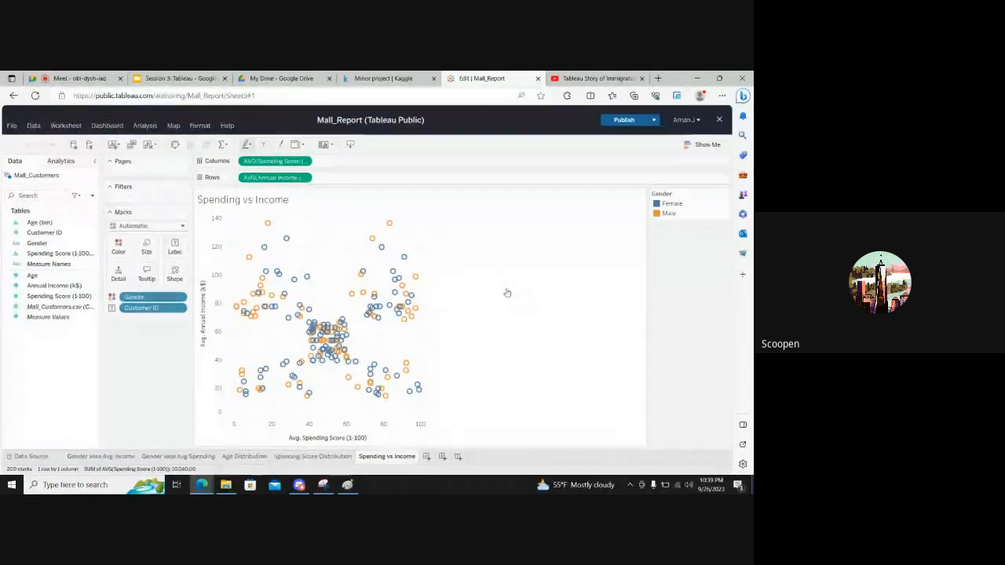
Add a new blank worksheet to the Mall_Report workbook
click(427, 457)
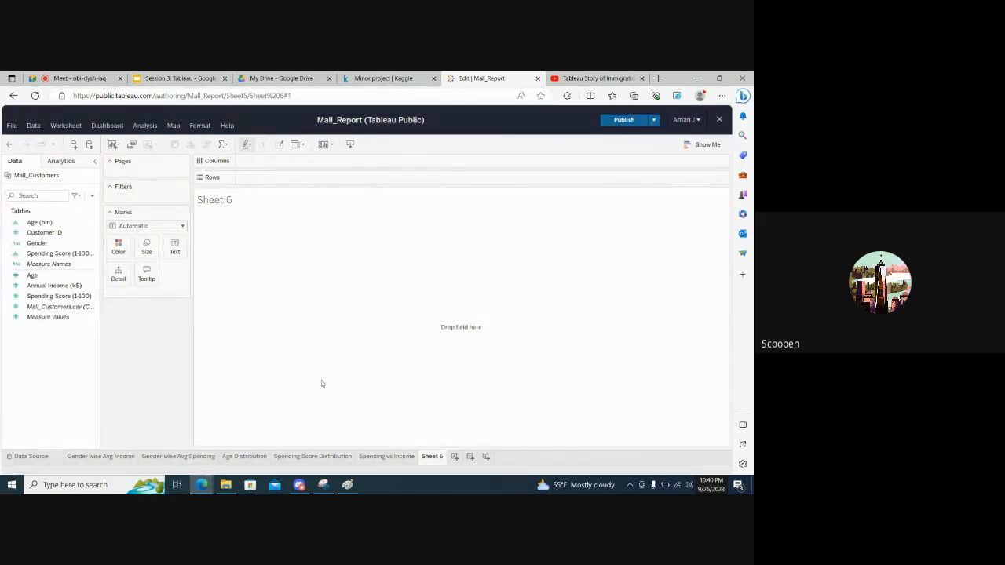
Switch to Paint and erase the whole scatter plot sketch from the canvas
click(347, 484)
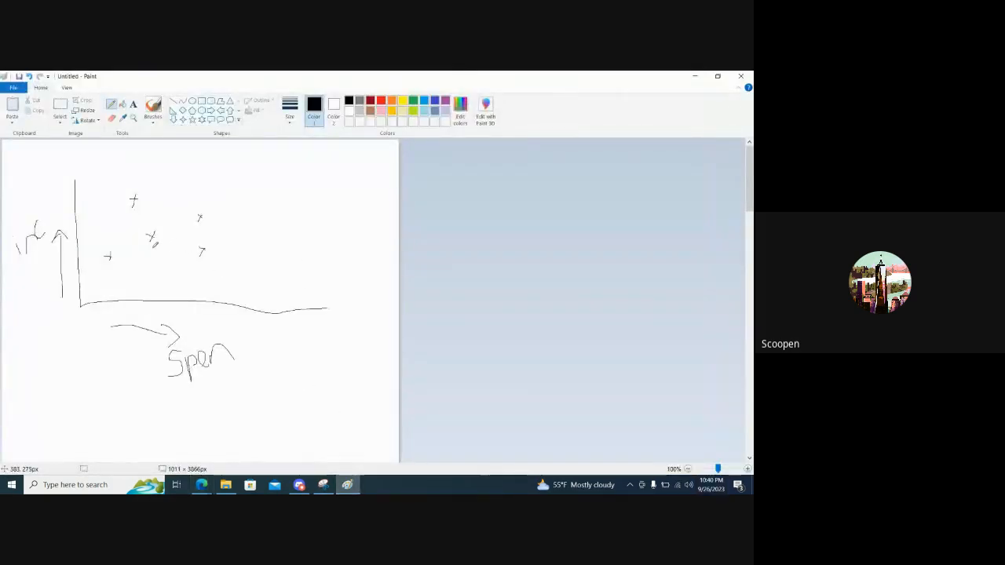
click(60, 109)
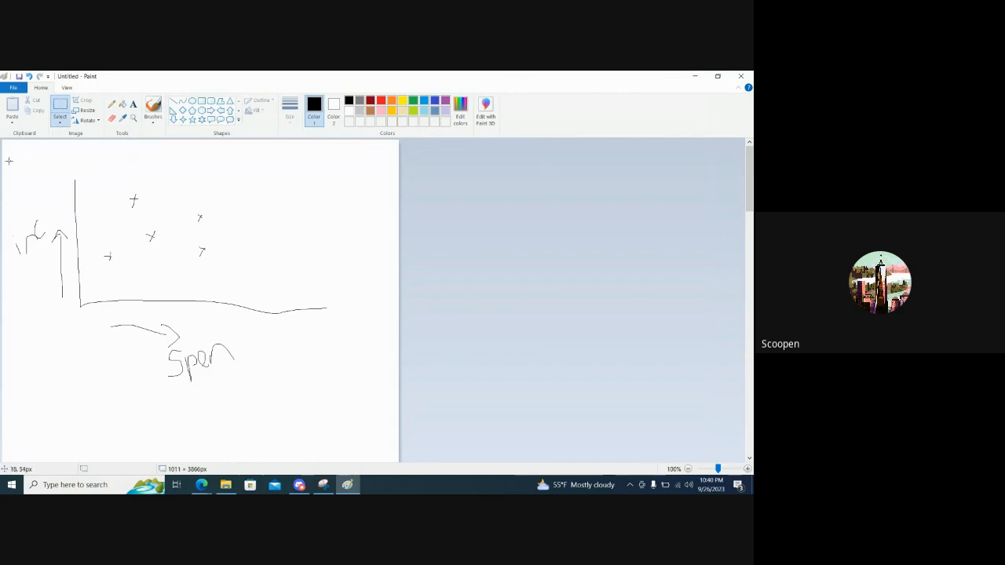
mouse_move(9, 161)
mouse_down()
mouse_move(229, 343)
mouse_move(335, 409)
mouse_up()
key(Delete)
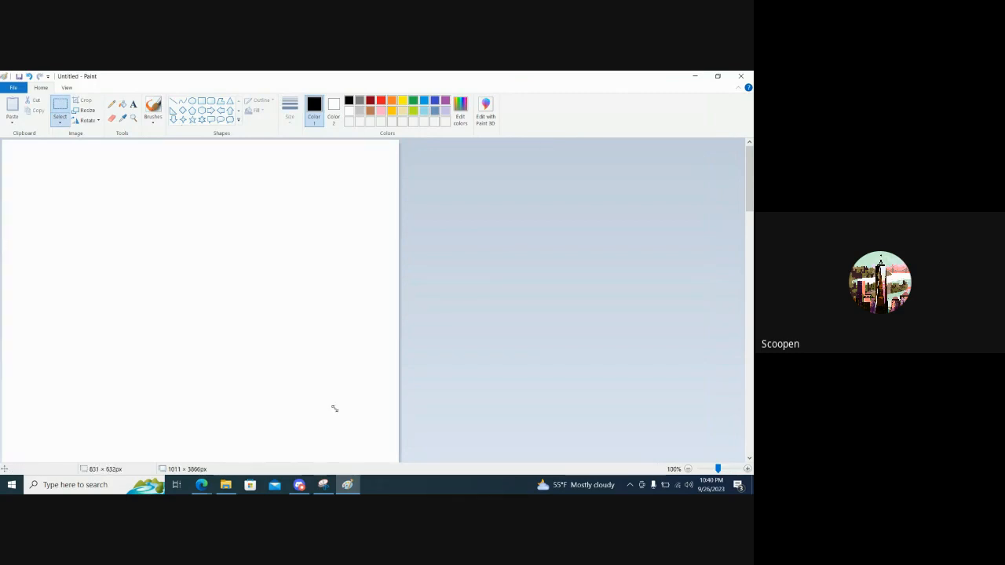
Sketch a vertical box plot freehand with a median line and two capped whiskers, and write "Age" beside it
click(111, 103)
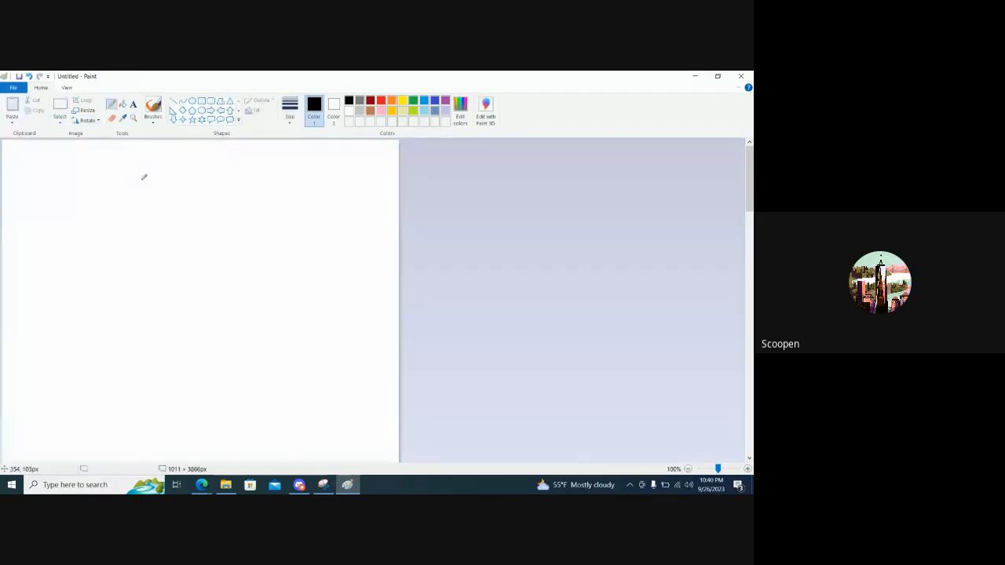
mouse_move(135, 218)
mouse_down()
mouse_move(135, 251)
mouse_move(136, 218)
mouse_move(150, 215)
mouse_move(168, 292)
mouse_move(139, 295)
mouse_up()
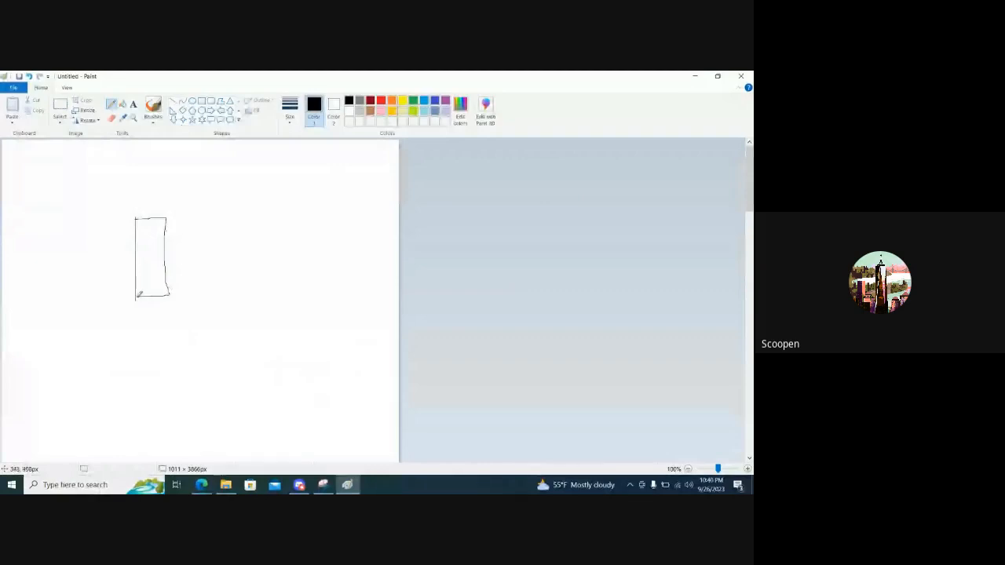
drag(135, 260, 166, 257)
drag(152, 215, 150, 174)
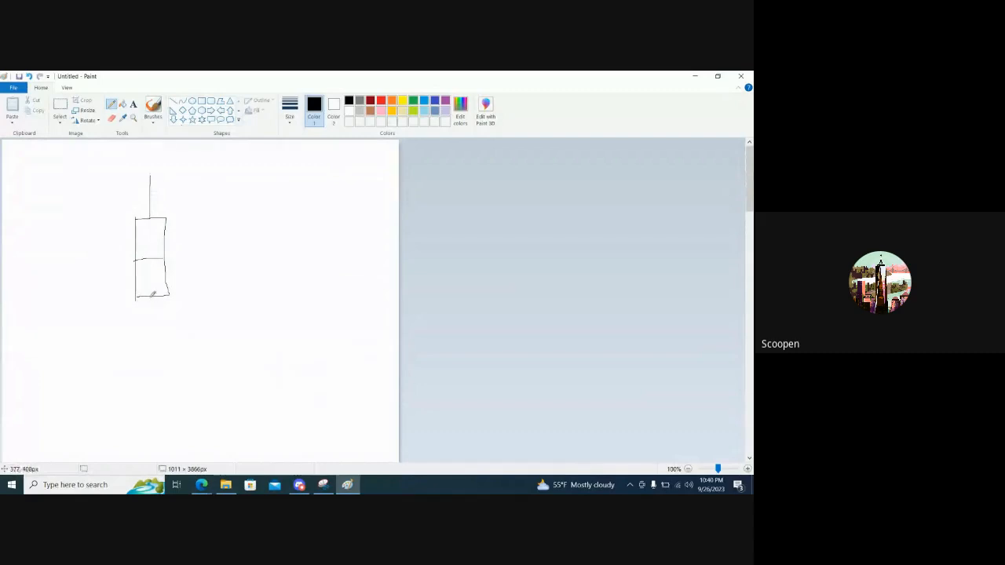
drag(150, 299, 146, 339)
mouse_move(199, 248)
mouse_down()
mouse_move(201, 226)
mouse_move(199, 238)
mouse_move(210, 229)
mouse_move(217, 239)
mouse_move(241, 224)
mouse_up()
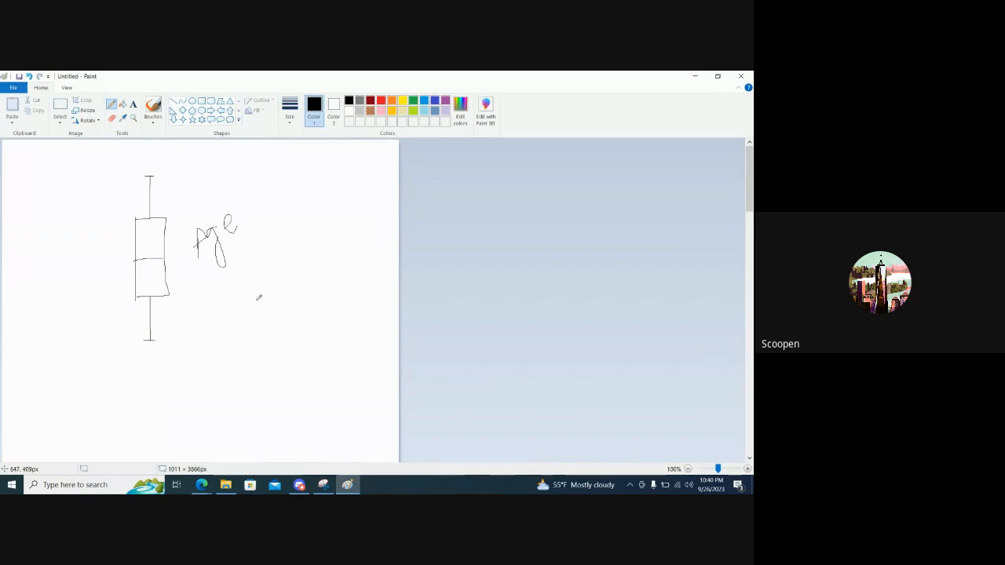
Switch back to Tableau, place Age on Rows and turn off Aggregate Measures to plot the individual customer values
key(alt+Tab)
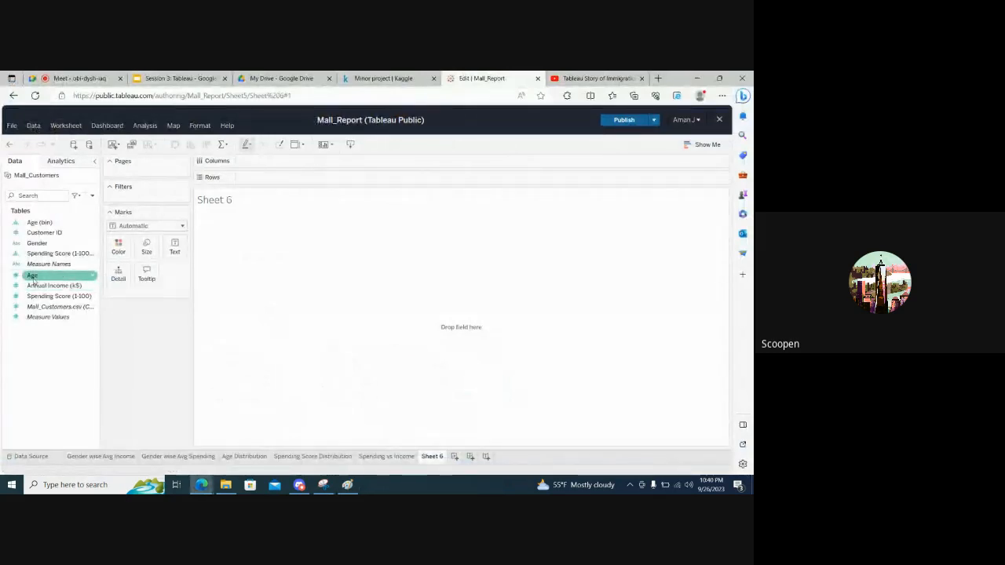
drag(33, 275, 280, 183)
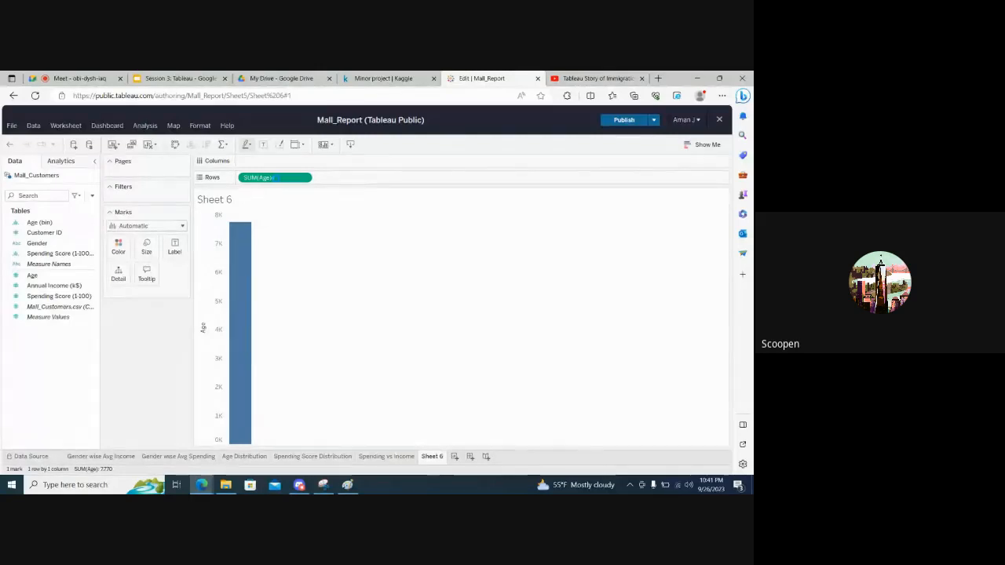
click(144, 128)
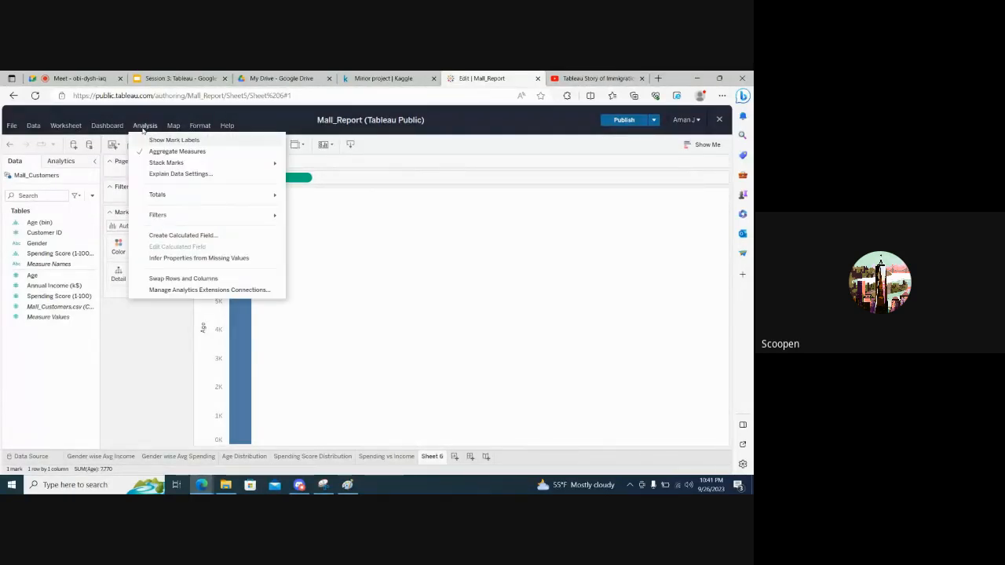
click(143, 151)
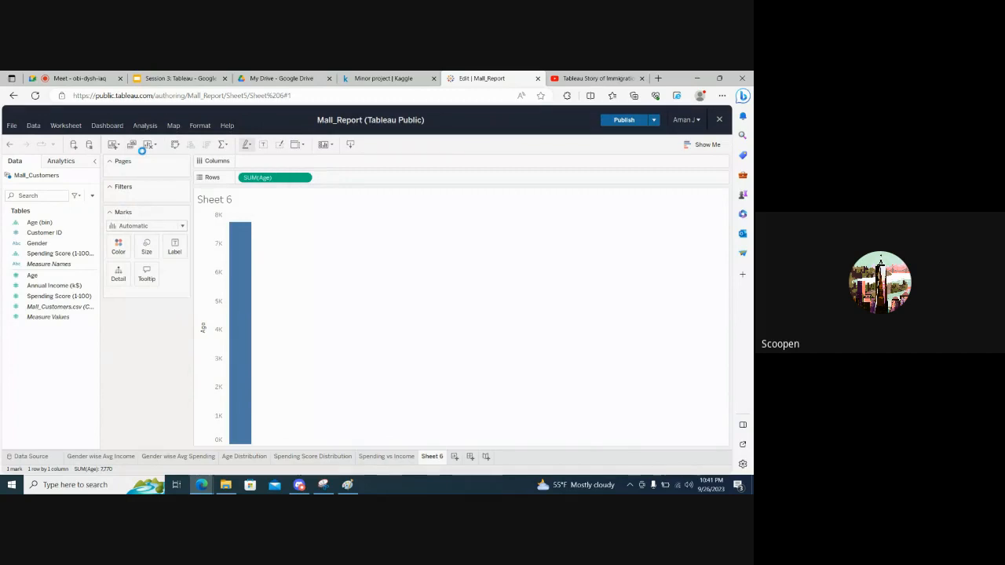
mouse_move(240, 245)
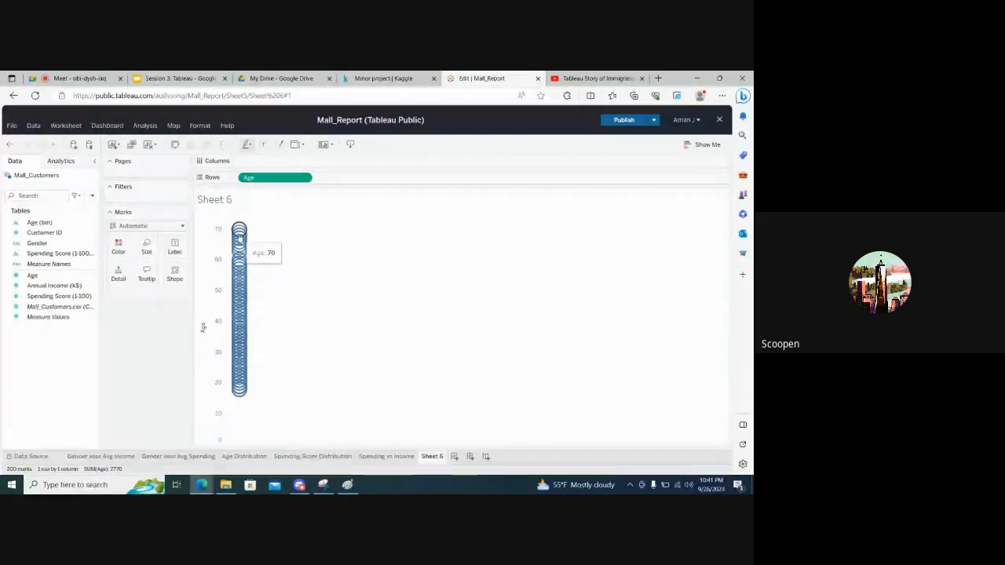
Convert the Age chart to a box-and-whisker plot
click(695, 145)
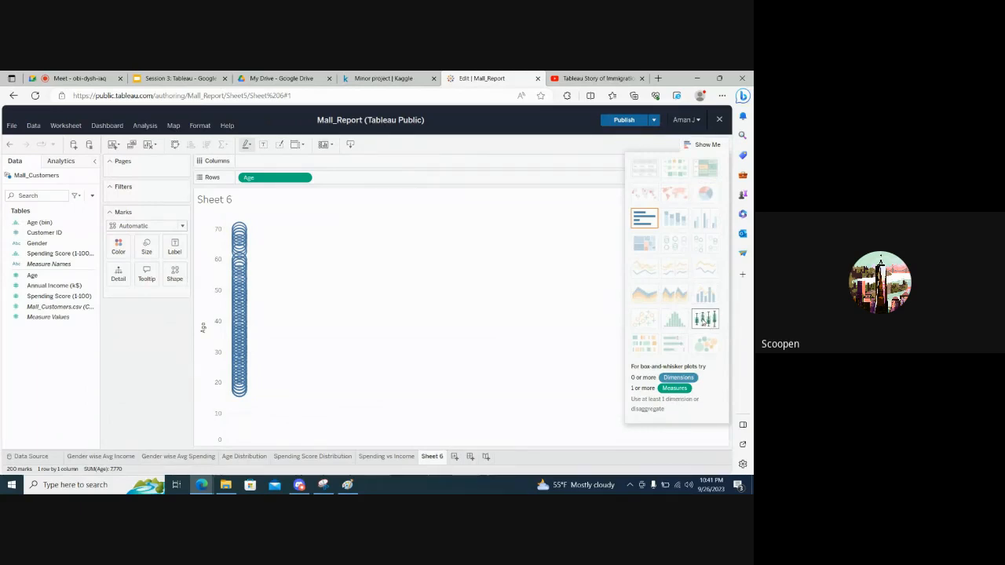
click(705, 318)
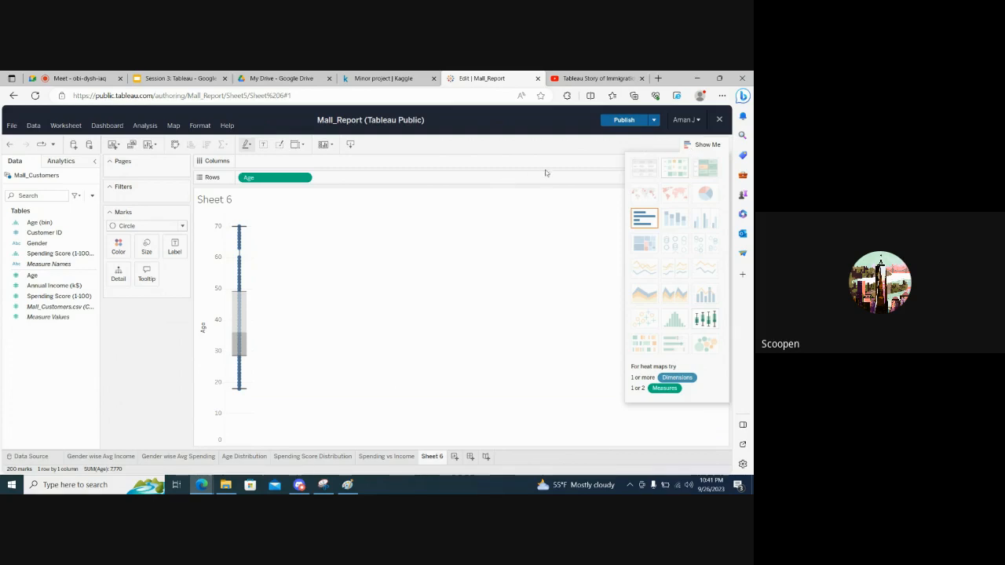
click(688, 146)
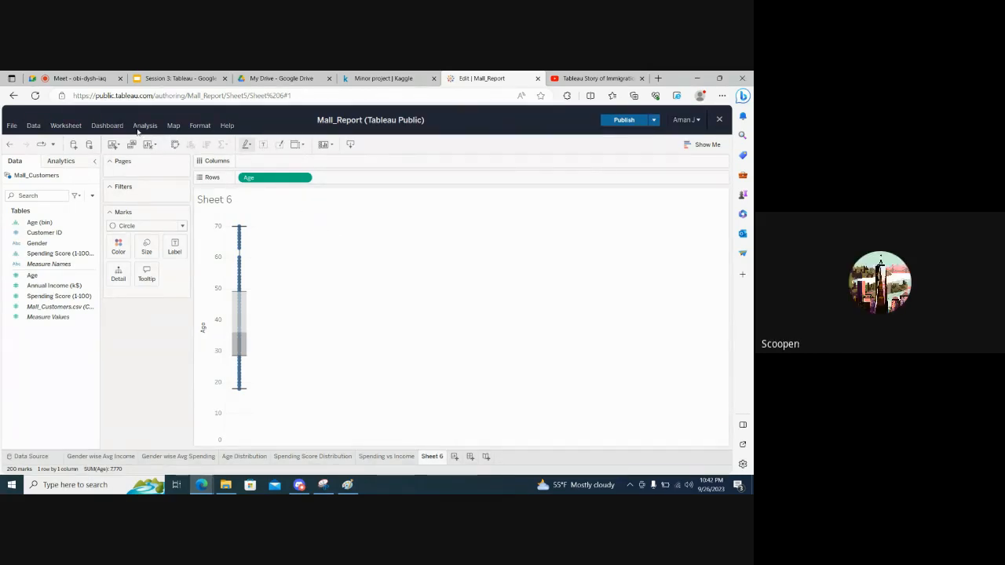
Check the Aggregate Measures setting of the Age box plot
click(142, 126)
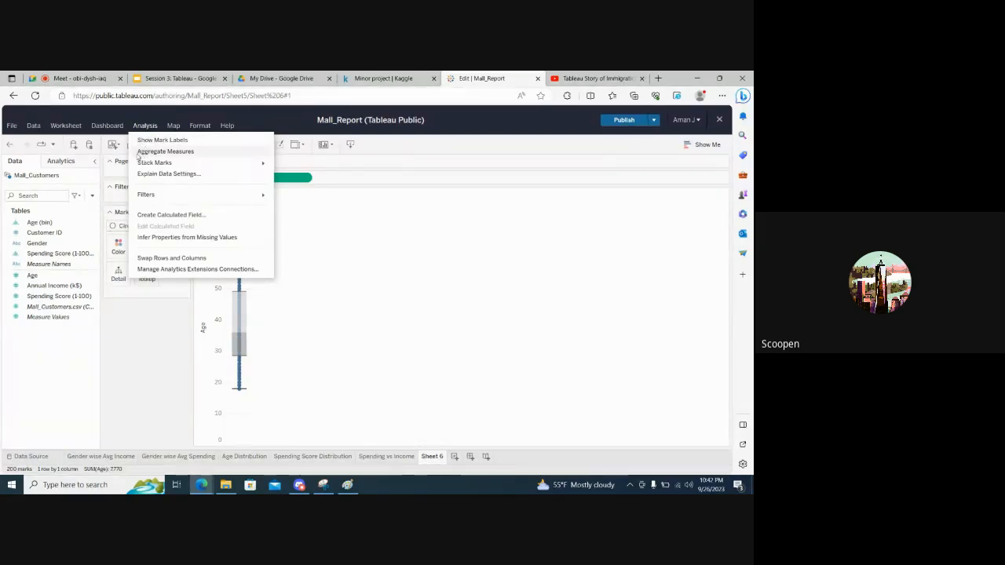
click(392, 217)
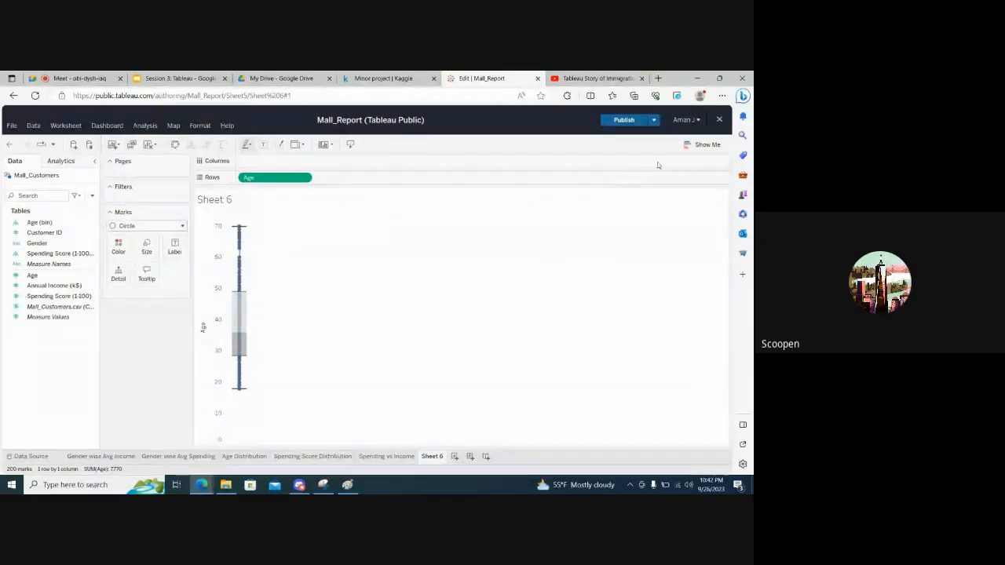
Try the Automatic mark type on the Age box plot and return it to Circle
click(684, 147)
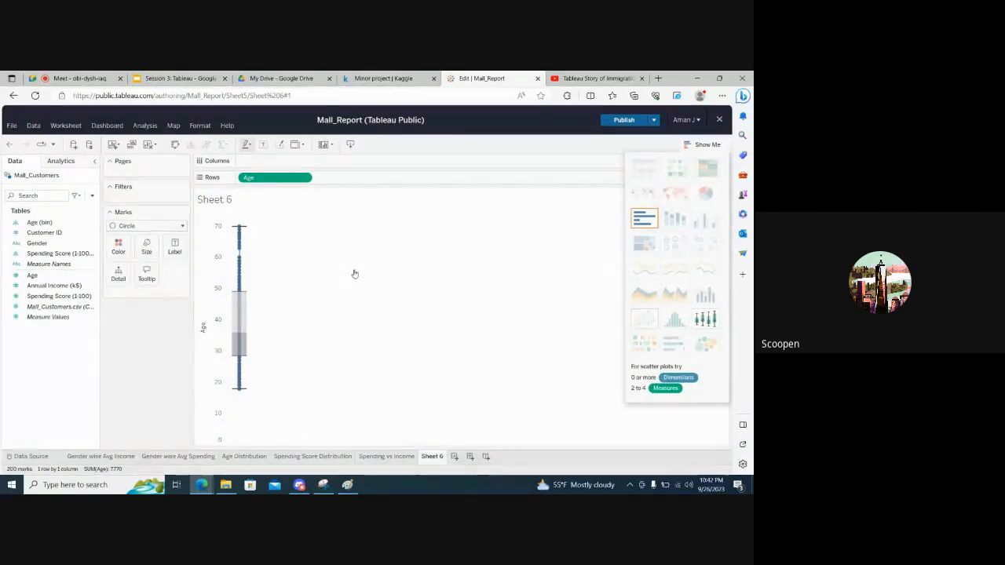
click(163, 227)
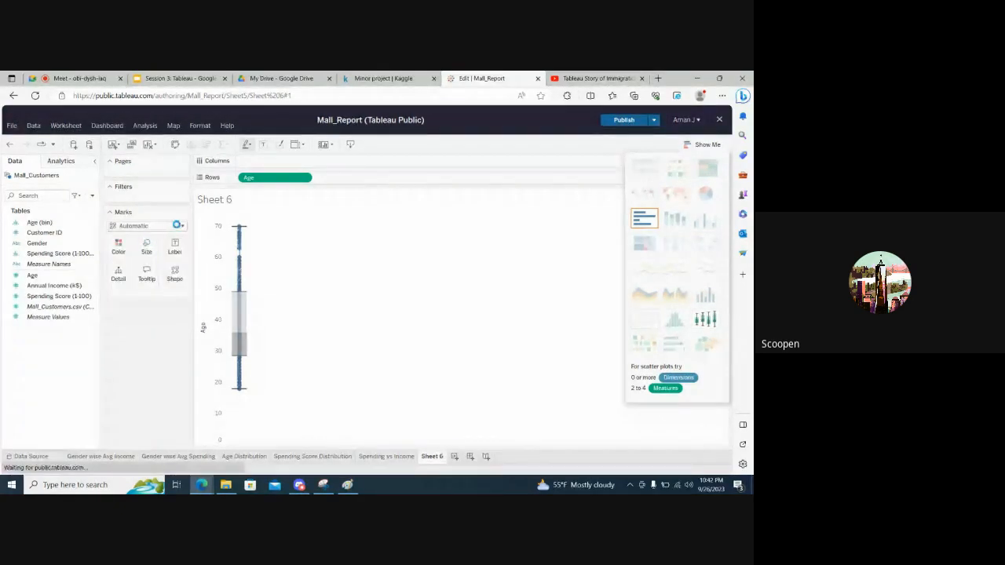
click(179, 226)
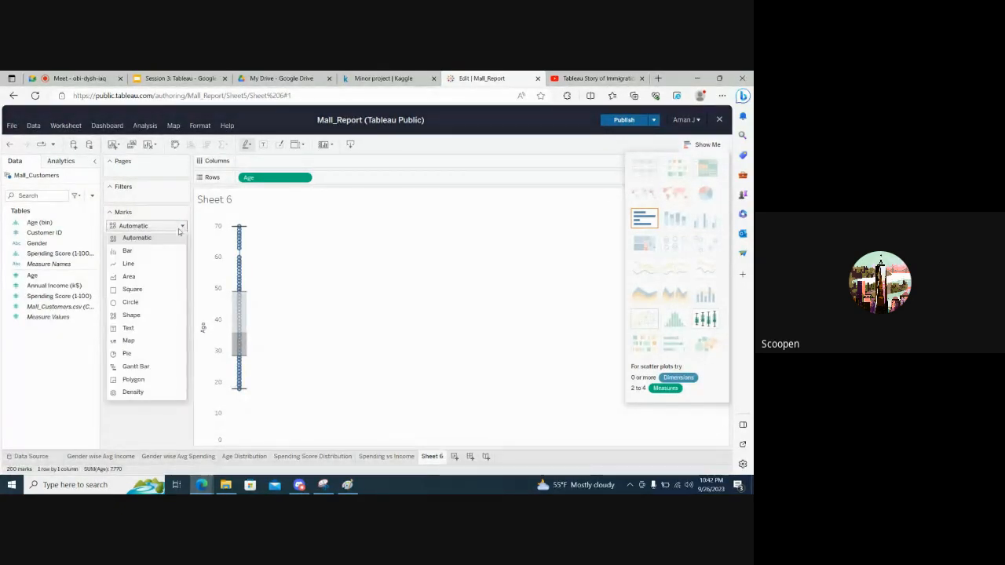
click(130, 302)
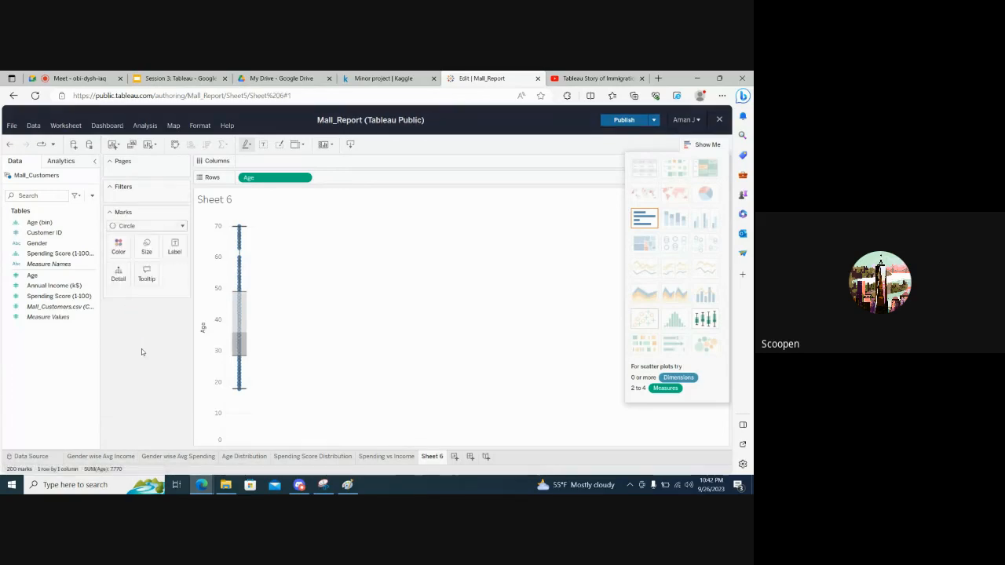
click(703, 144)
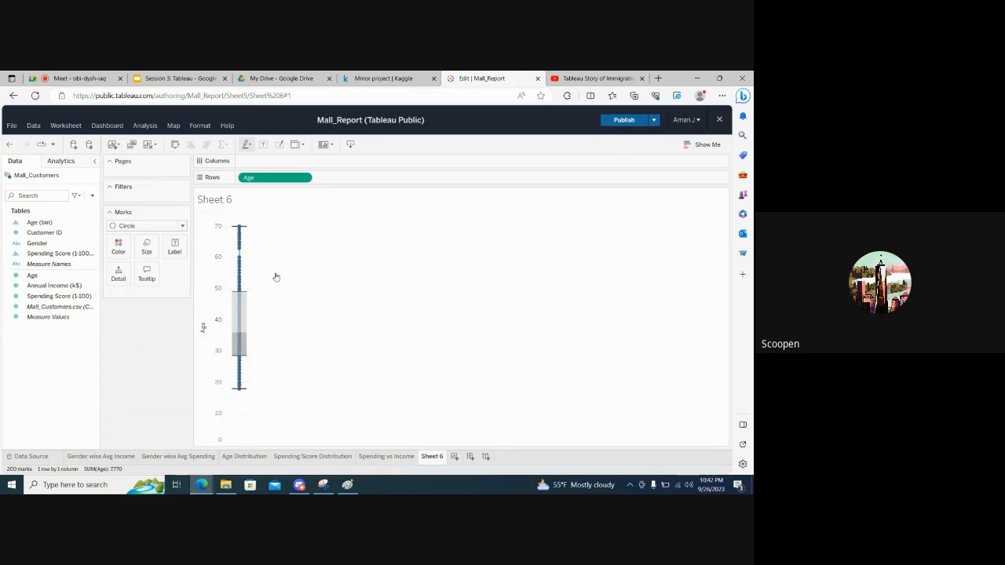
Switch to Paint, label the sketched box plot "M" and draw a second box plot labelled "F" beside it
mouse_move(230, 299)
mouse_move(240, 246)
key(alt+Tab)
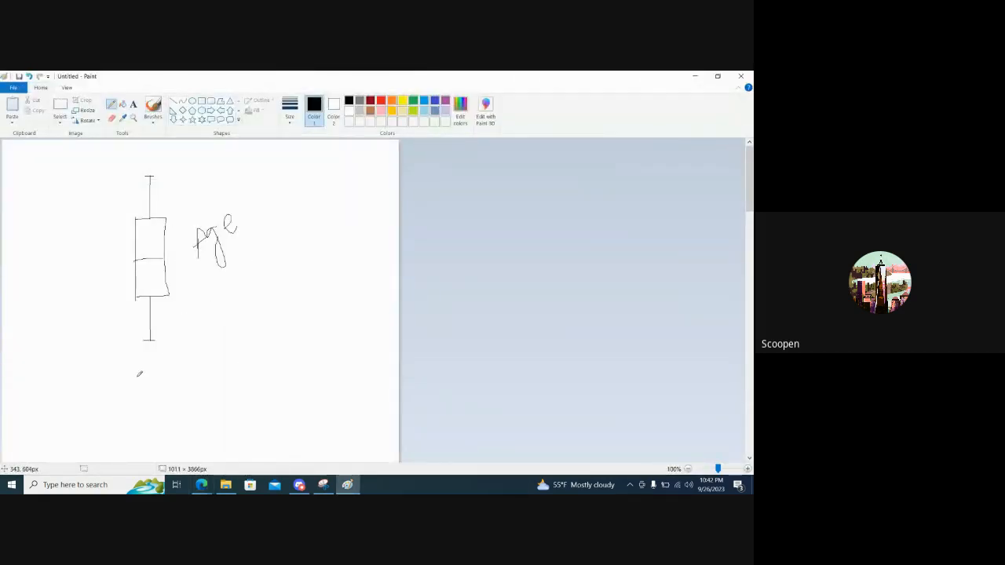
drag(146, 368, 178, 381)
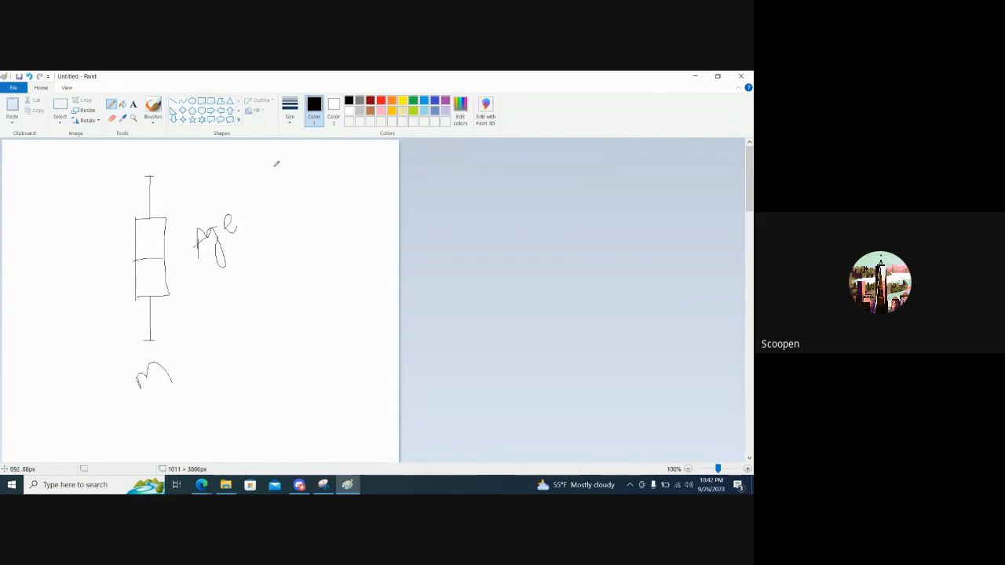
mouse_move(274, 164)
mouse_down()
mouse_move(274, 203)
mouse_move(287, 203)
mouse_move(256, 276)
mouse_move(291, 212)
mouse_up()
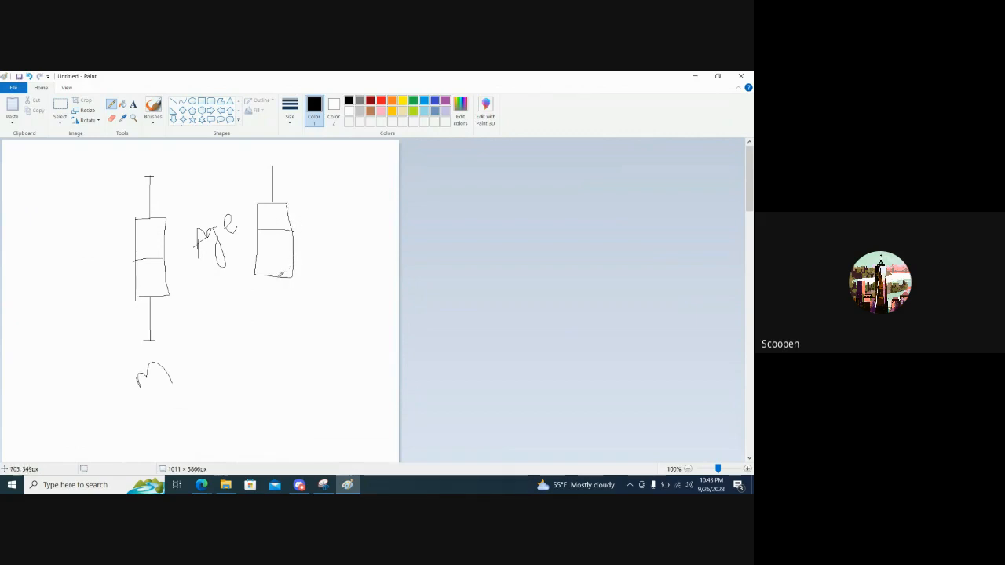
drag(278, 277, 288, 331)
drag(287, 386, 297, 353)
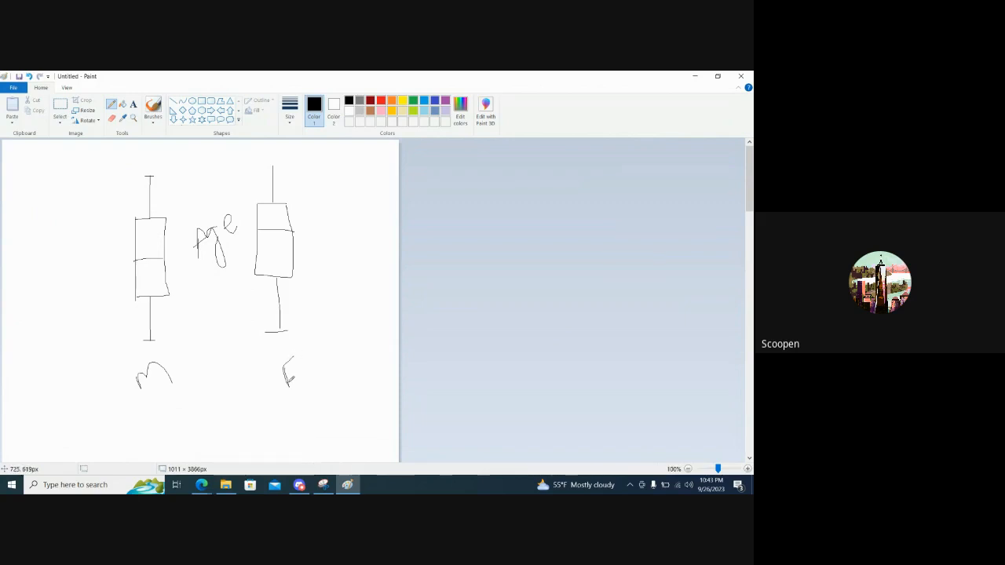
Draw a vertical and a horizontal axis around both sketched box plots and a check mark under each gender label
mouse_move(69, 163)
mouse_down()
mouse_move(64, 330)
mouse_move(148, 369)
mouse_move(280, 360)
mouse_move(391, 367)
mouse_up()
mouse_move(140, 391)
mouse_down()
mouse_move(141, 407)
mouse_move(181, 388)
mouse_up()
drag(270, 417, 333, 386)
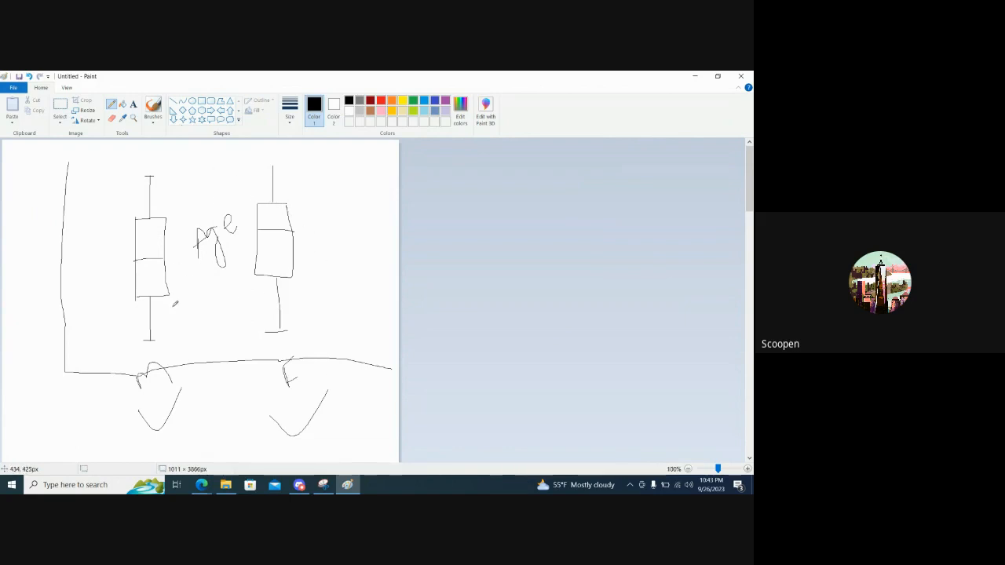
Switch back to Tableau and place Gender on Columns to split the Age box plot by gender
key(alt+Tab)
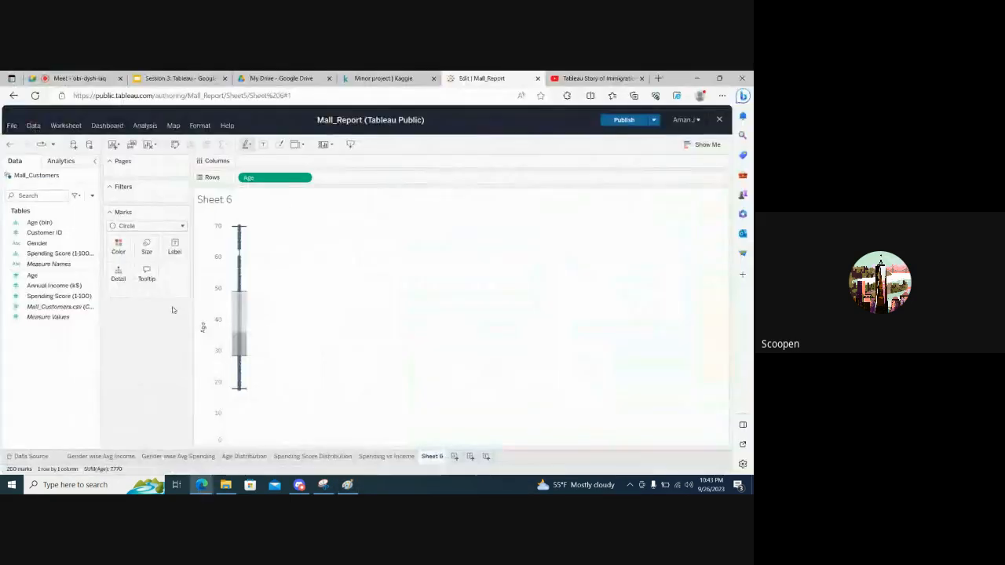
click(38, 244)
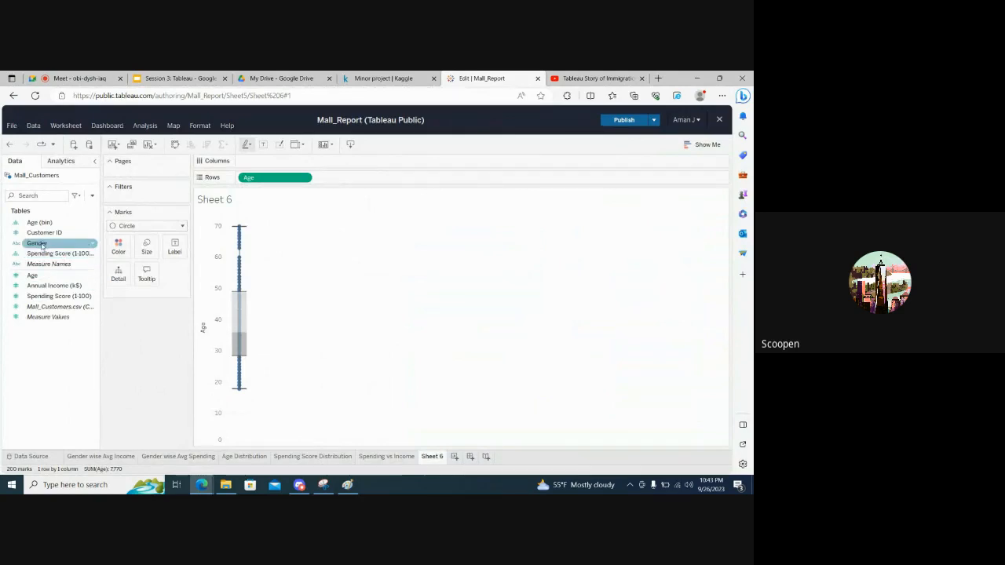
drag(41, 245, 258, 161)
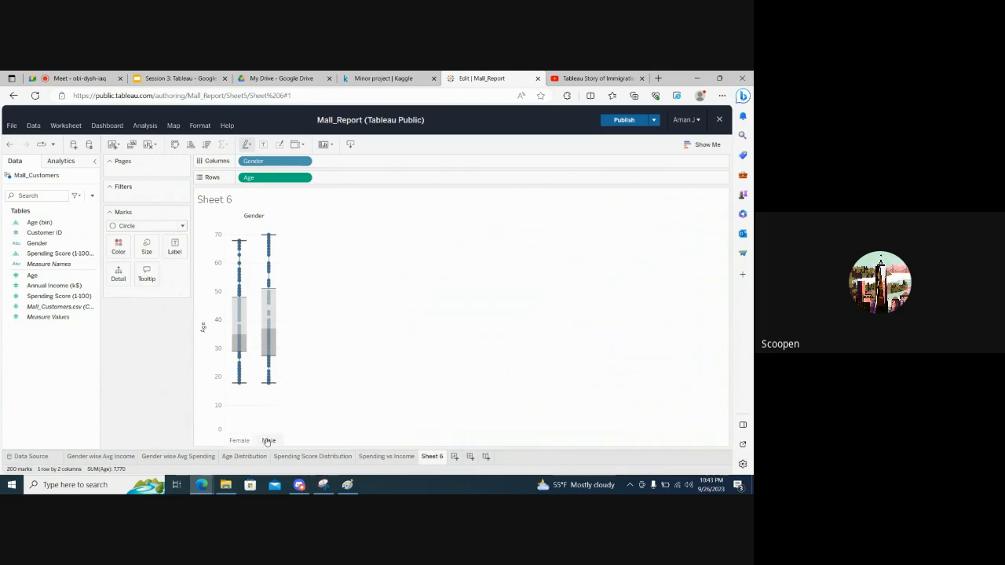
mouse_move(265, 337)
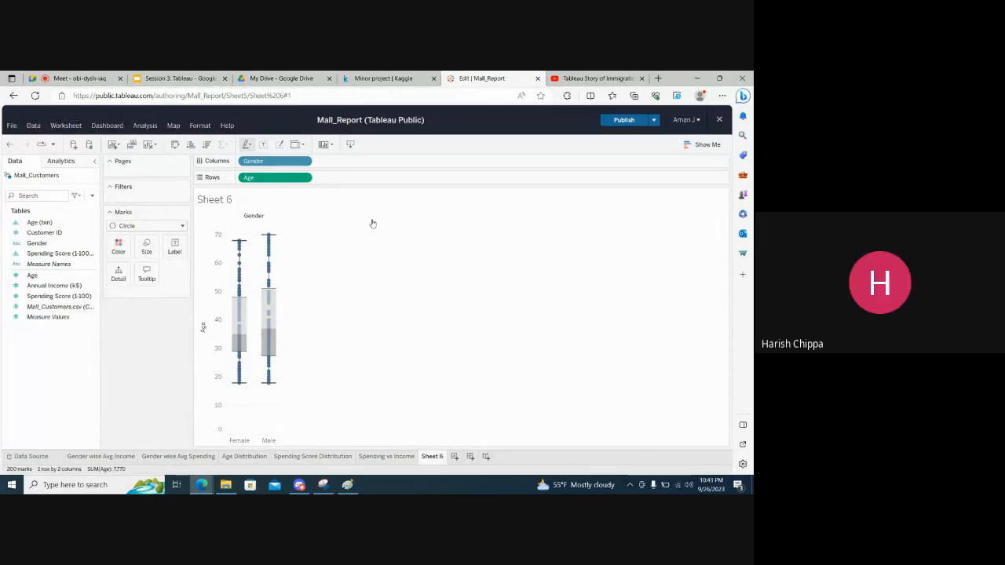
Review where Aggregate Measures is turned off for the gender-split box plots
click(144, 125)
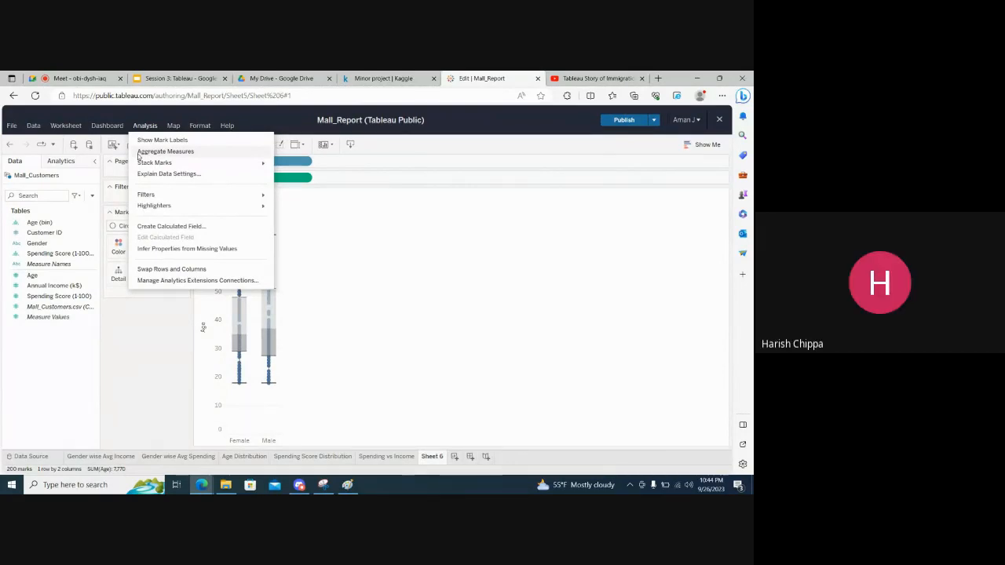
click(142, 128)
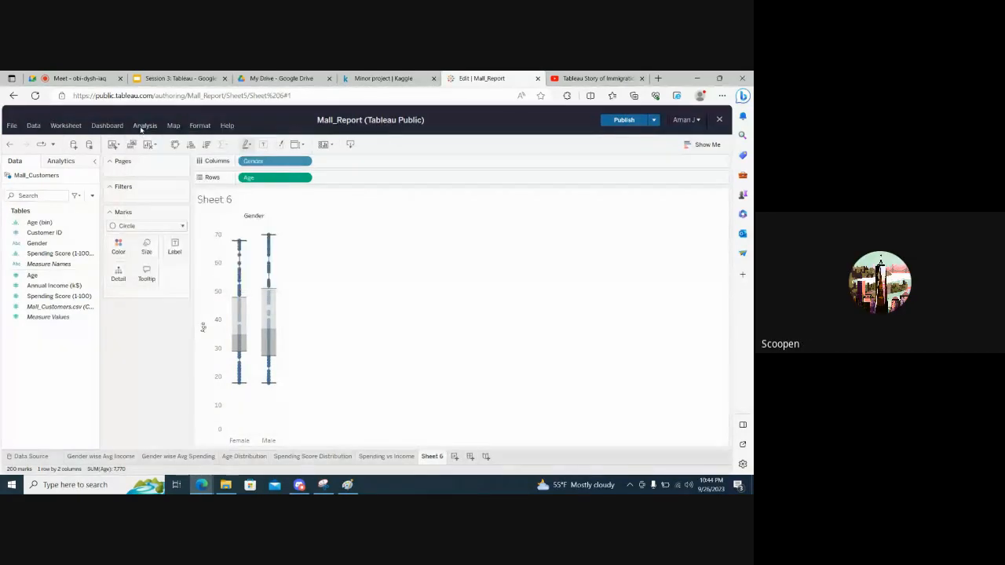
click(142, 129)
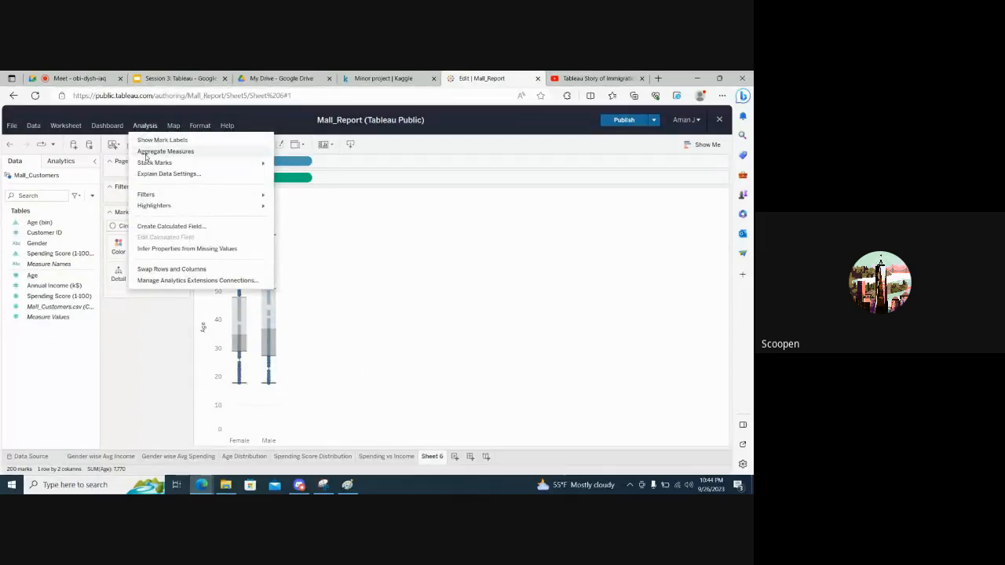
Review the measure aggregation and quick table calculation options for the Age field on Rows
click(153, 347)
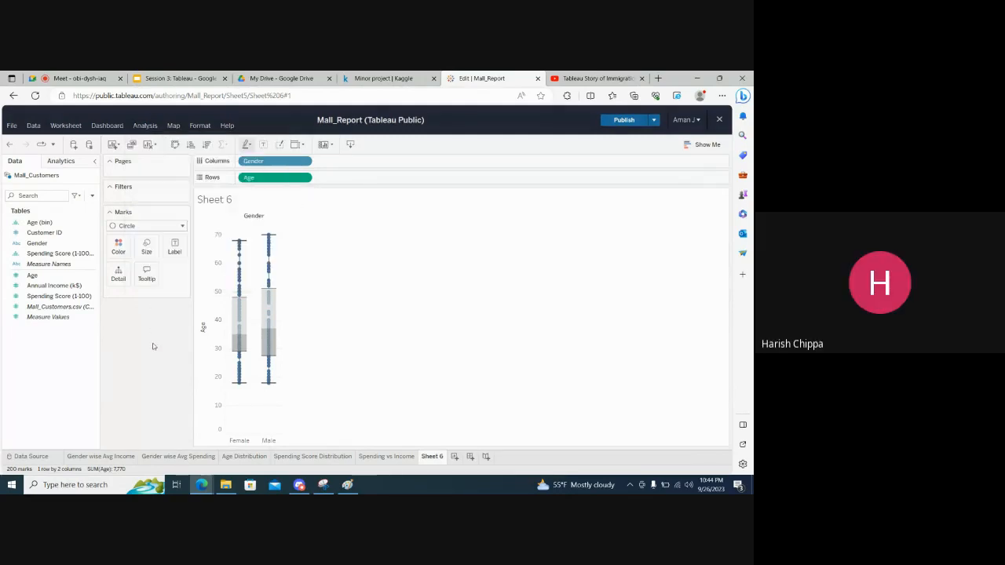
right_click(265, 185)
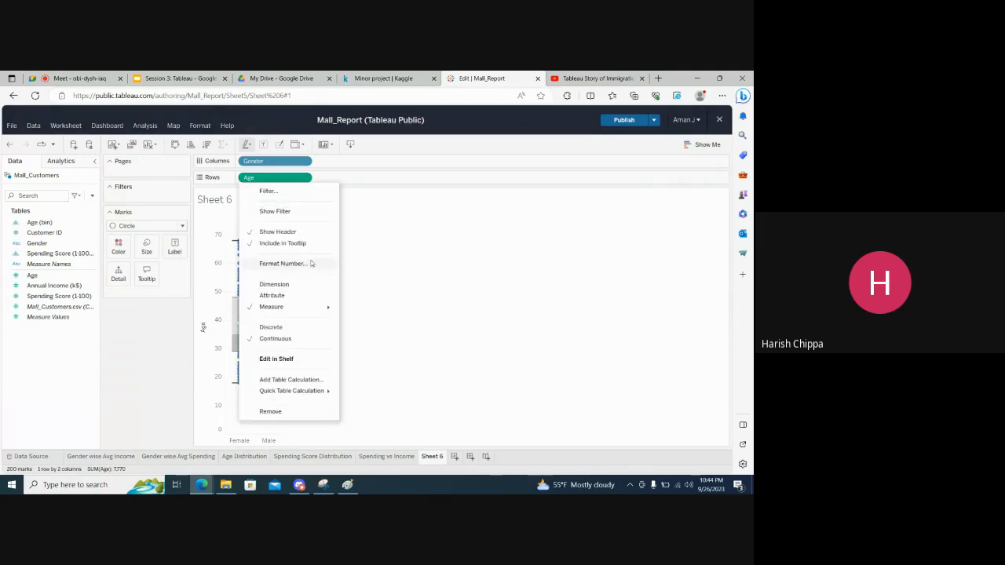
mouse_move(315, 314)
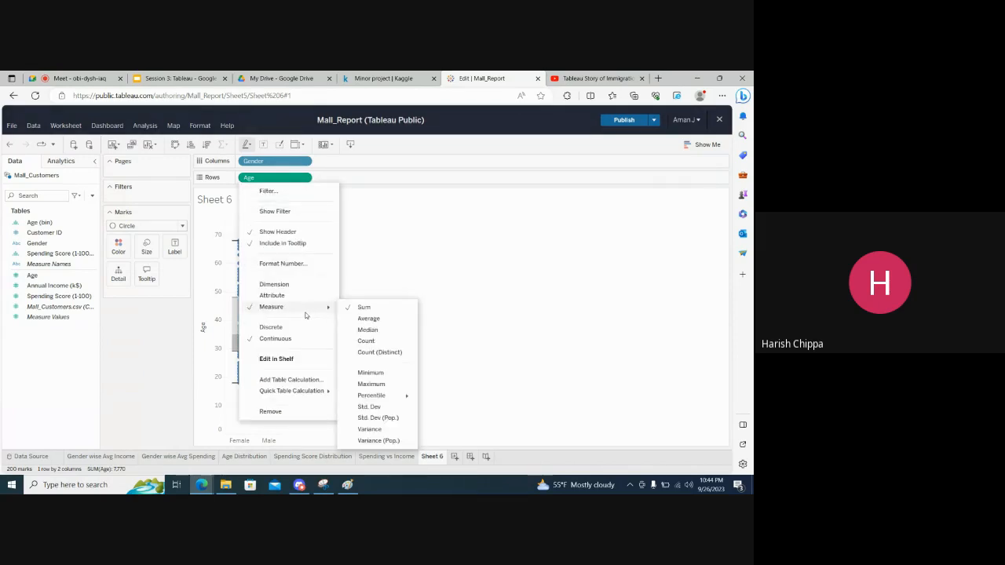
mouse_move(292, 390)
click(186, 390)
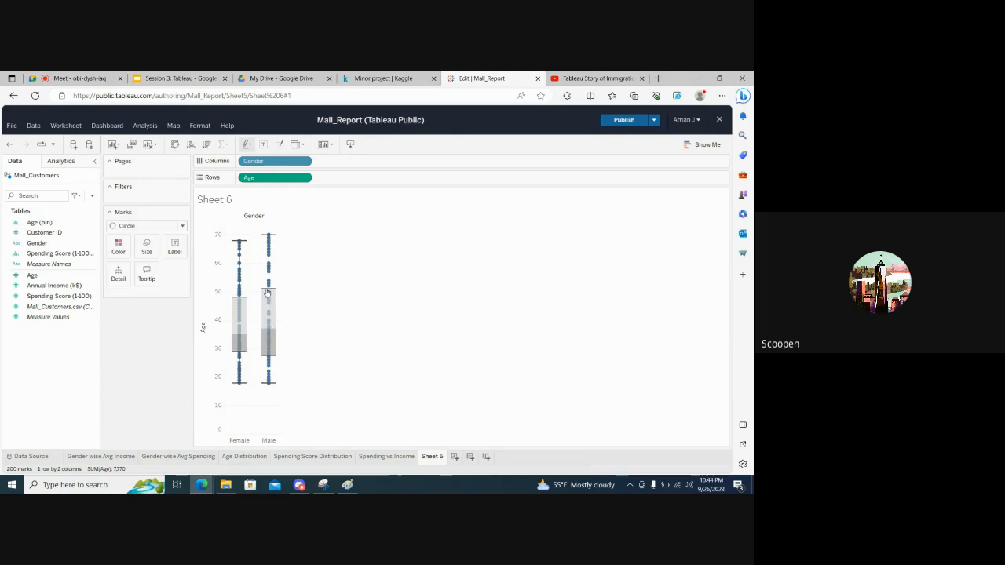
Compare the gender-split box plots with the female and male counts on the Age Distribution sheet
mouse_move(270, 296)
click(243, 457)
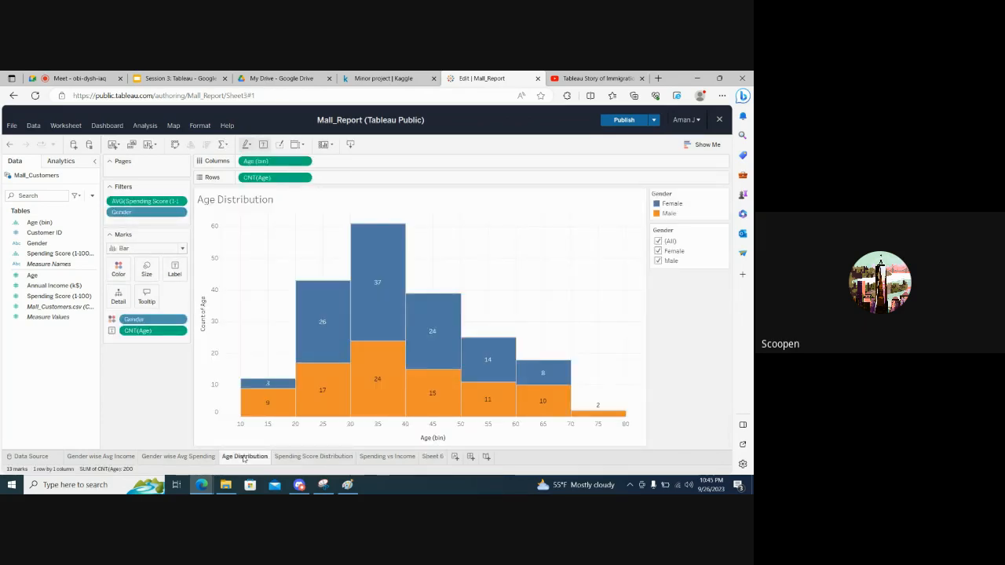
mouse_move(338, 314)
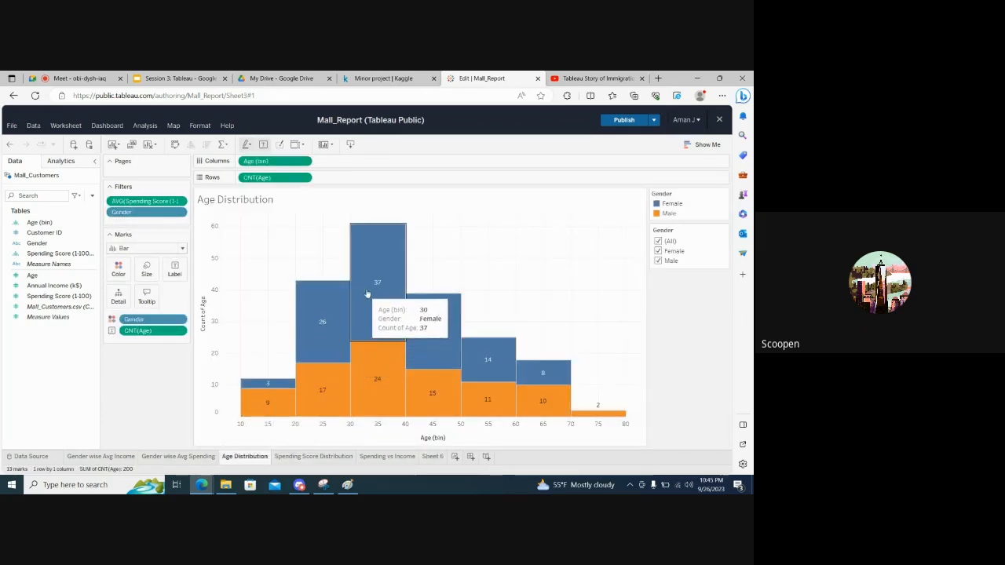
mouse_move(374, 376)
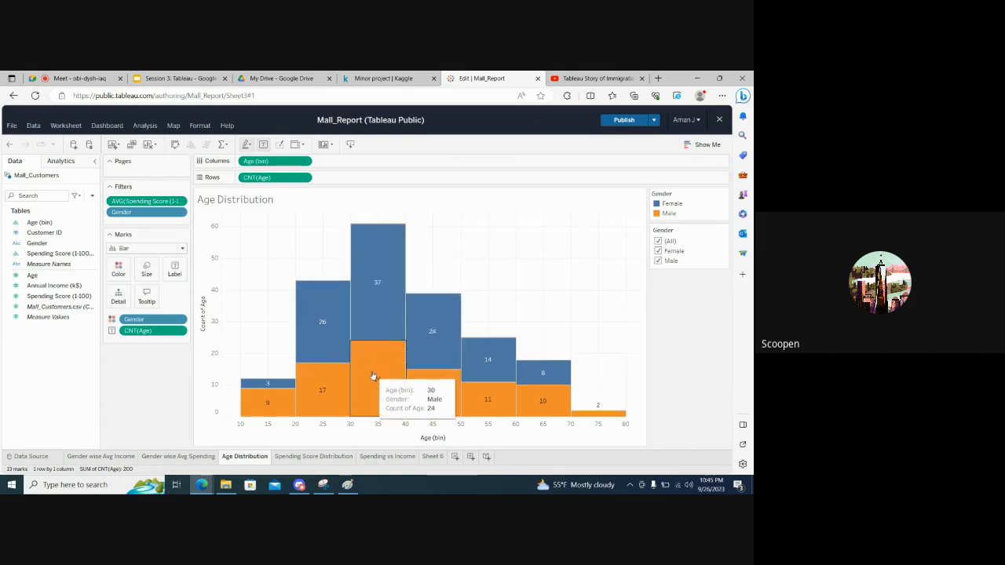
Rename the Sheet 6 worksheet as "Age Box Plot"
click(432, 456)
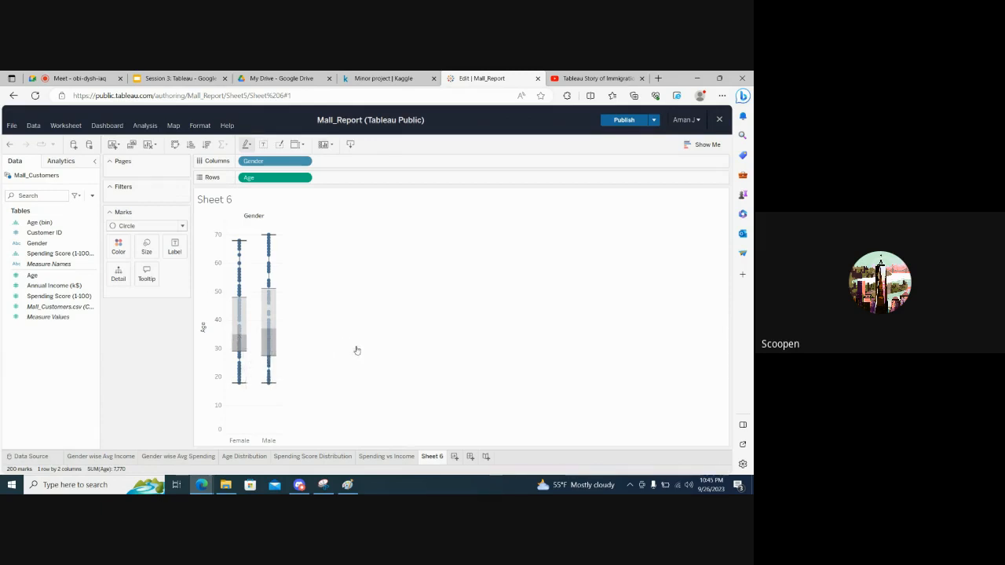
double_click(430, 457)
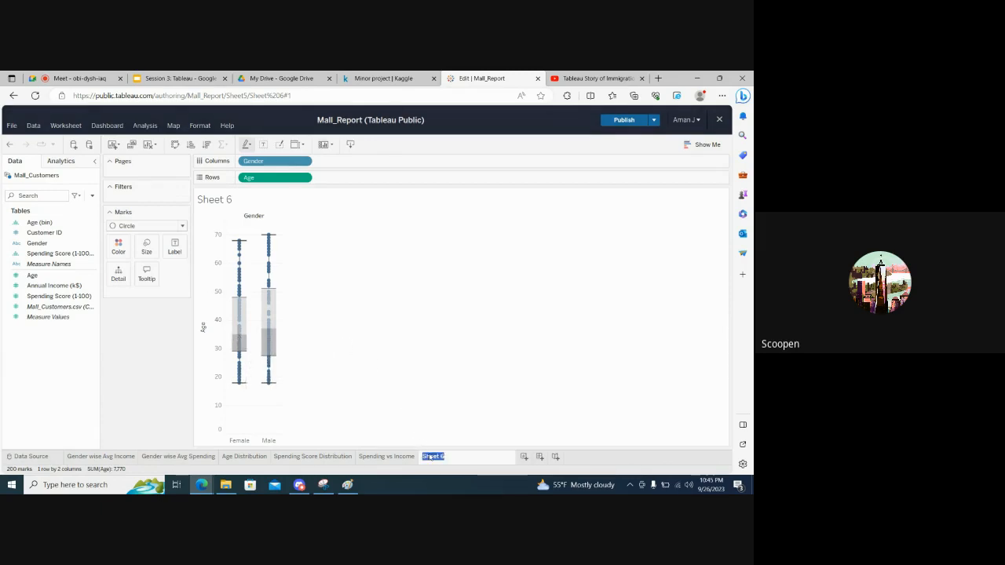
text(Age Box Plot)
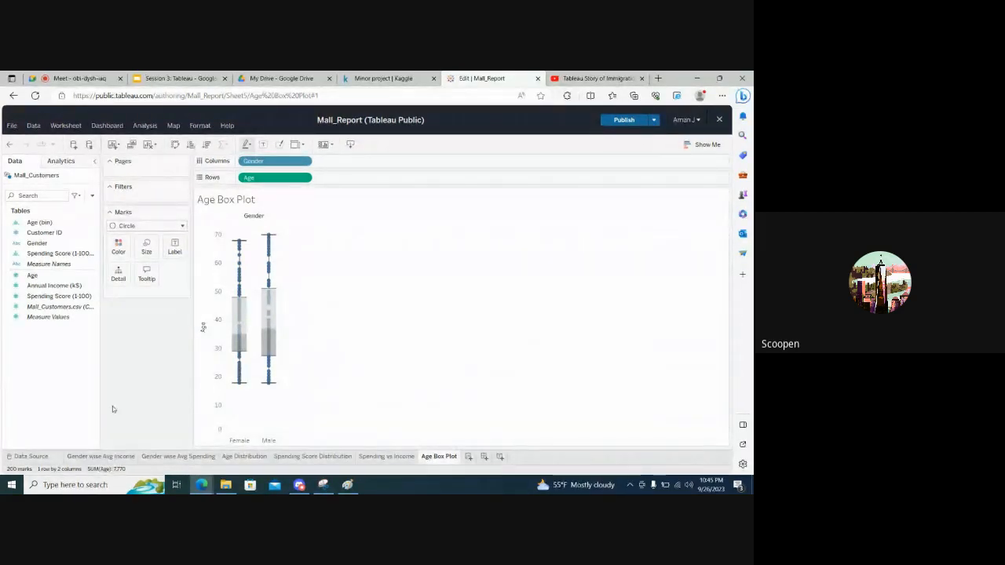
click(46, 260)
Check the other sheets for filters and remove the Gender and average Spending Score filters from Age Distribution
click(378, 456)
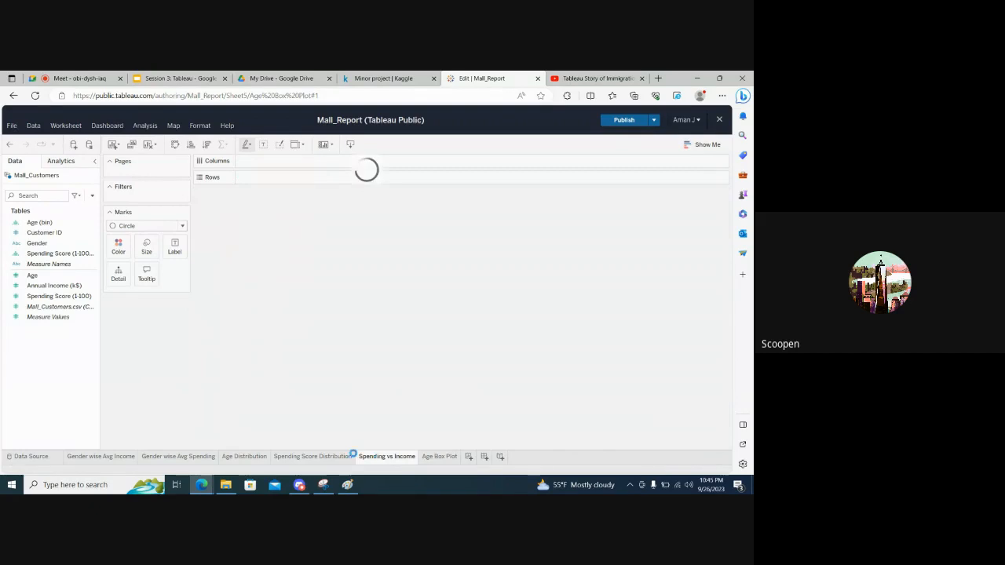
click(308, 457)
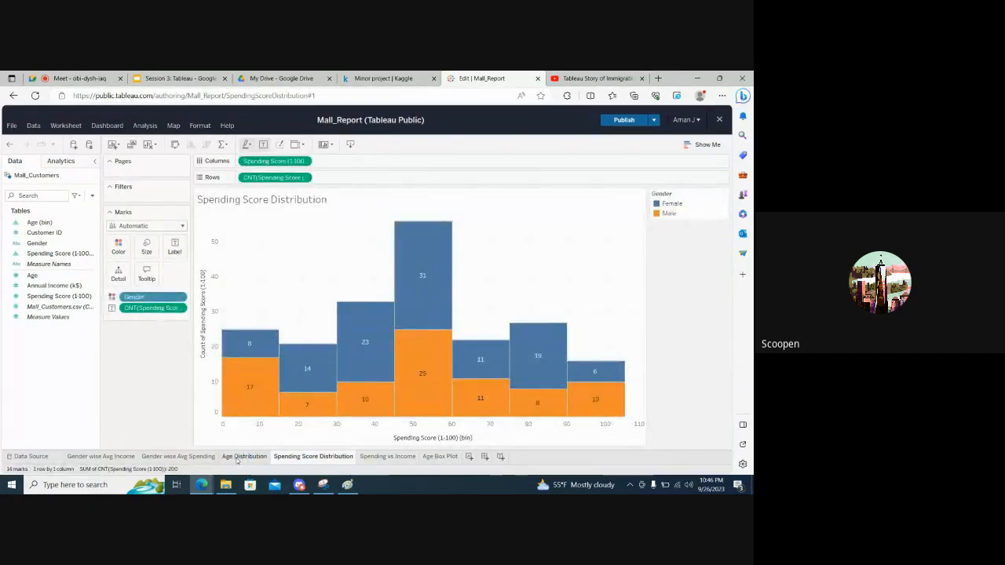
click(236, 456)
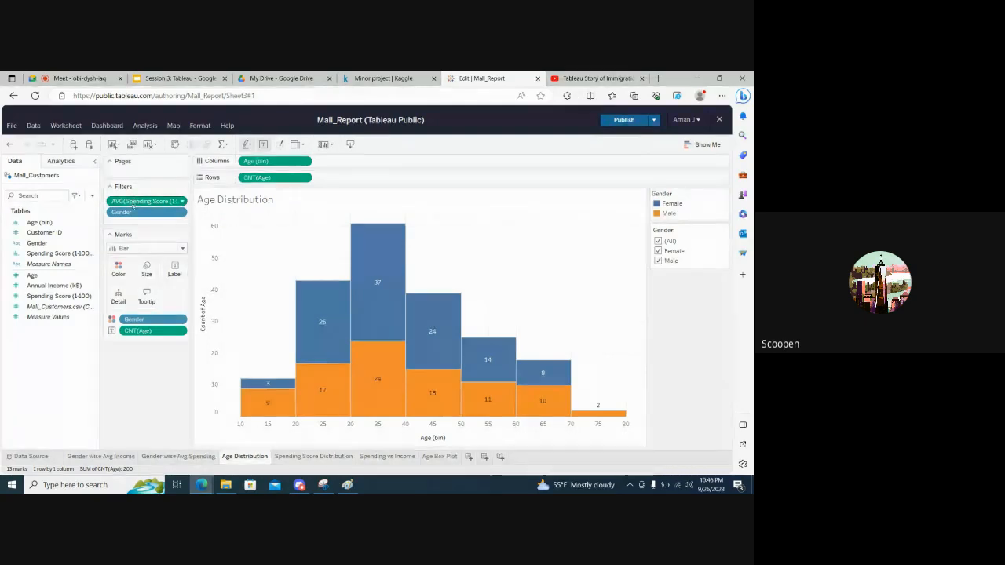
drag(134, 213, 145, 430)
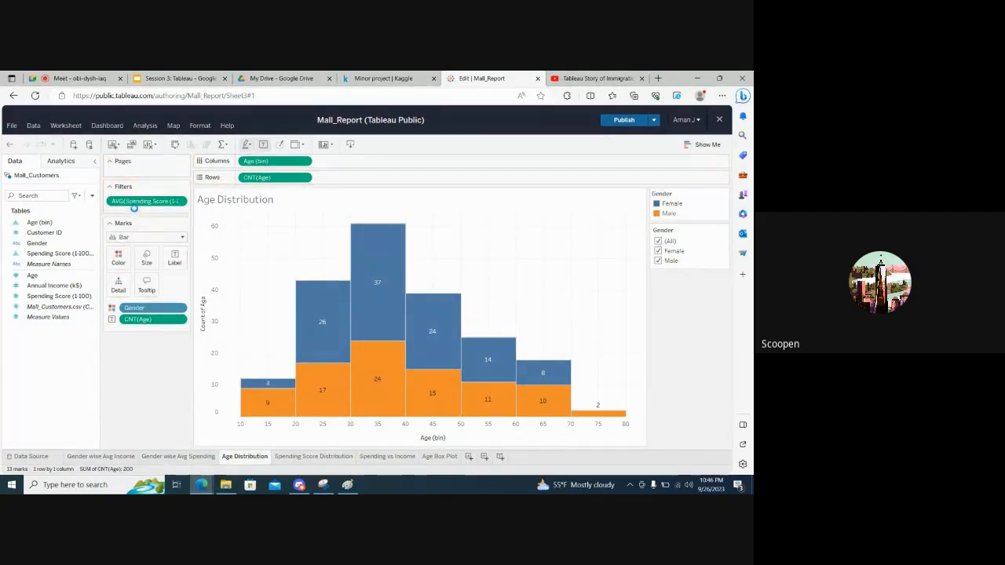
drag(126, 201, 140, 364)
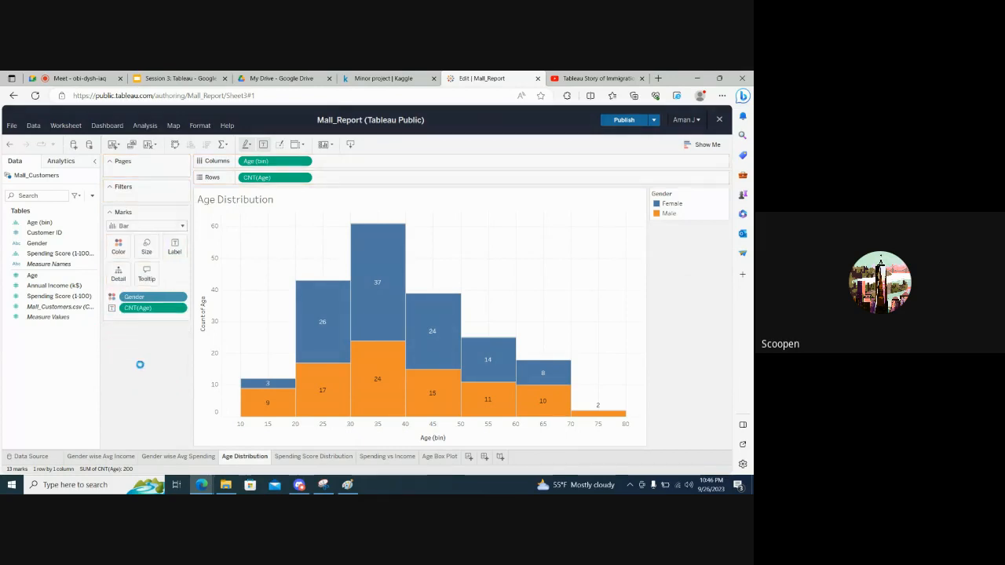
Add a Gender filter including all values to the Age Box Plot sheet and show its filter control
click(440, 457)
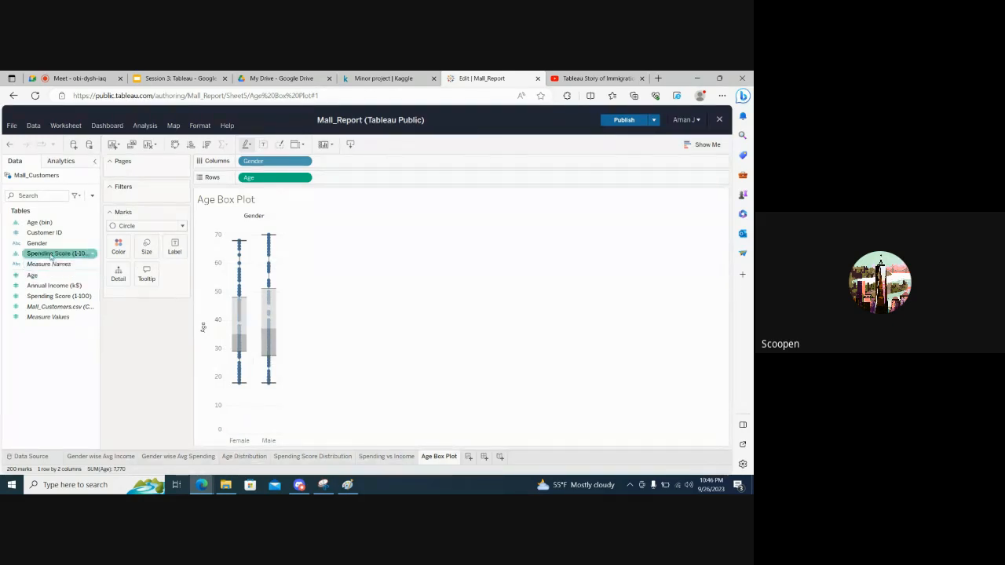
drag(40, 245, 143, 198)
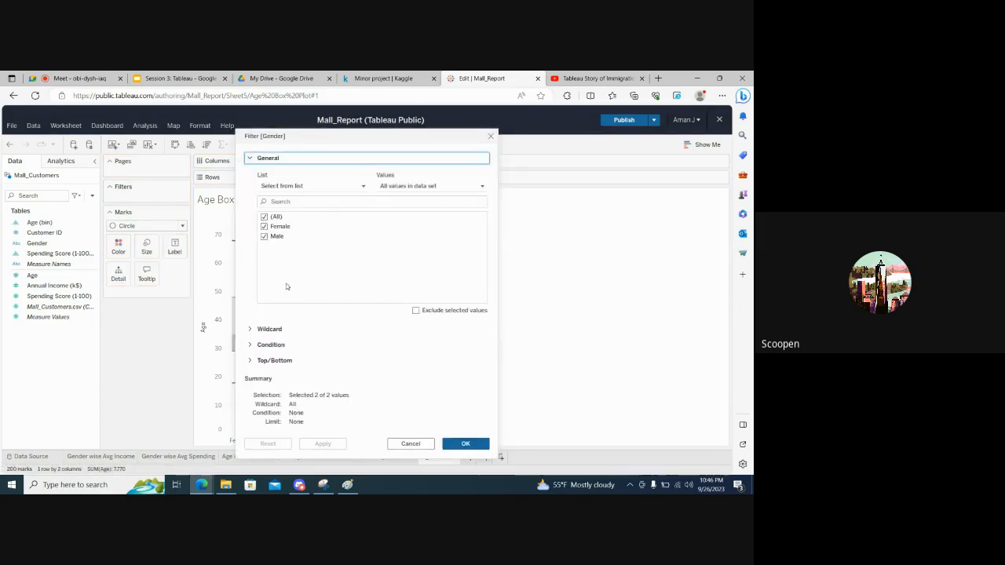
click(465, 444)
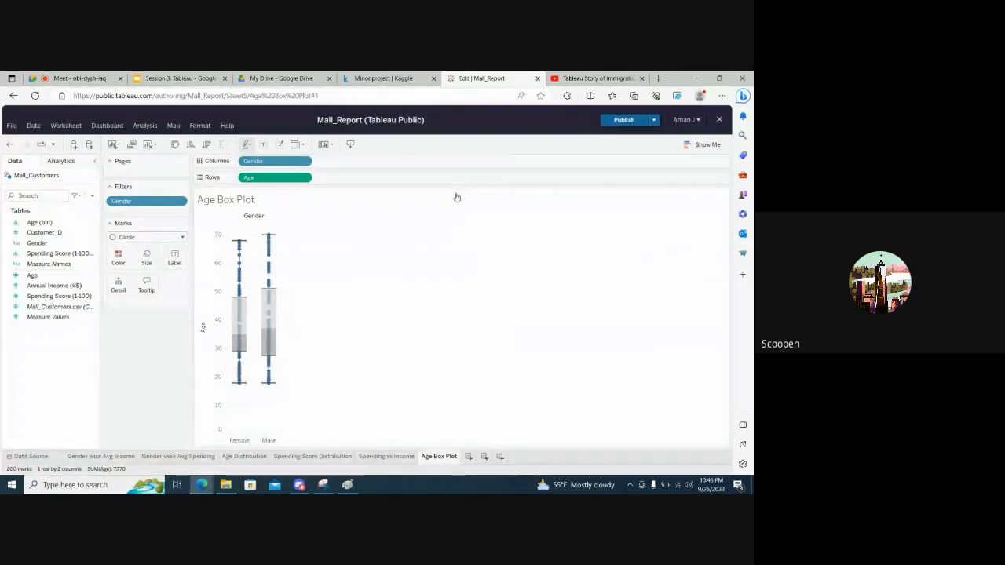
click(182, 202)
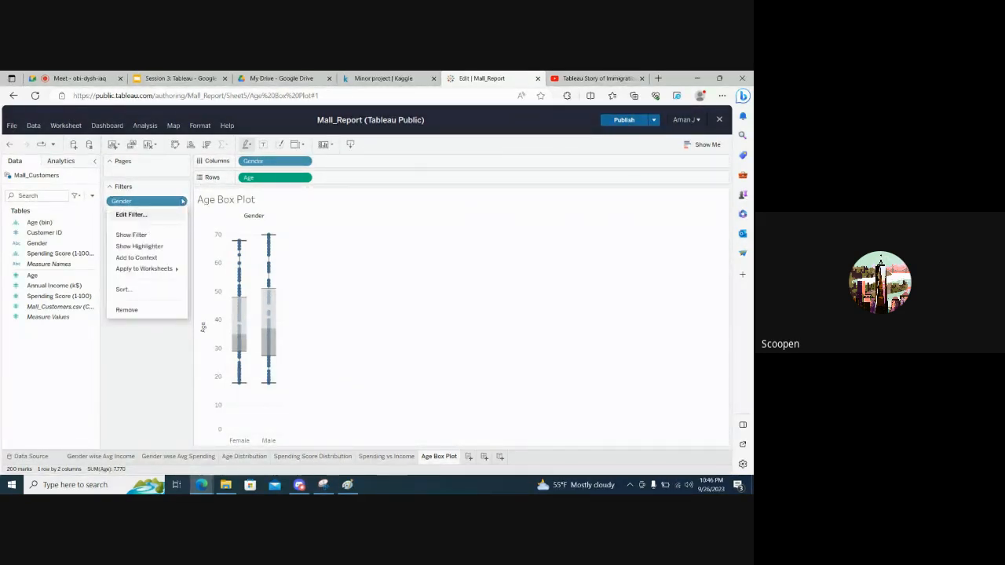
click(182, 202)
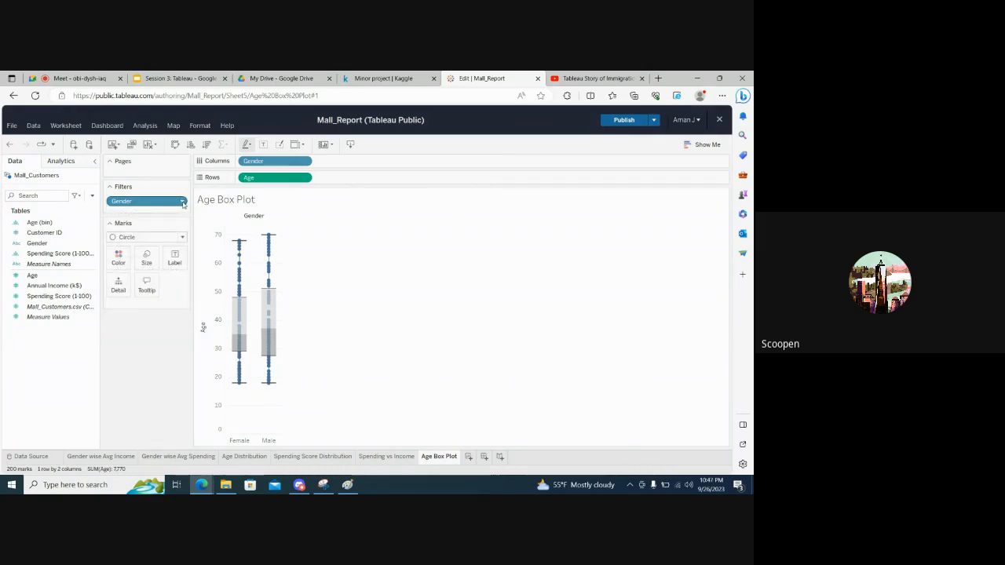
click(182, 202)
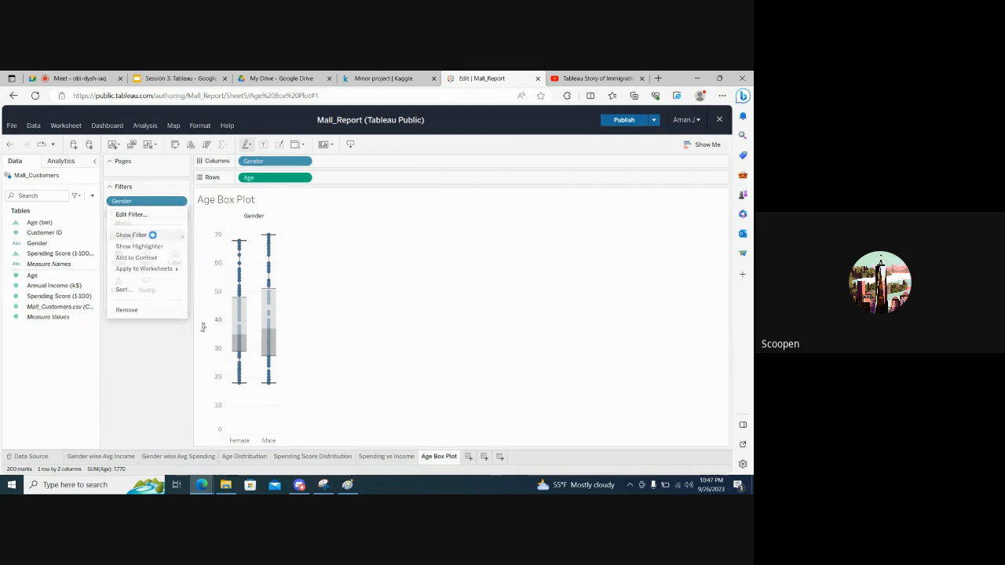
click(132, 235)
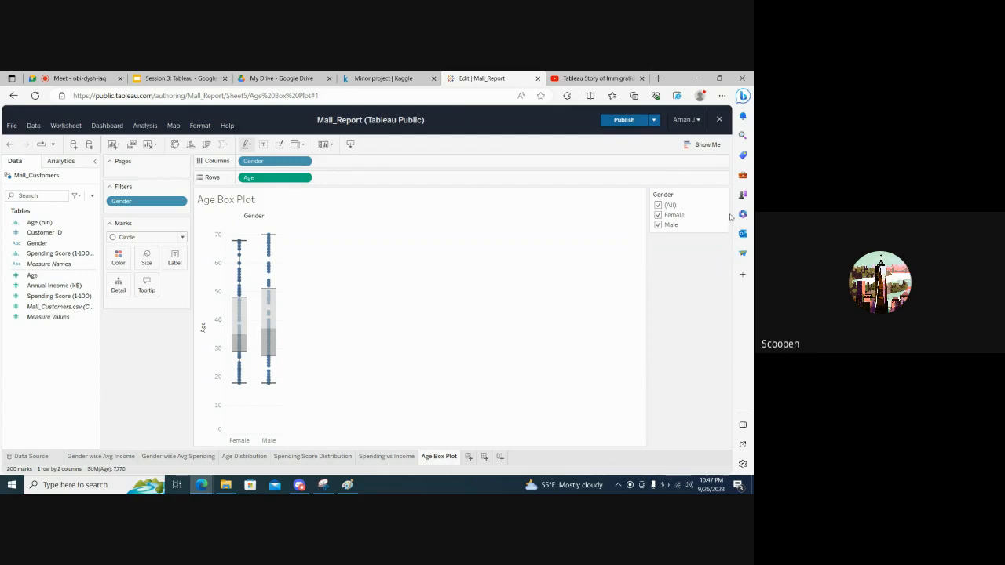
Try the Gender filter by clearing all values and reselecting Male and Female one at a time
click(658, 205)
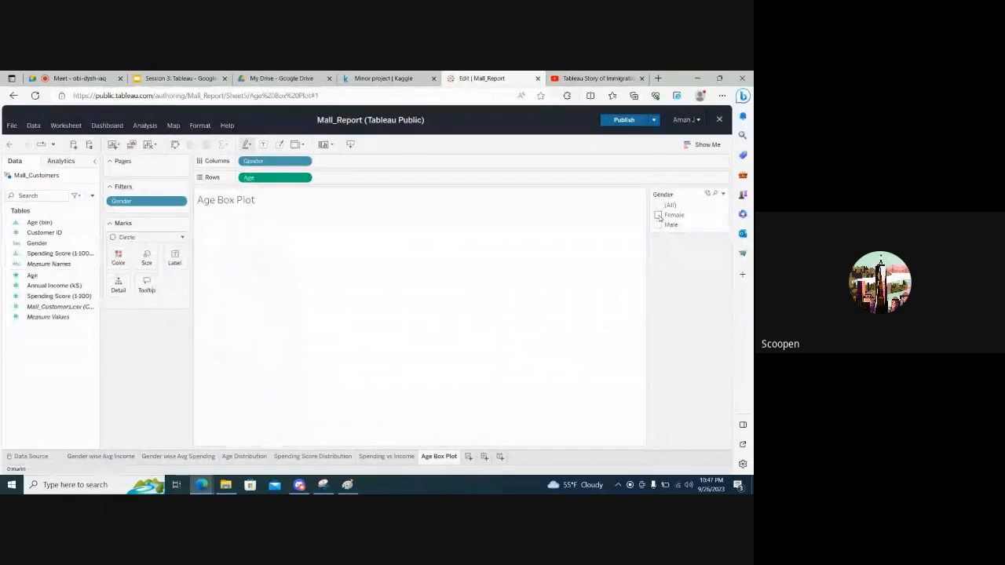
click(658, 224)
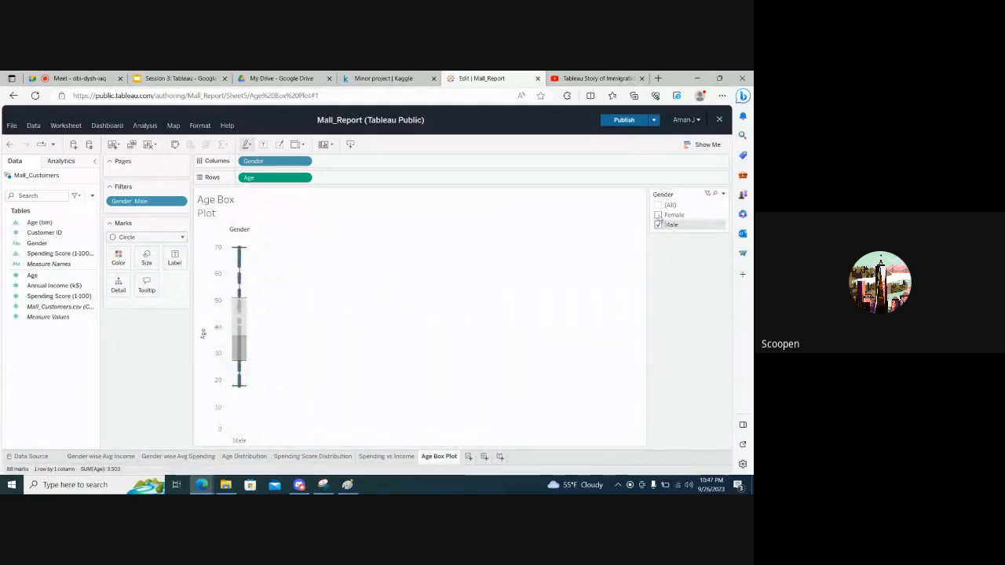
click(658, 215)
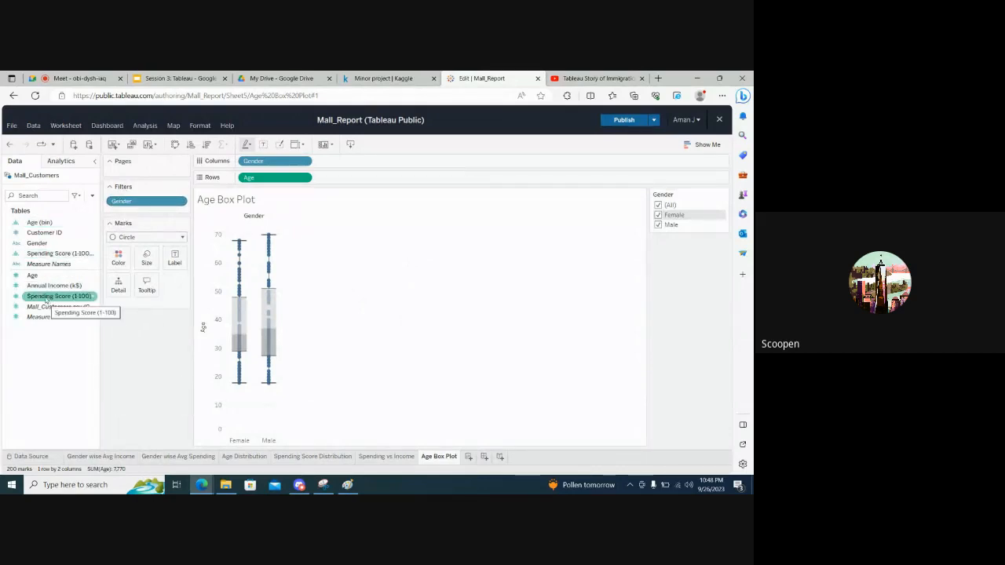
Add a Spending Score (1-100) filter with the full range 1 to 99 and show its filter control
drag(43, 296, 140, 198)
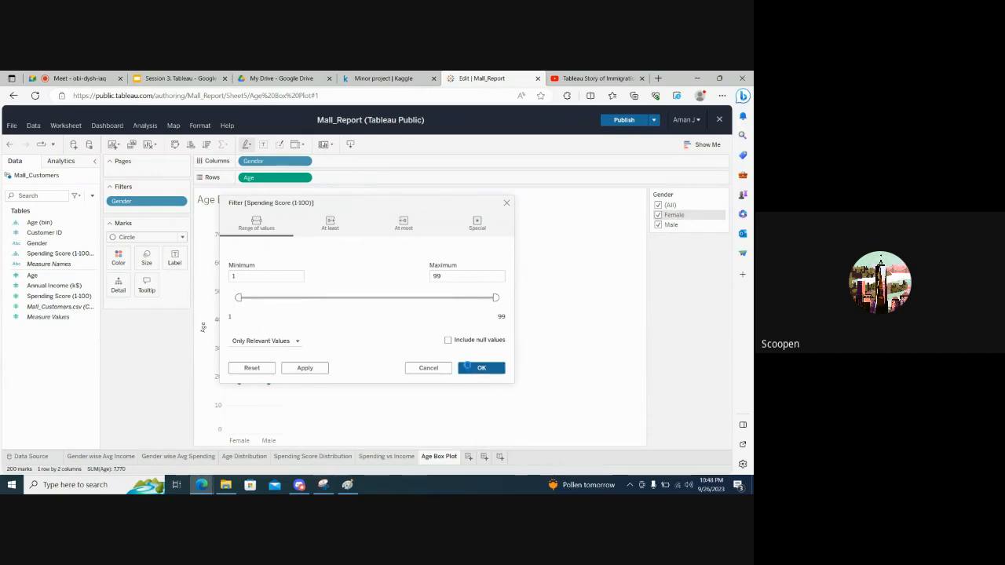
click(469, 368)
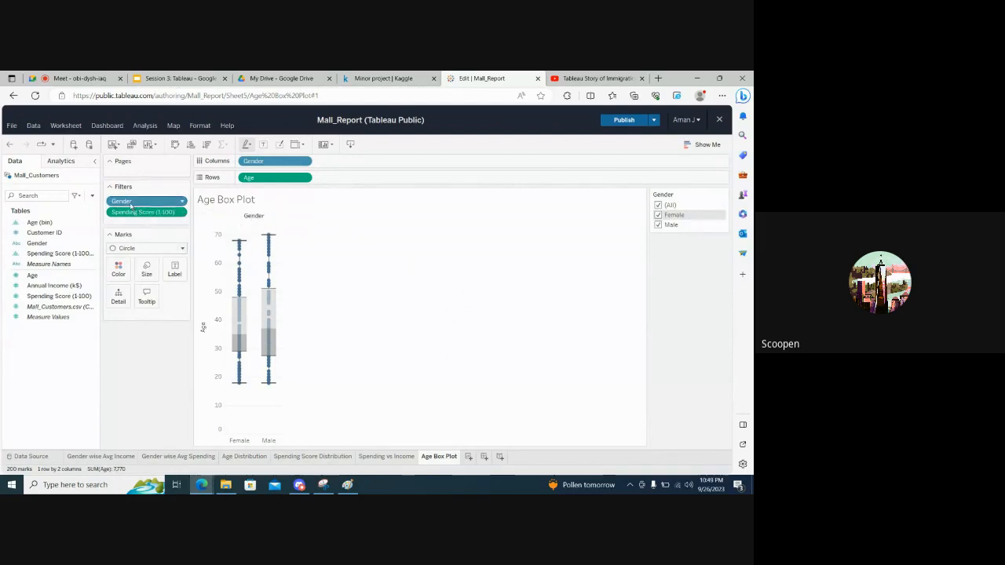
click(183, 212)
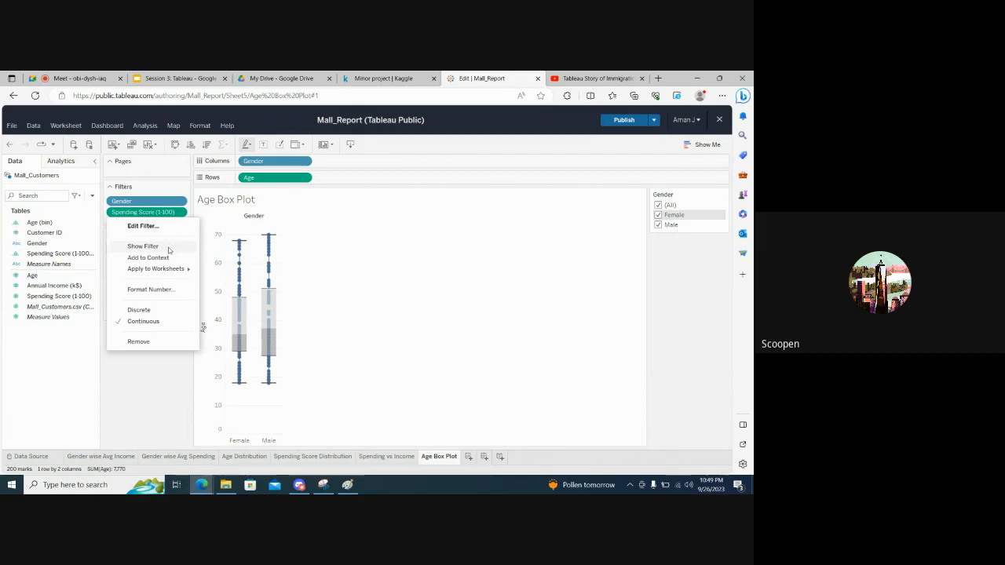
click(168, 248)
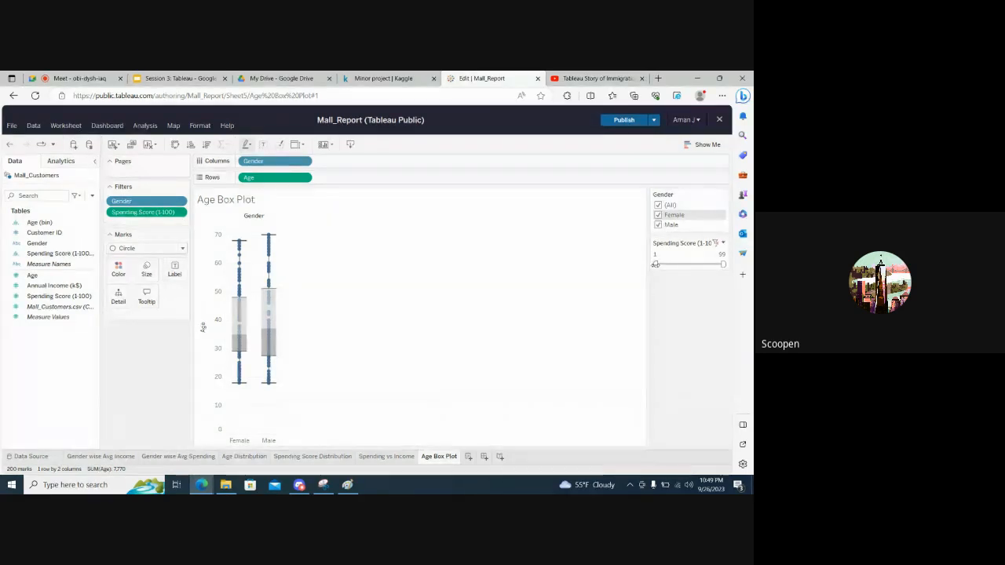
Try the Spending Score filter by raising its minimum to 52 and restoring it to 1
drag(656, 264, 687, 263)
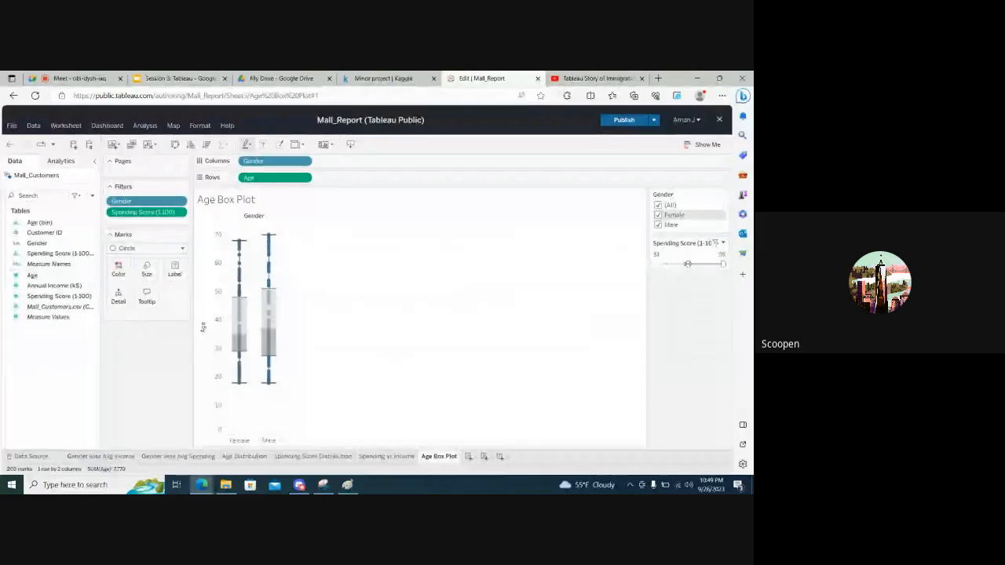
drag(686, 263, 688, 264)
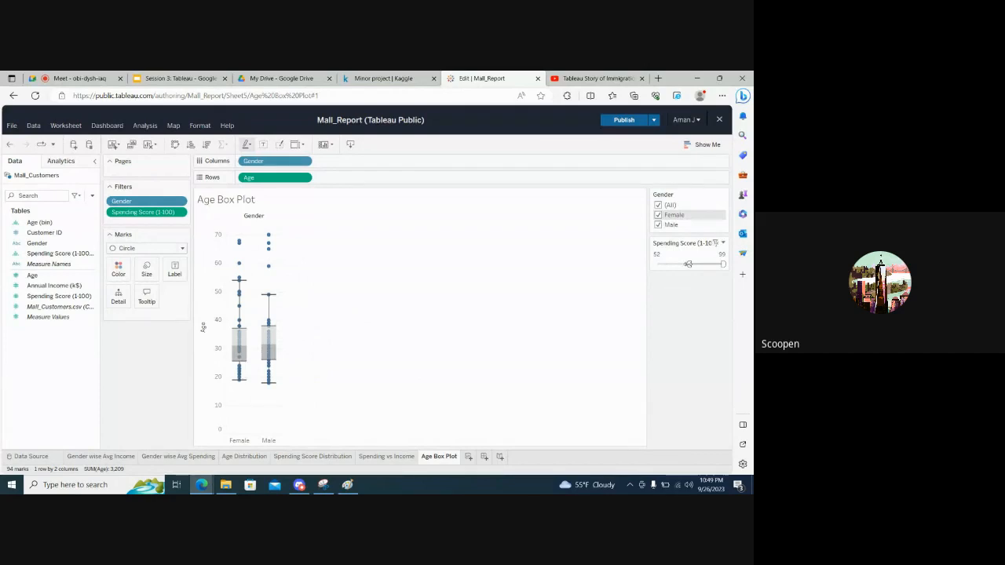
drag(679, 265, 651, 268)
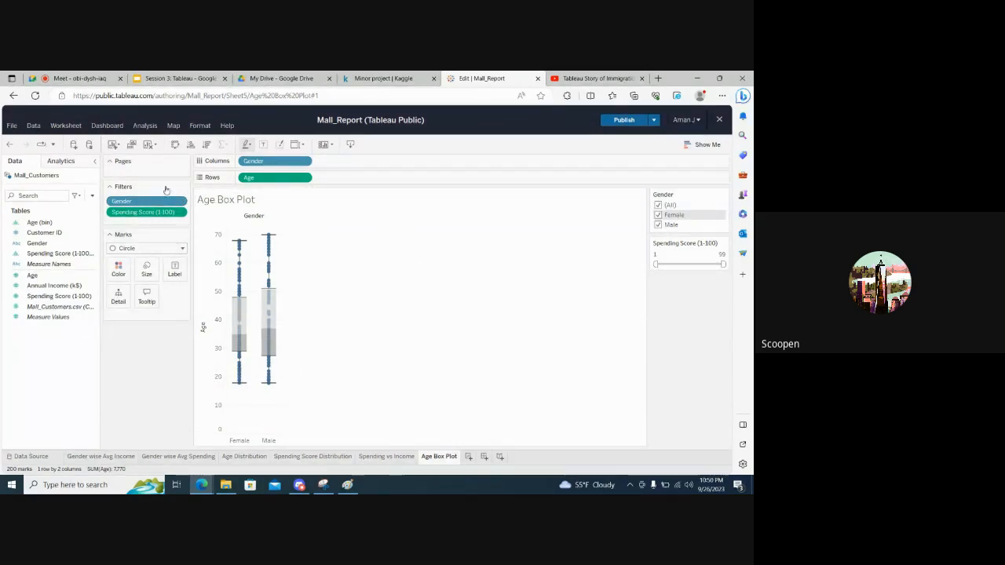
Apply the Age Box Plot sheet's Gender filter to all worksheets using related data sources
click(379, 457)
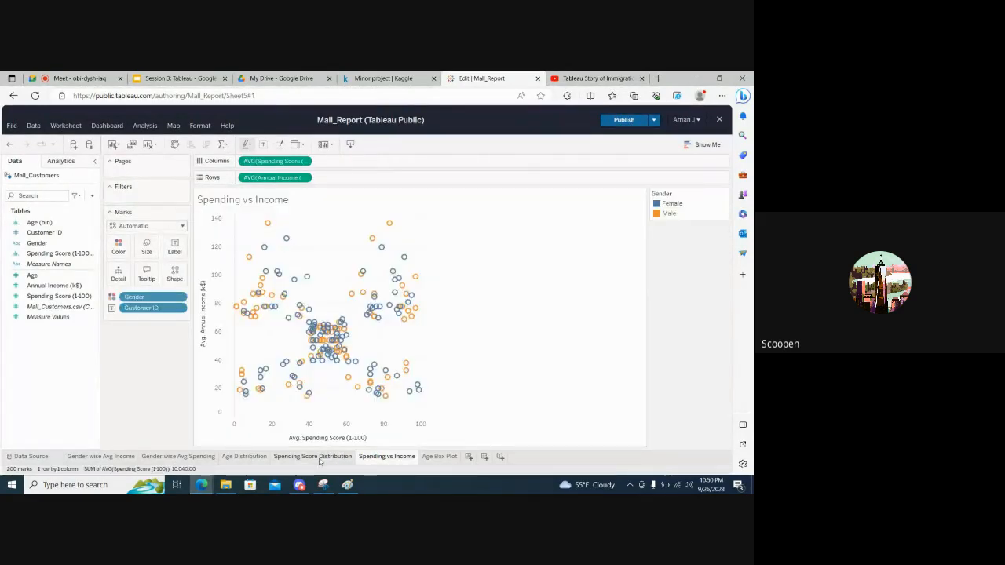
click(322, 457)
click(439, 456)
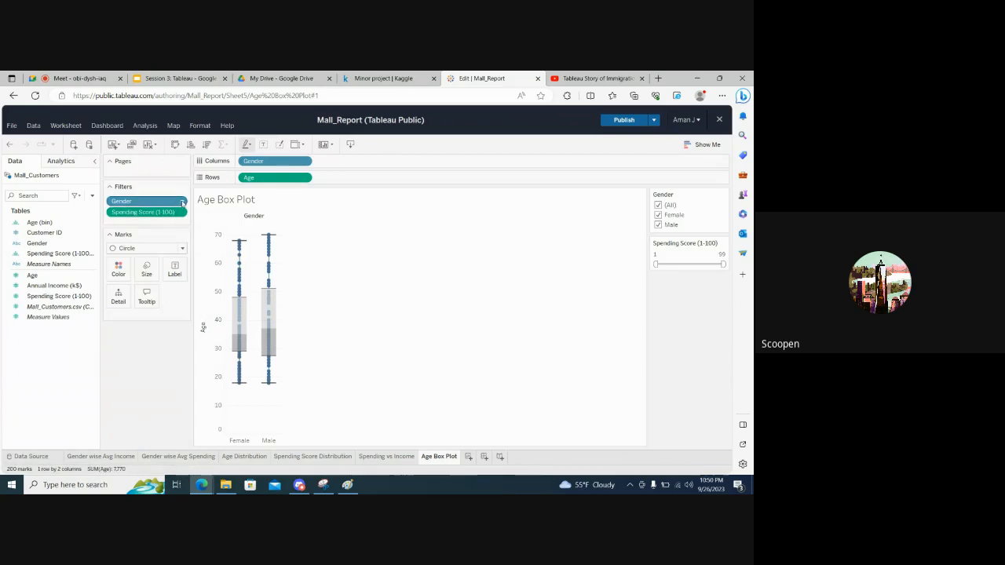
click(183, 202)
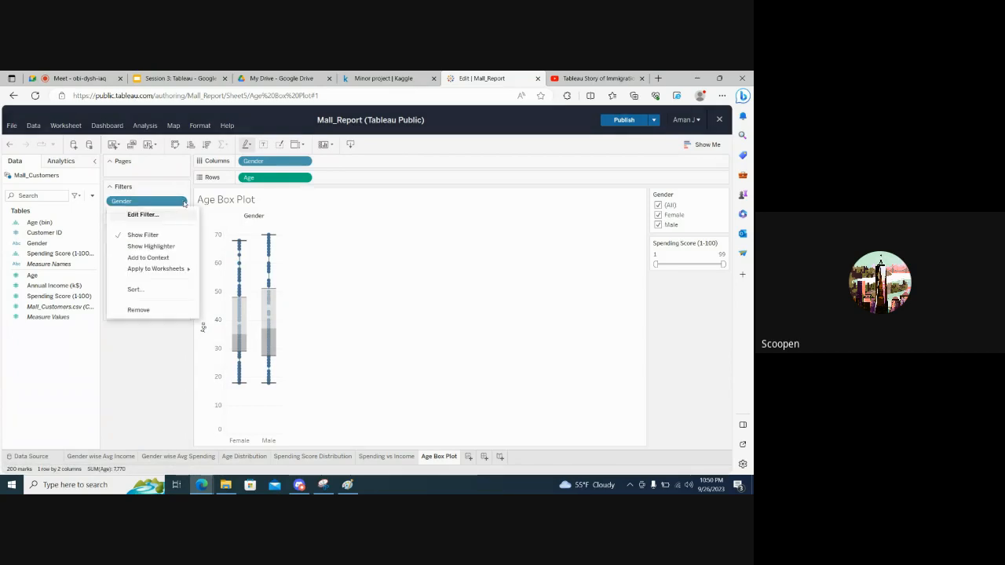
mouse_move(182, 270)
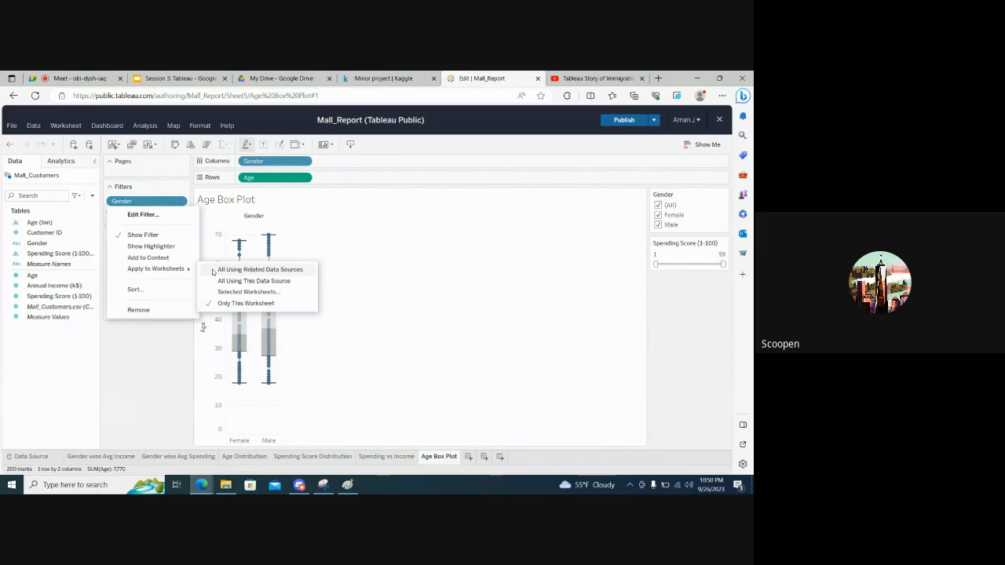
click(213, 270)
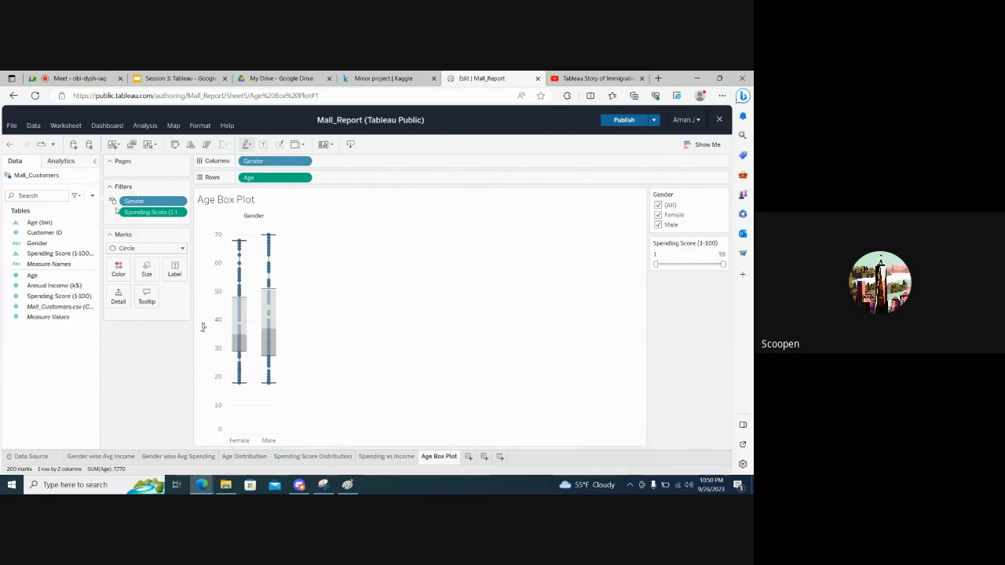
mouse_move(112, 202)
Exclude Male in the Gender filter and check its effect on the Spending vs Income, Spending Score Distribution, Age Distribution and Gender wise Avg Income sheets
click(658, 225)
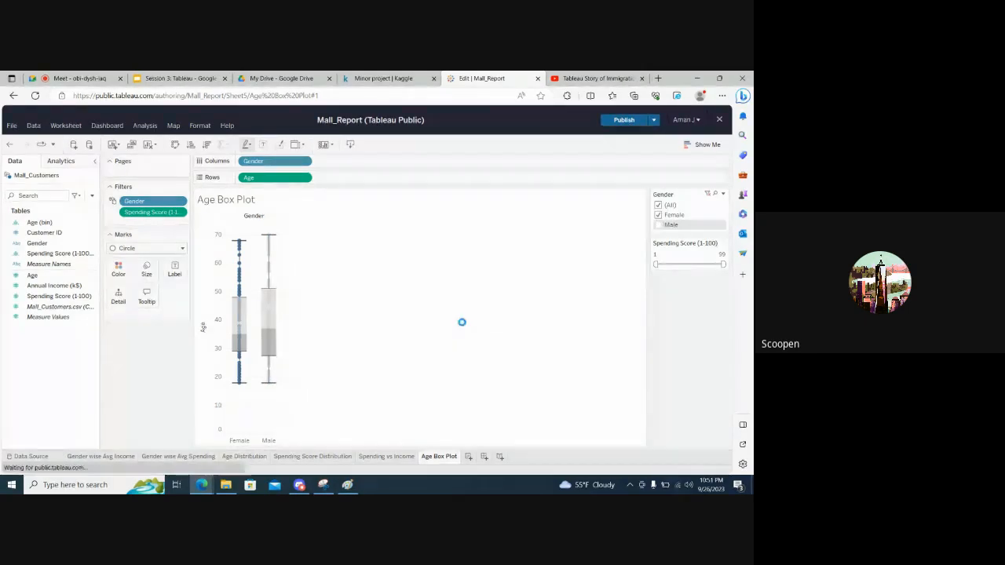
click(388, 456)
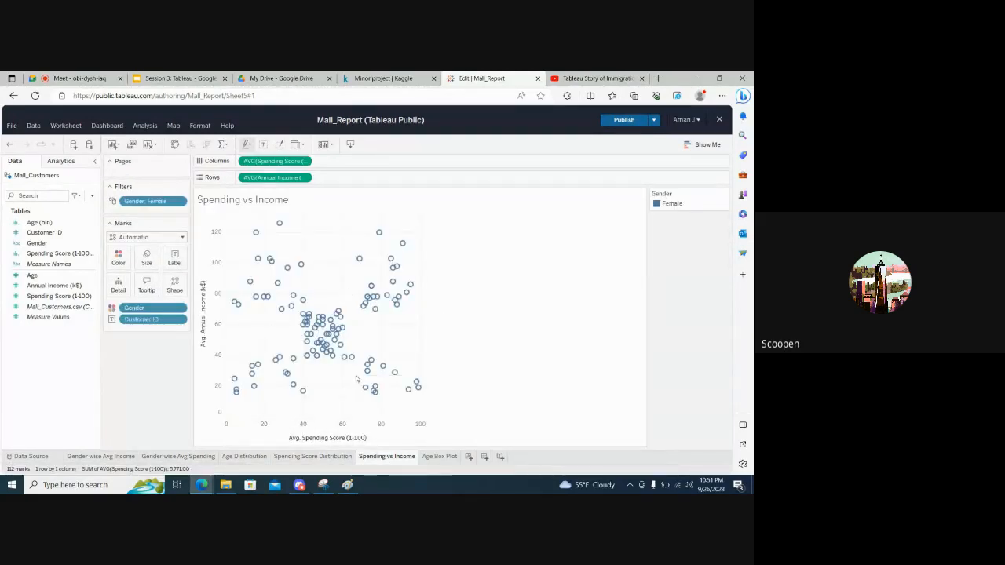
click(307, 456)
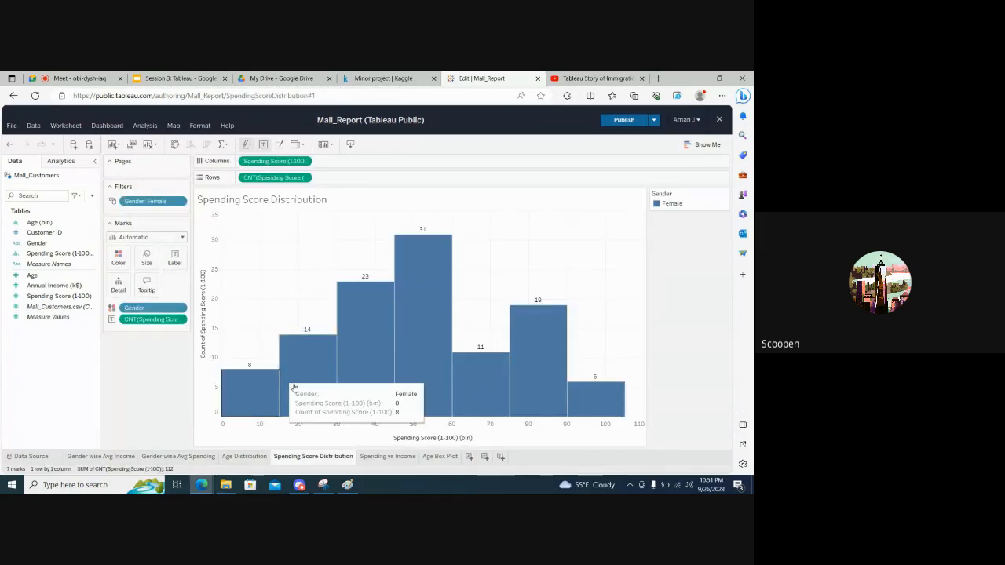
click(238, 458)
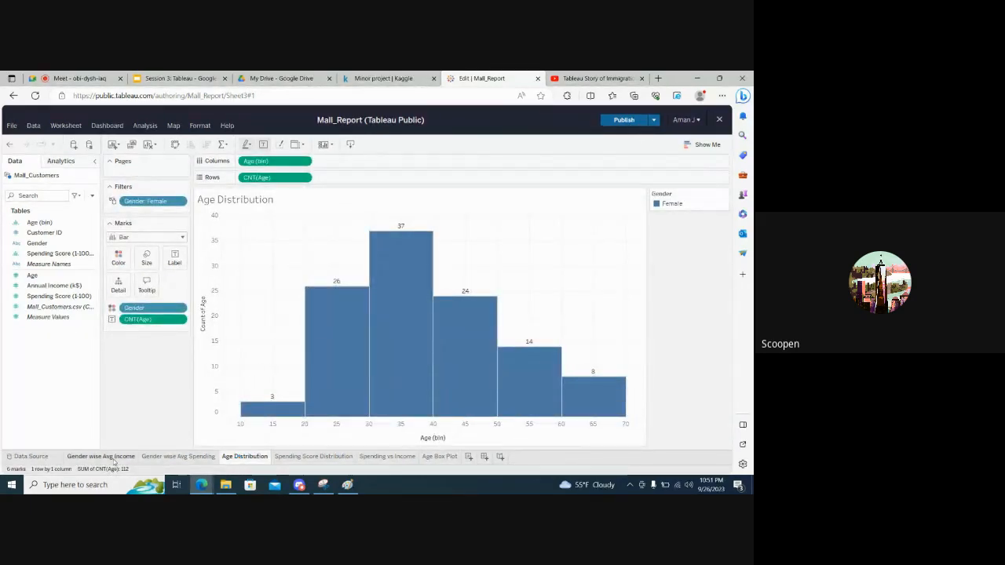
click(102, 457)
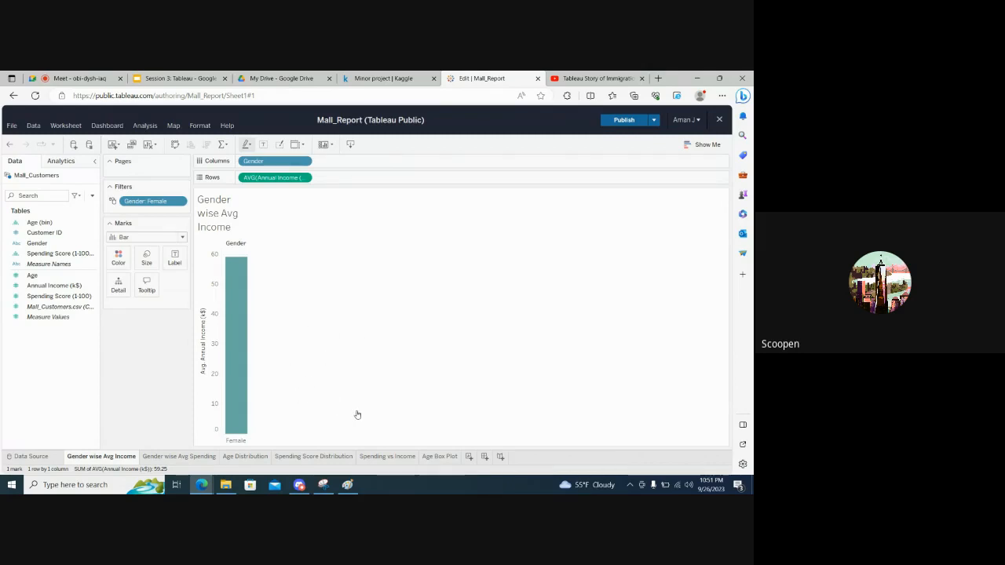
click(442, 457)
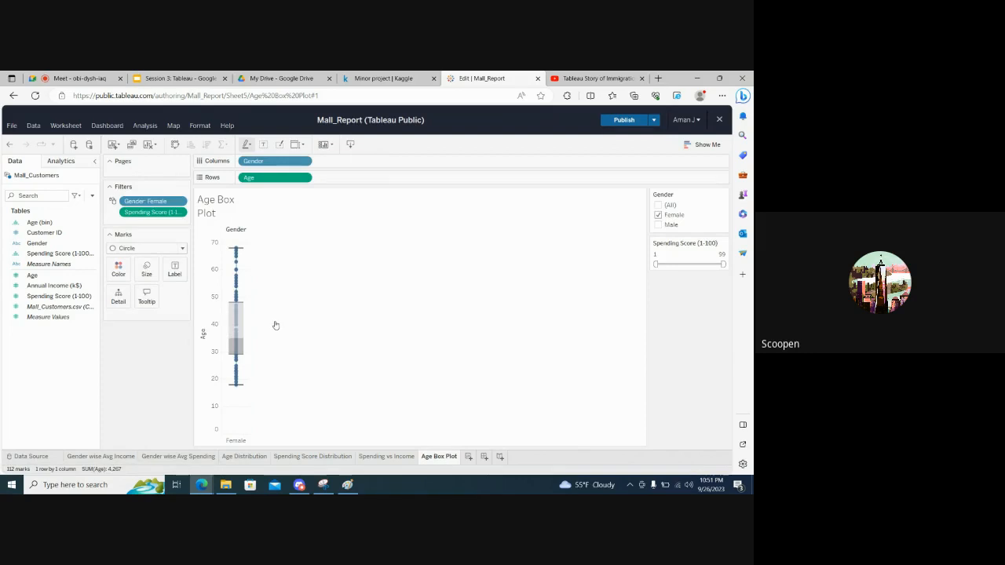
Apply the Spending Score (1-100) filter to all worksheets using this data source and reselect all values in the Gender filter
click(183, 212)
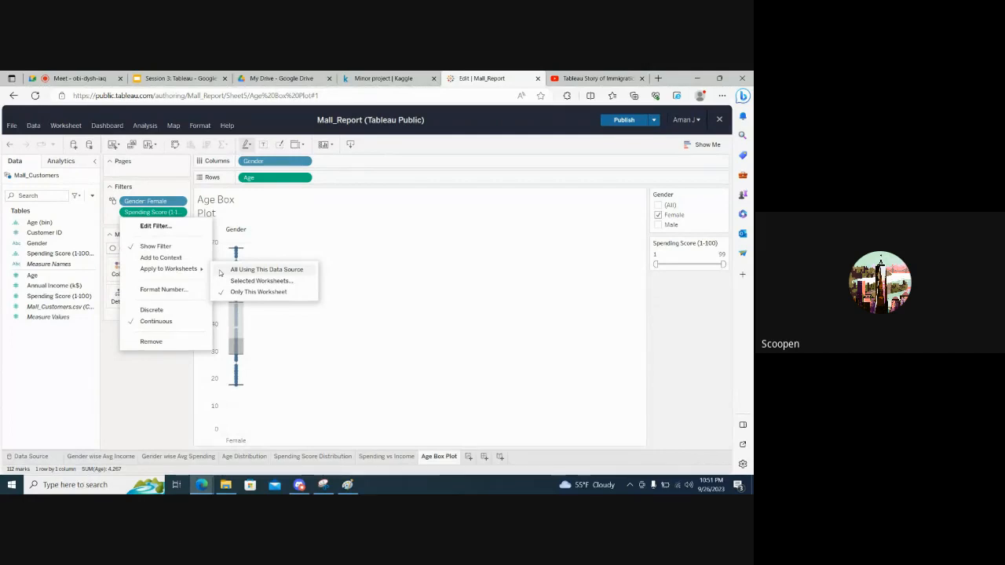
click(220, 270)
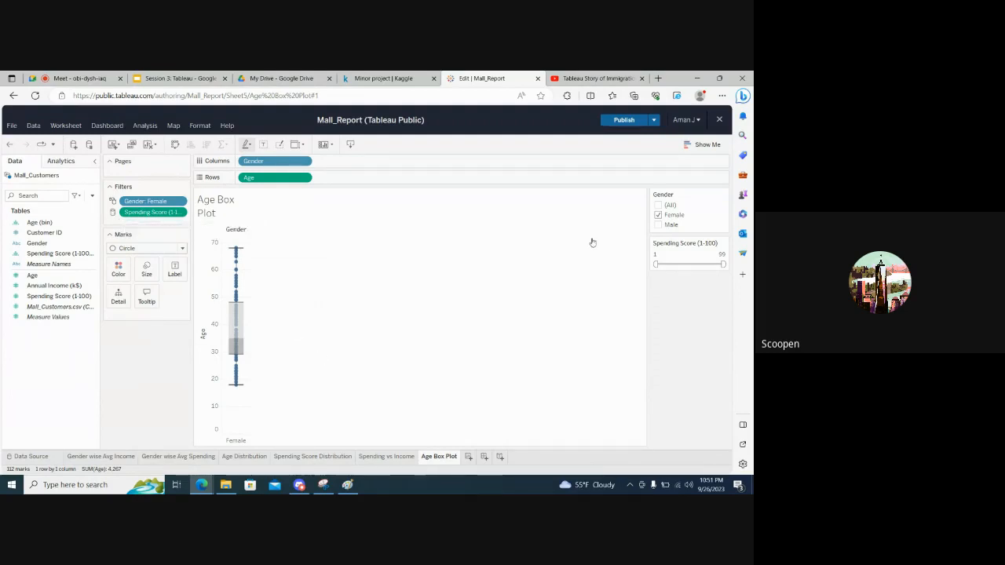
click(659, 205)
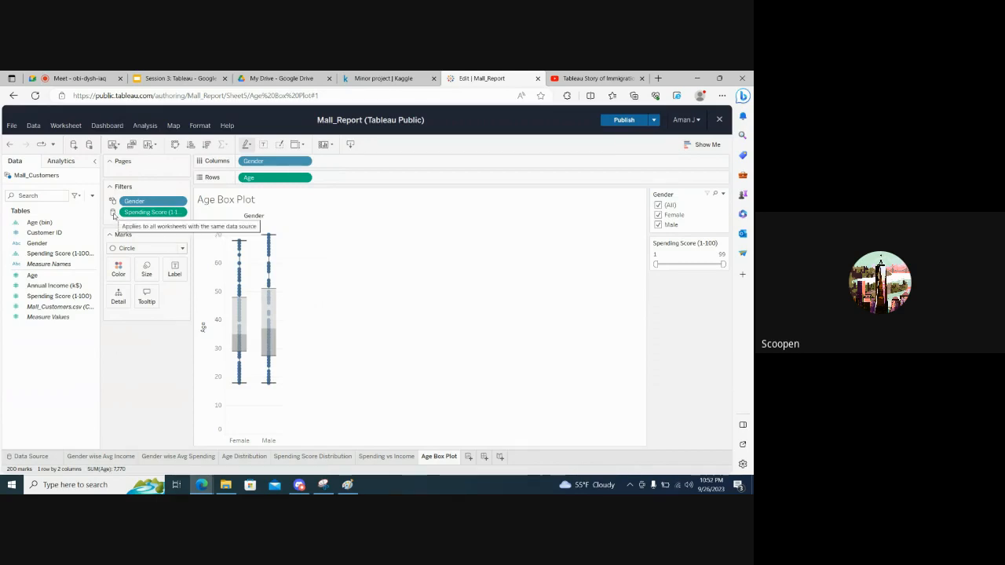
right_click(133, 212)
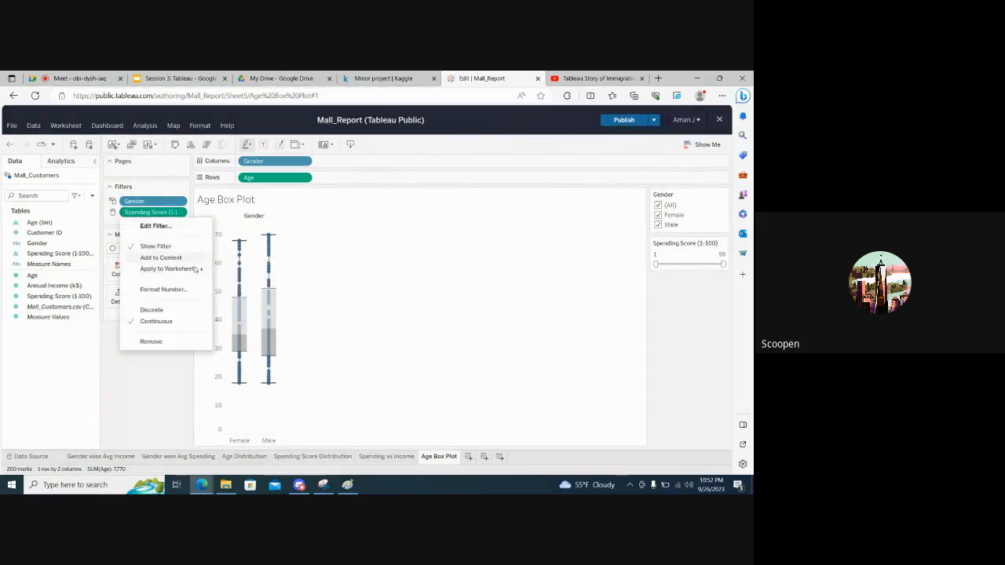
mouse_move(200, 268)
click(240, 269)
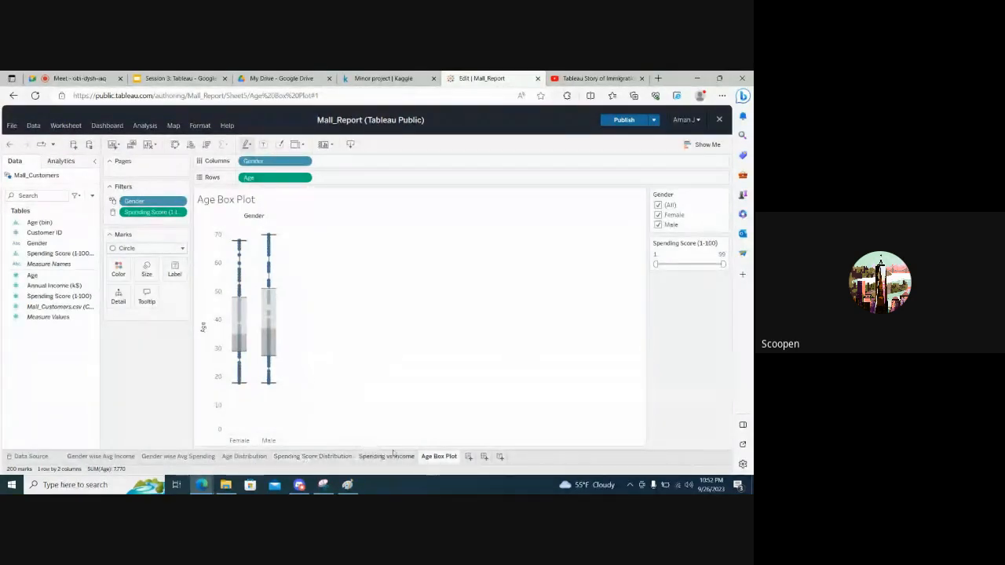
Create a new dashboard and place the Gender wise Avg Income sheet on its empty canvas
click(485, 457)
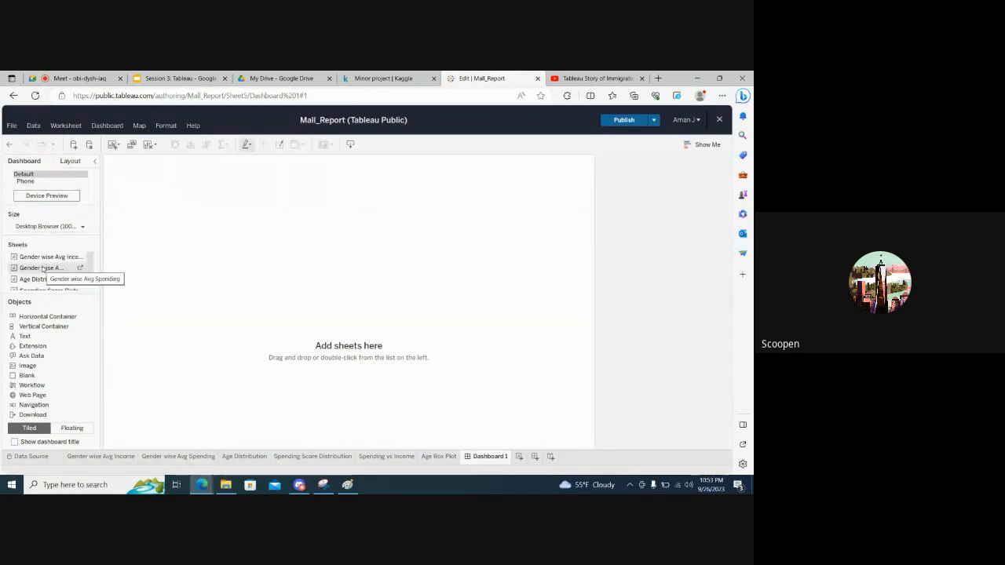
scroll(43, 269, down, 2)
scroll(43, 269, down, 3)
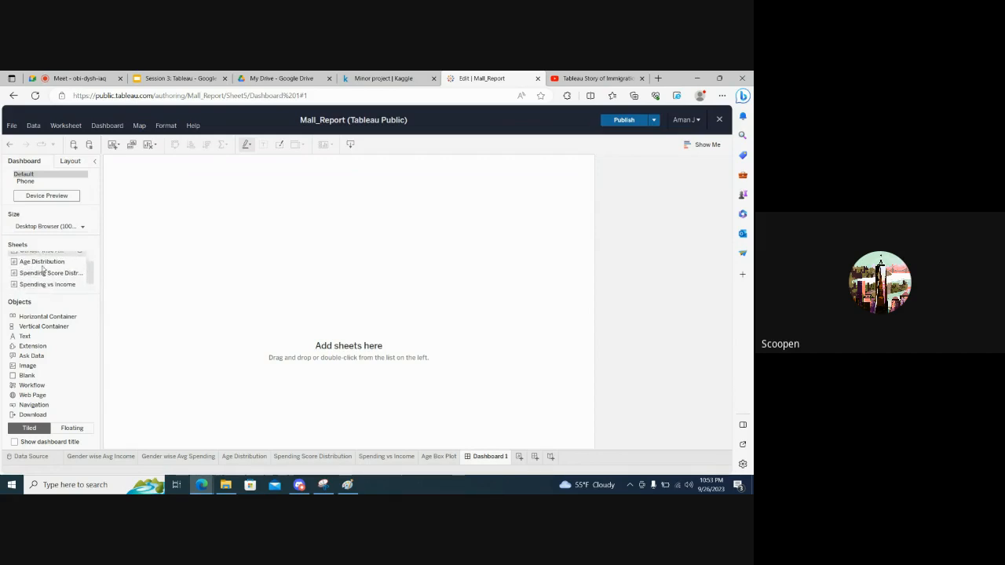
scroll(42, 269, up, 5)
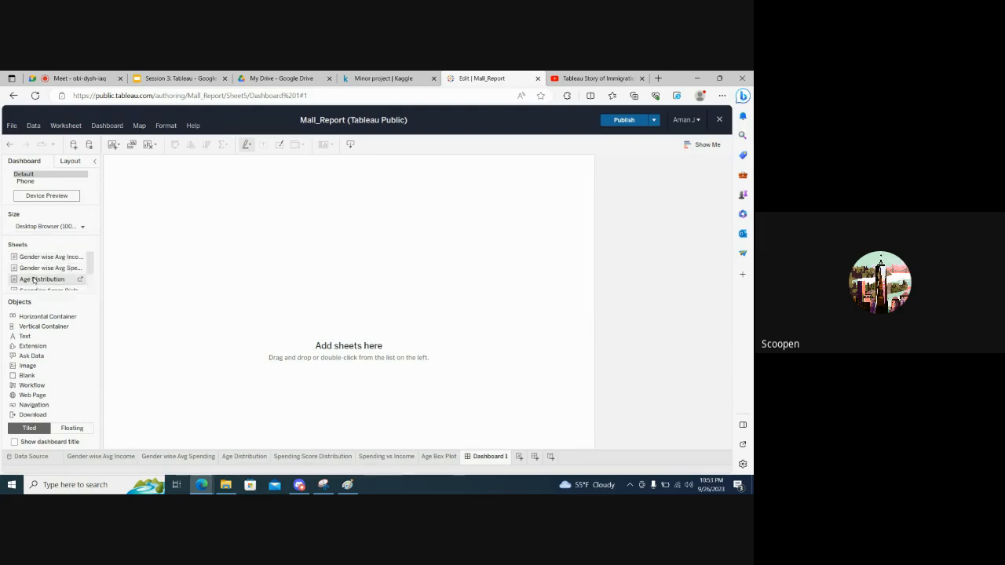
scroll(35, 282, down, 2)
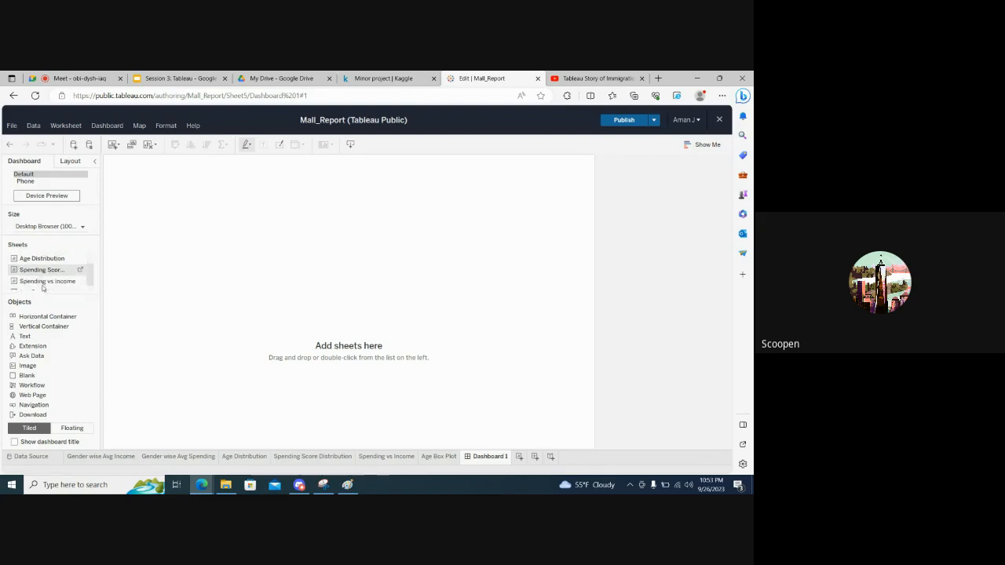
scroll(43, 288, down, 1)
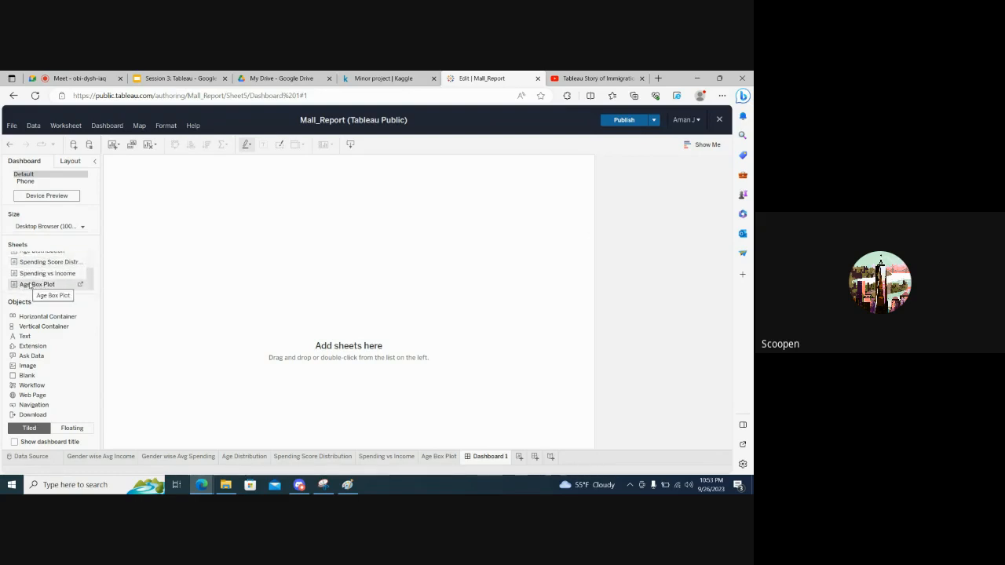
scroll(31, 283, up, 3)
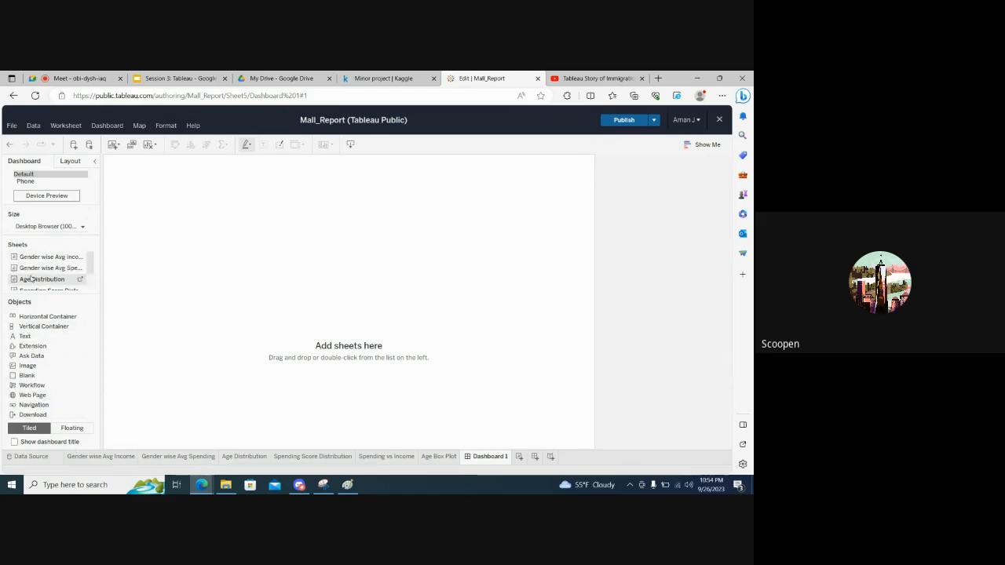
scroll(30, 278, down, 2)
scroll(30, 278, up, 2)
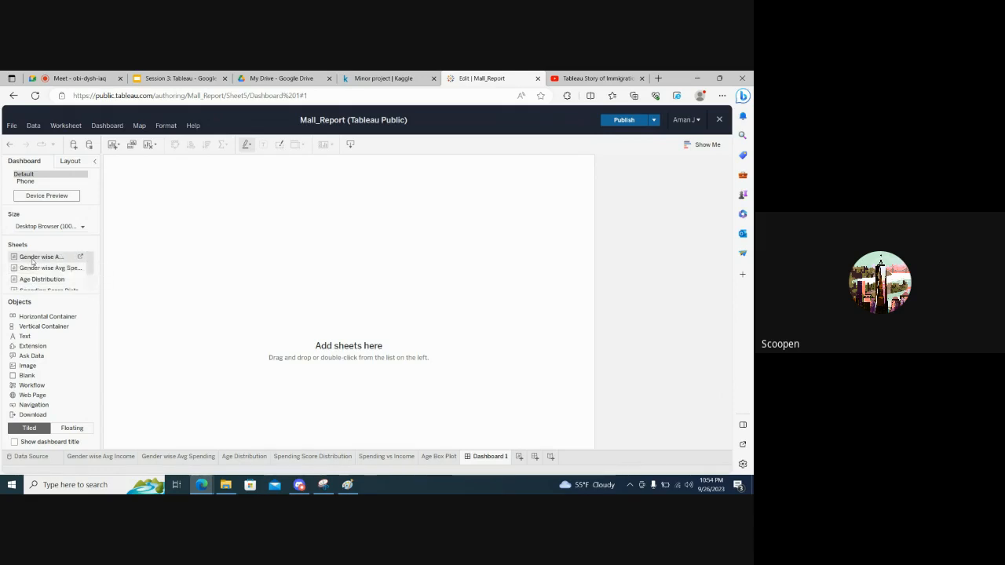
drag(33, 261, 248, 302)
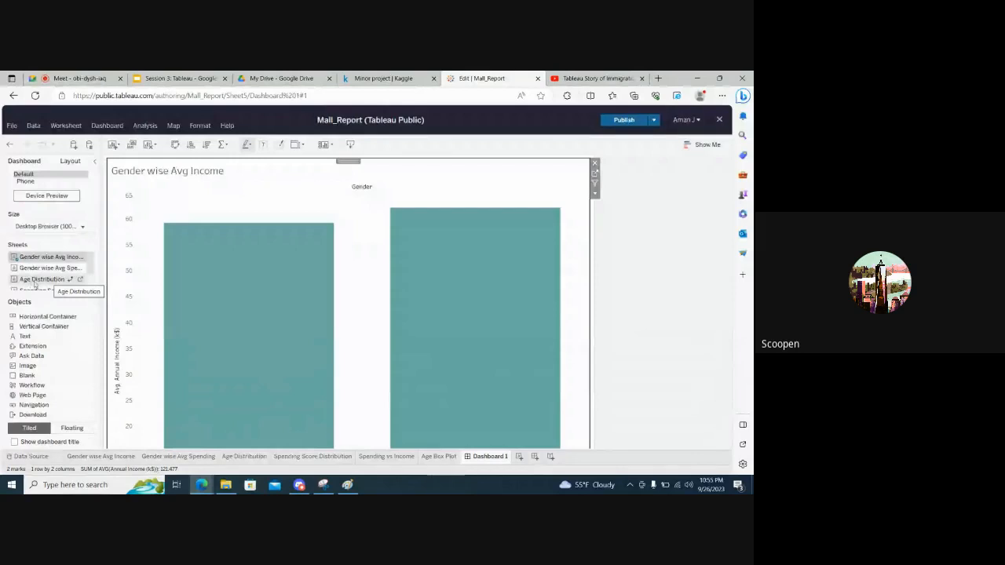
Add the Age Distribution sheet to the dashboard, tiled below the Gender wise Avg Income chart
mouse_move(276, 286)
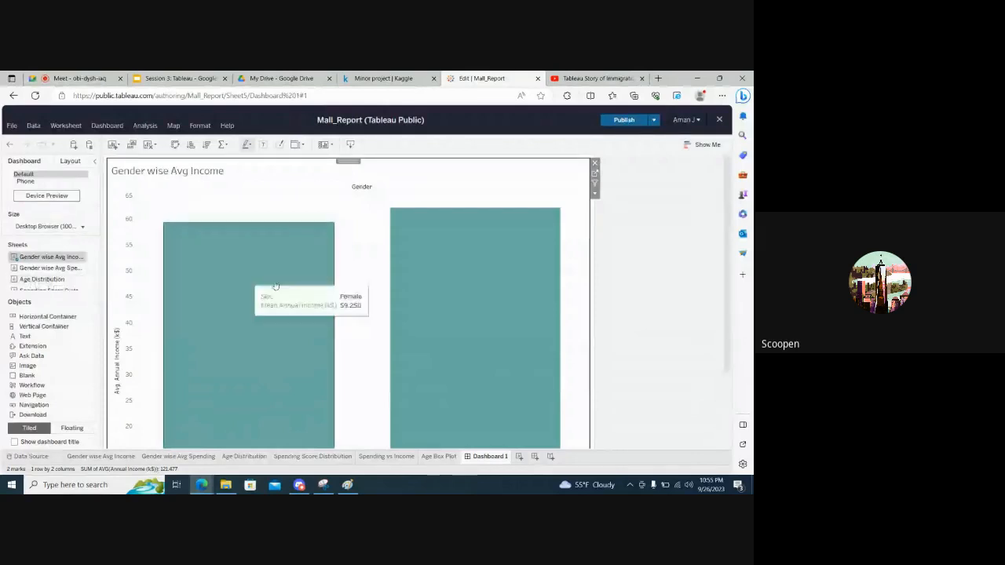
mouse_move(395, 306)
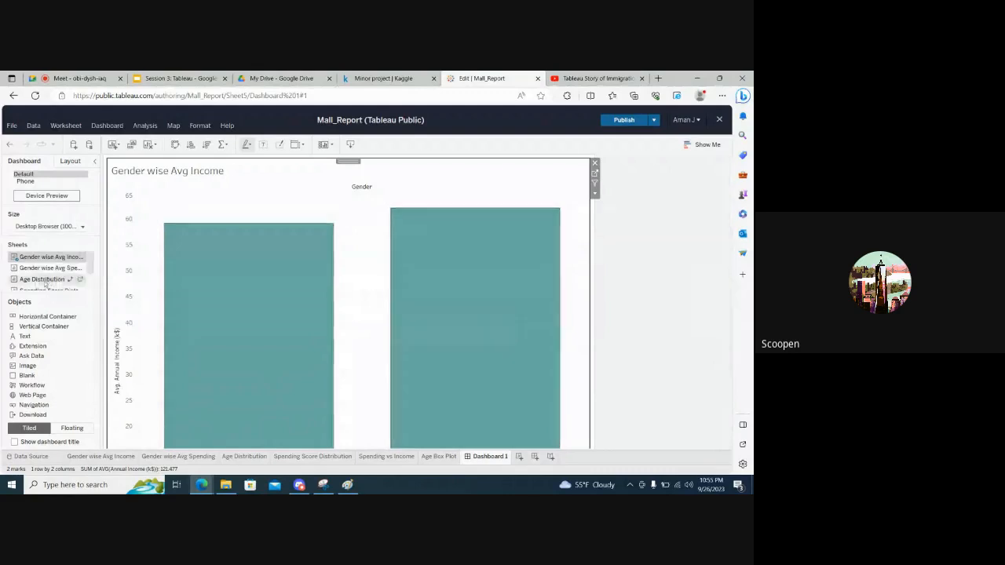
mouse_move(312, 384)
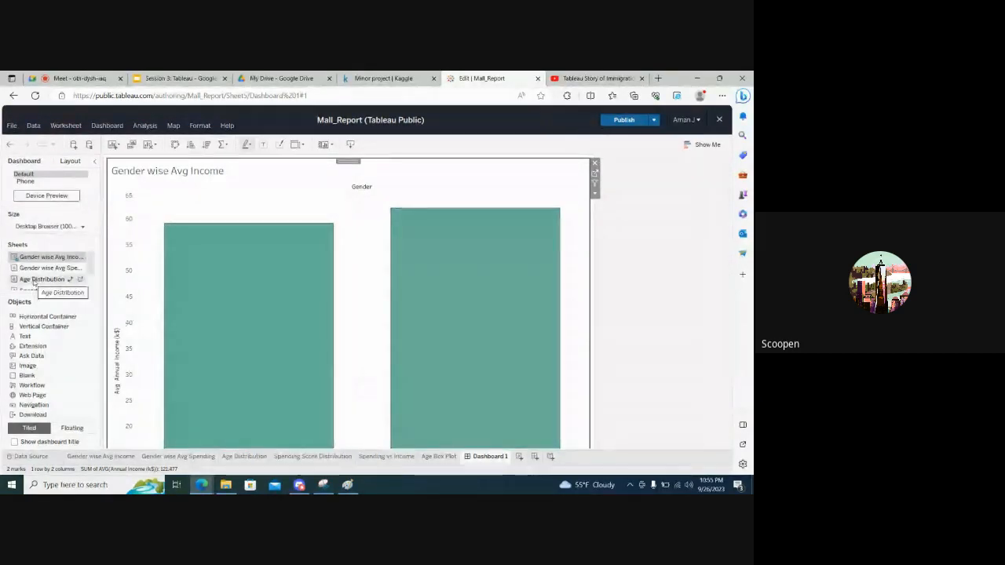
mouse_move(51, 287)
mouse_down()
mouse_move(126, 322)
mouse_move(255, 361)
mouse_move(308, 358)
mouse_move(349, 385)
mouse_up()
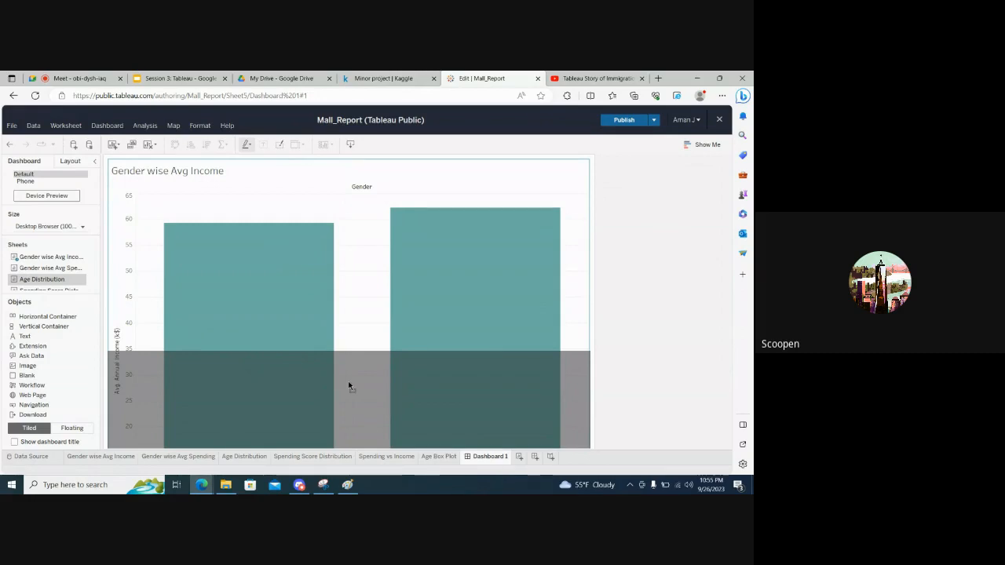
mouse_move(349, 385)
mouse_down()
mouse_move(255, 330)
mouse_move(361, 394)
mouse_up()
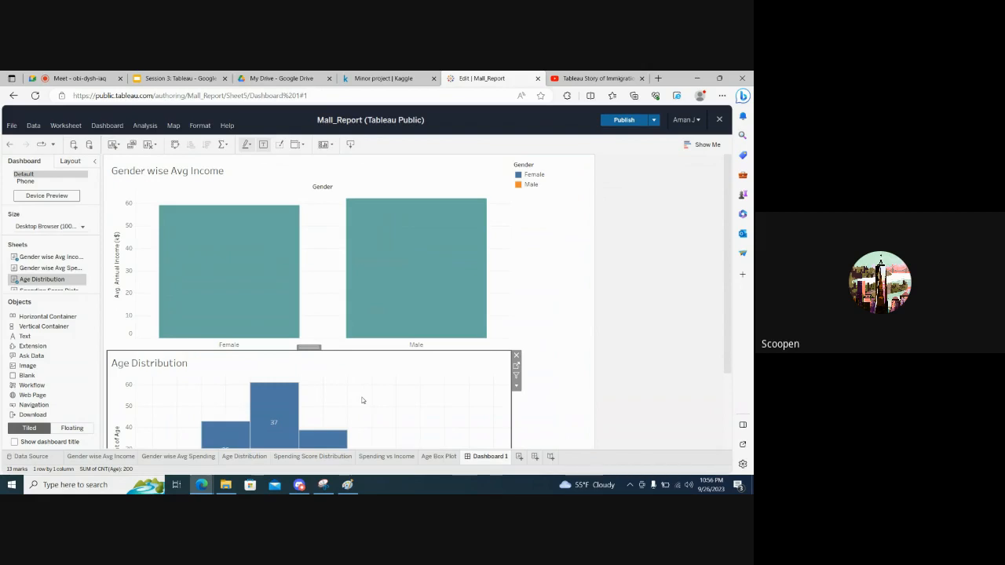
Examine the dashboard's stacked layout of the Gender wise Avg Income and Age Distribution charts
scroll(362, 400, down, 3)
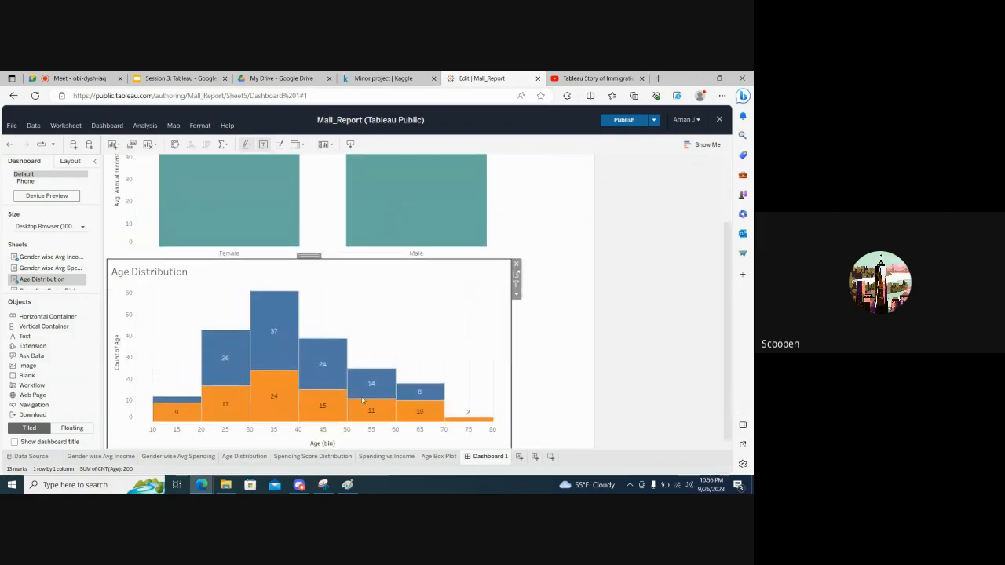
scroll(362, 400, up, 3)
scroll(362, 400, down, 3)
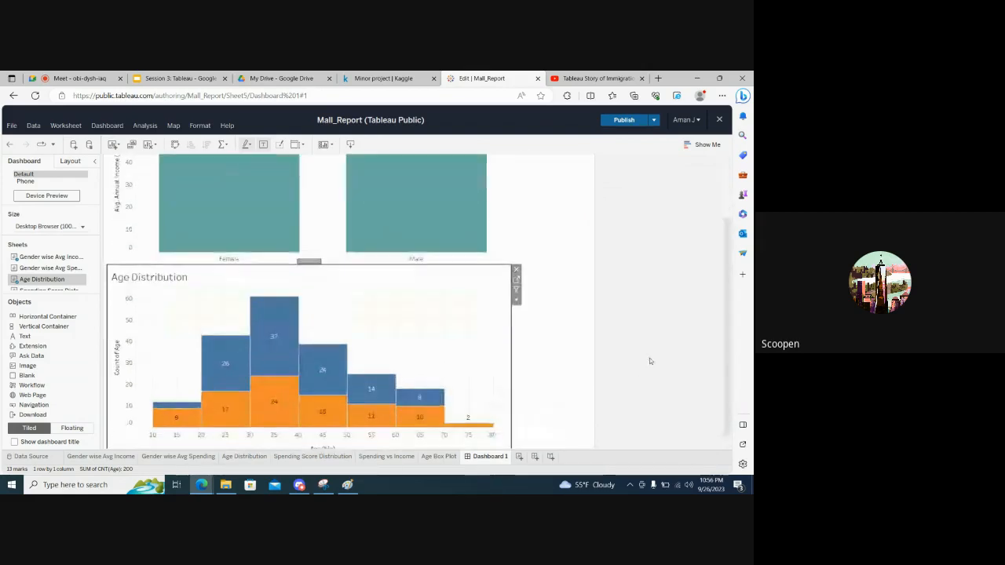
scroll(650, 362, up, 3)
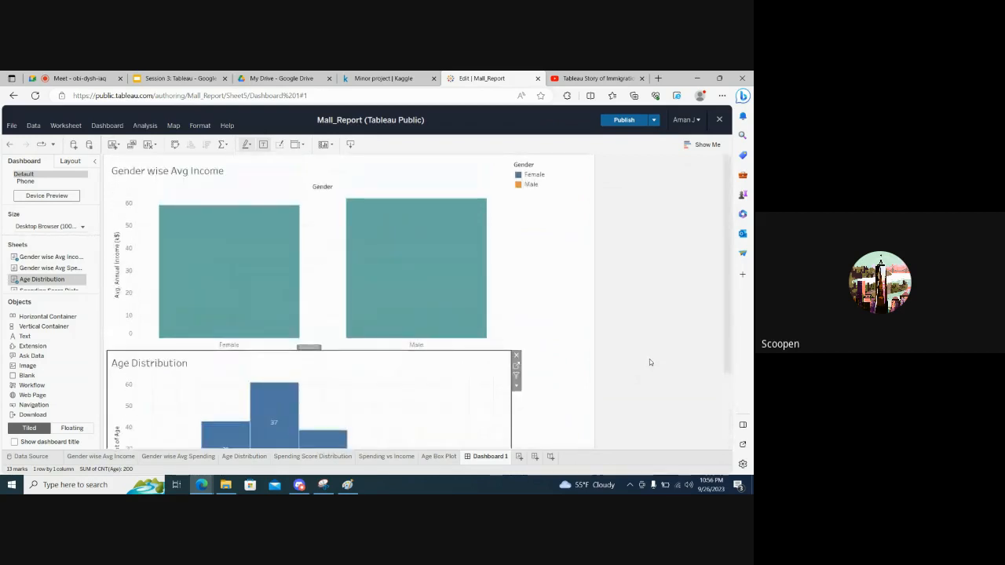
scroll(650, 362, down, 2)
scroll(650, 362, down, 1)
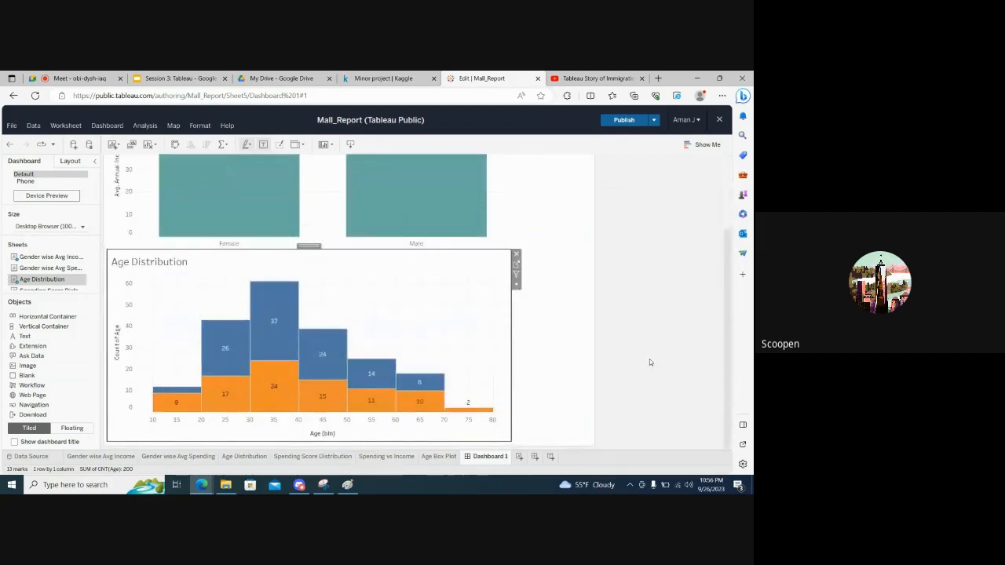
scroll(649, 362, up, 3)
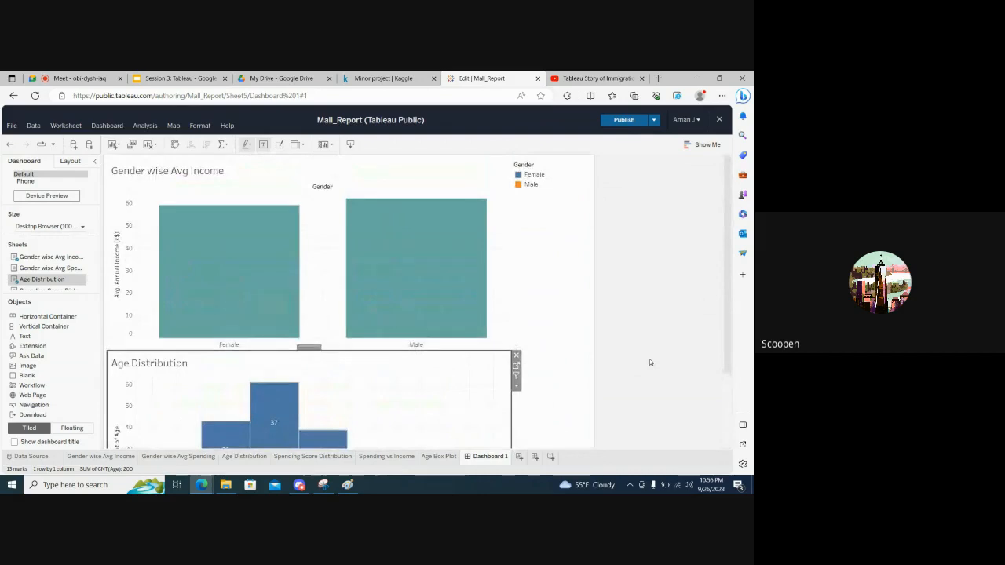
scroll(649, 362, down, 3)
scroll(649, 362, up, 3)
scroll(624, 368, down, 3)
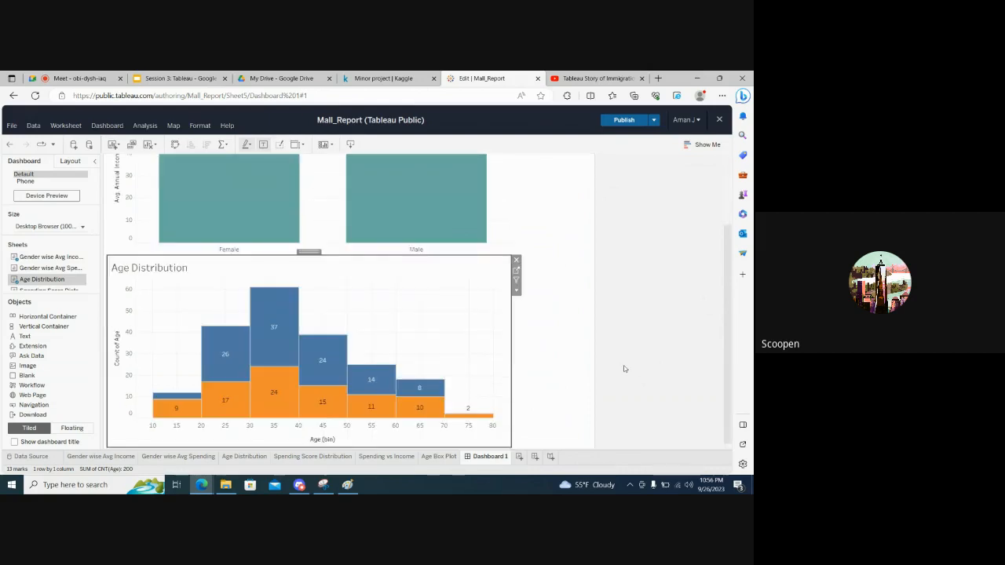
Remove the Gender color legend from the dashboard
scroll(624, 368, up, 3)
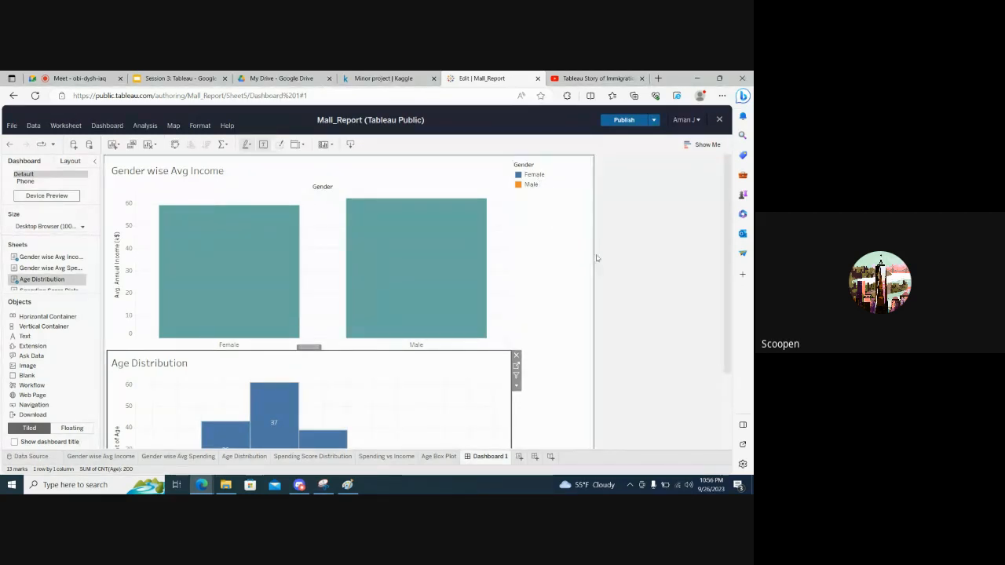
scroll(623, 283, down, 3)
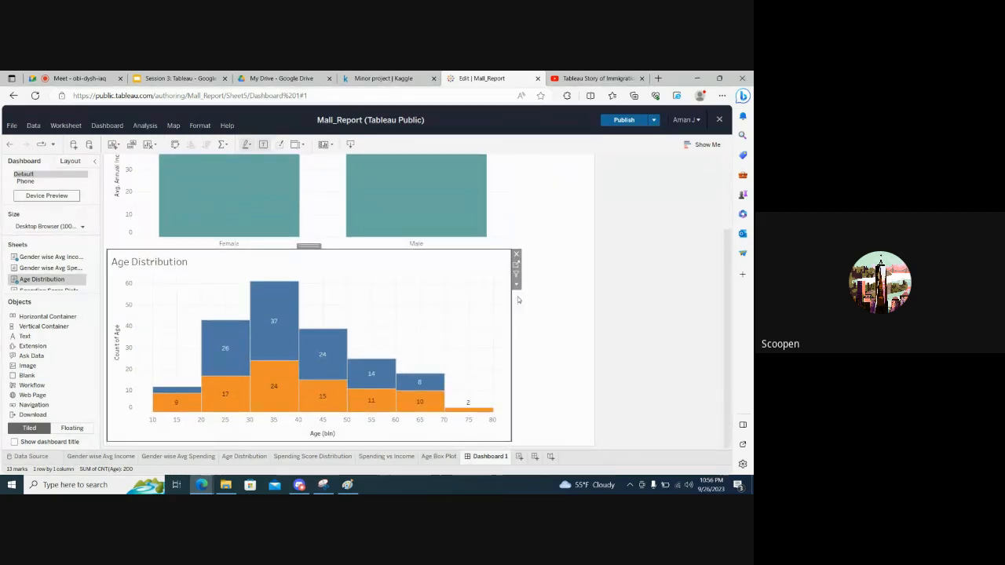
scroll(613, 296, up, 3)
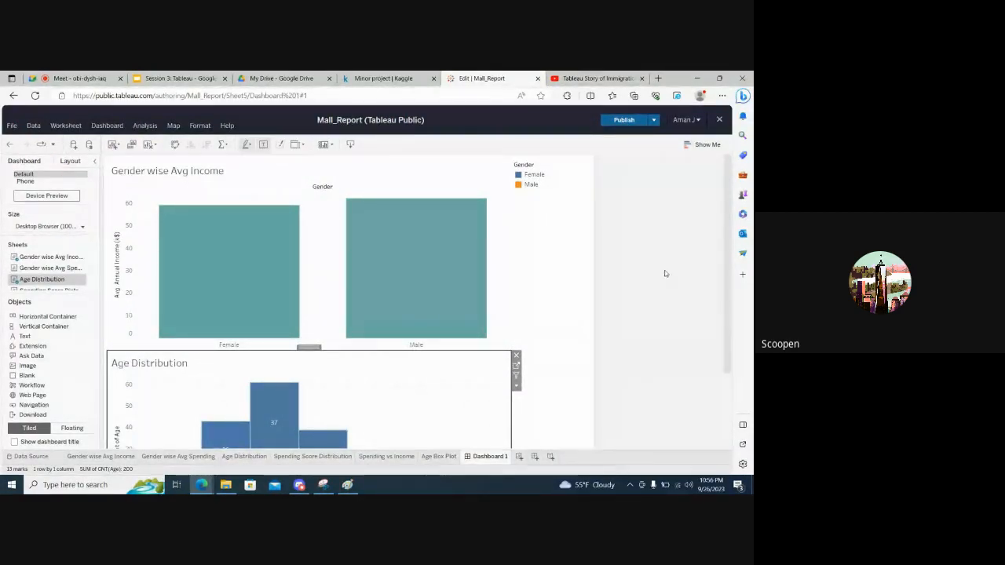
scroll(664, 273, down, 3)
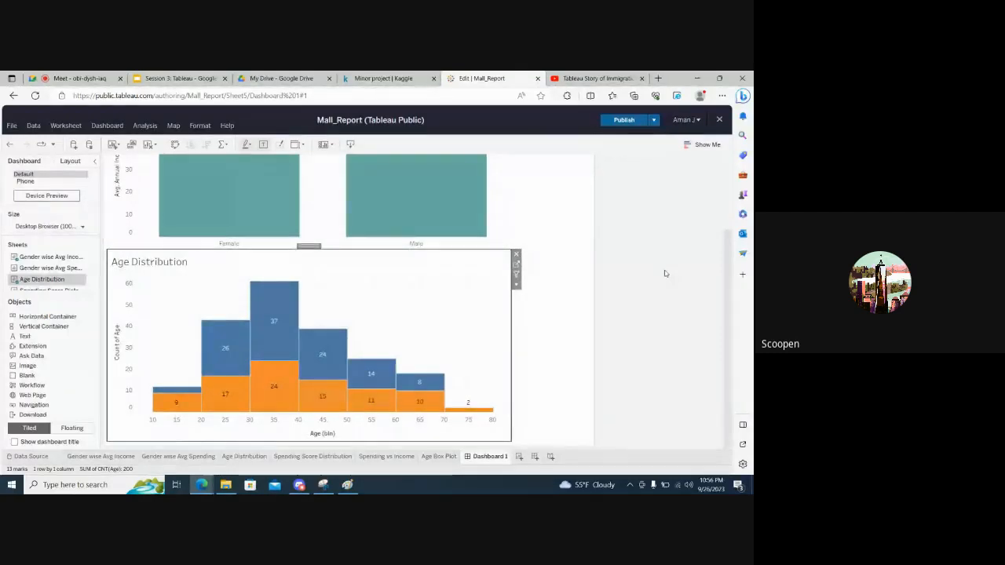
scroll(665, 274, up, 3)
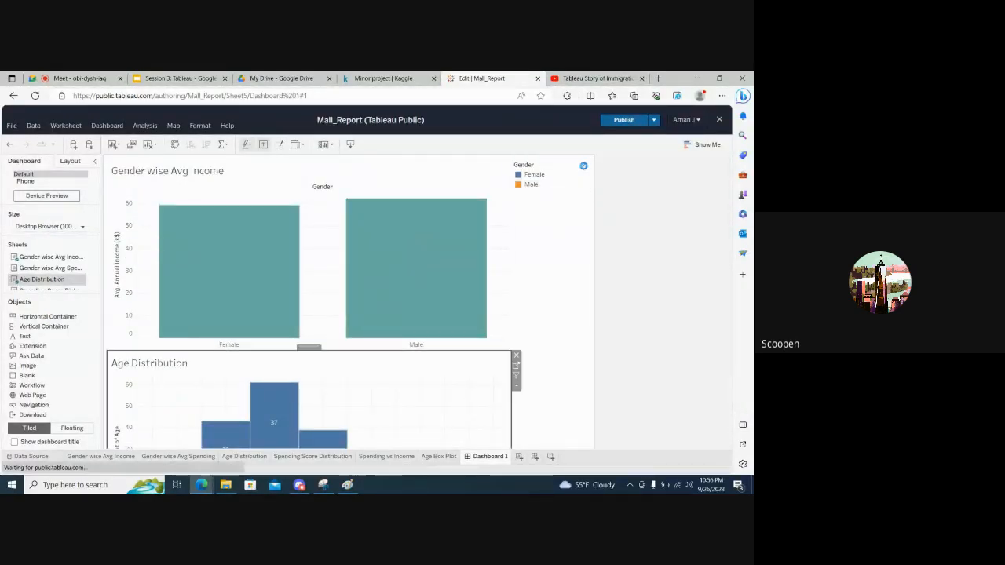
click(583, 166)
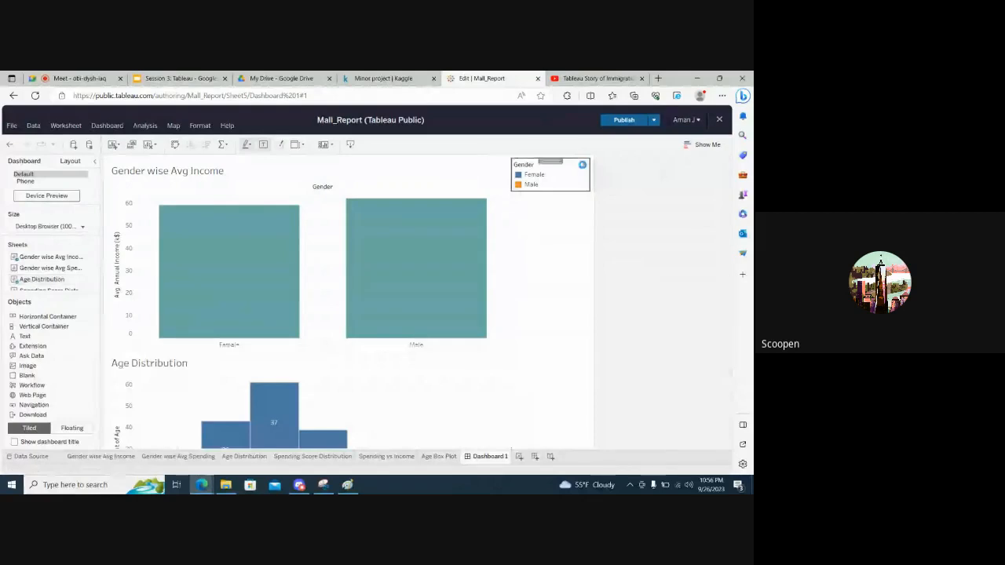
click(420, 355)
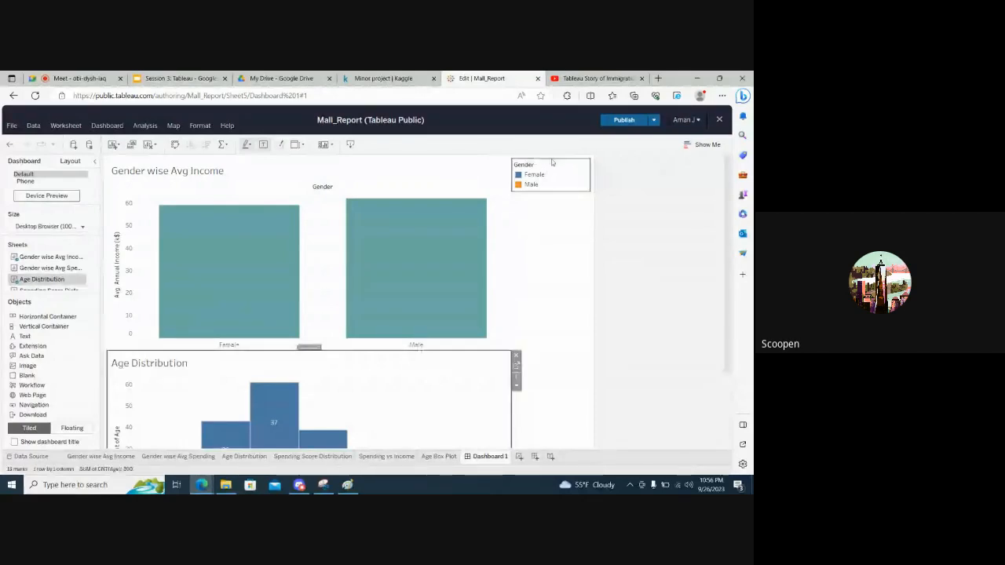
click(555, 180)
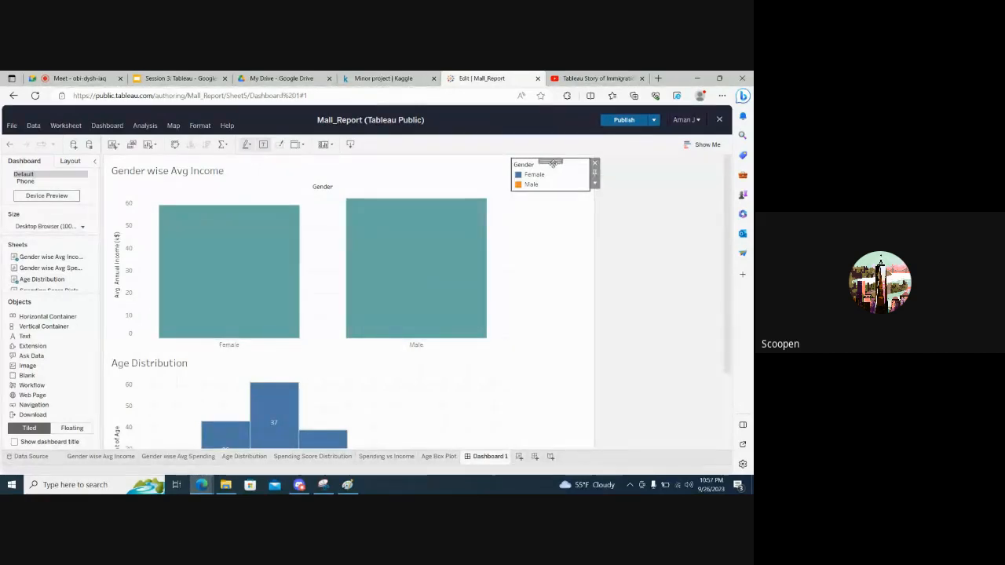
click(566, 228)
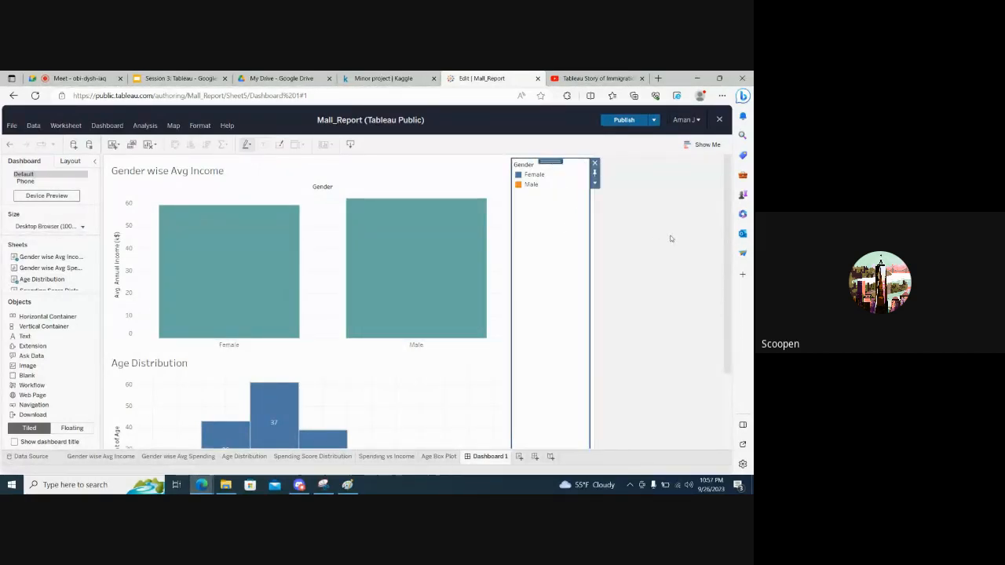
click(671, 237)
click(549, 164)
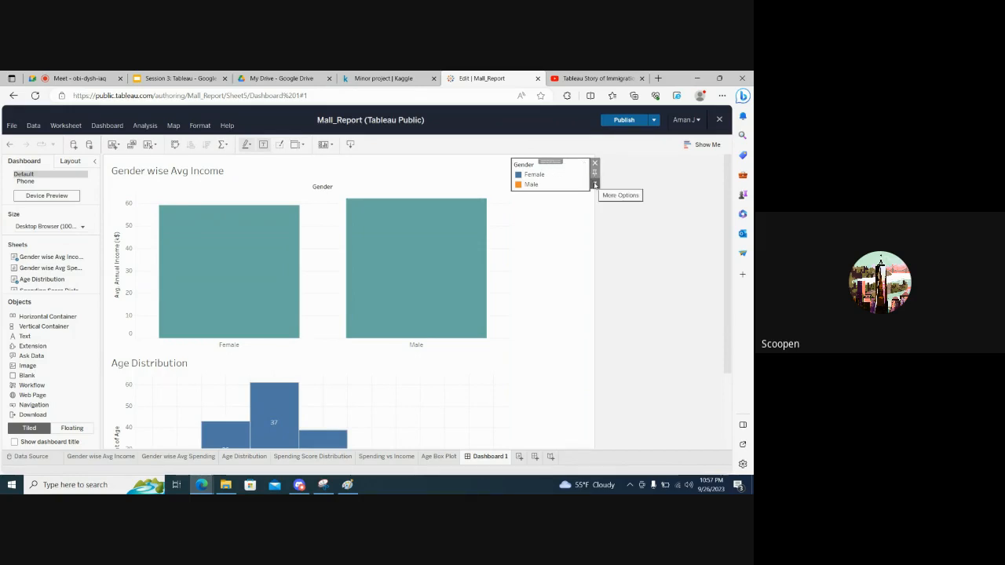
click(596, 184)
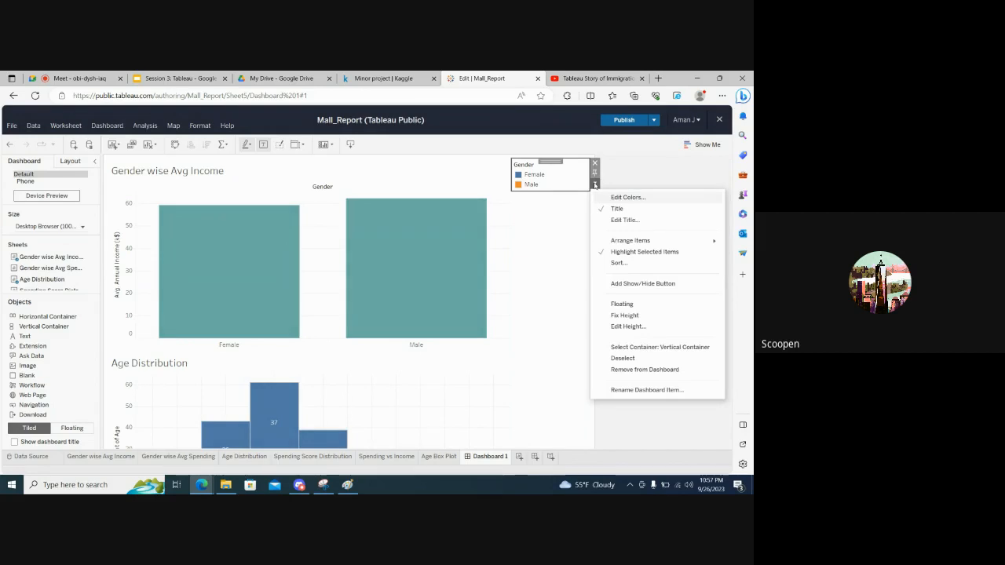
click(627, 369)
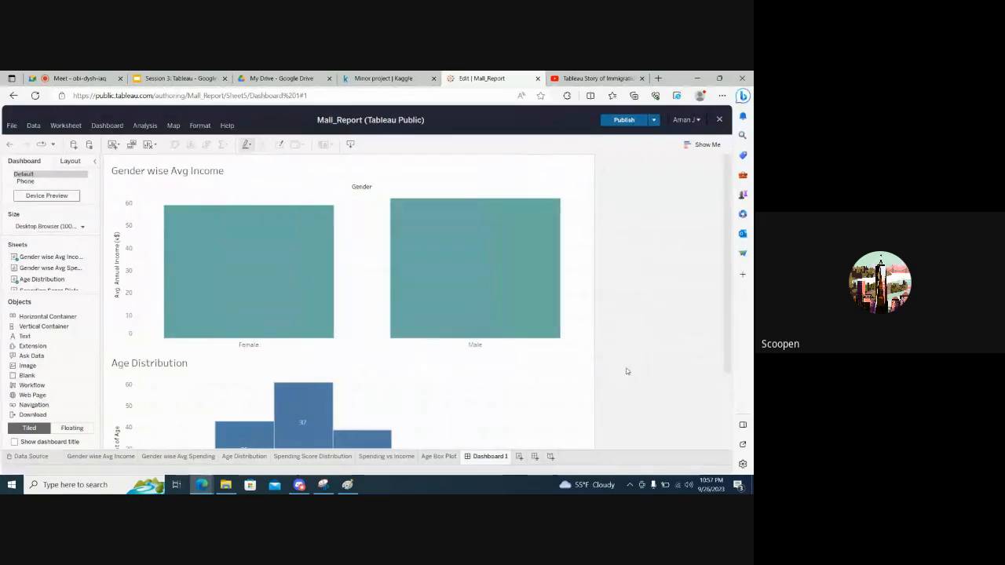
Examine the stacked Gender wise Avg Income and Age Distribution charts, including the details of individual bars
scroll(627, 371, down, 3)
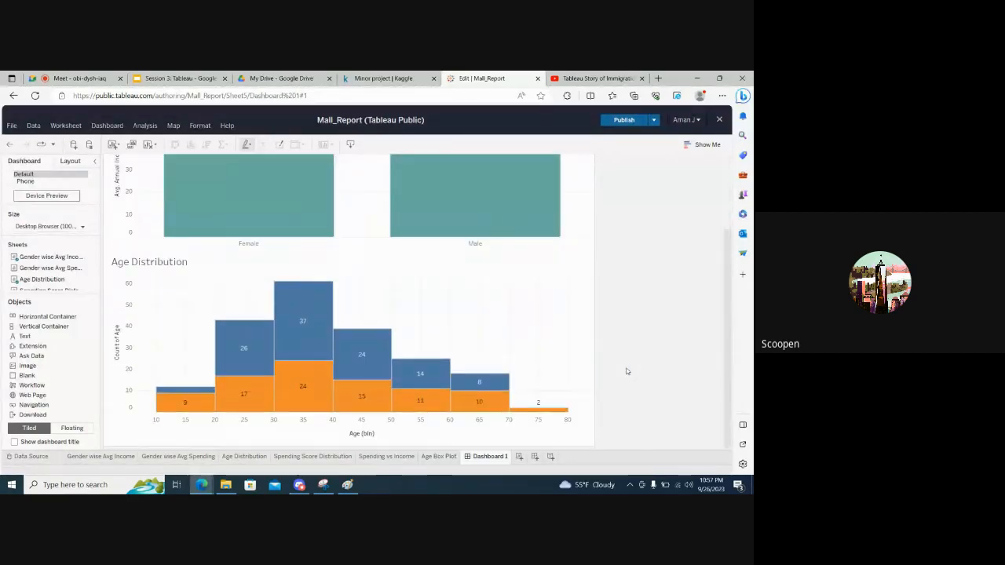
mouse_move(352, 398)
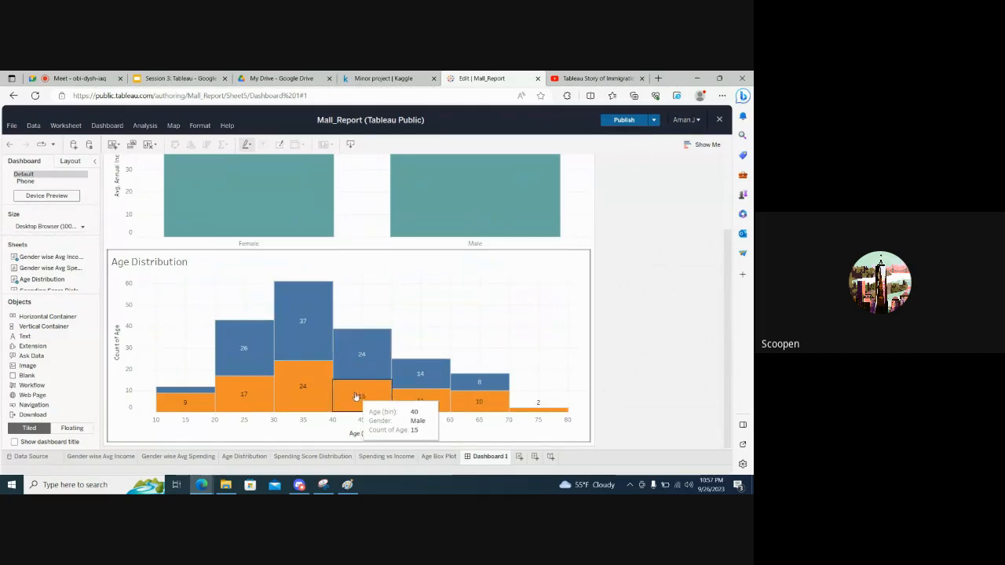
scroll(642, 324, up, 3)
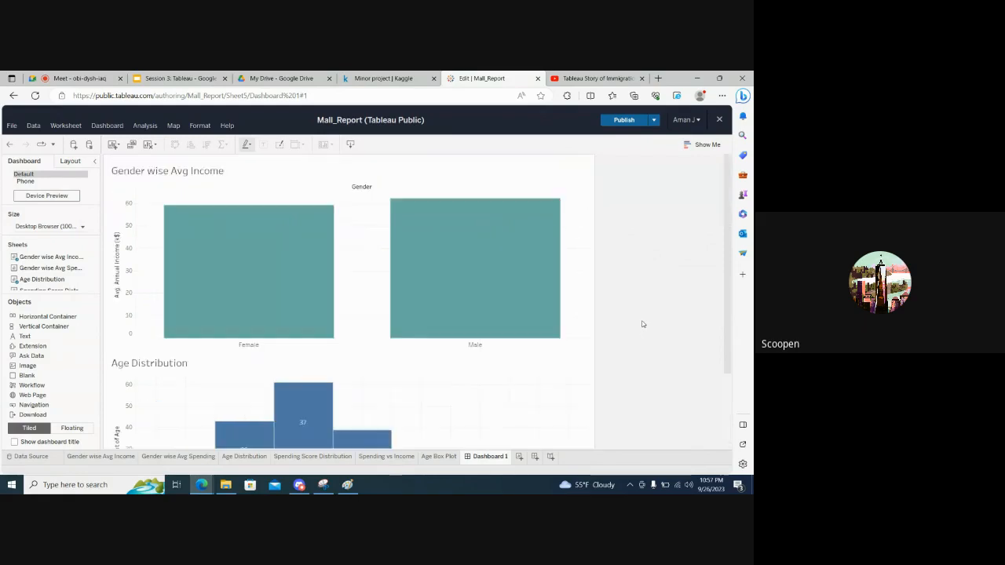
scroll(642, 323, down, 2)
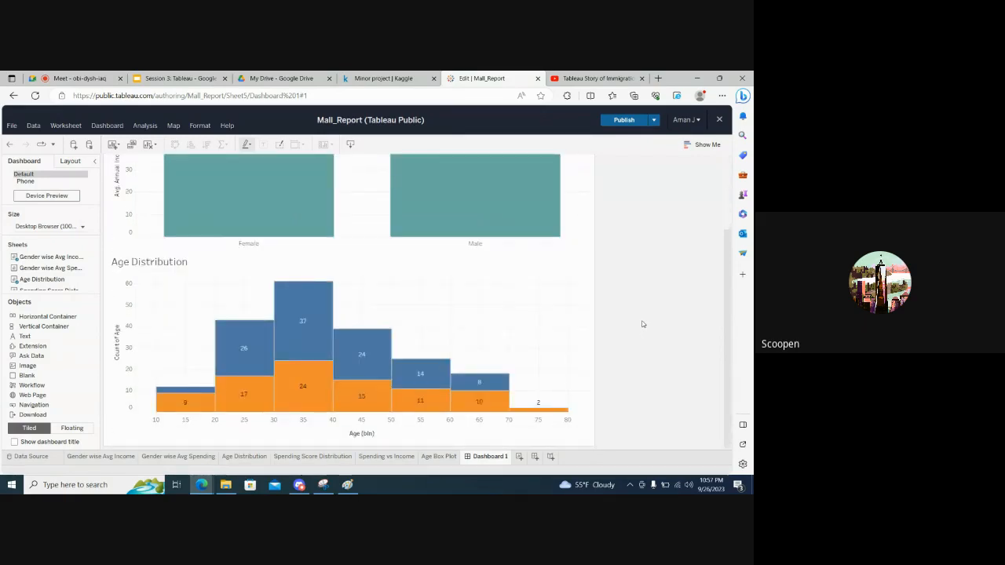
scroll(643, 323, up, 2)
scroll(642, 323, down, 3)
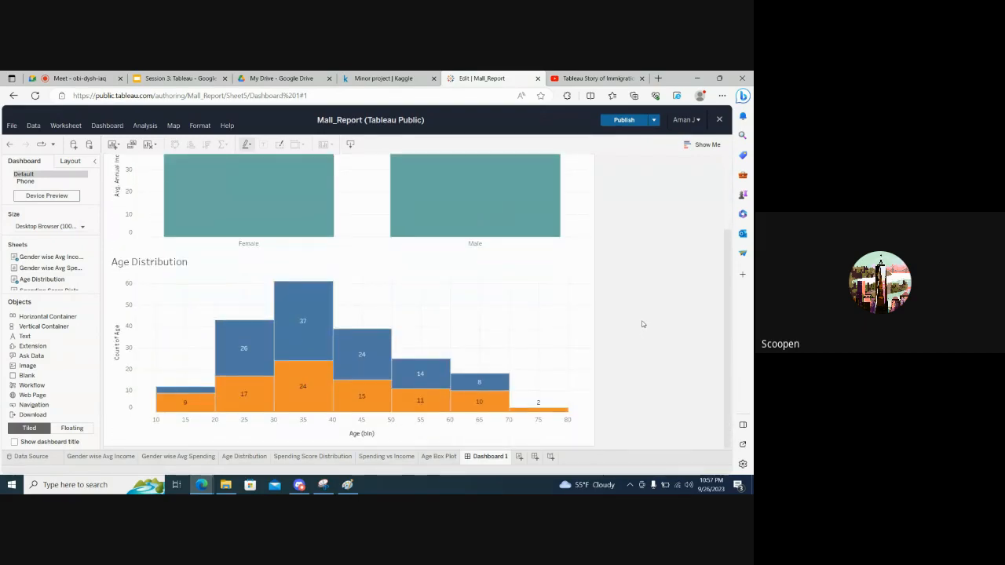
scroll(643, 324, up, 3)
scroll(643, 323, down, 3)
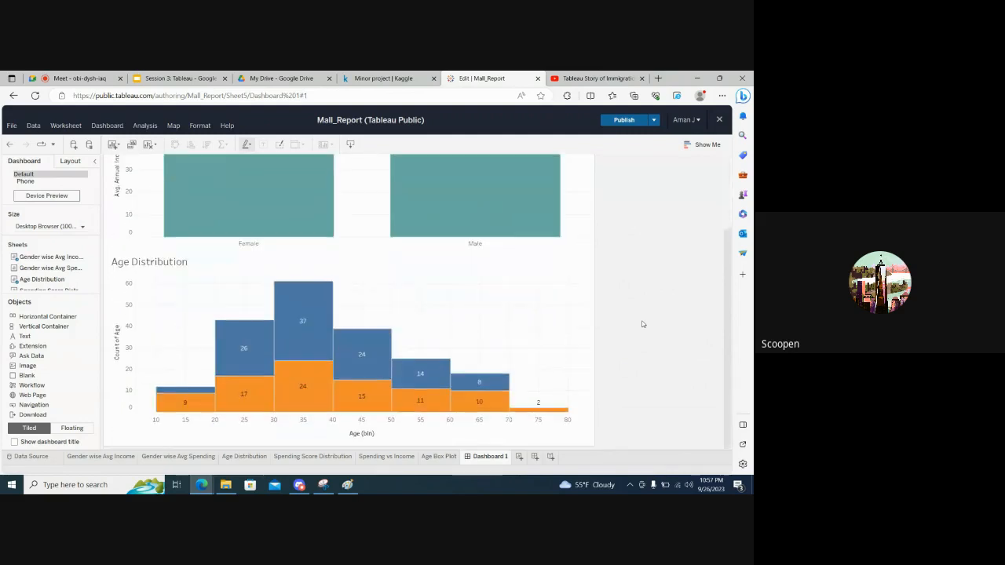
mouse_move(389, 393)
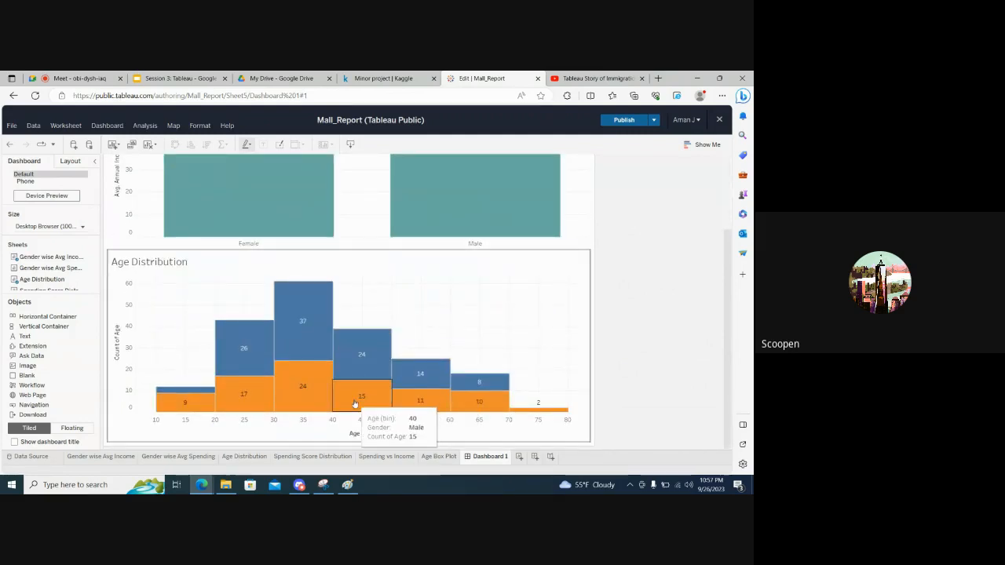
mouse_move(417, 230)
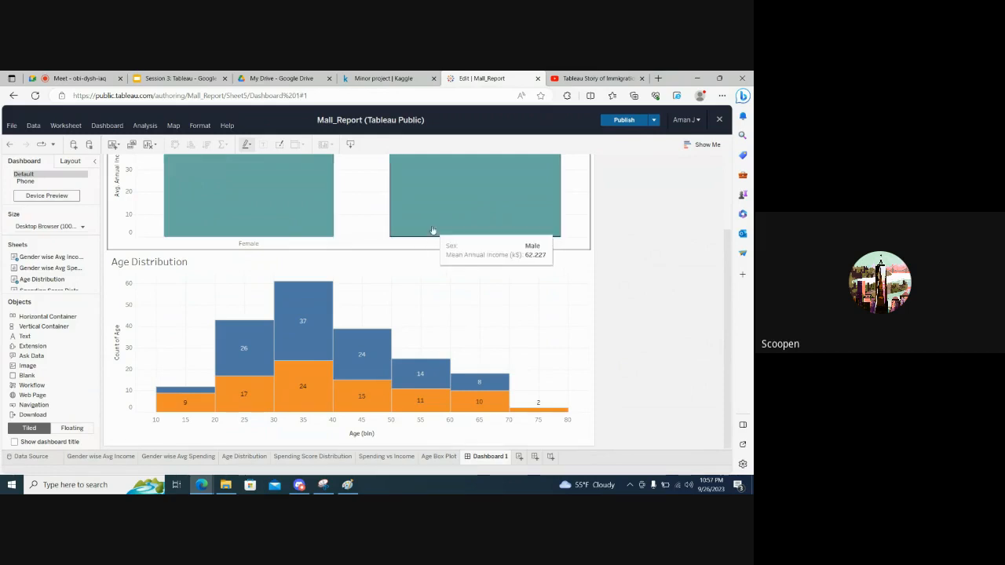
mouse_move(257, 216)
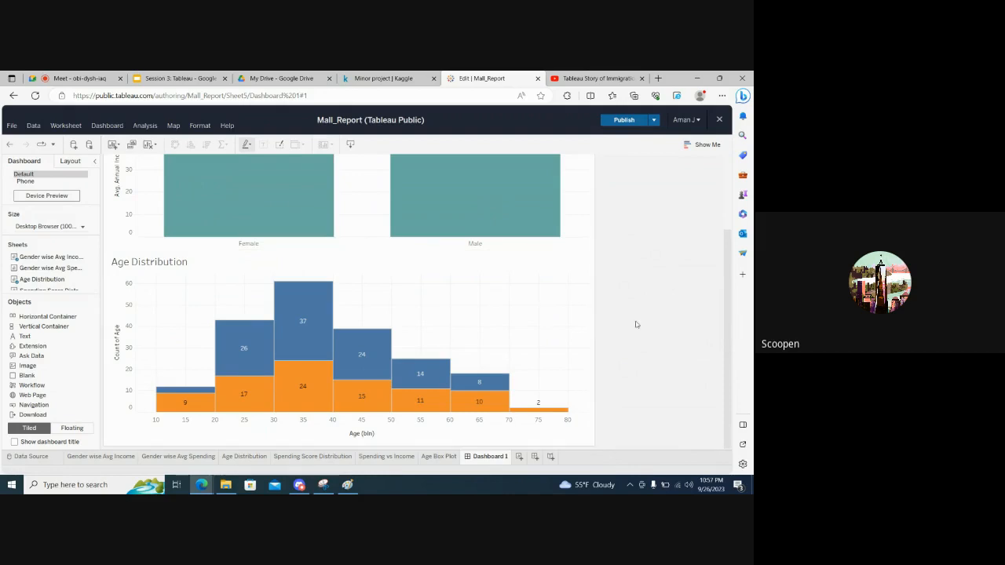
scroll(650, 324, up, 3)
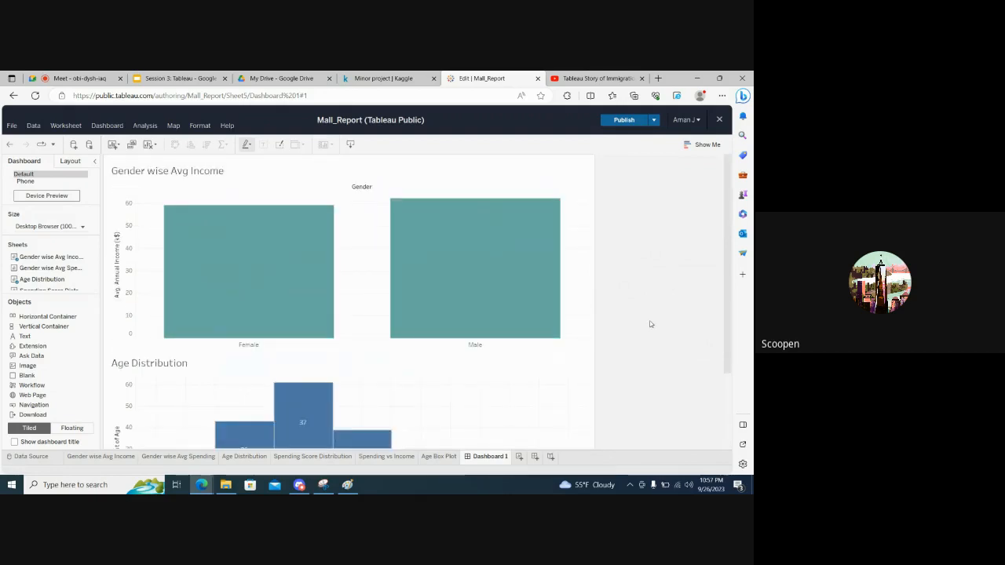
scroll(651, 324, down, 3)
scroll(650, 324, up, 3)
scroll(650, 325, down, 3)
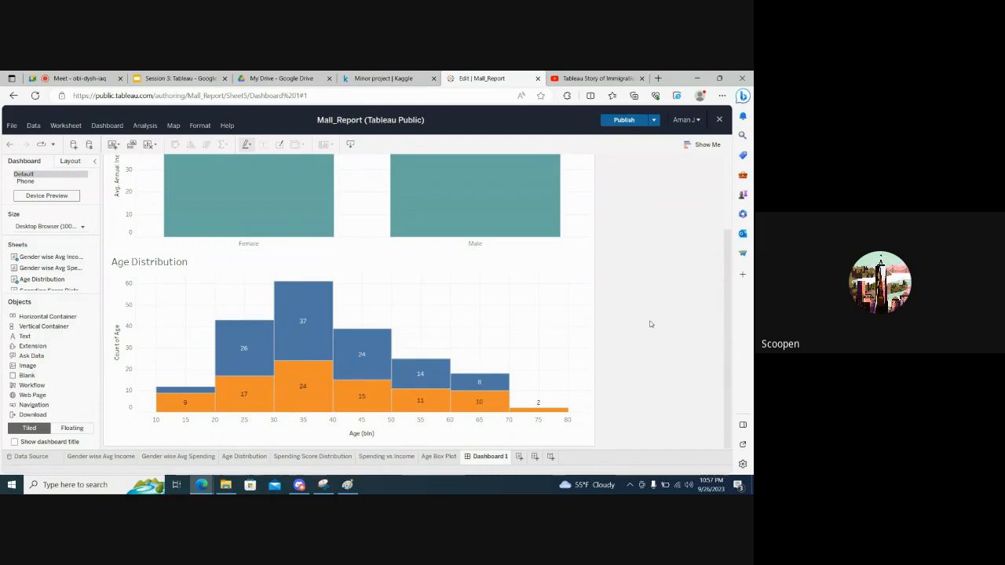
scroll(651, 325, up, 5)
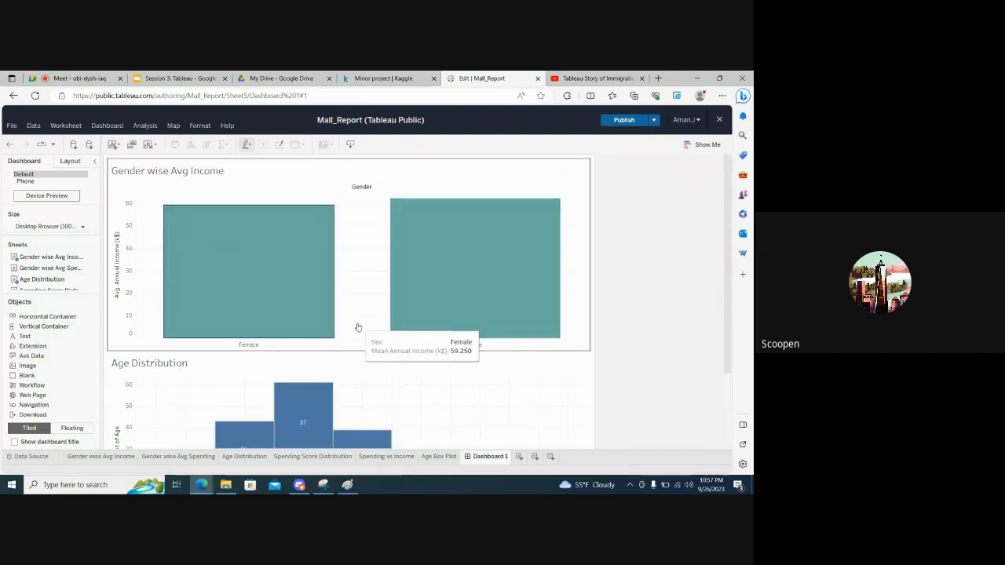
scroll(627, 327, down, 3)
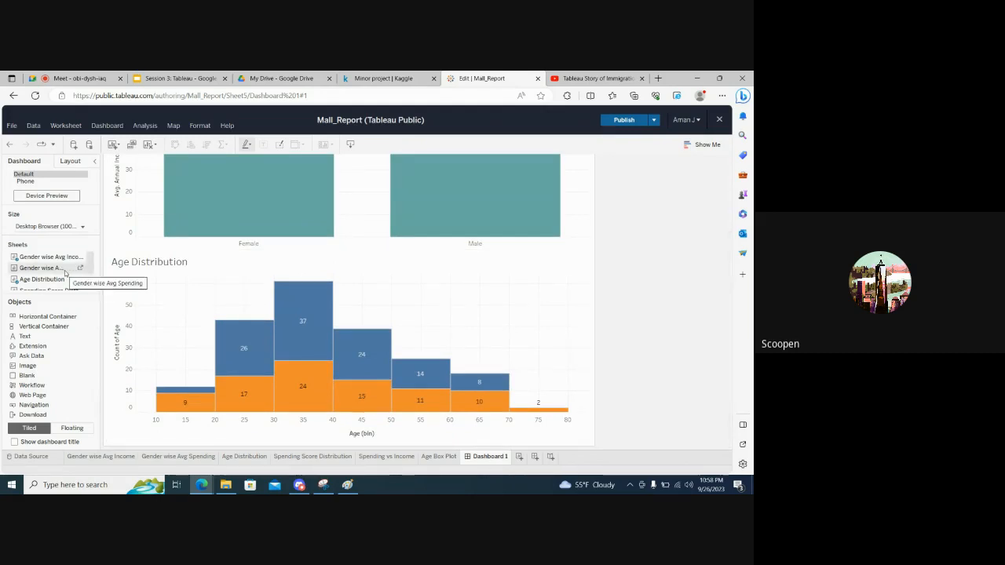
Add the Gender wise Avg Spending sheet to the dashboard, tiled to the right of the Gender wise Avg Income chart
scroll(616, 269, up, 3)
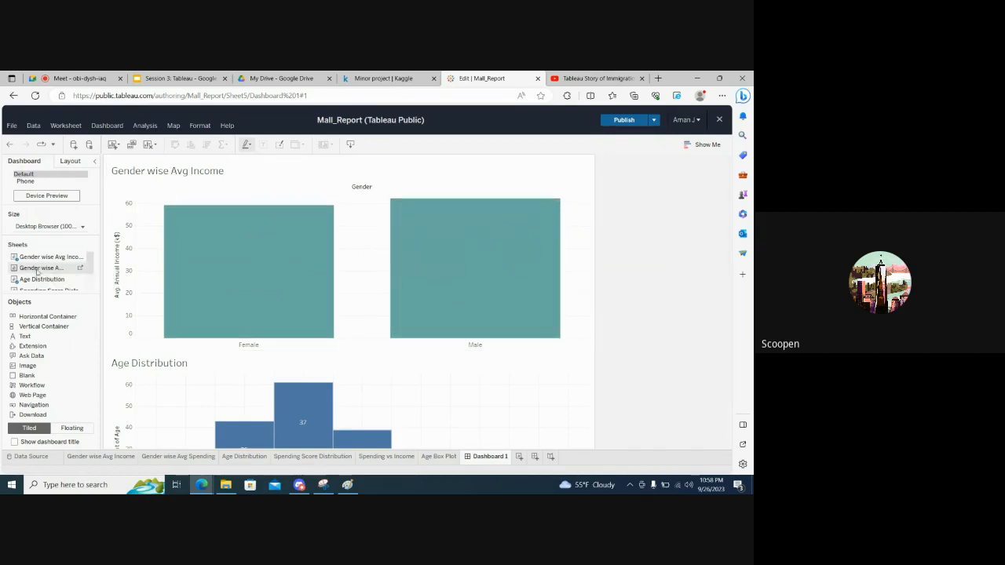
drag(37, 271, 407, 271)
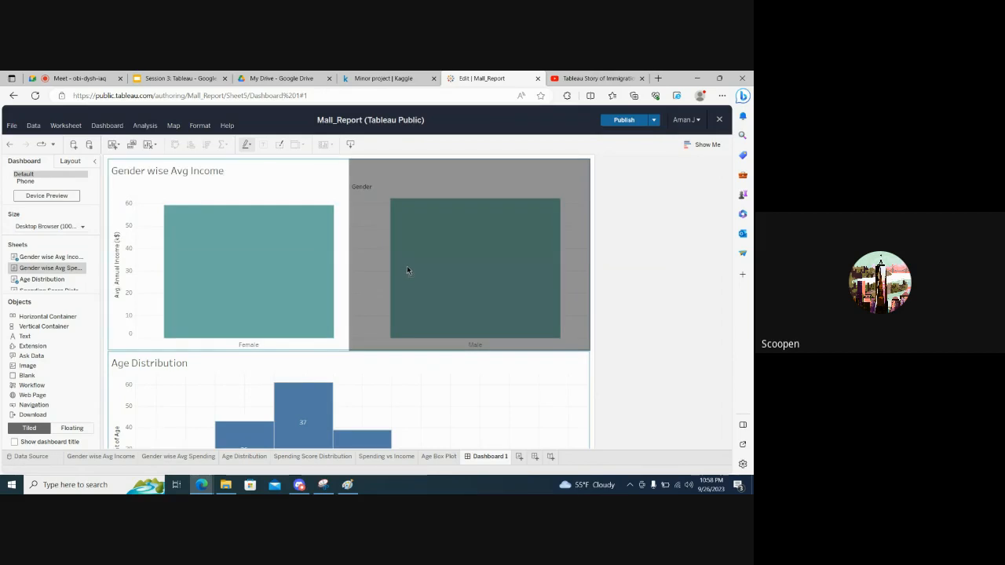
drag(407, 270, 406, 267)
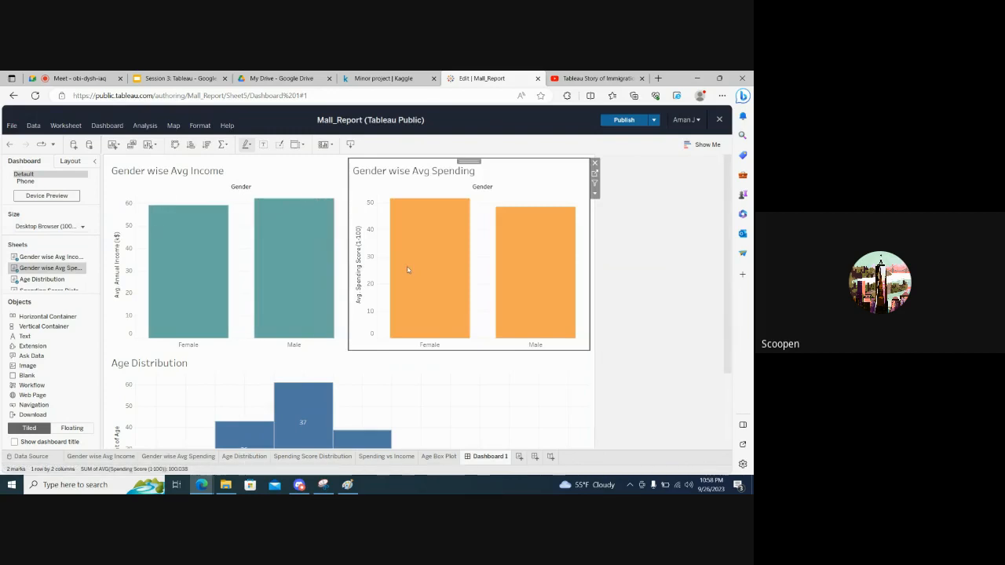
click(605, 262)
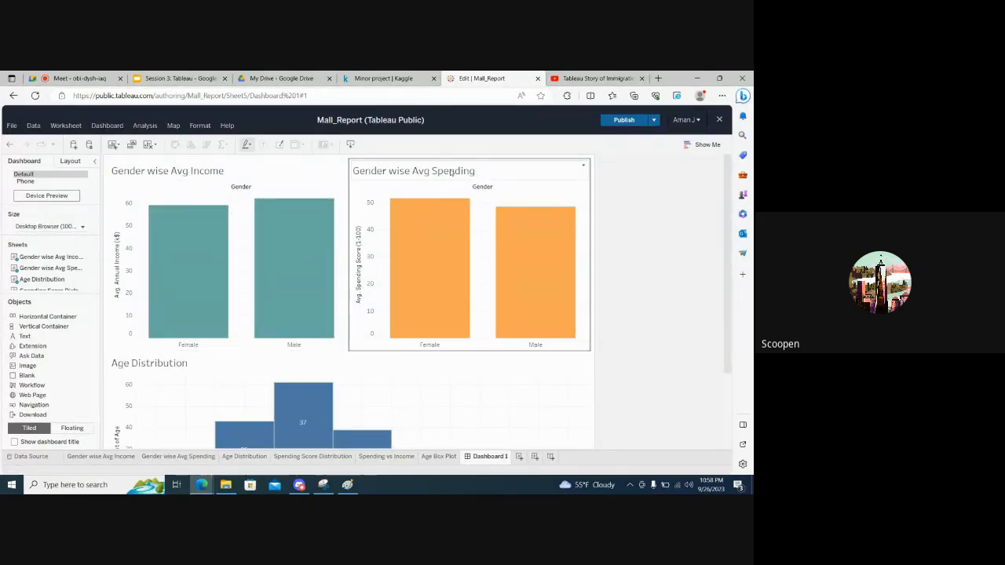
Add the Age Box Plot sheet to the dashboard, tiled to the right of the Age Distribution chart
scroll(677, 314, down, 2)
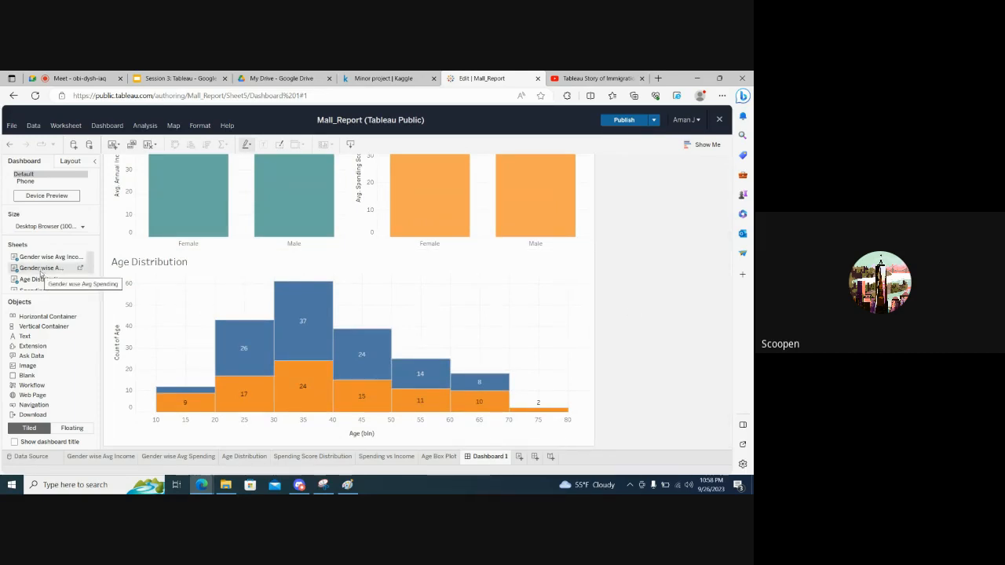
scroll(41, 273, down, 3)
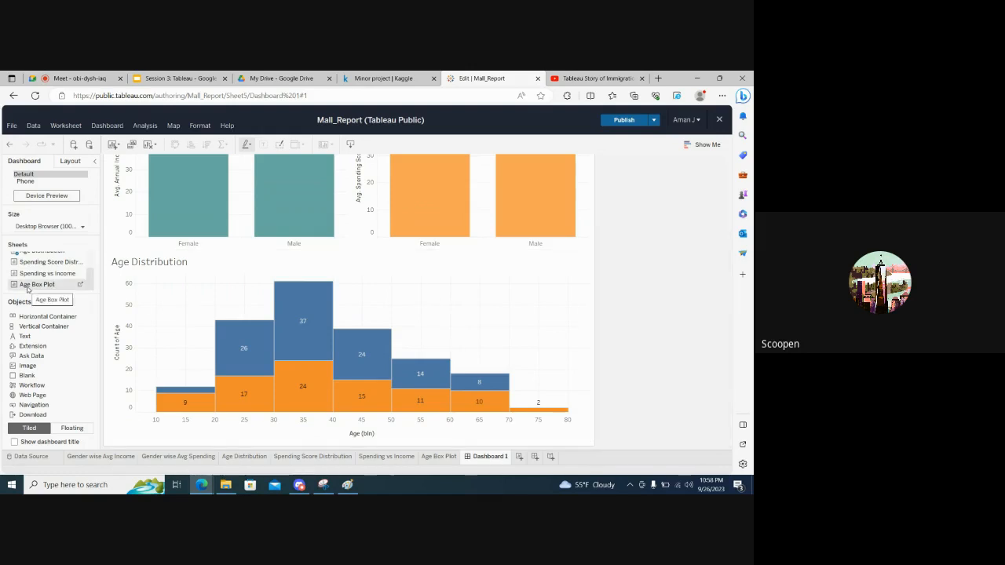
drag(27, 287, 391, 355)
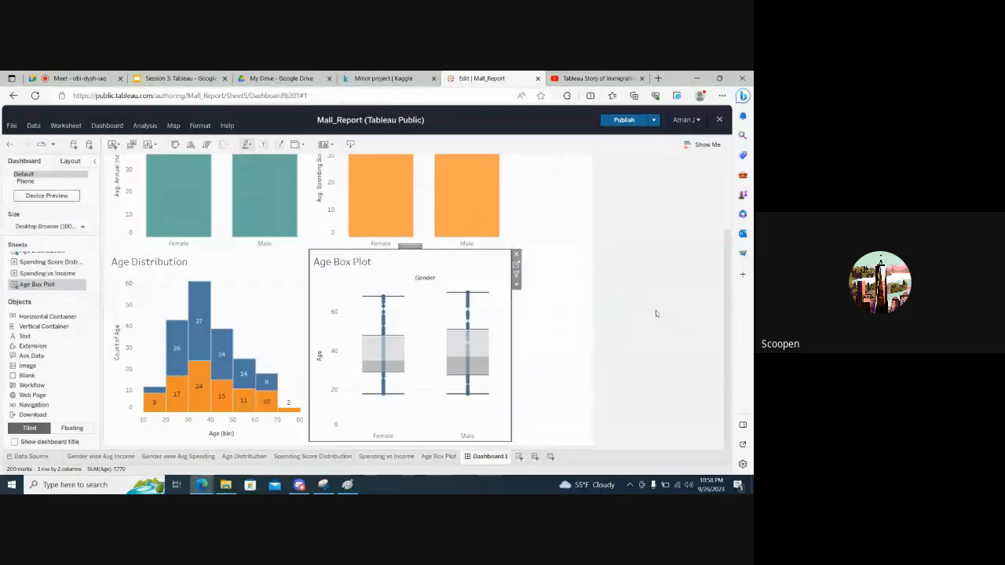
Exclude Male in the dashboard's Gender filter so that only Female is selected
scroll(655, 310, up, 3)
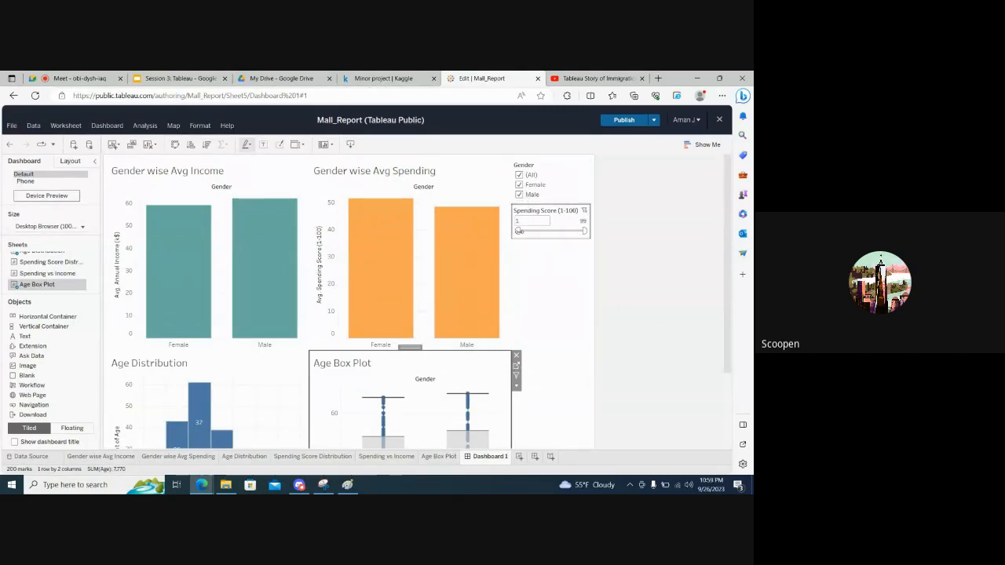
mouse_move(248, 214)
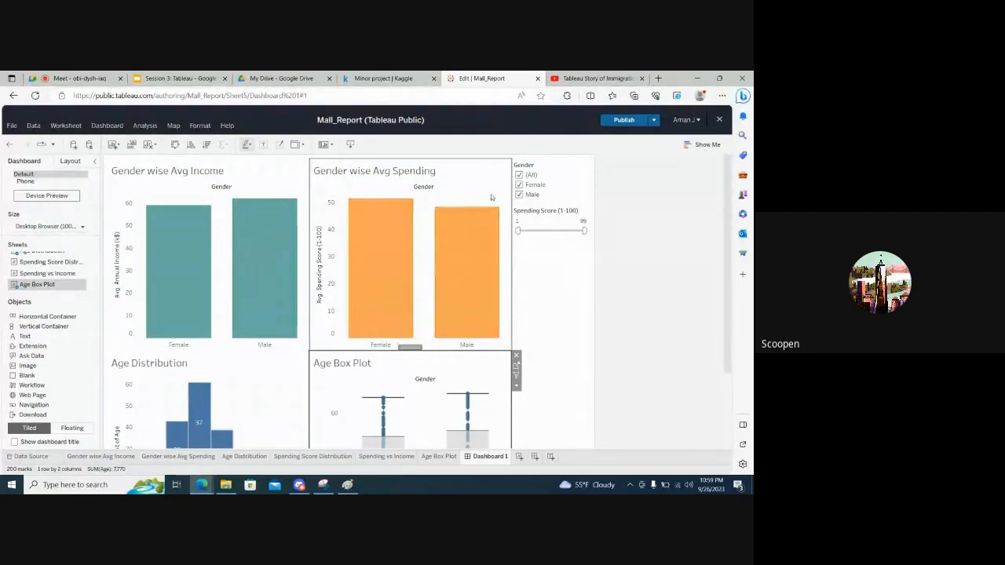
click(519, 195)
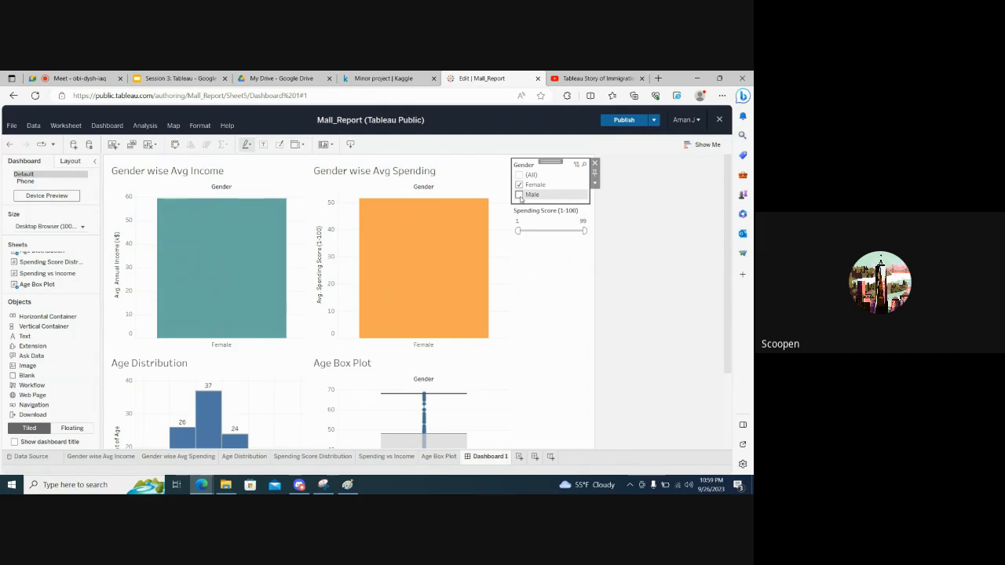
Include Male again in the dashboard's Gender filter and raise the Spending Score filter's minimum to 52
click(519, 195)
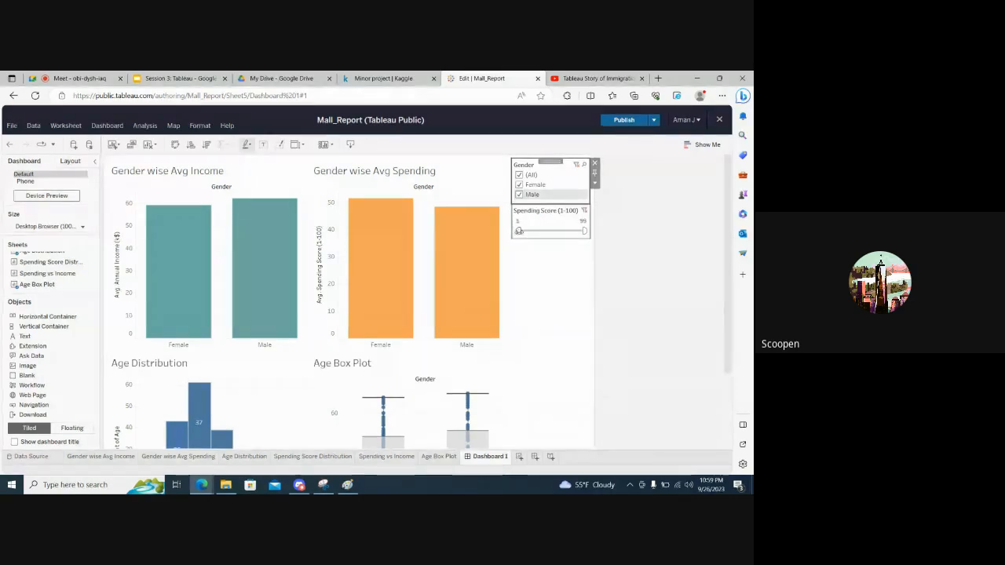
drag(528, 231, 550, 234)
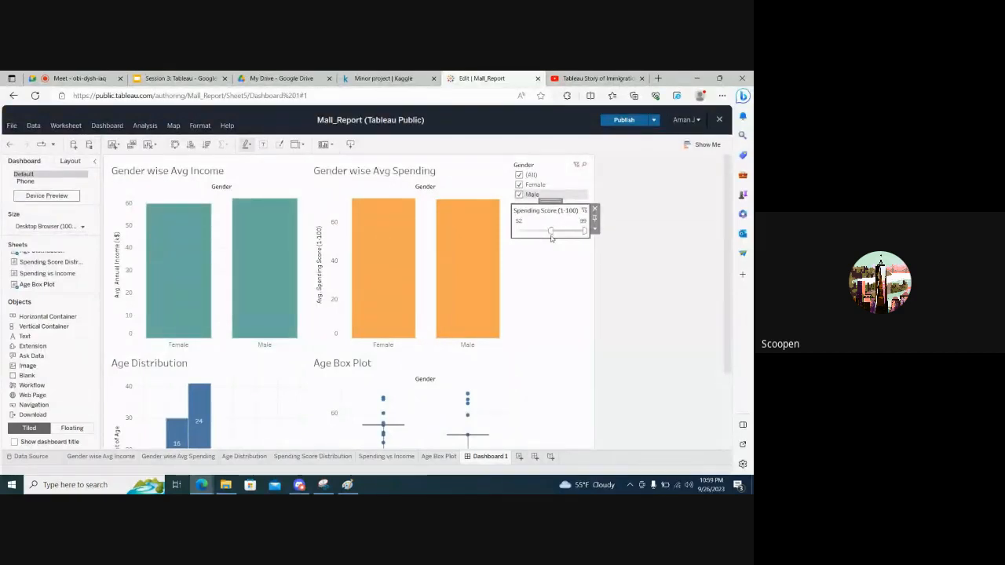
scroll(625, 309, down, 3)
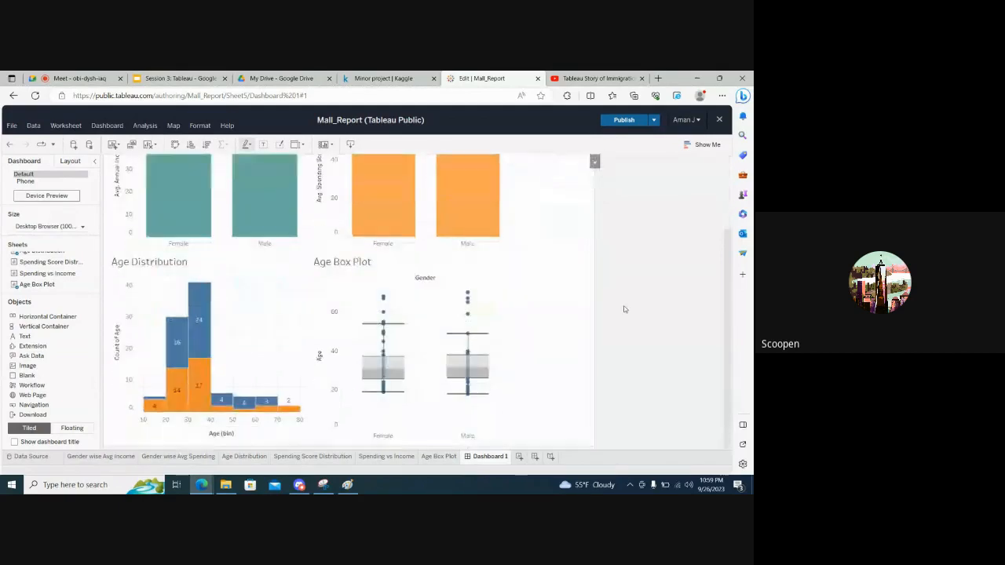
scroll(624, 308, up, 1)
scroll(624, 309, down, 1)
scroll(625, 309, up, 4)
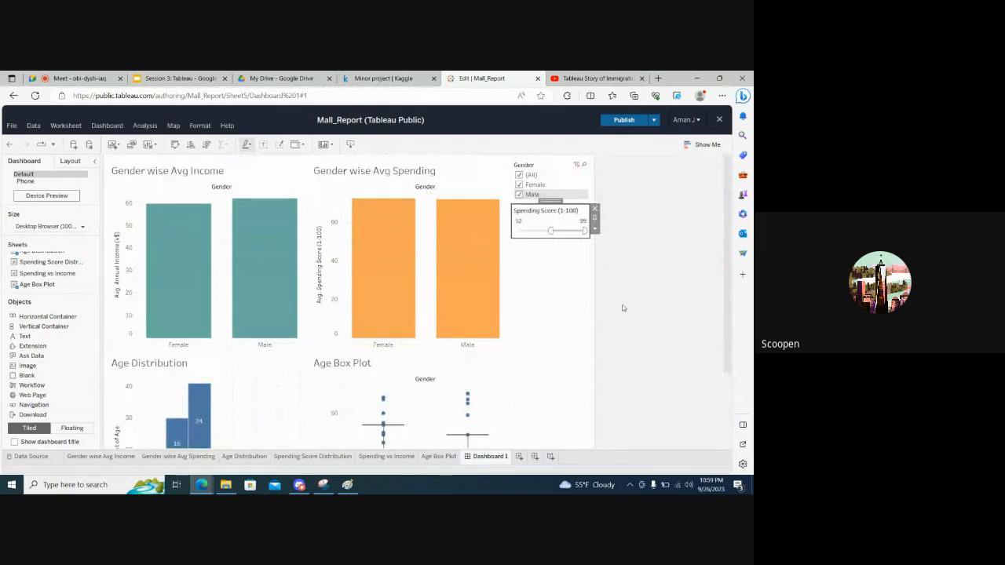
Reset the Spending Score filter's minimum to 1 so it spans the full range of 1 to 99
drag(548, 230, 517, 231)
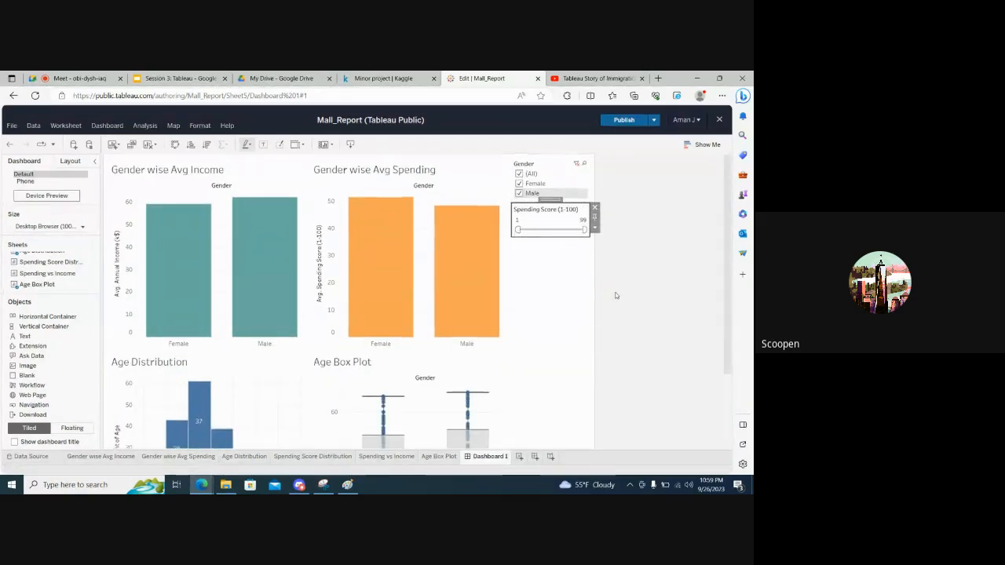
scroll(615, 292, down, 3)
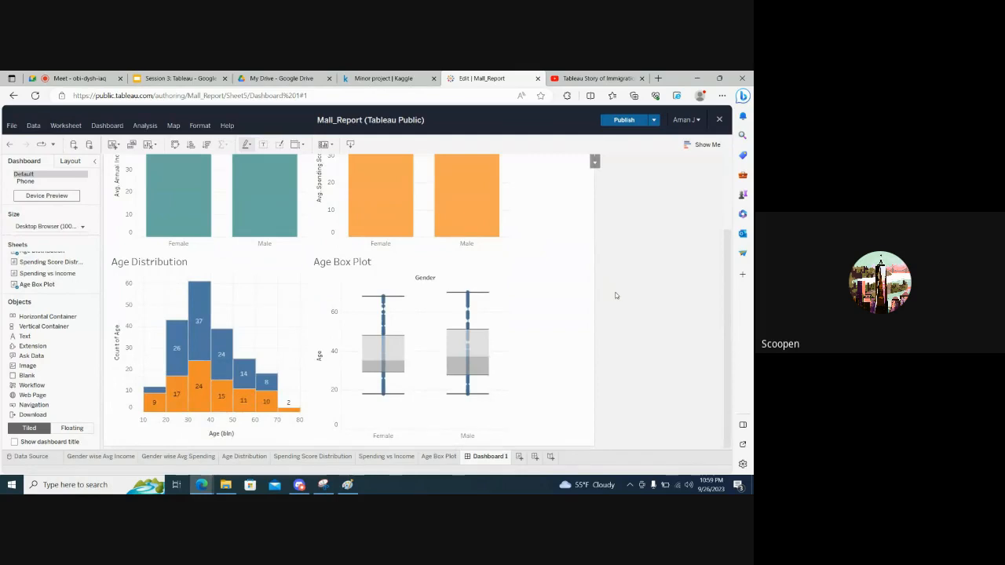
scroll(617, 295, up, 3)
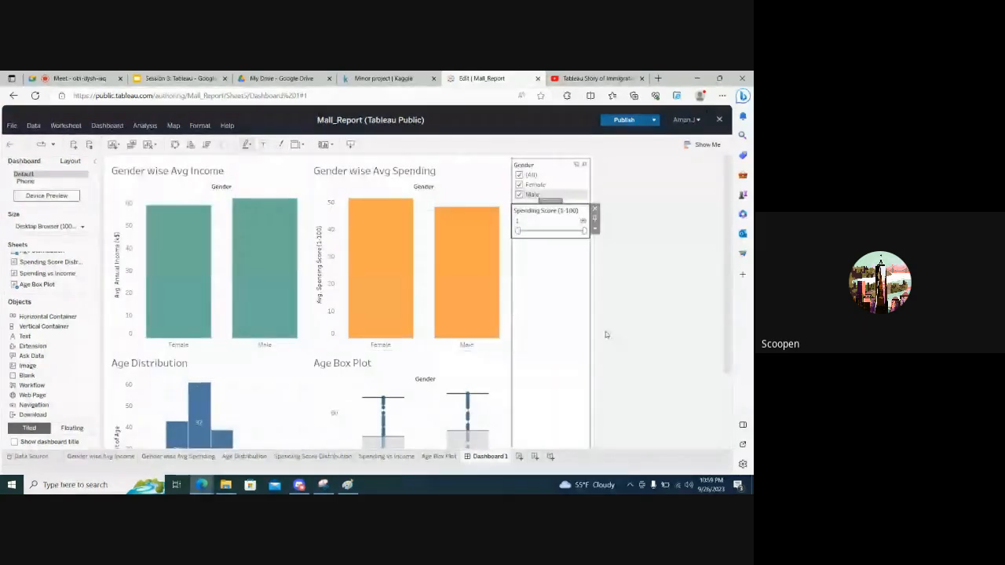
click(648, 333)
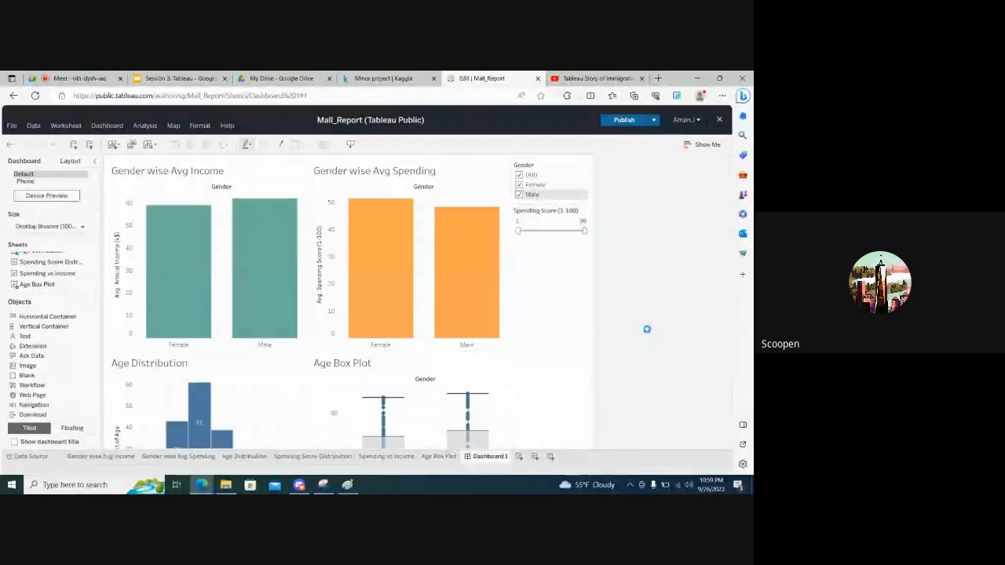
Examine the dashboard's income and spending bar charts together with the Age Distribution and Age Box Plot charts
scroll(648, 333, down, 3)
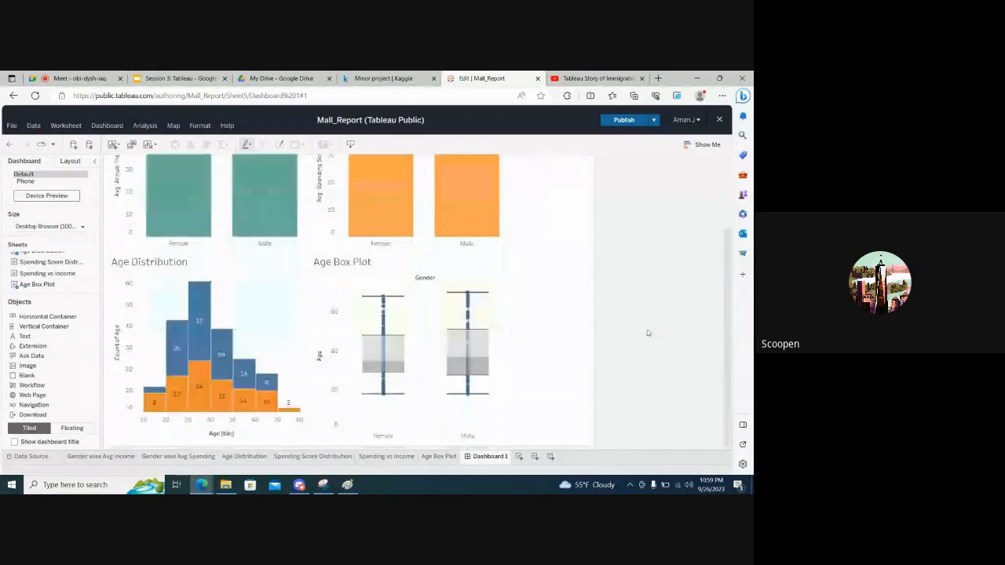
scroll(647, 333, up, 3)
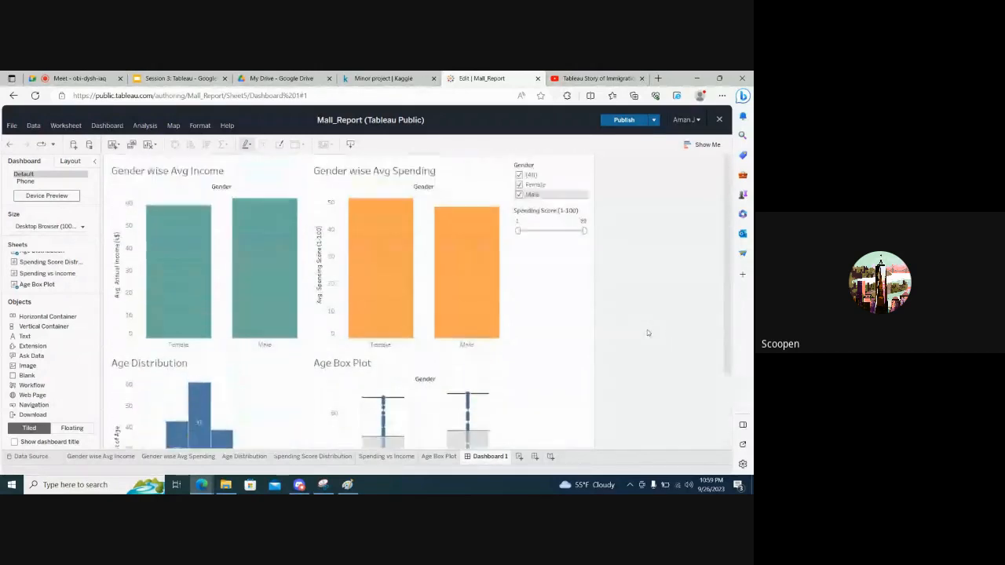
scroll(550, 189, down, 3)
scroll(549, 189, up, 3)
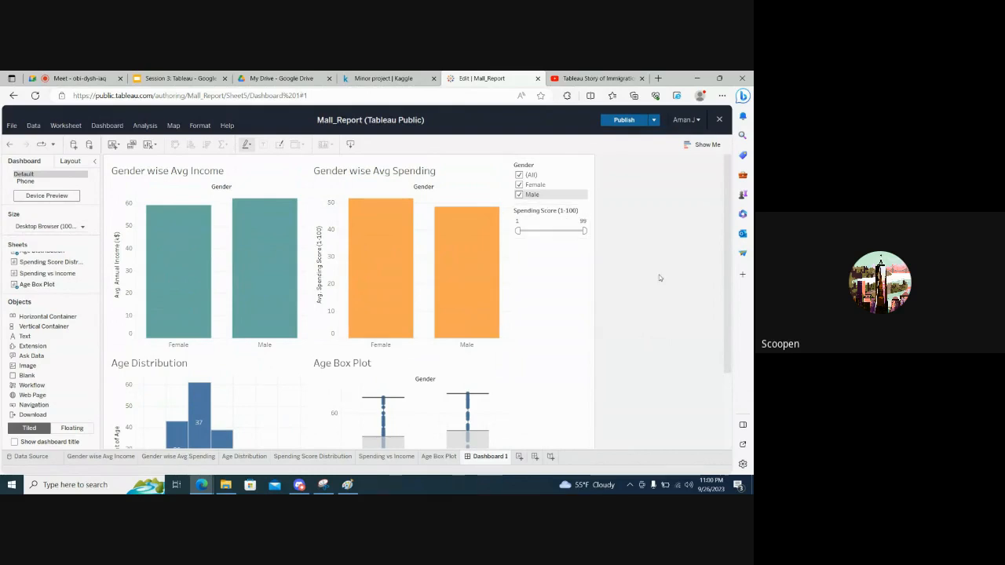
scroll(664, 283, down, 3)
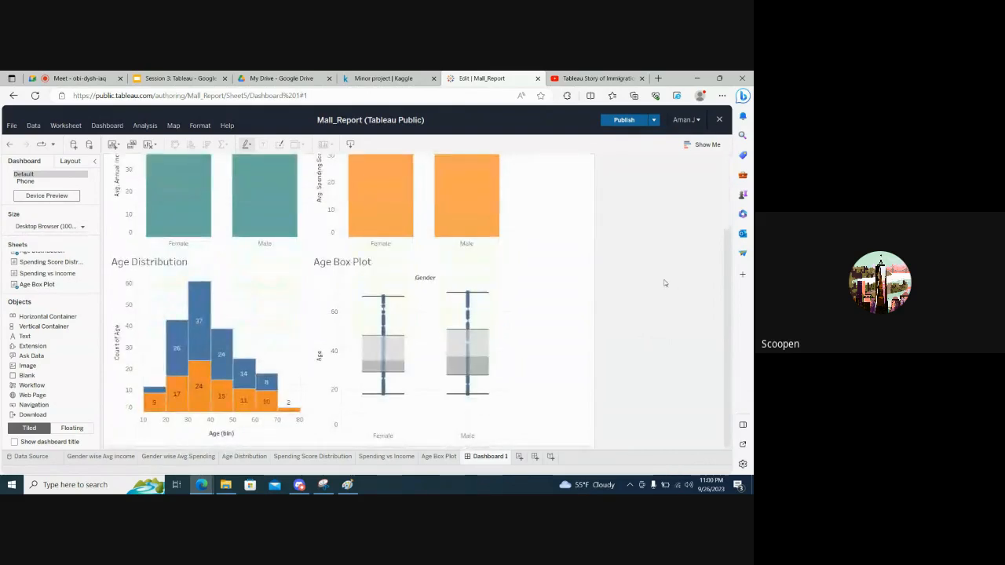
scroll(664, 283, up, 3)
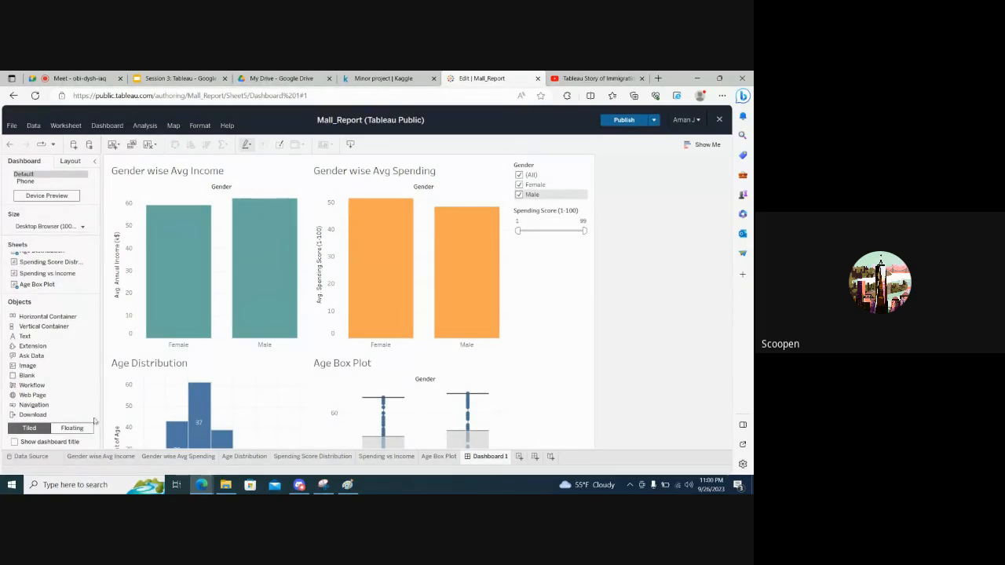
mouse_move(294, 228)
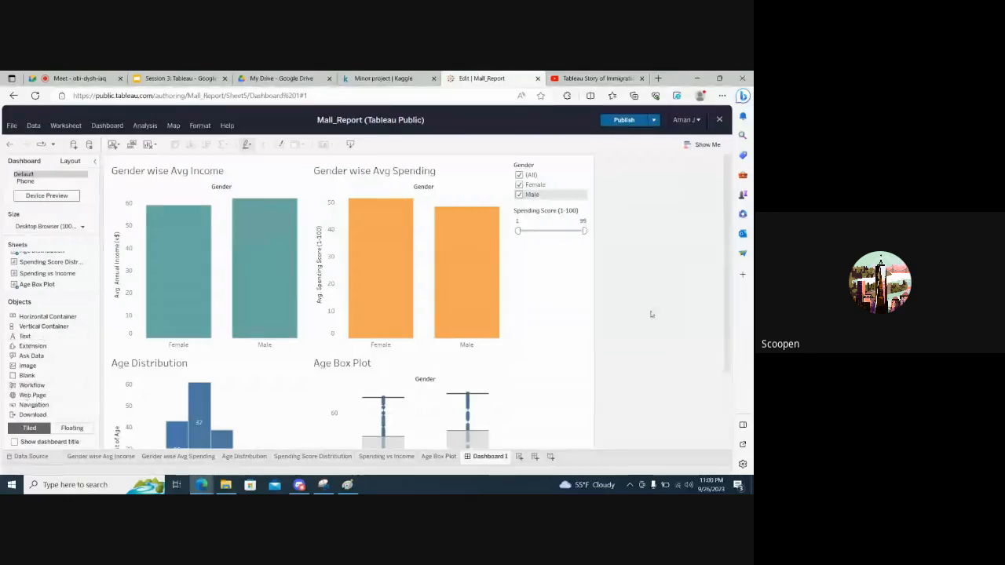
scroll(651, 314, down, 3)
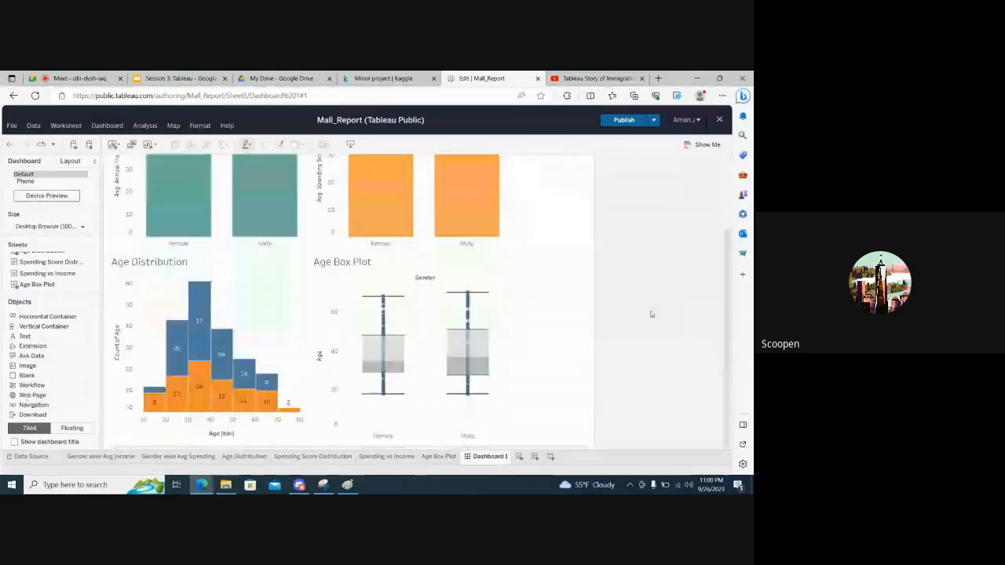
scroll(651, 314, up, 3)
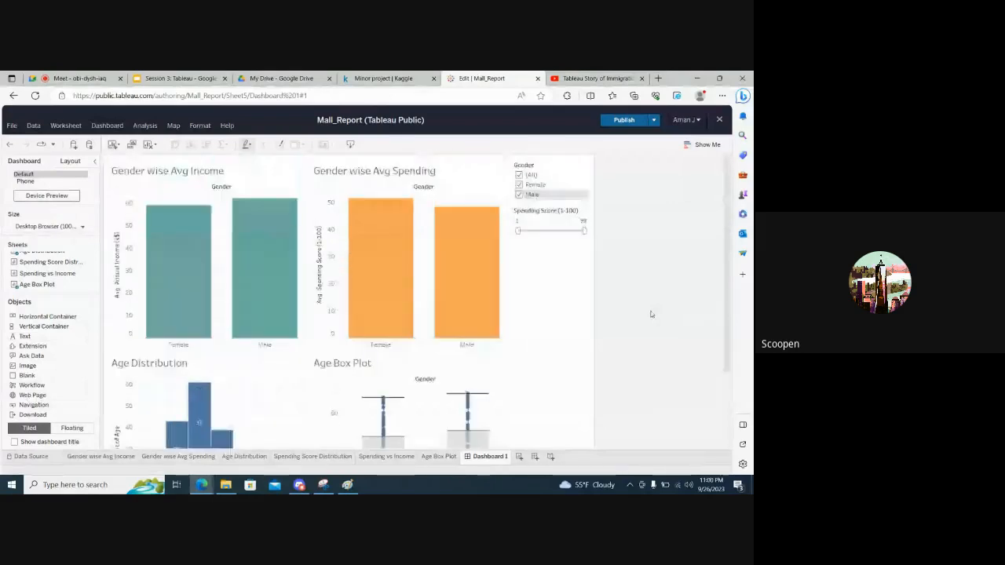
scroll(651, 314, down, 3)
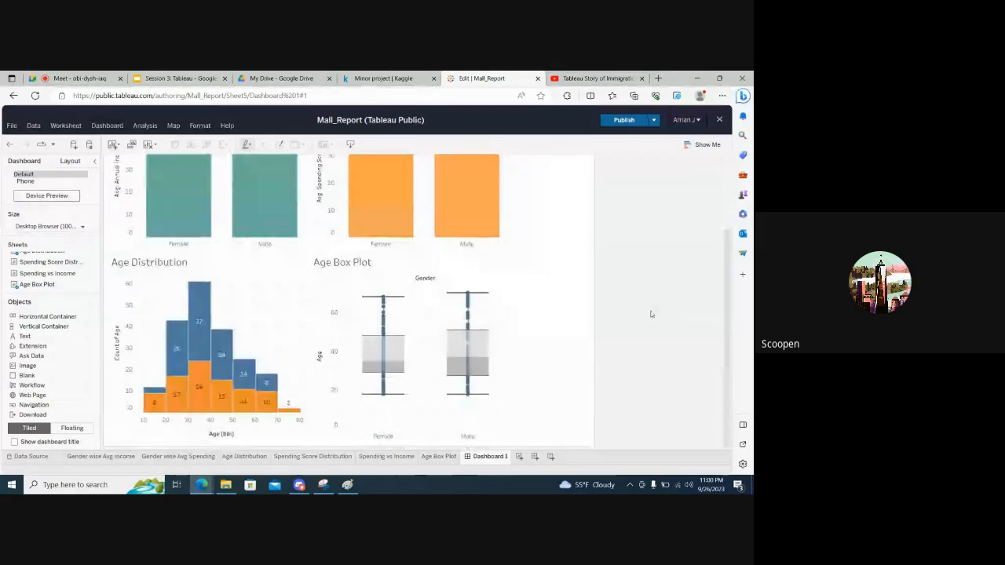
scroll(269, 396, up, 3)
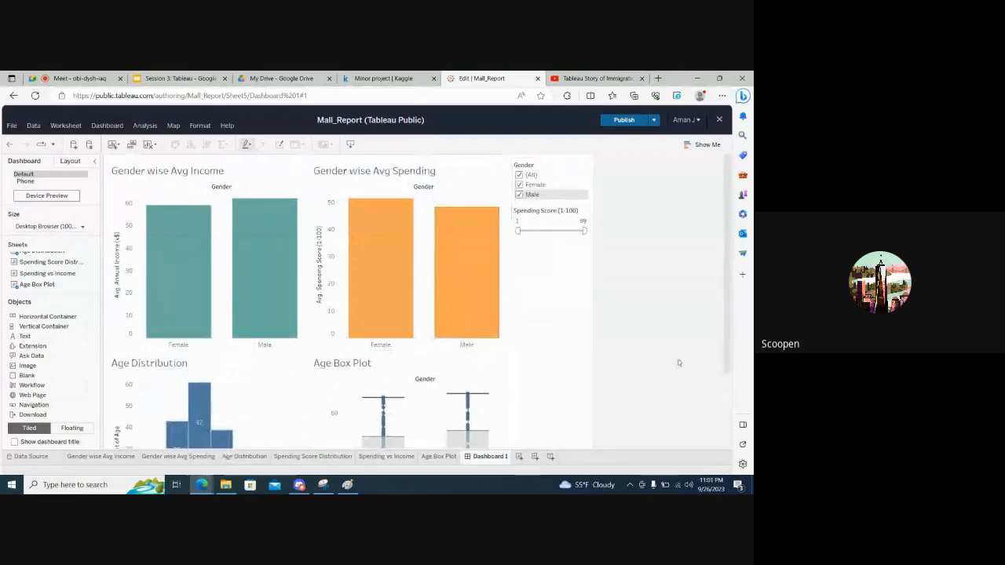
scroll(628, 362, down, 1)
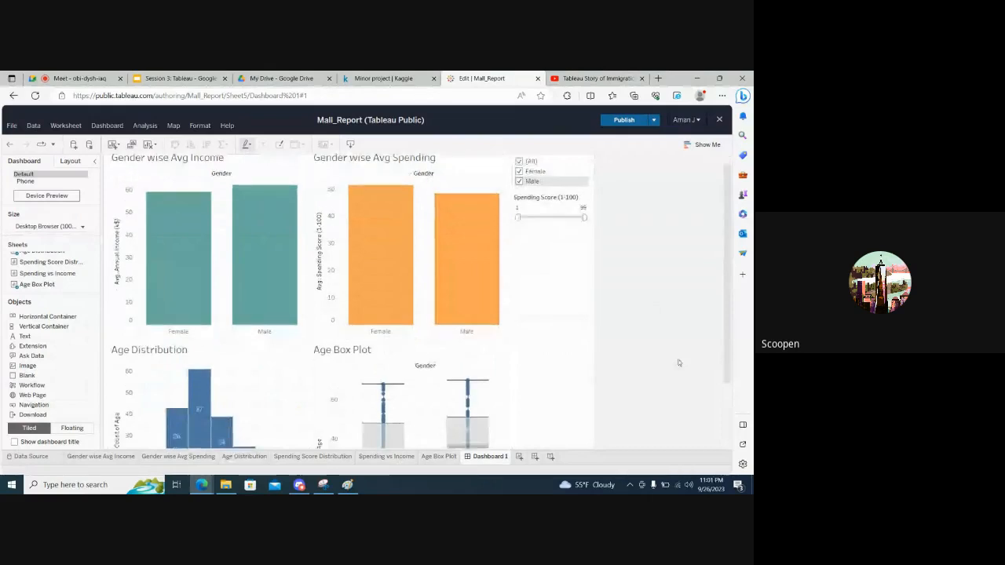
scroll(679, 363, down, 3)
scroll(679, 363, up, 3)
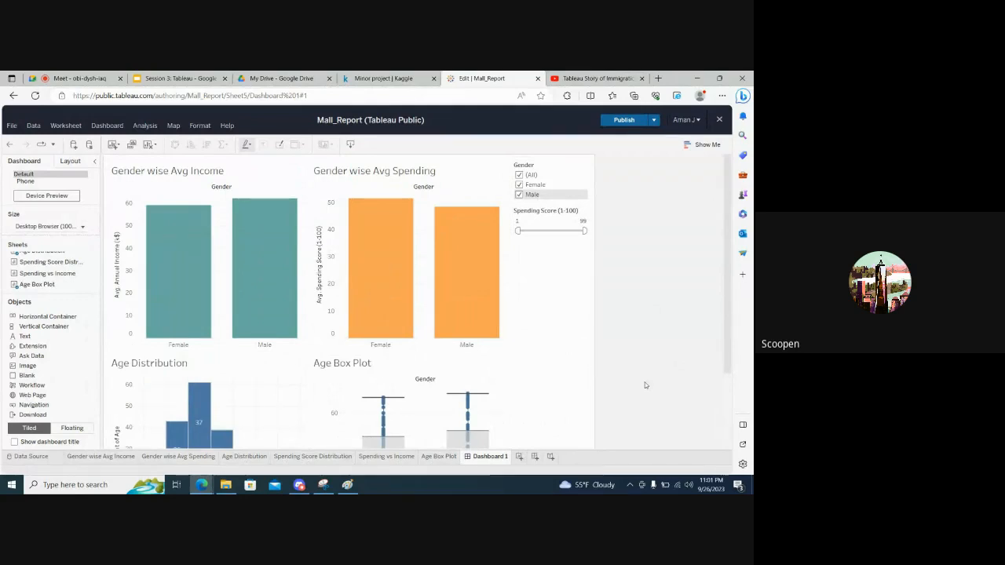
scroll(645, 385, down, 3)
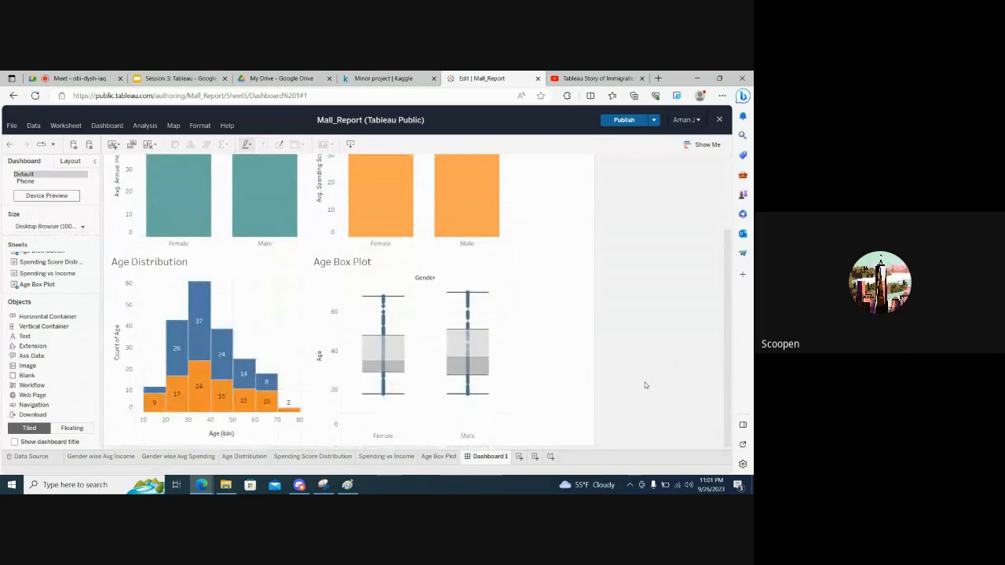
scroll(645, 385, up, 3)
scroll(645, 385, down, 3)
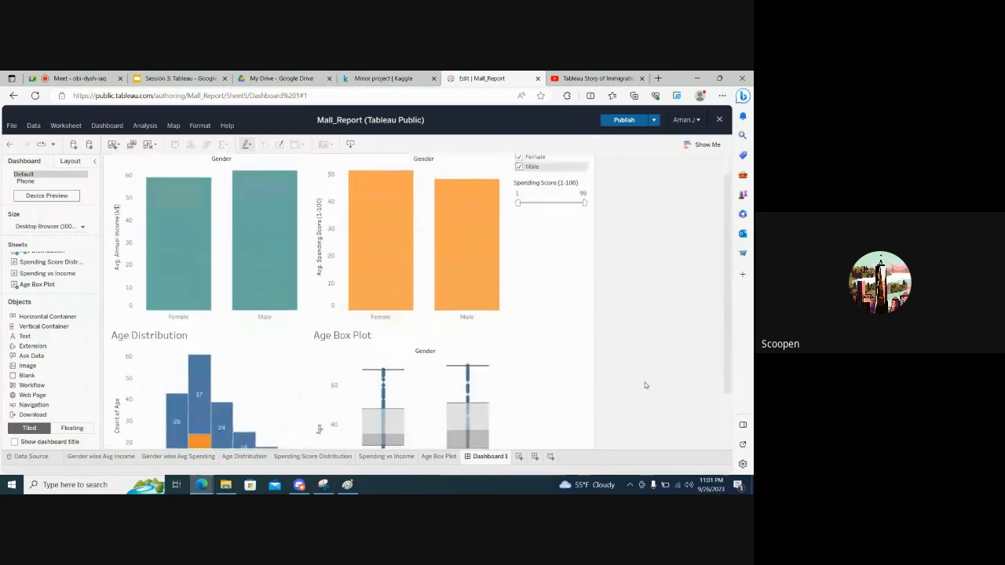
scroll(646, 385, up, 3)
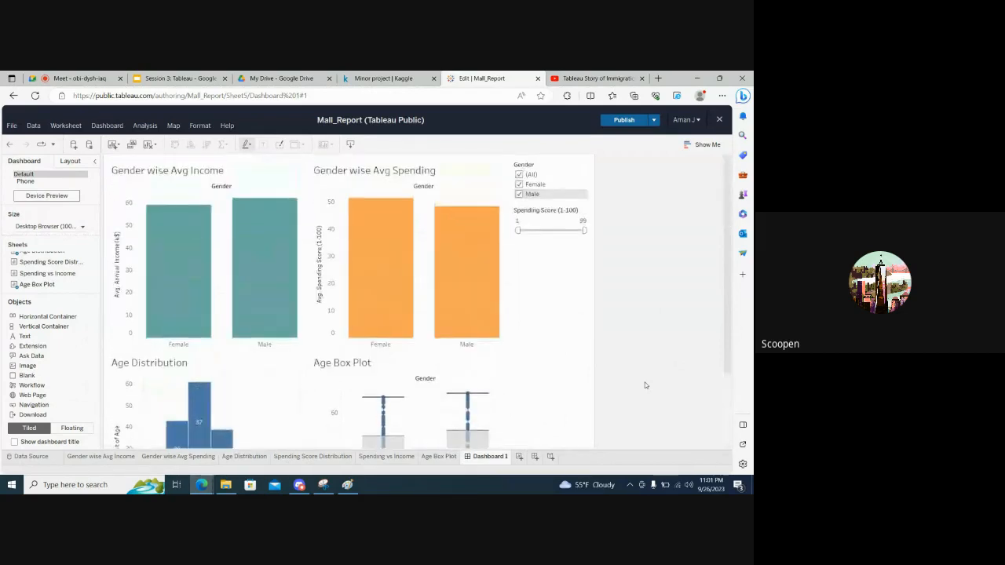
scroll(646, 385, down, 3)
scroll(645, 384, up, 3)
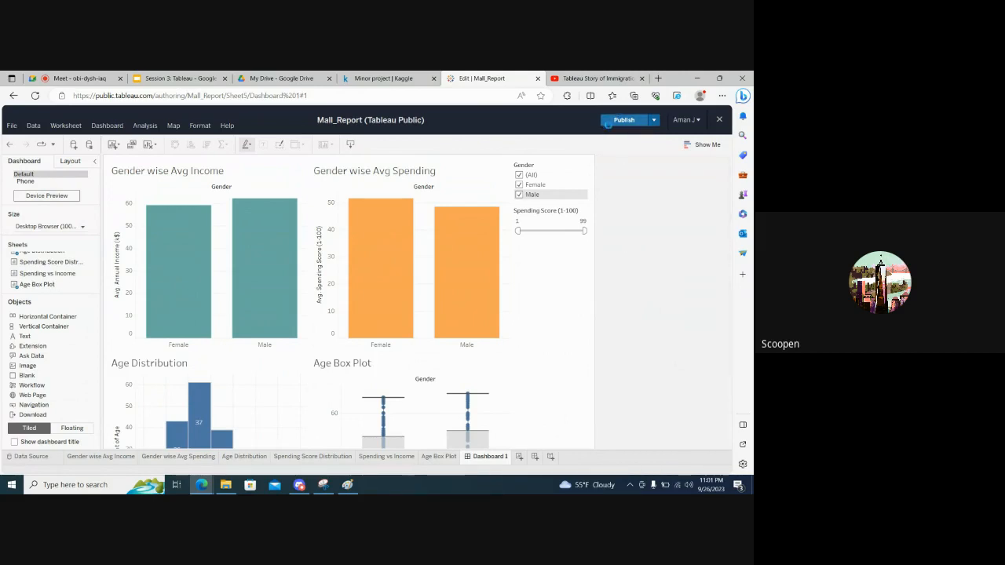
Publish the Mall_Report workbook and close the authoring editor
click(619, 120)
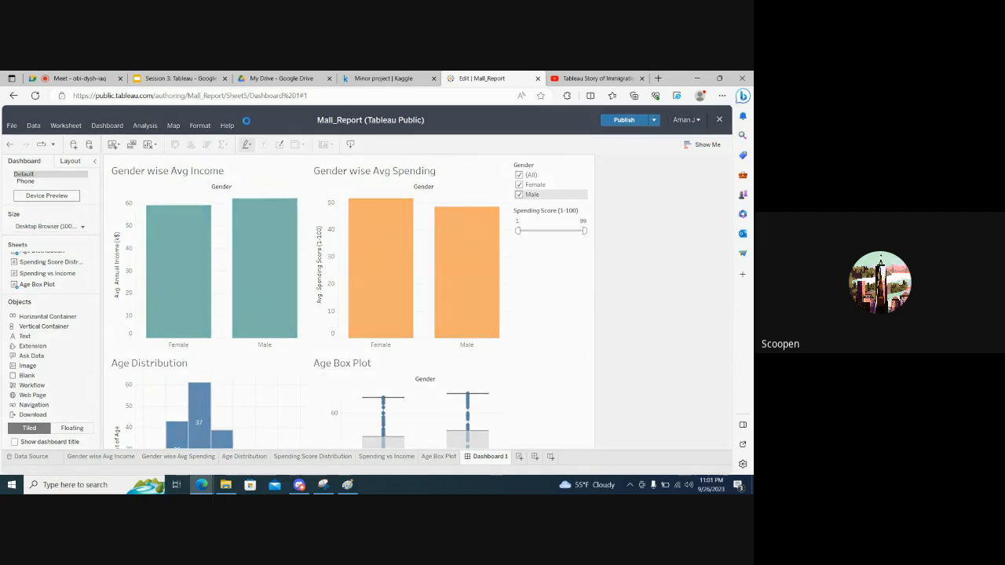
click(720, 123)
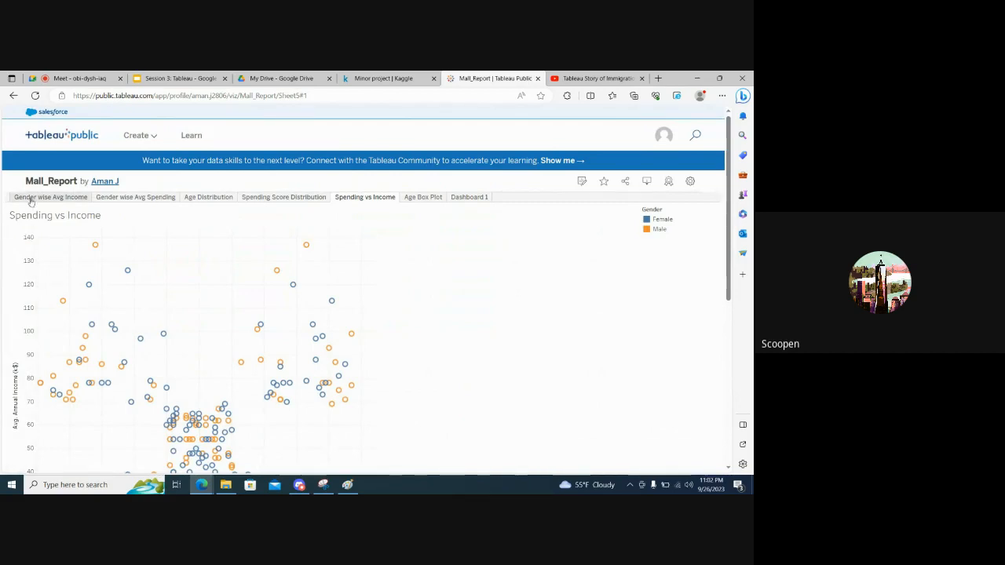
Open Dashboard 1 in the published Mall_Report workbook and look over its four charts and filters
click(464, 197)
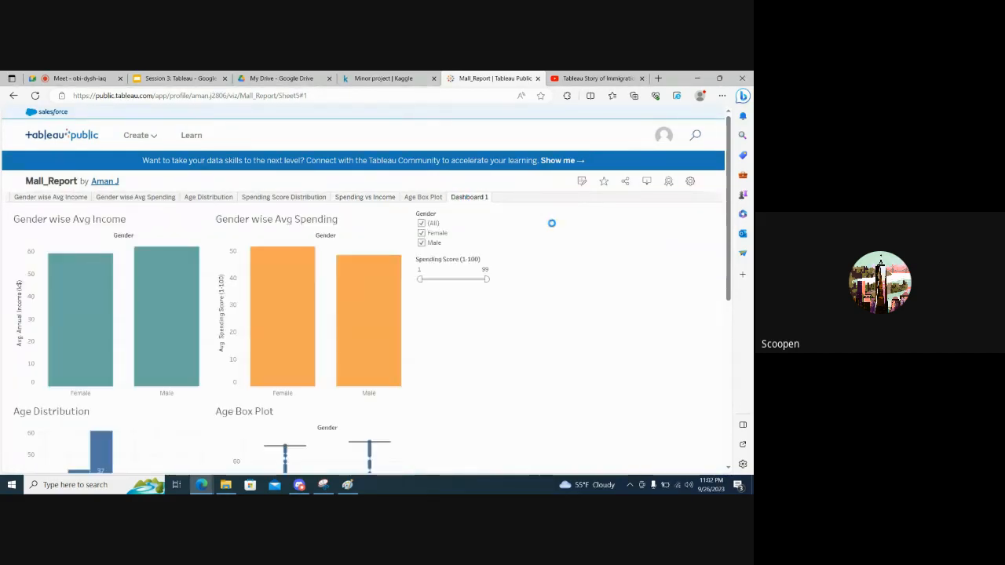
scroll(611, 294, down, 5)
scroll(612, 297, up, 3)
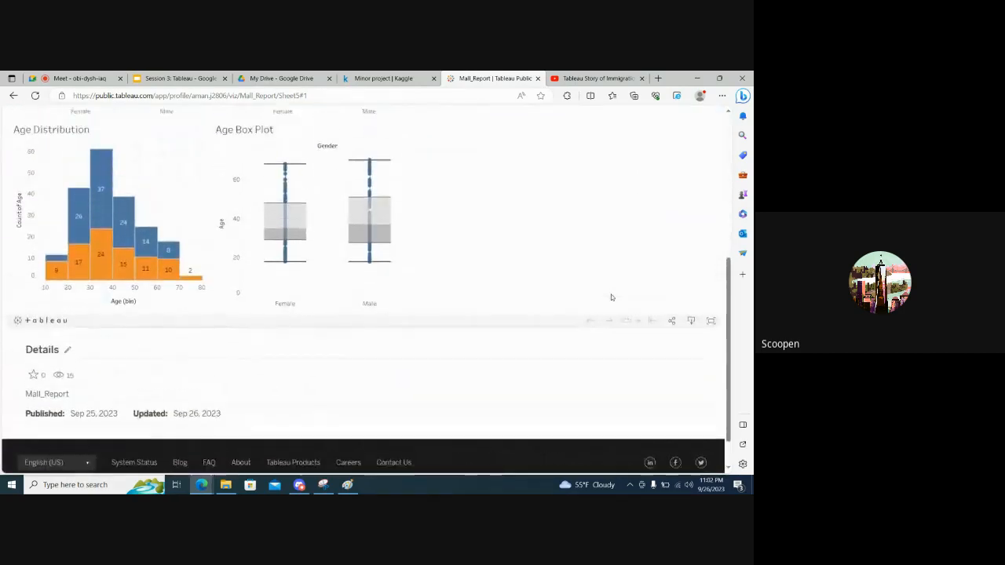
scroll(610, 293, down, 1)
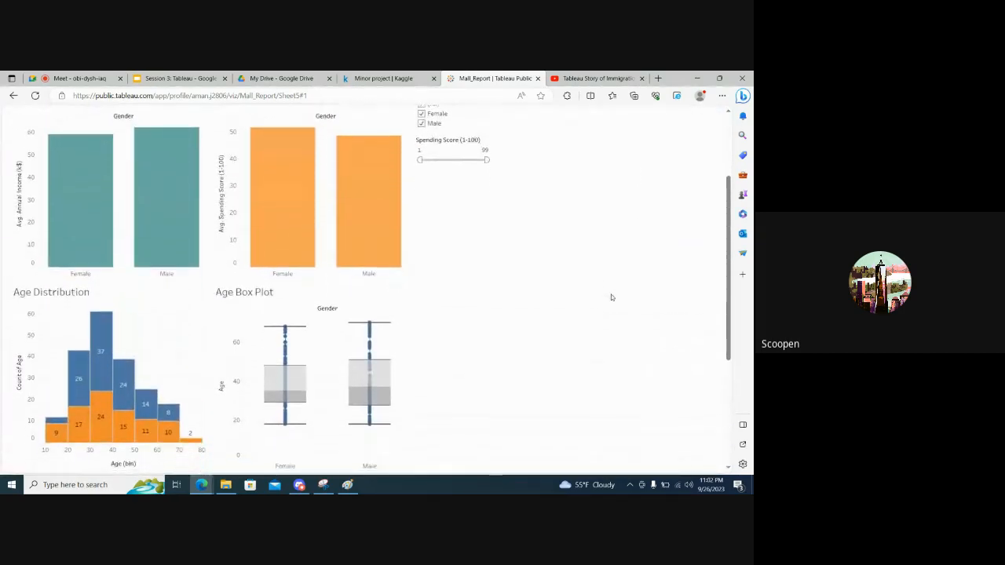
scroll(610, 294, up, 2)
Test the published dashboard's Gender filter by excluding Female and including it again
click(421, 139)
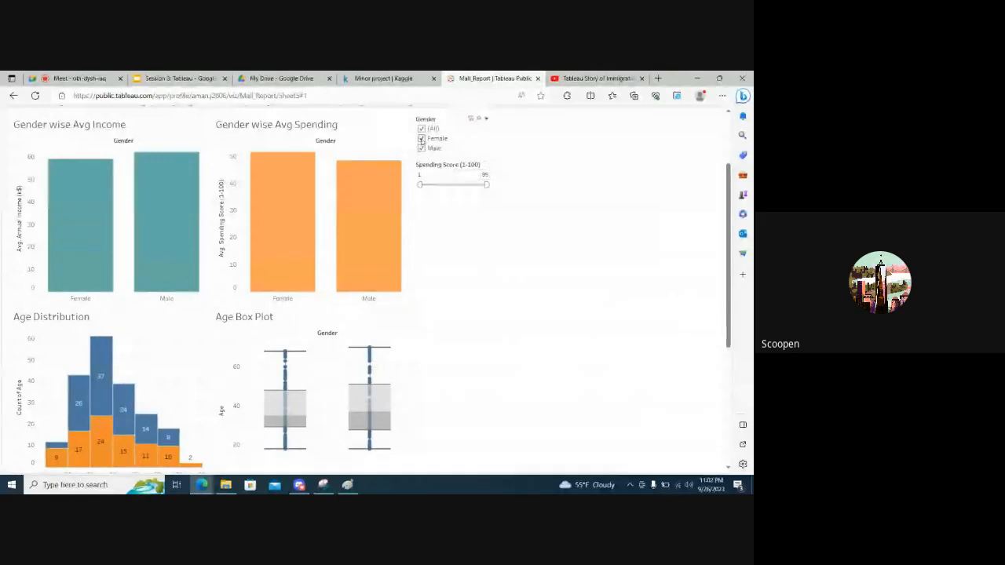
click(422, 139)
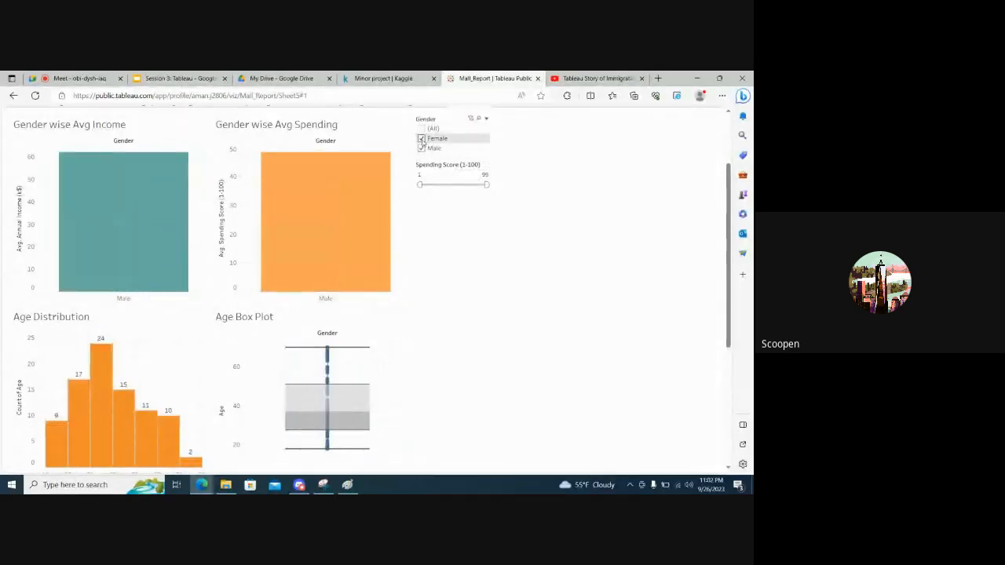
click(422, 139)
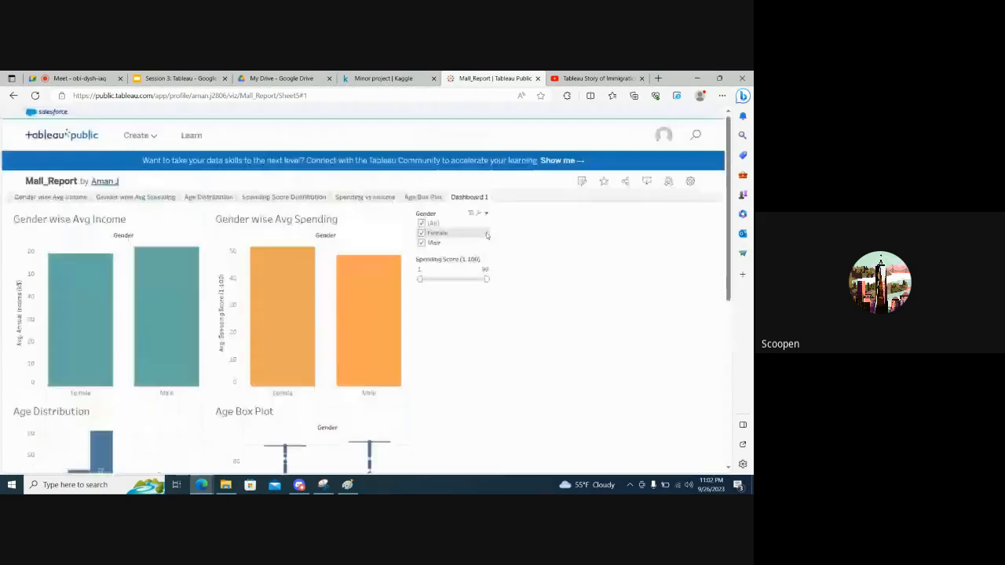
scroll(486, 233, up, 2)
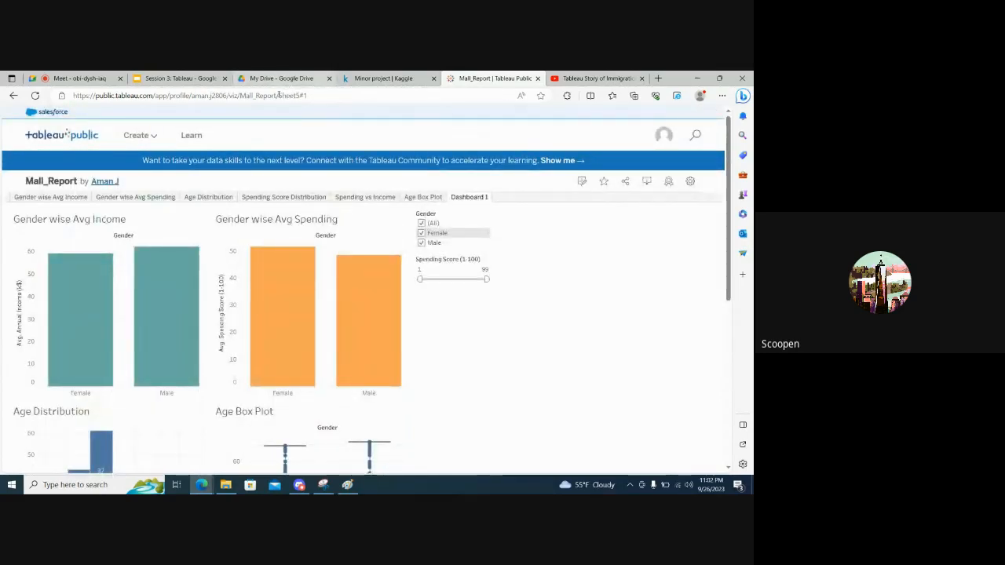
Select the full web address of the published Mall_Report page
click(275, 96)
text(c)
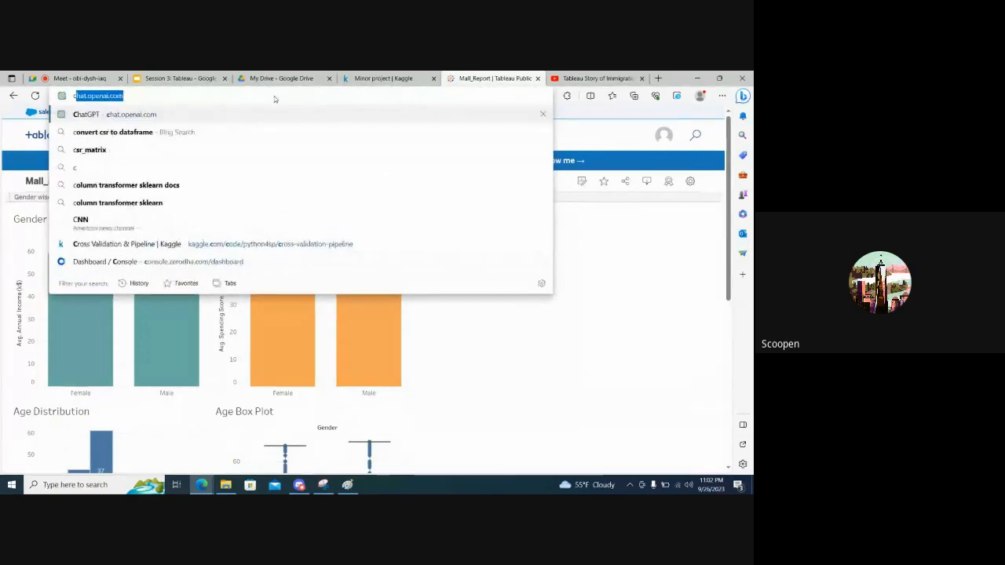
key(Escape)
key(Escape)
key(ctrl+c)
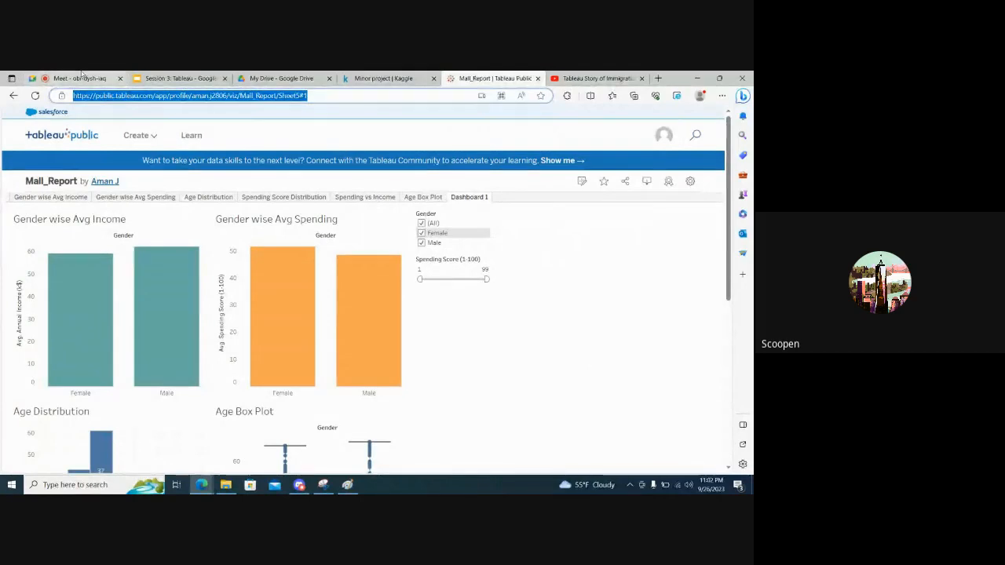
Switch to Discord and post the copied Mall_Report page link in the data-visualization channel
click(299, 485)
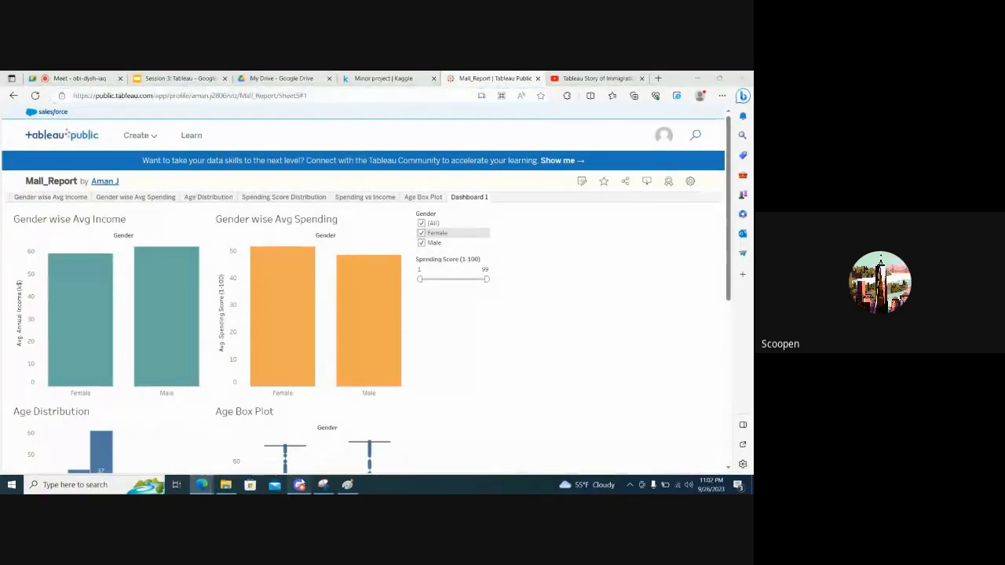
key(ctrl+v)
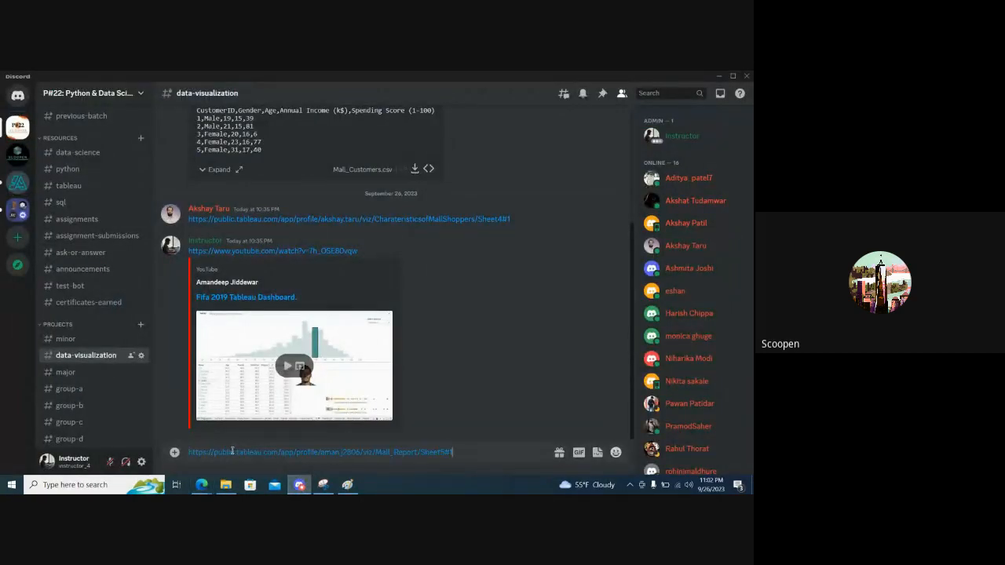
key(Return)
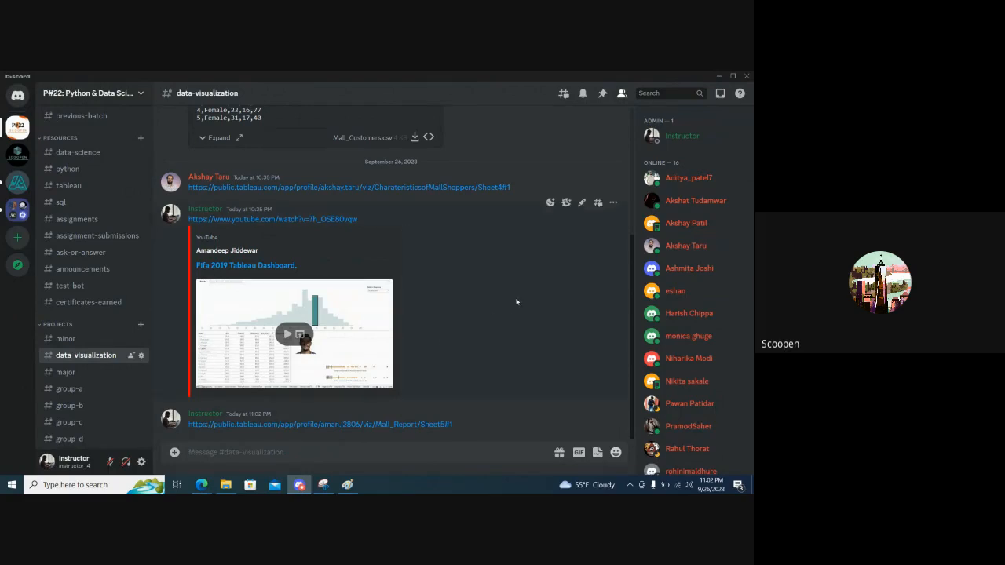
Return to the published Mall_Report page in the browser and look through the workbook's individual chart sheets
key(alt+Tab)
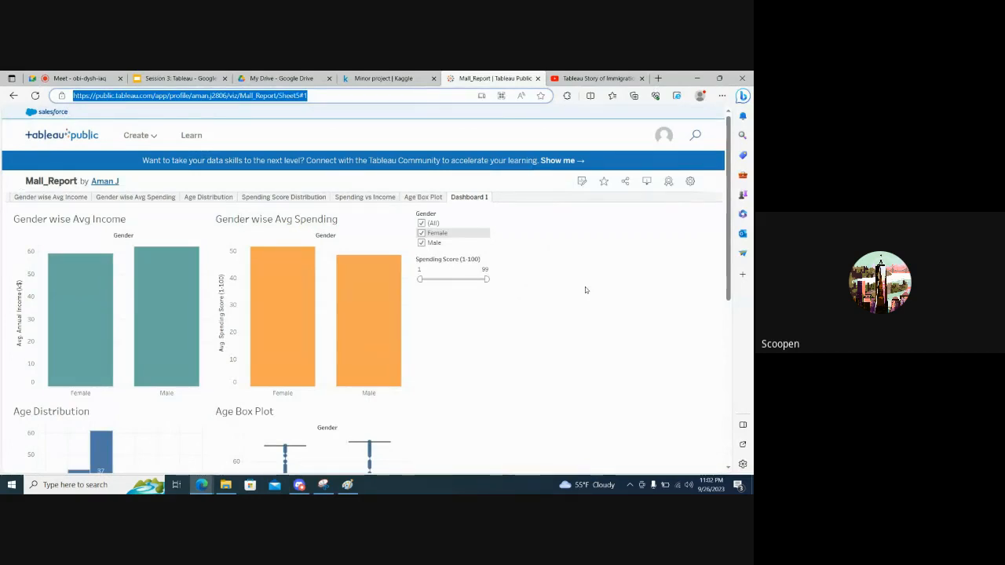
click(585, 290)
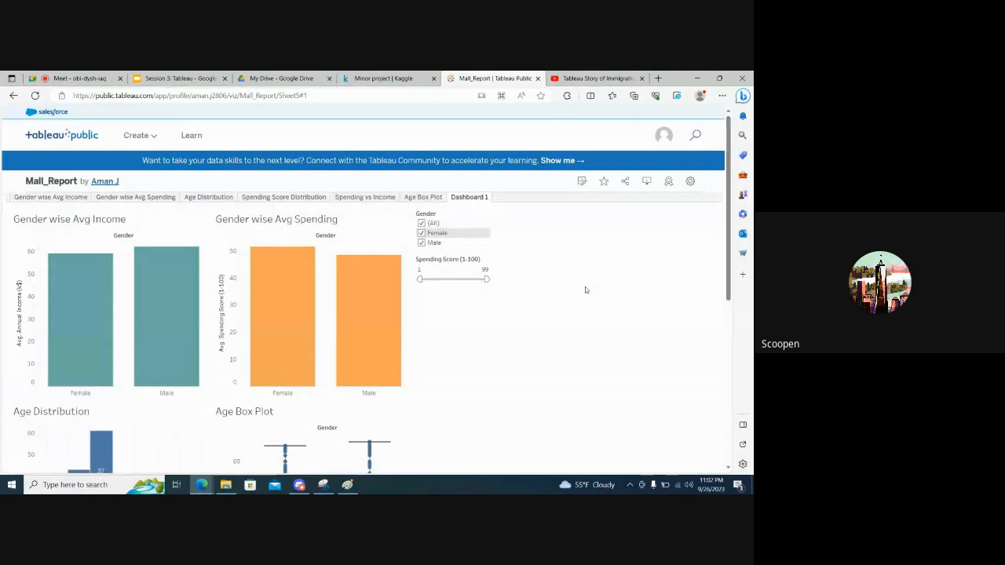
scroll(585, 290, down, 1)
scroll(585, 290, up, 1)
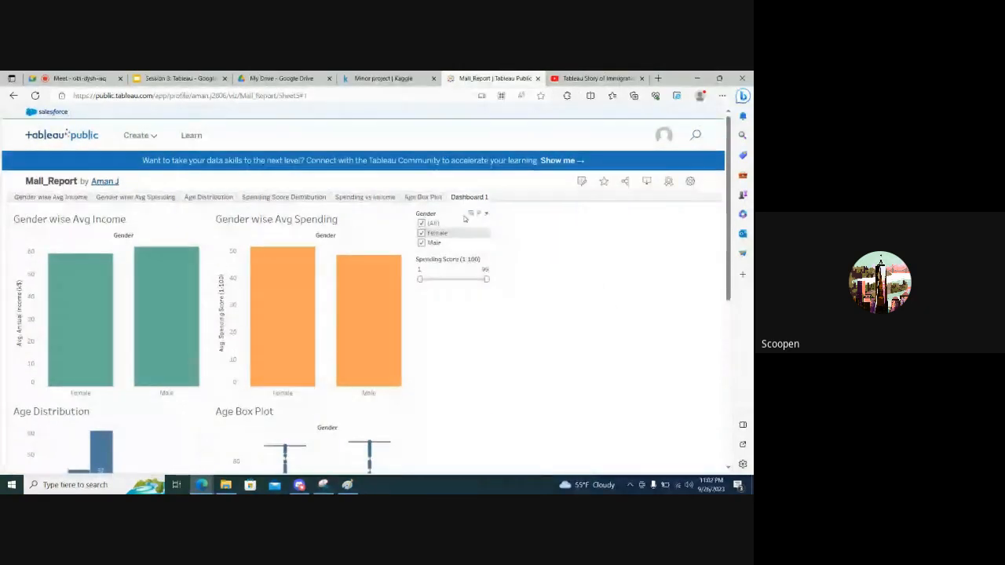
click(424, 197)
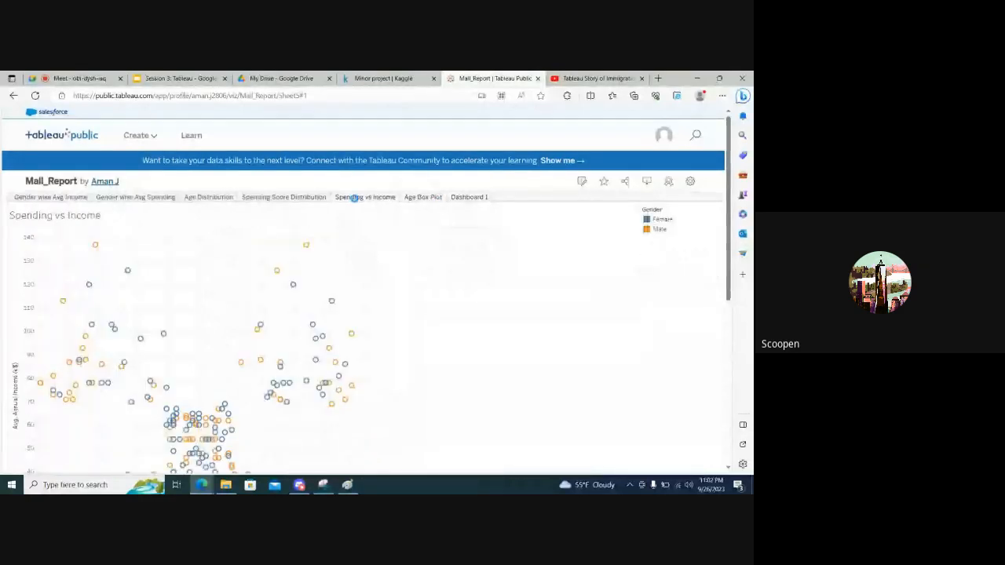
click(287, 197)
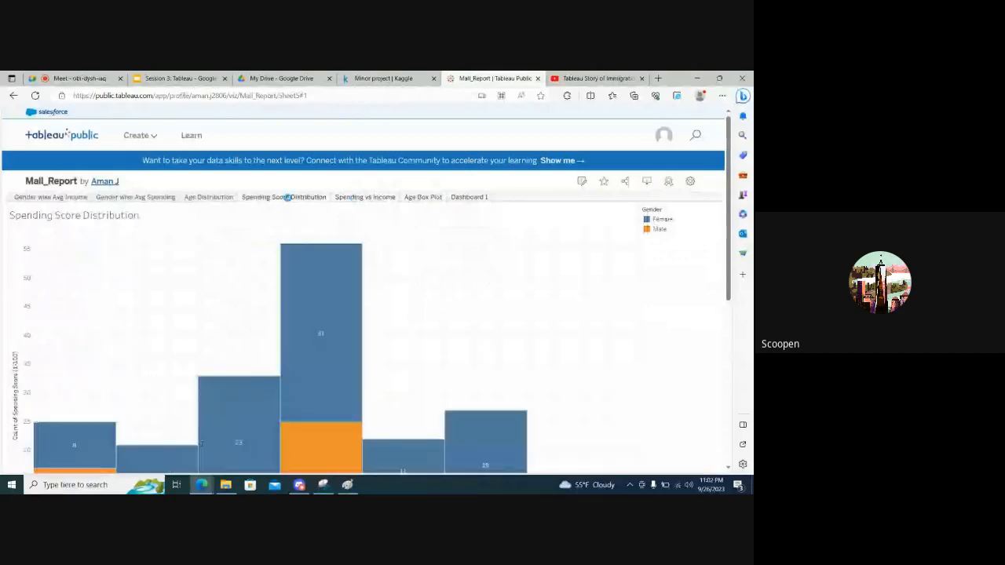
click(209, 197)
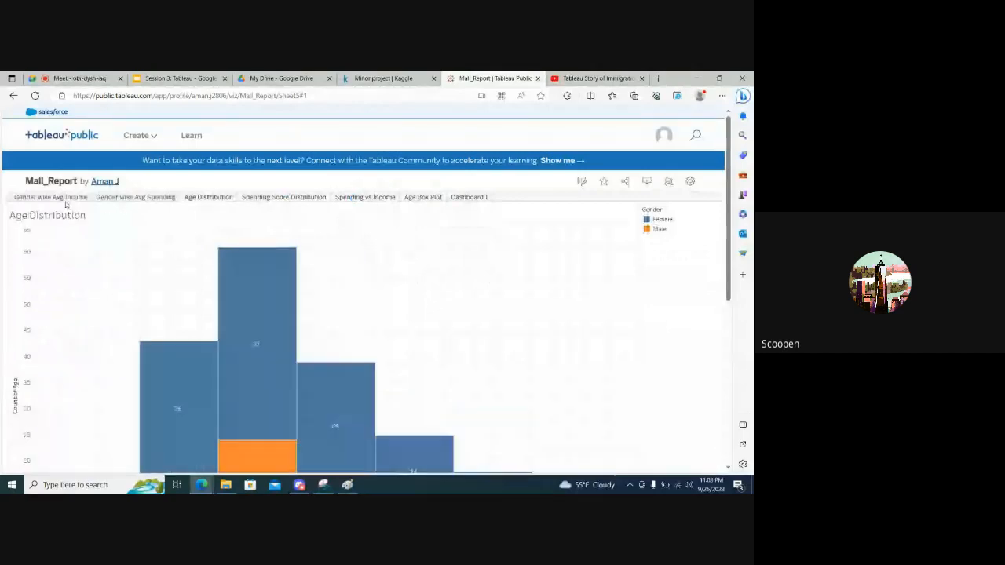
click(63, 197)
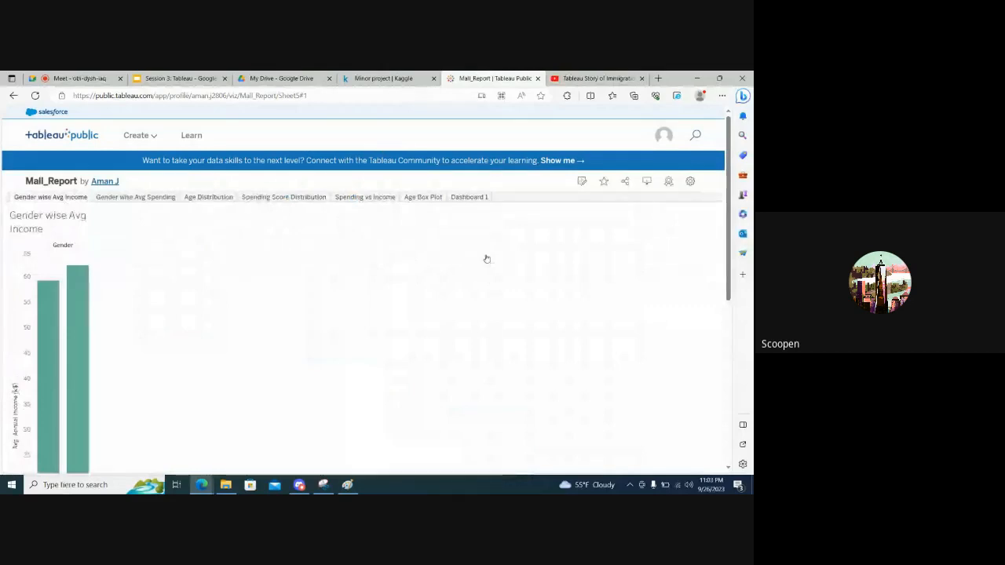
Leave the Mall_Report page and go to Tableau Public's Discover page
mouse_move(142, 136)
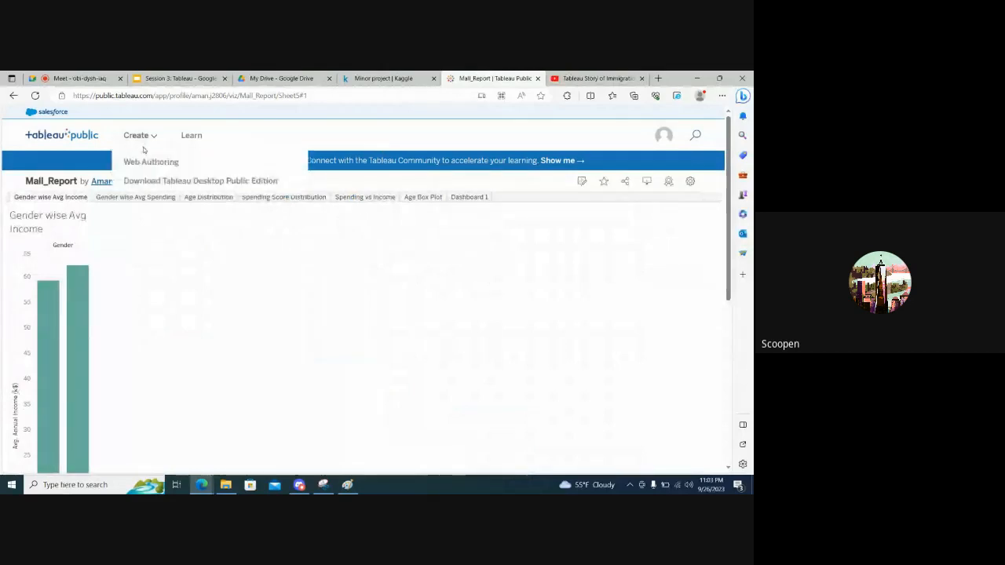
click(77, 139)
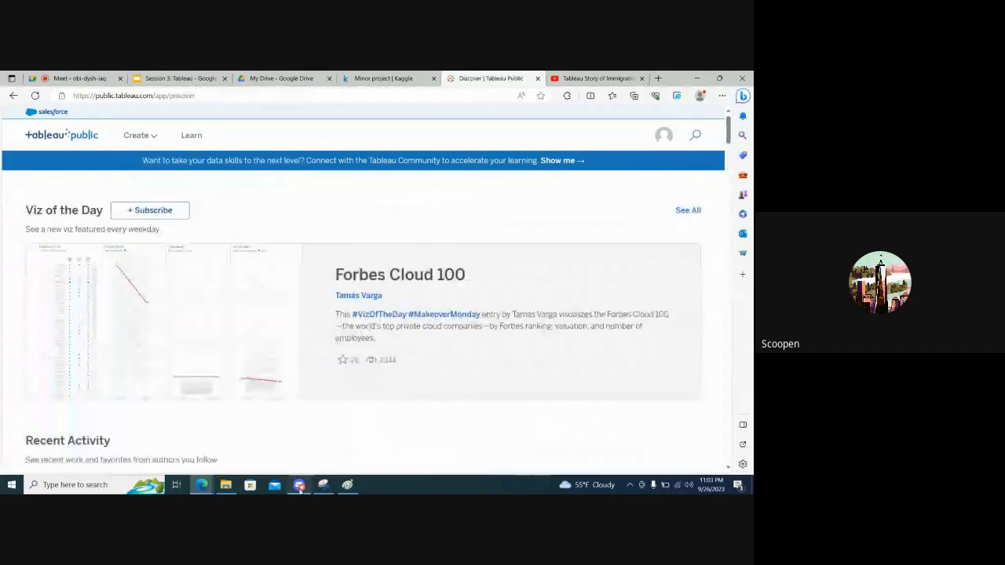
mouse_move(300, 488)
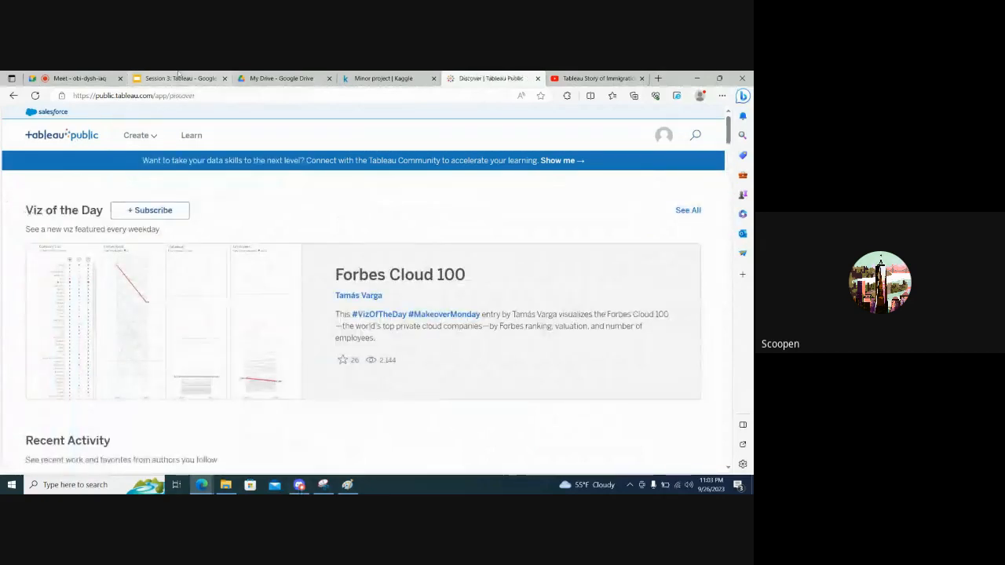
Copy the sample Superstore sales link from slide 4 of the Session 3: Tableau presentation and post it in Discord's data-visualization channel
click(179, 78)
click(105, 362)
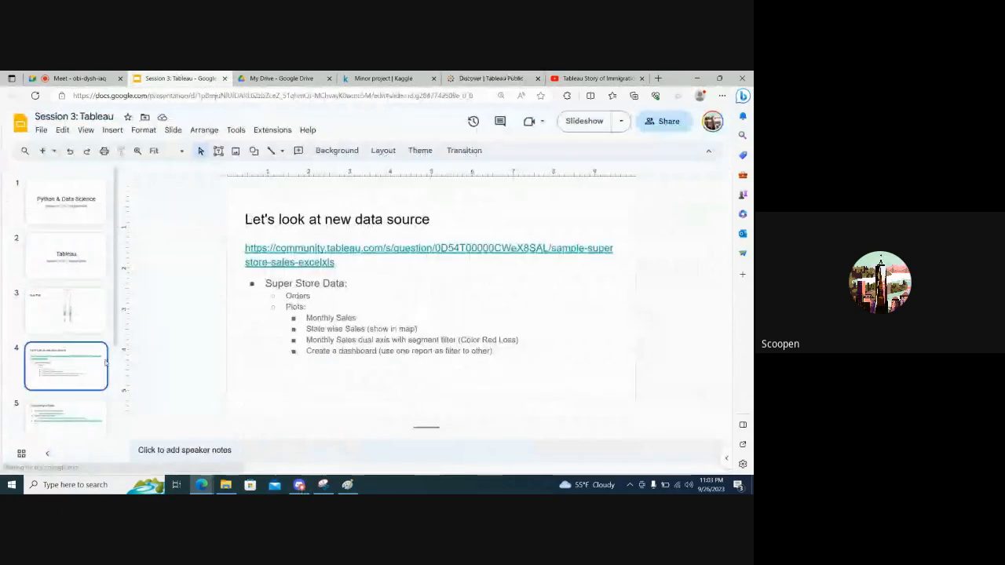
triple_click(314, 249)
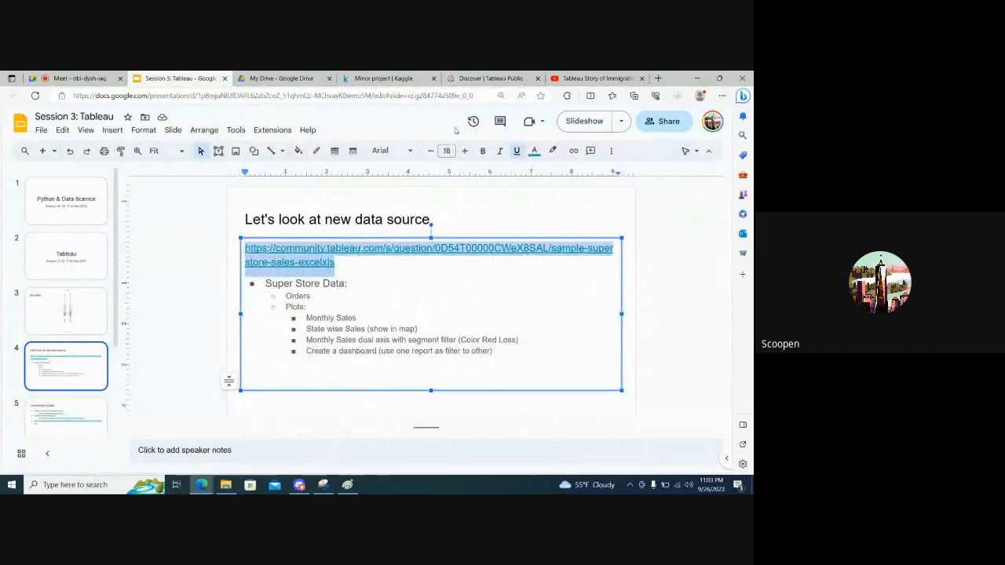
click(299, 484)
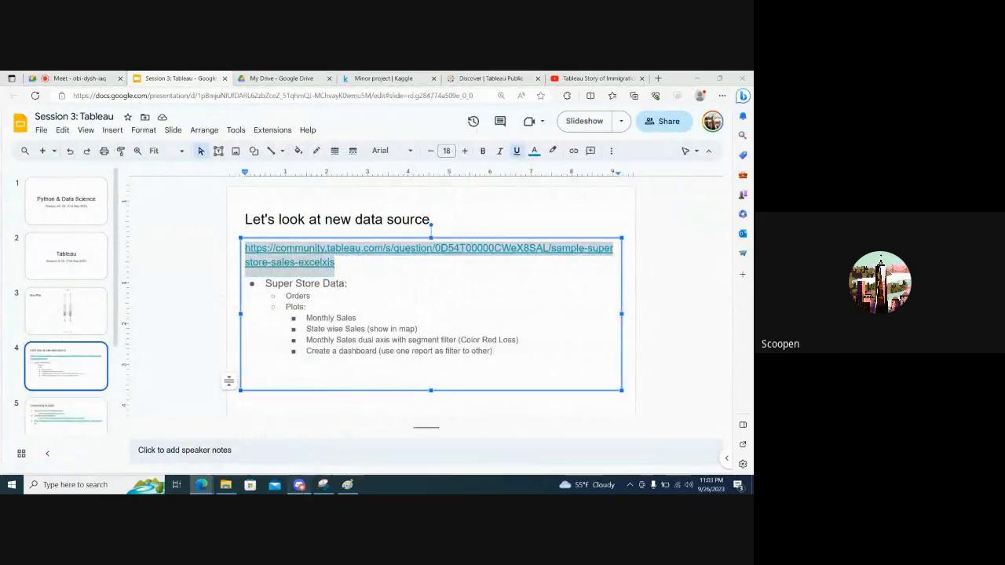
key(ctrl+v)
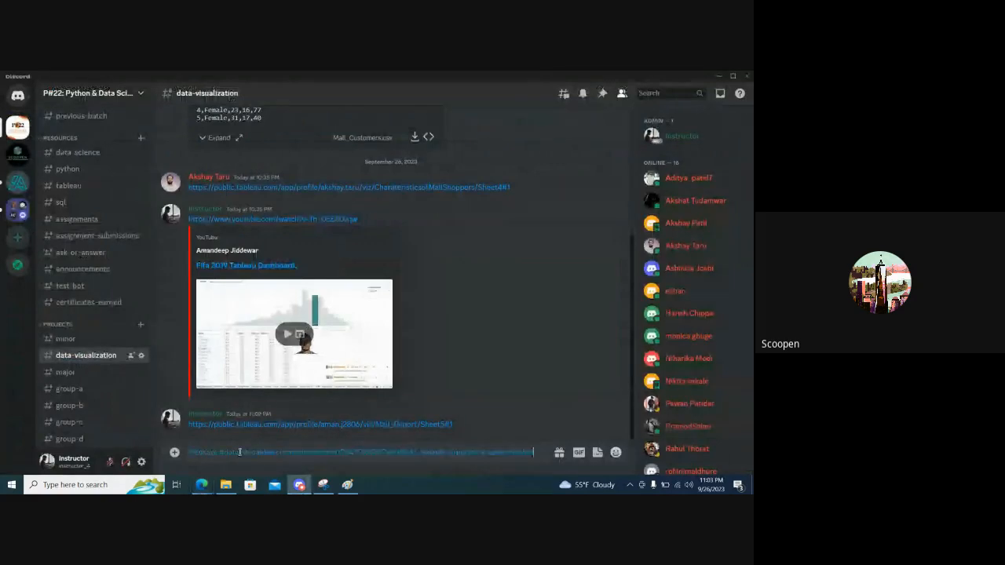
key(Return)
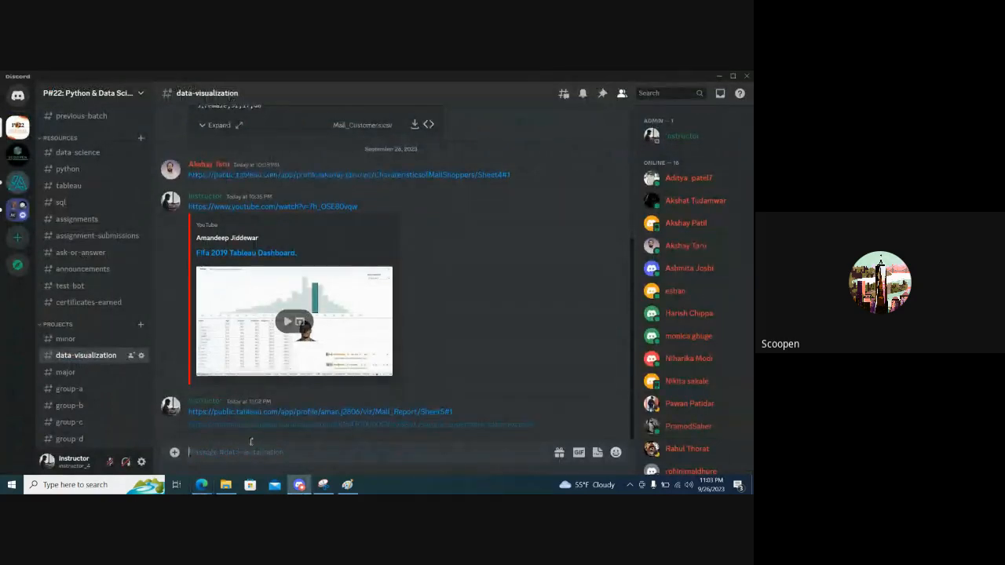
Open the posted Tableau Community link and download the attached Sample - Superstore.xls file
click(265, 428)
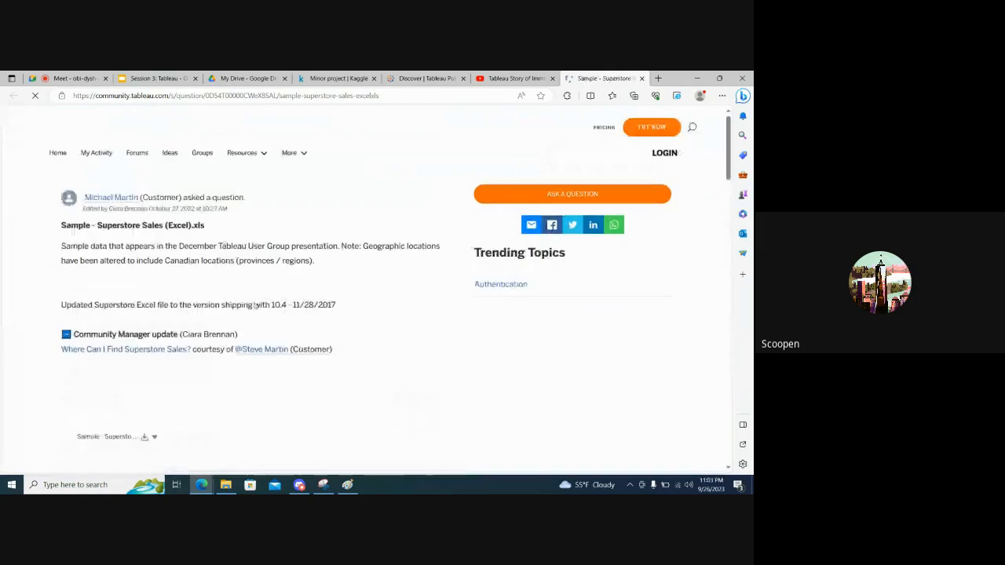
scroll(169, 328, down, 2)
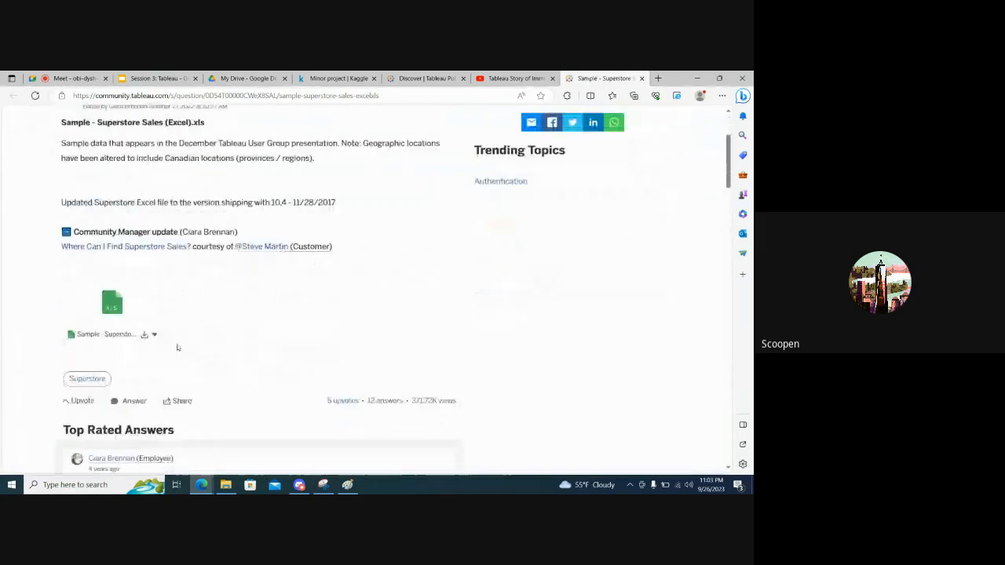
click(145, 336)
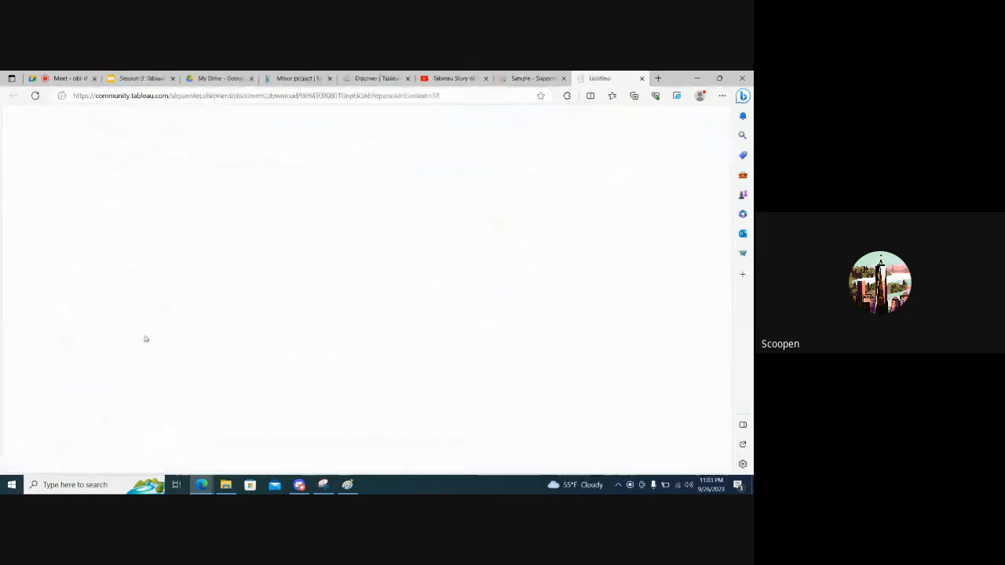
Share the downloaded Sample - Superstore.xls file from the Downloads folder in Discord's data-visualization channel
click(226, 487)
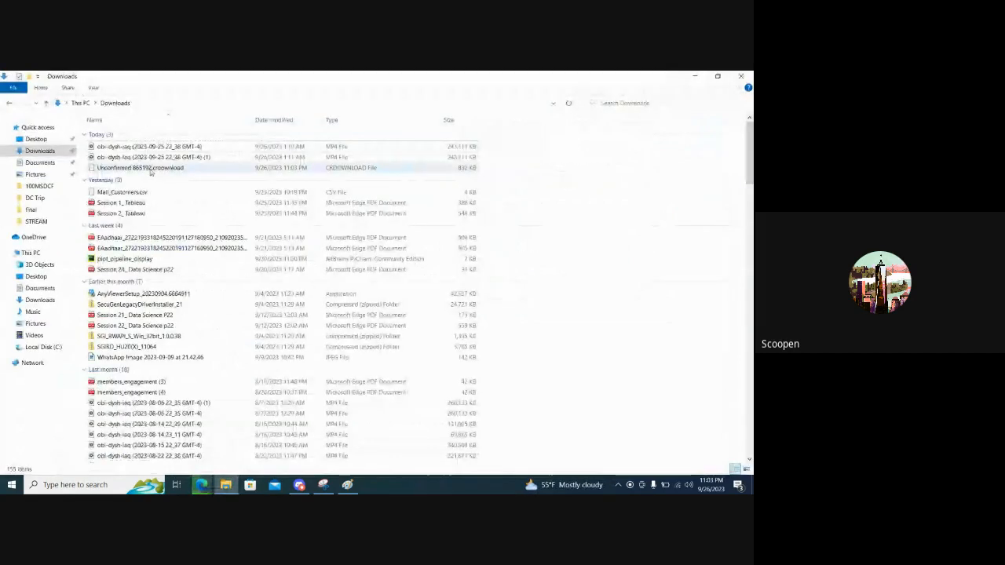
key(alt+Tab)
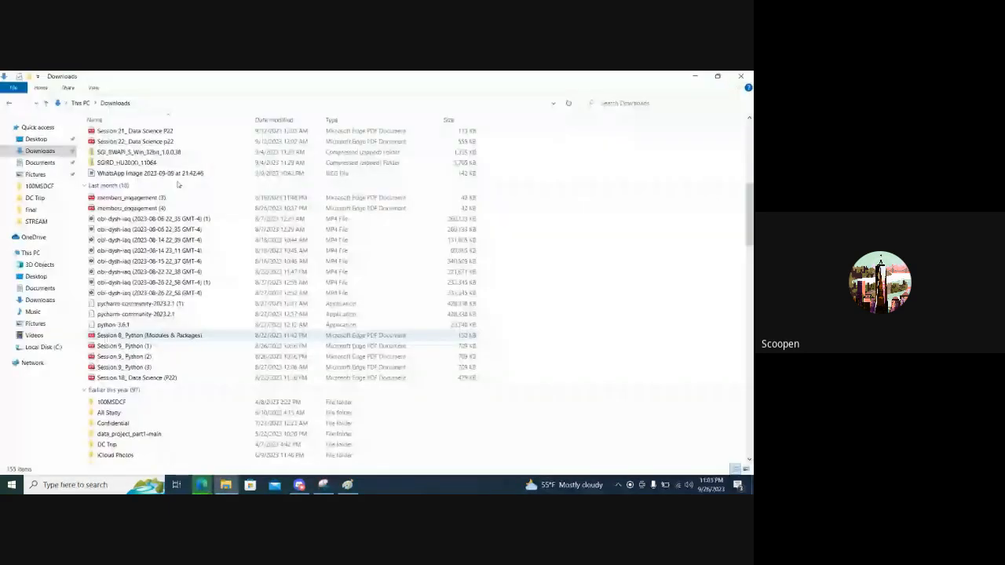
scroll(178, 184, down, 10)
scroll(178, 185, up, 15)
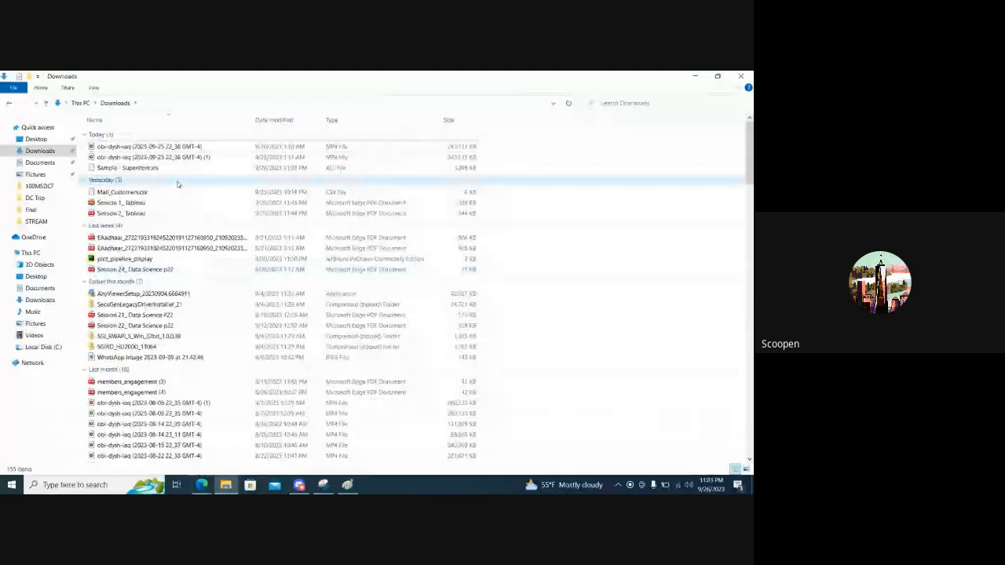
drag(157, 168, 315, 430)
key(alt+Tab)
key(alt+Tab)
key(Return)
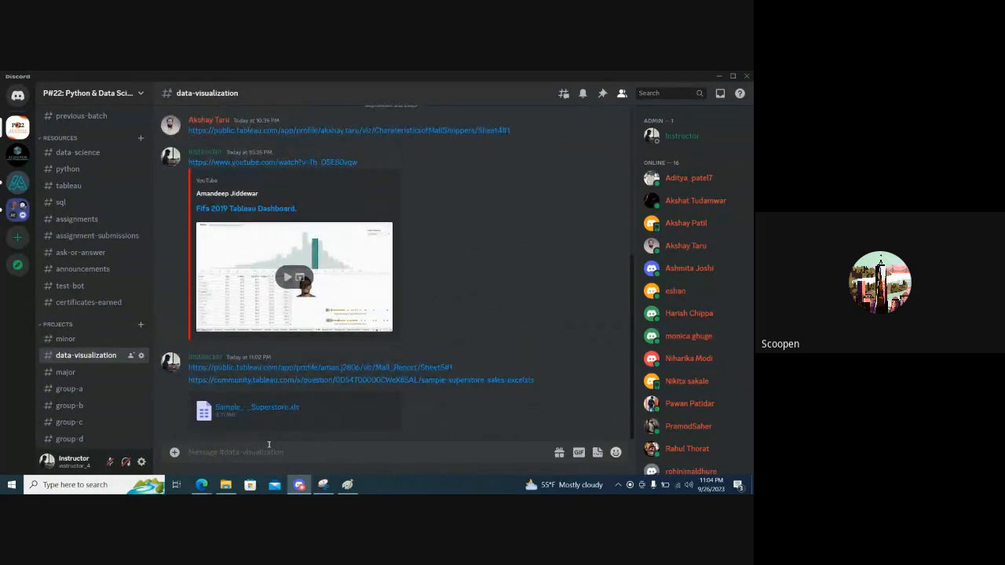
Switch back to Tableau Public, start a new Web Authoring workbook and connect it to the downloaded Sample - Superstore.xls file
key(alt+Tab)
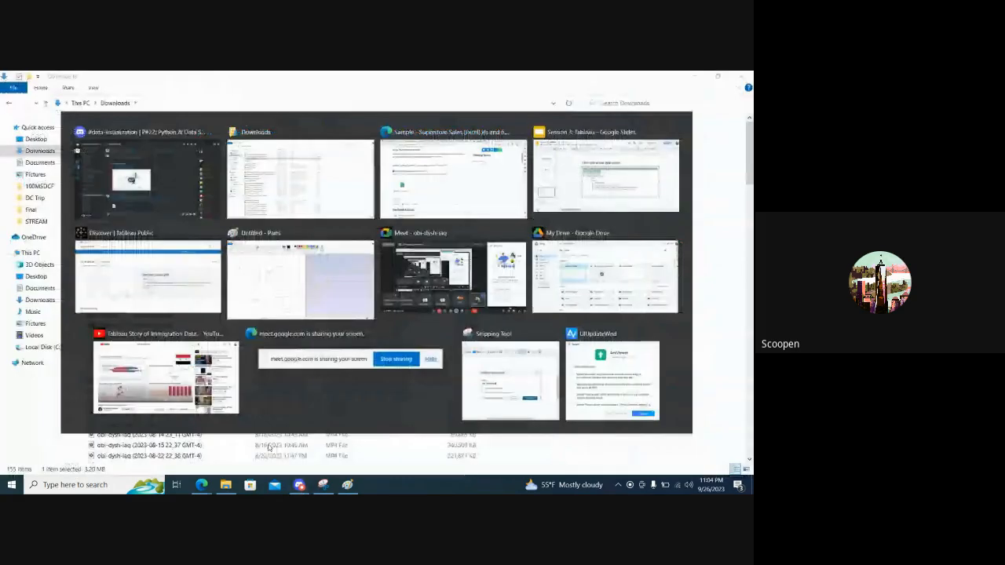
key(alt+Tab)
key(alt+Tab)
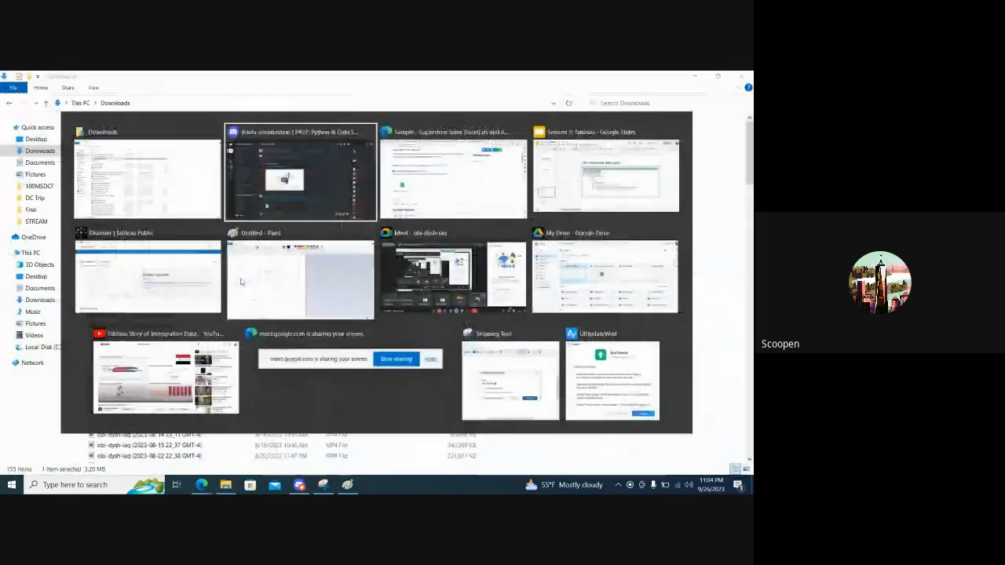
click(433, 78)
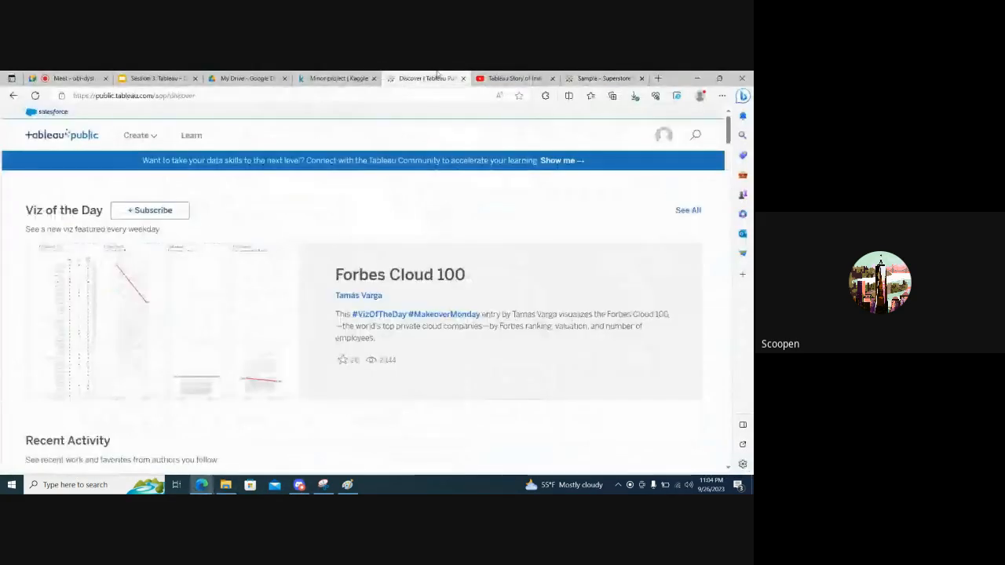
click(152, 140)
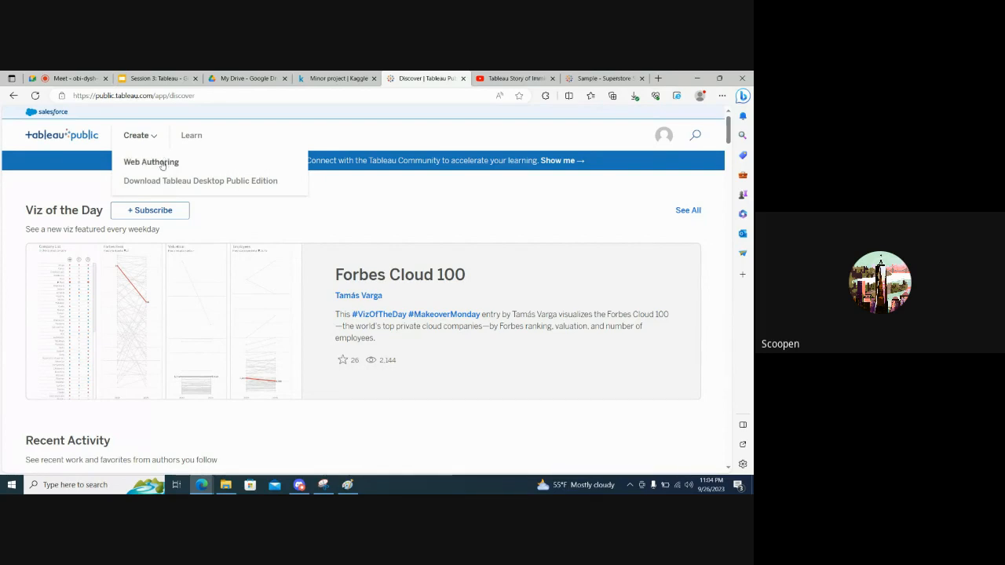
click(162, 162)
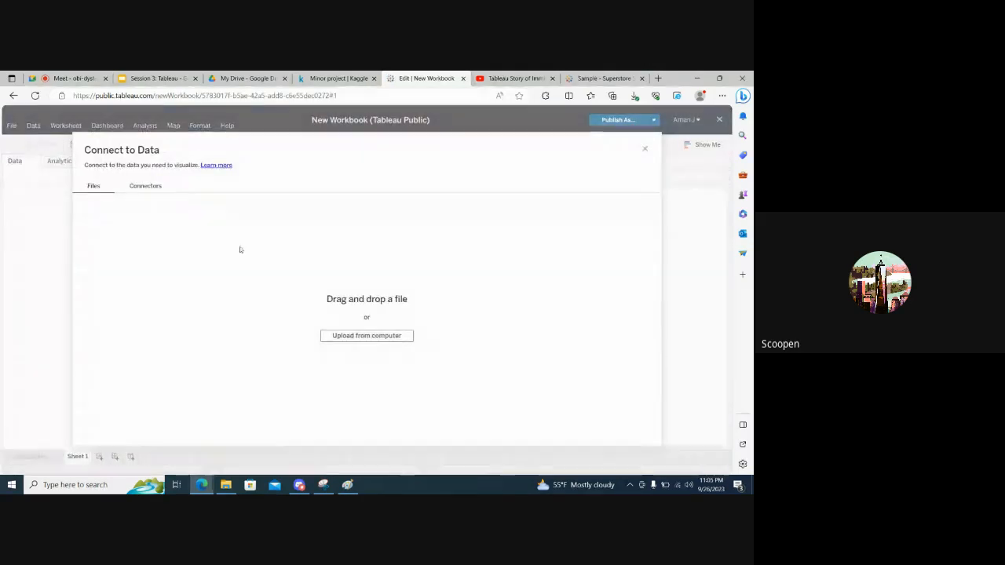
click(340, 338)
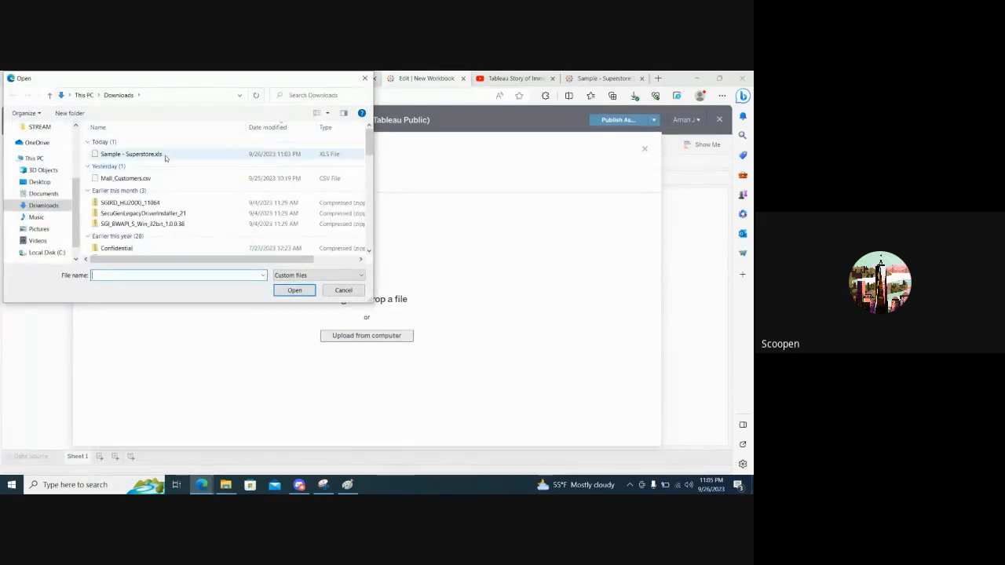
double_click(131, 154)
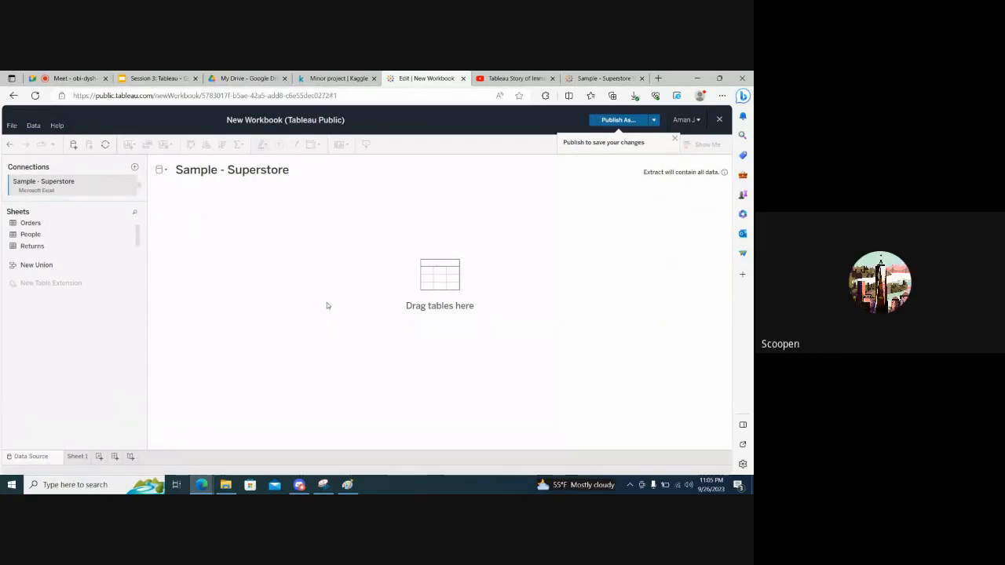
Check the shared Superstore file in Discord's data-visualization channel, and close the new Tableau Public workbook without publishing it
click(300, 485)
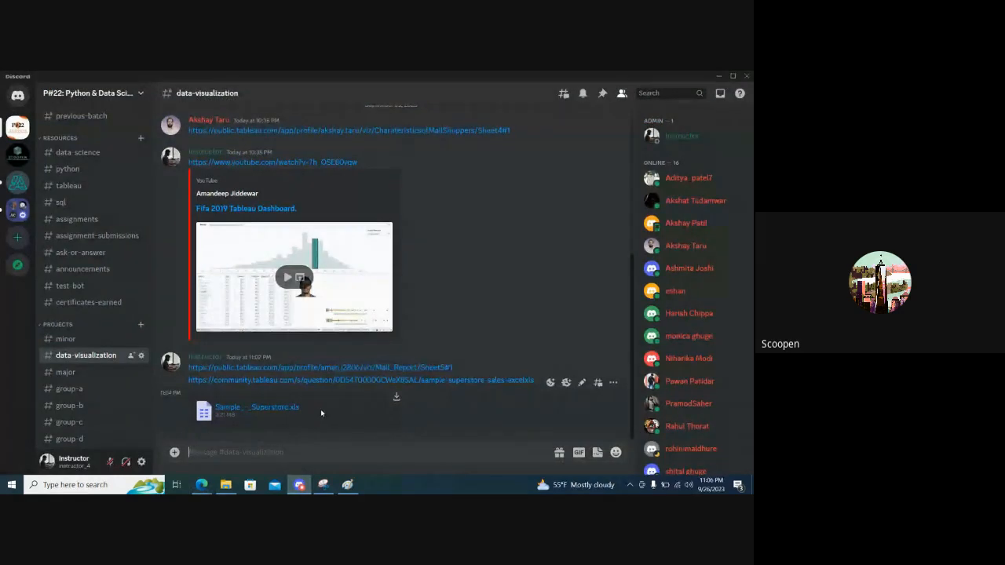
key(alt+Tab)
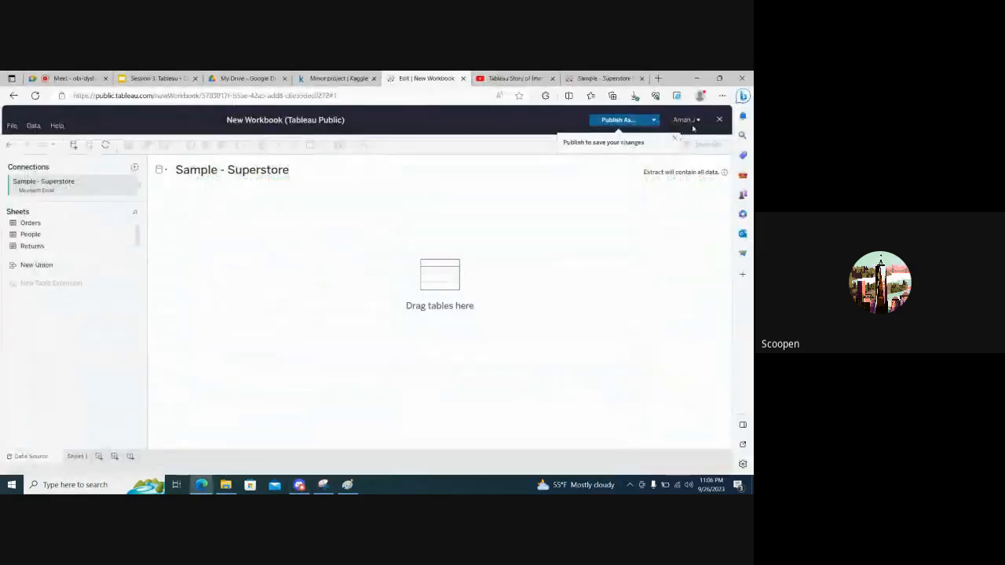
click(720, 120)
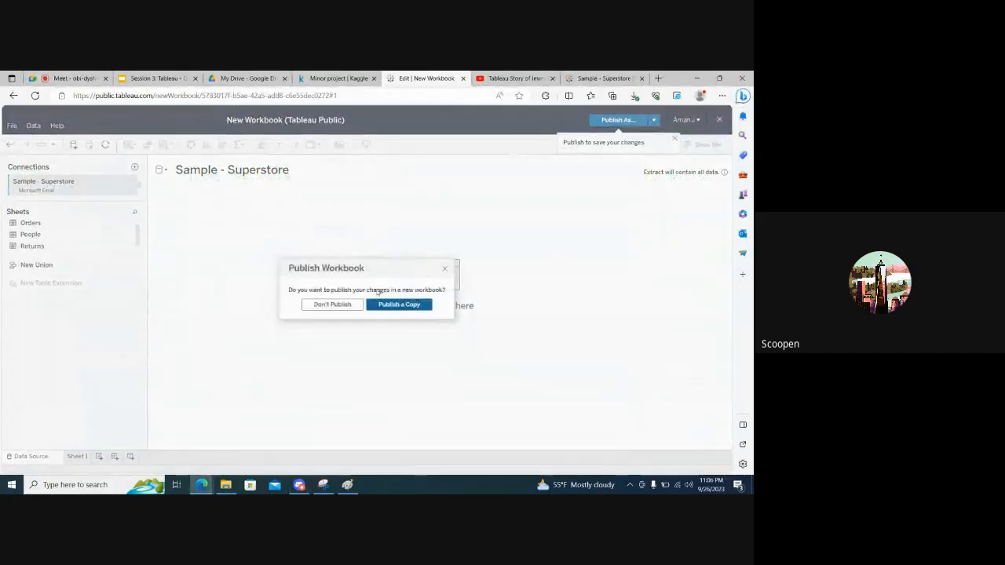
click(332, 304)
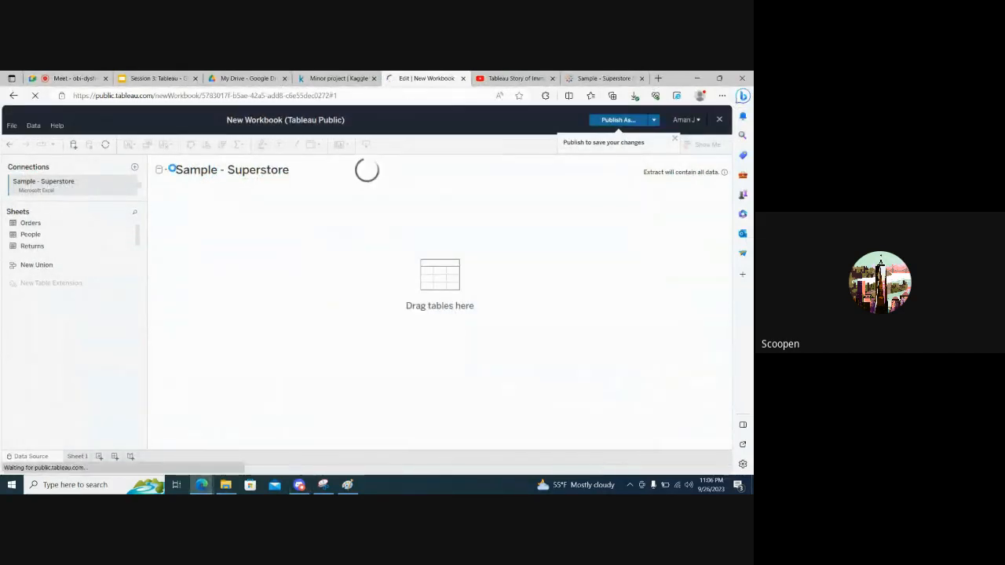
Create a new Web Authoring workbook and upload Sample - Superstore.xls from the Downloads folder as its data source
mouse_move(125, 143)
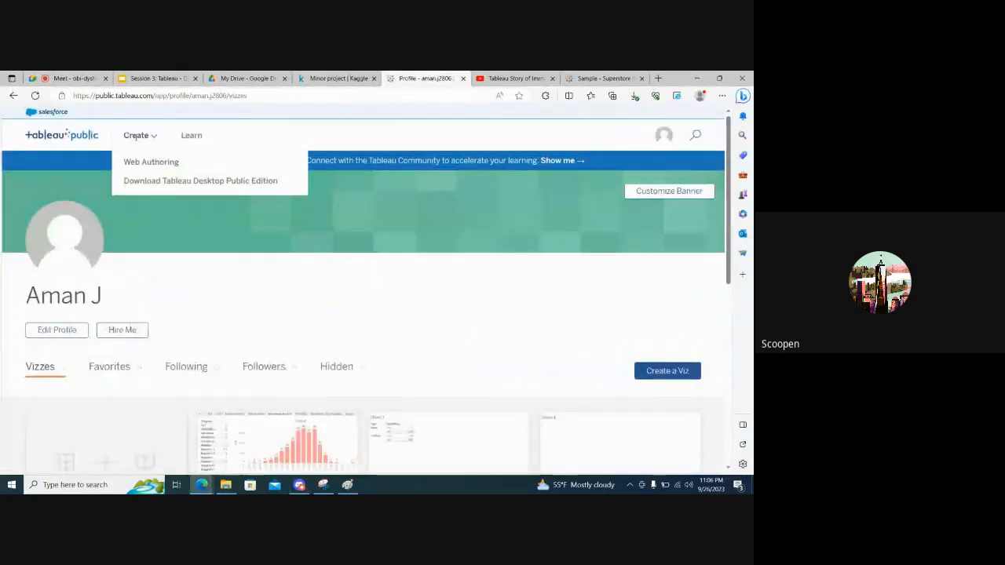
click(147, 166)
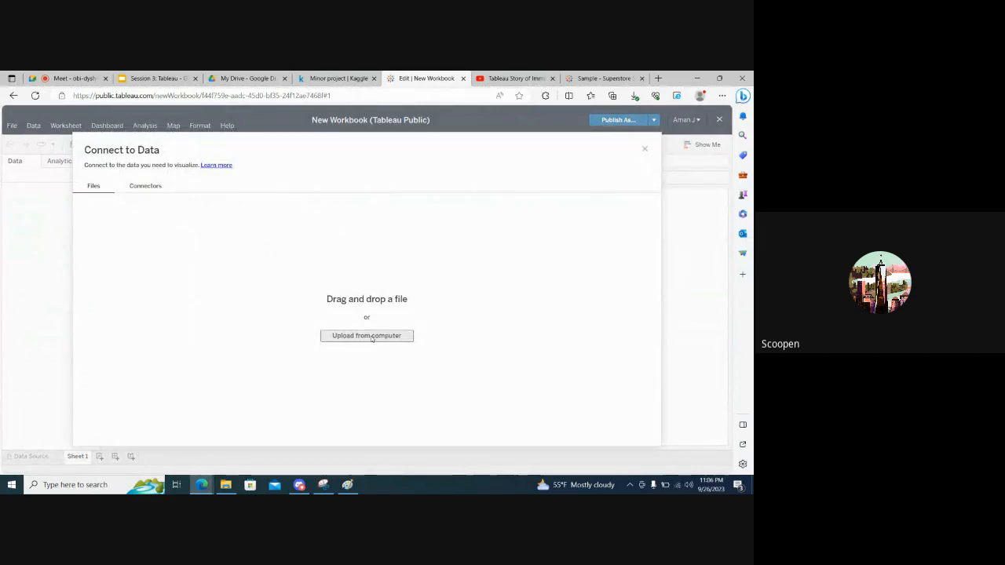
click(373, 338)
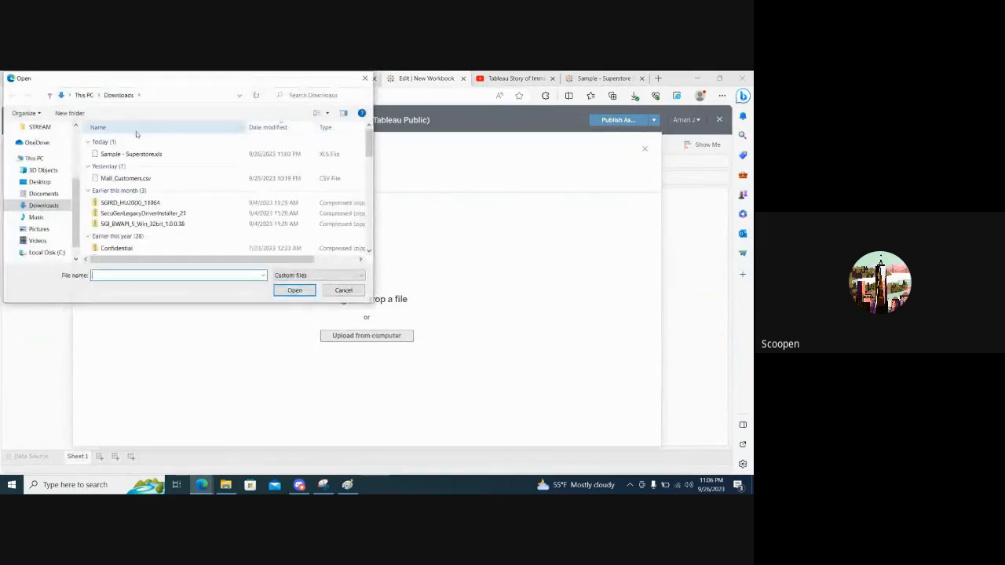
click(145, 156)
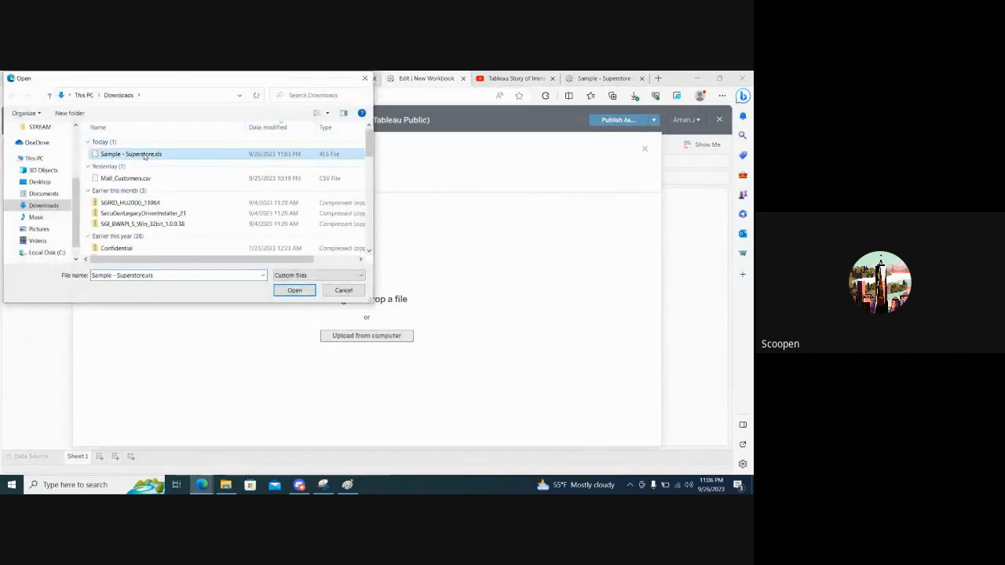
double_click(145, 156)
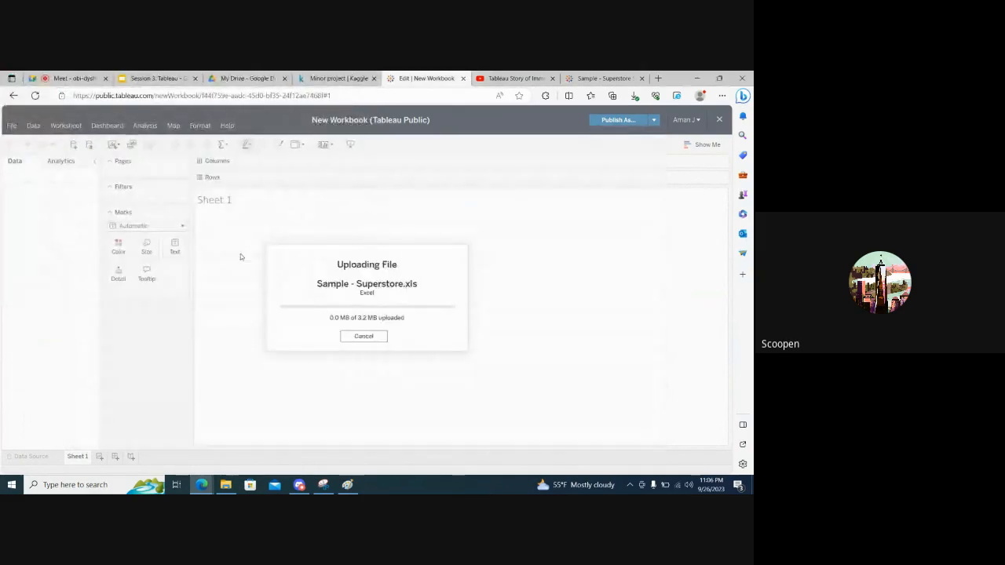
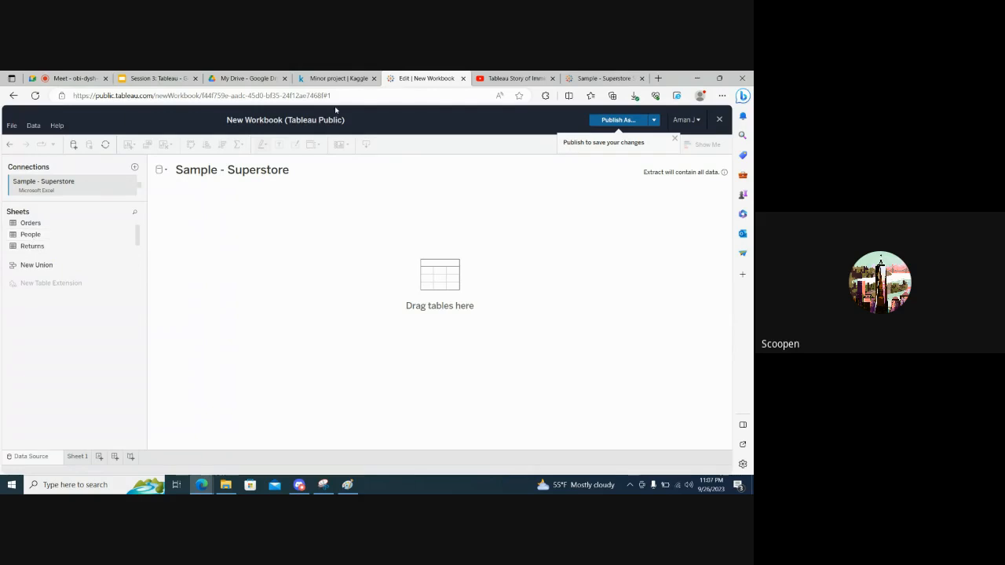
Add the Orders sheet to the Sample - Superstore data source and load its rows in an enlarged preview
click(174, 77)
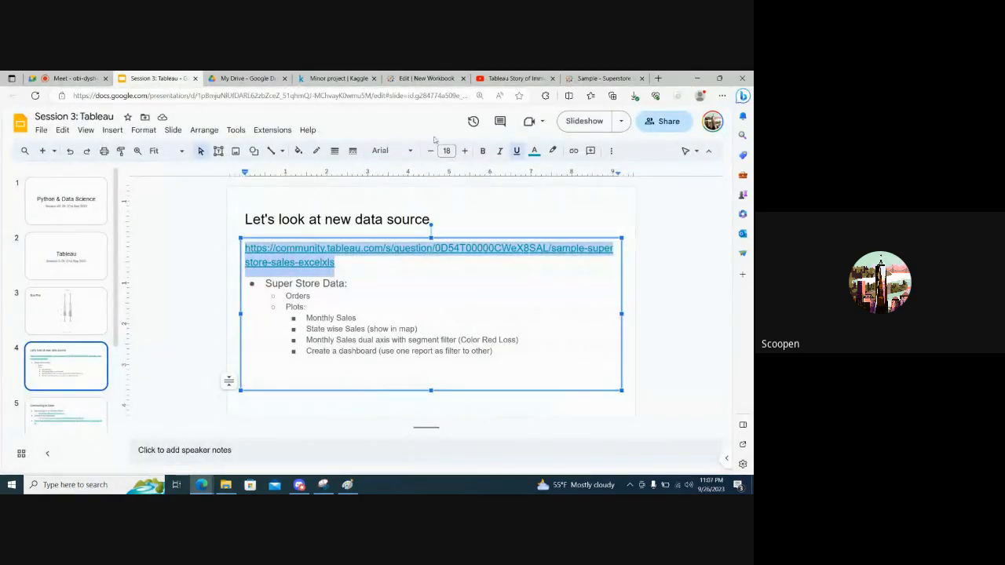
click(423, 76)
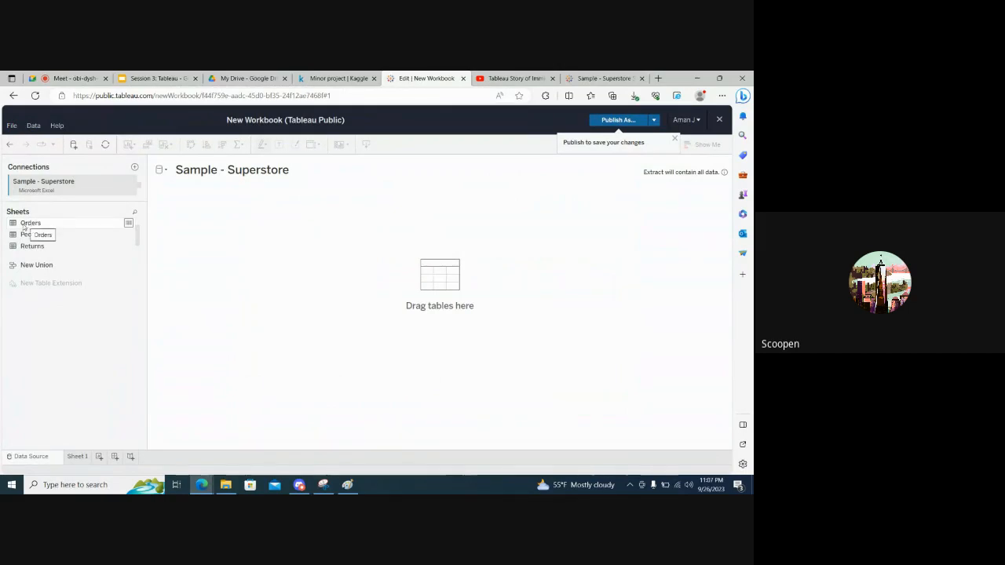
drag(24, 226, 272, 235)
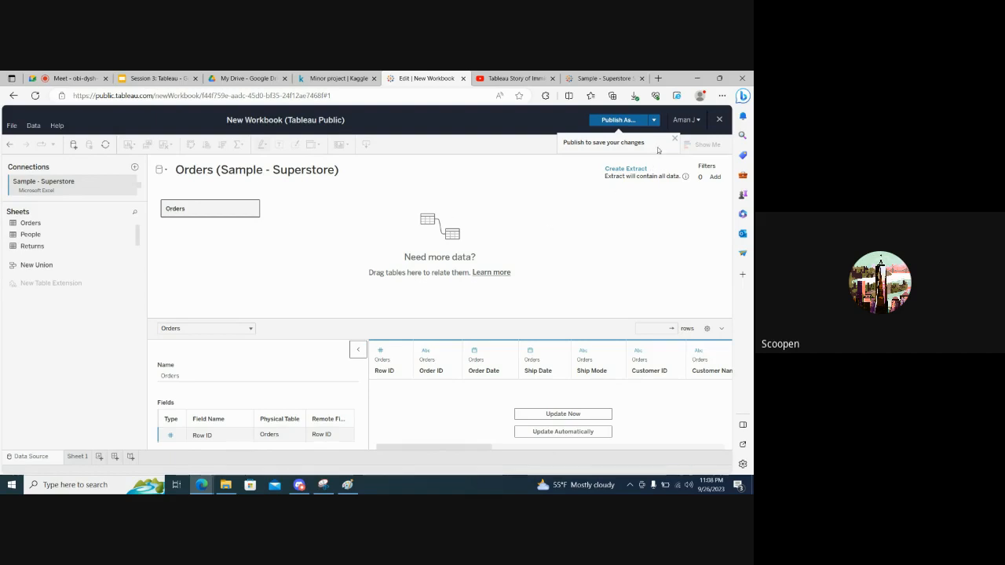
click(549, 415)
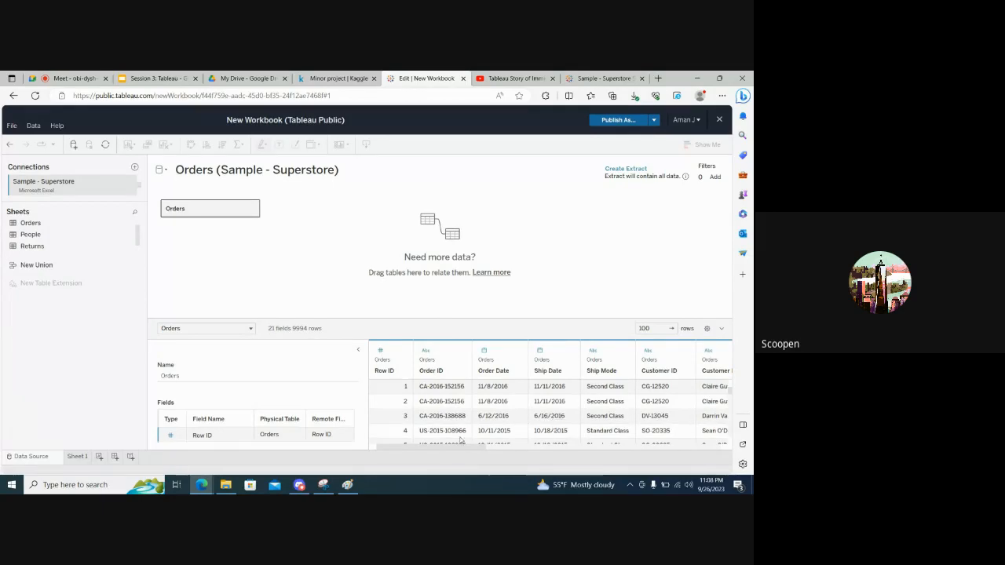
drag(432, 449, 428, 425)
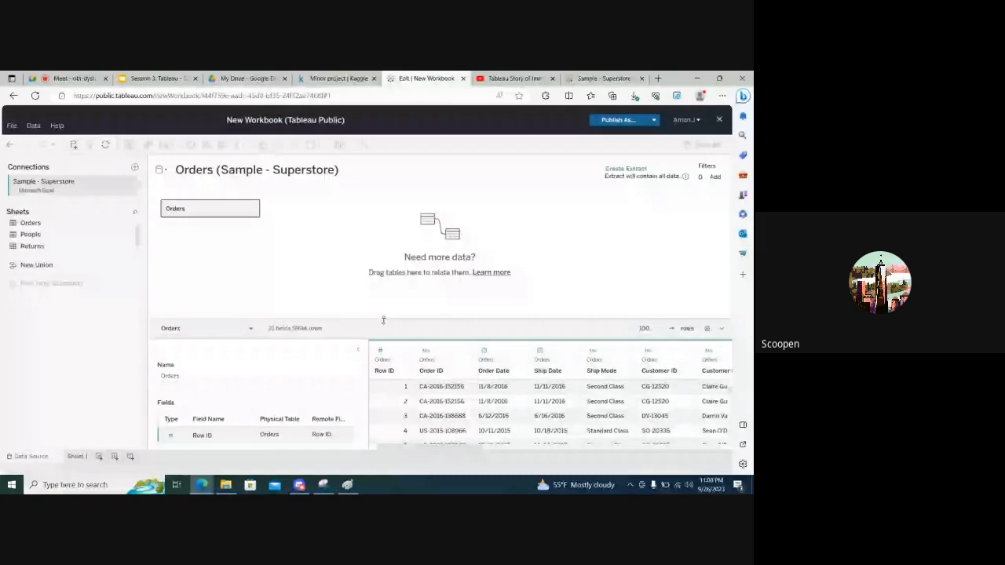
drag(384, 320, 388, 243)
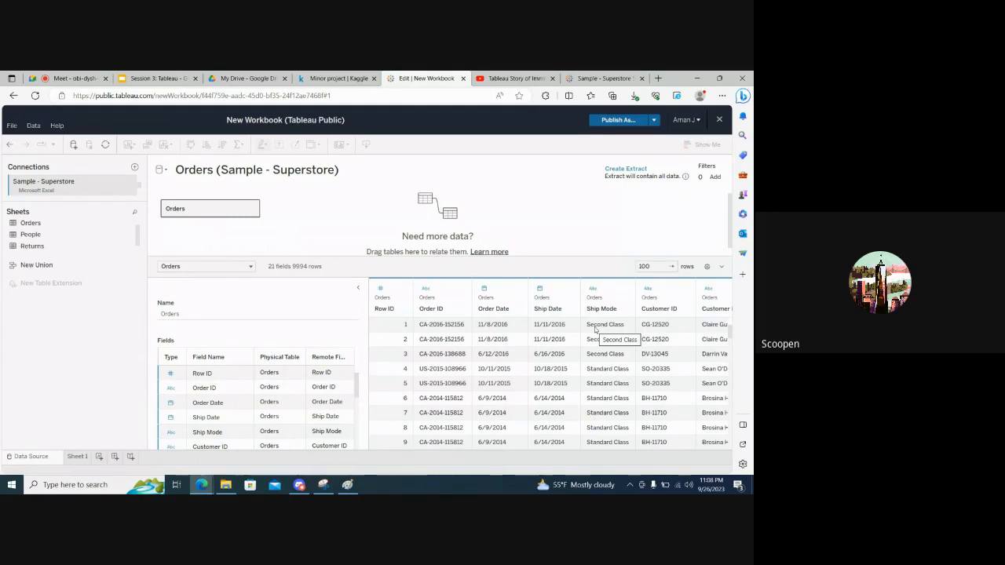
Examine the columns of the Orders data preview from Row ID through to Profit
scroll(594, 329, right, 5)
scroll(595, 330, left, 5)
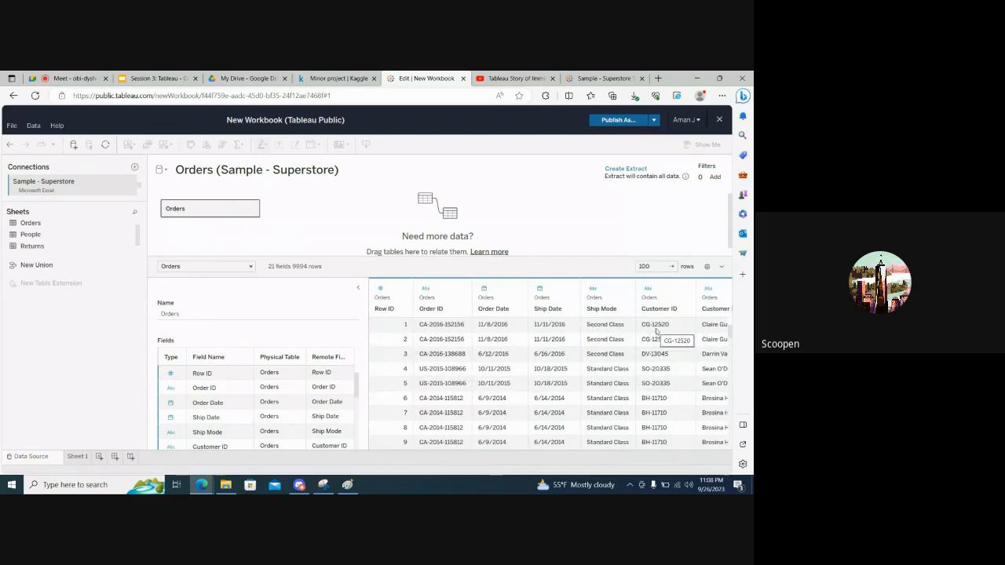
scroll(245, 423, down, 1)
scroll(244, 423, down, 2)
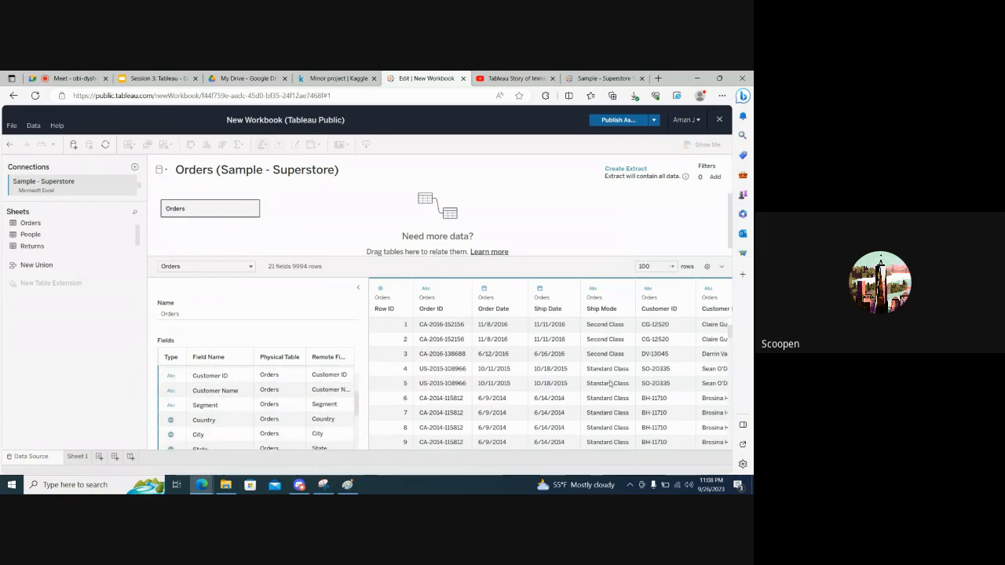
scroll(610, 389, right, 5)
scroll(611, 383, left, 4)
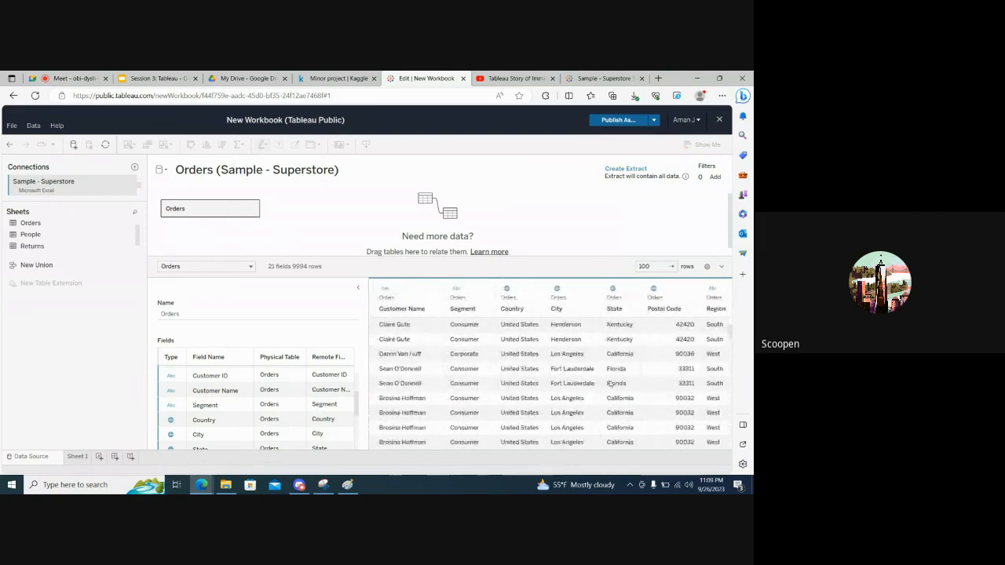
scroll(611, 383, right, 5)
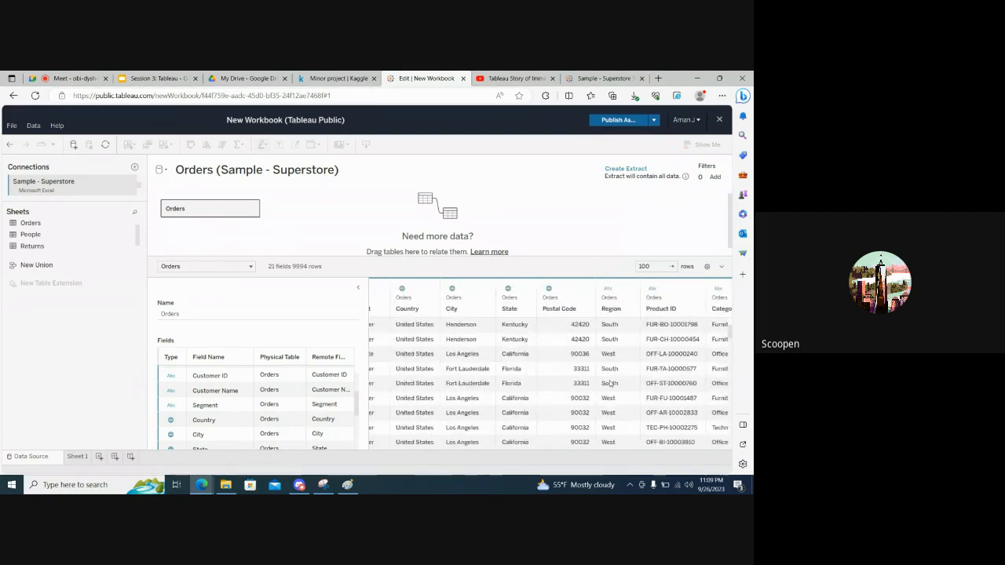
scroll(610, 383, right, 5)
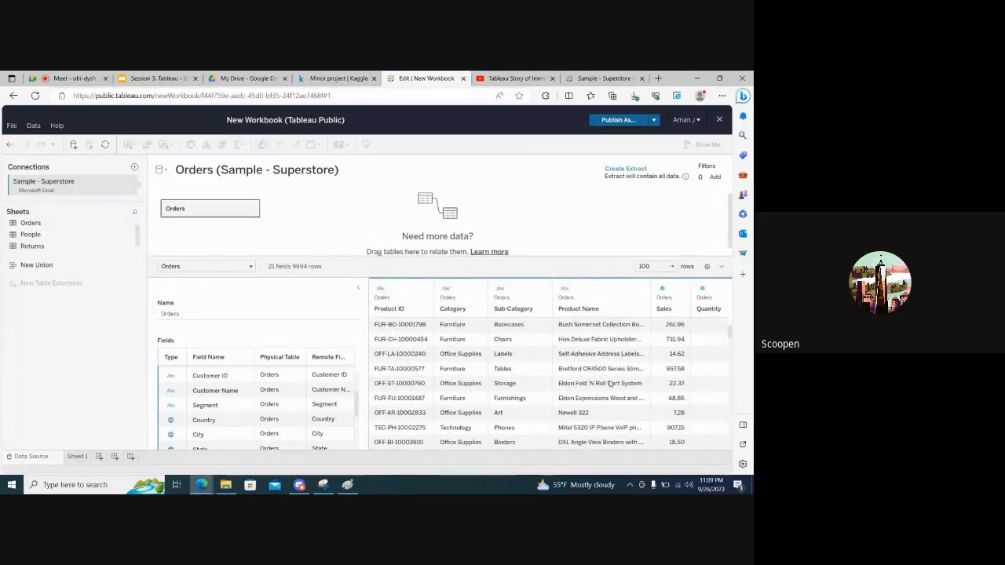
scroll(610, 384, right, 3)
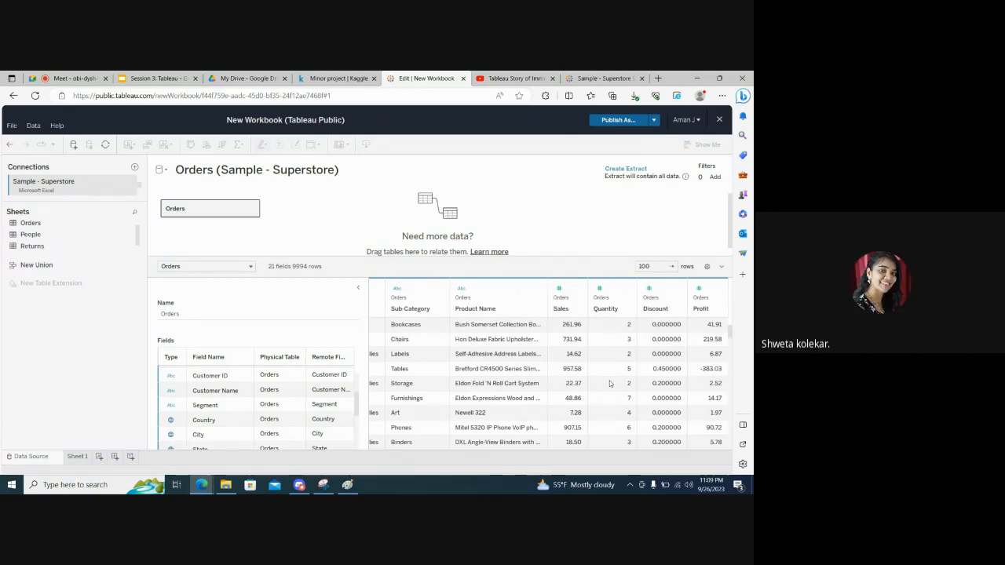
scroll(610, 384, left, 10)
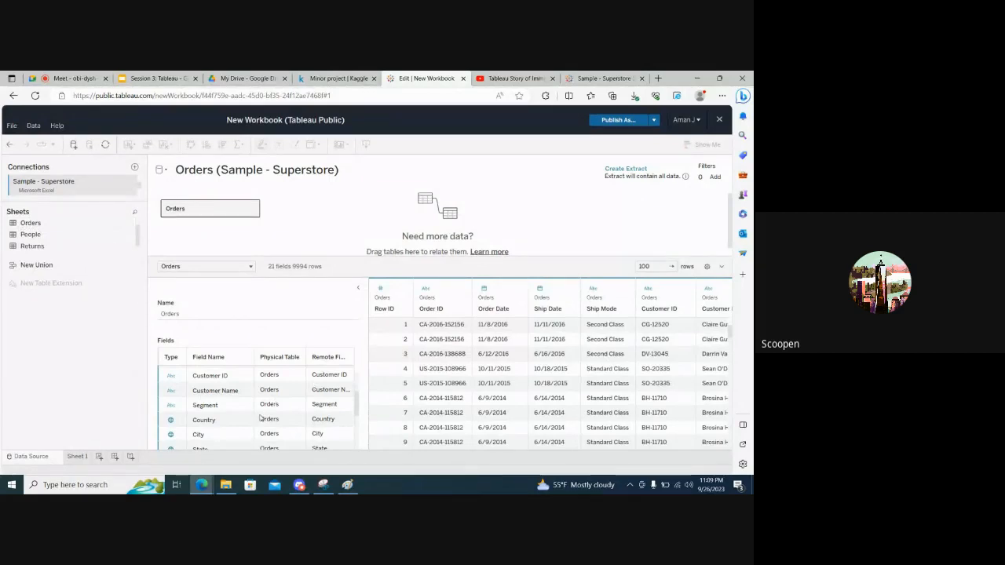
Review the Orders field list with its data types, and compare it with the Sales, Quantity, Discount and Profit columns in the preview
scroll(261, 417, up, 3)
scroll(261, 417, down, 3)
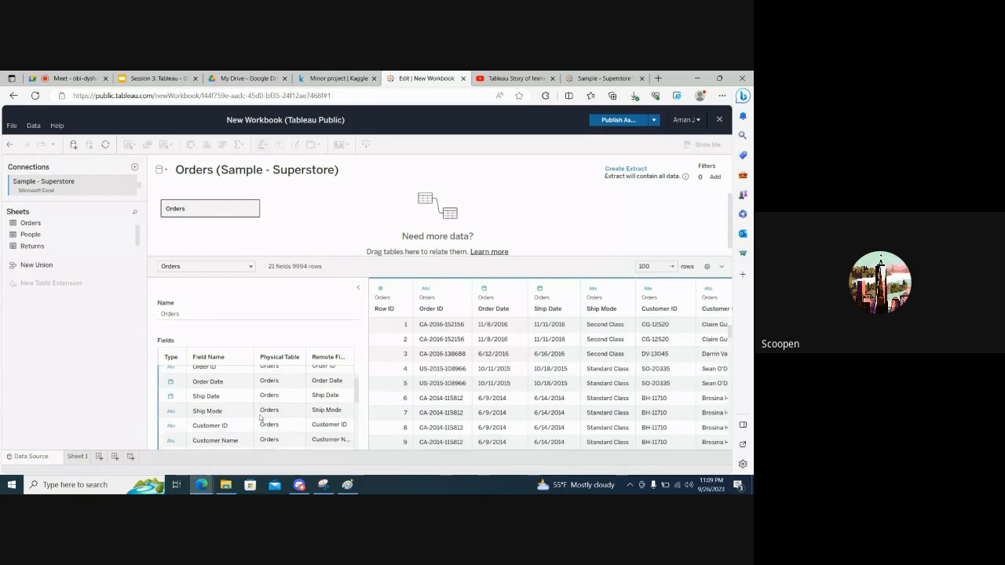
scroll(261, 417, down, 2)
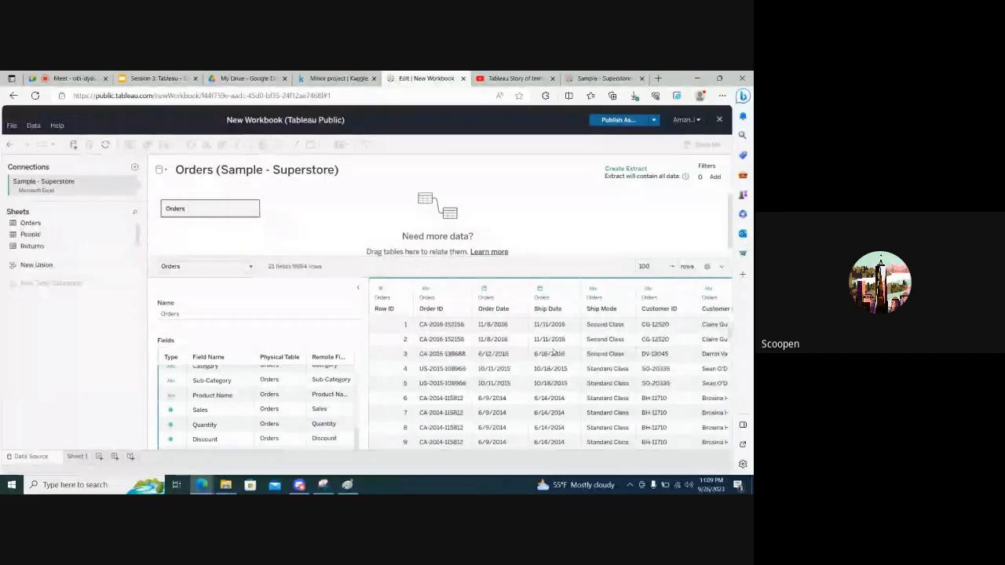
scroll(529, 382, right, 10)
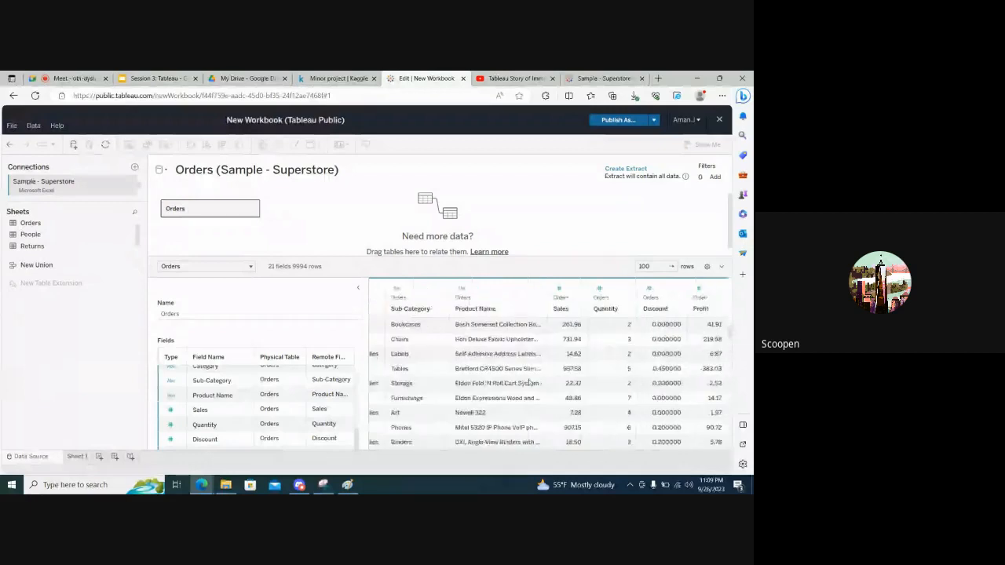
scroll(530, 382, left, 10)
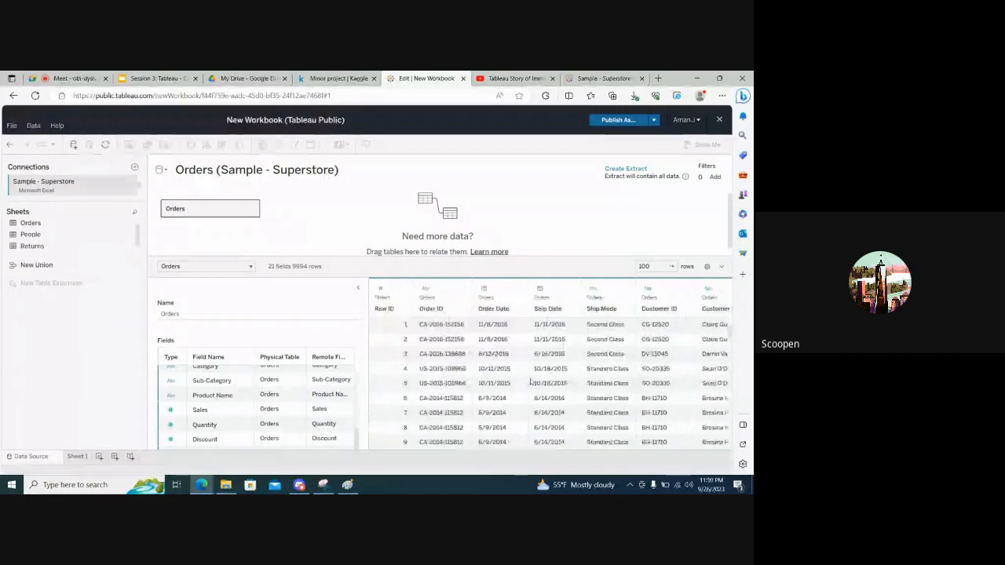
scroll(531, 382, right, 10)
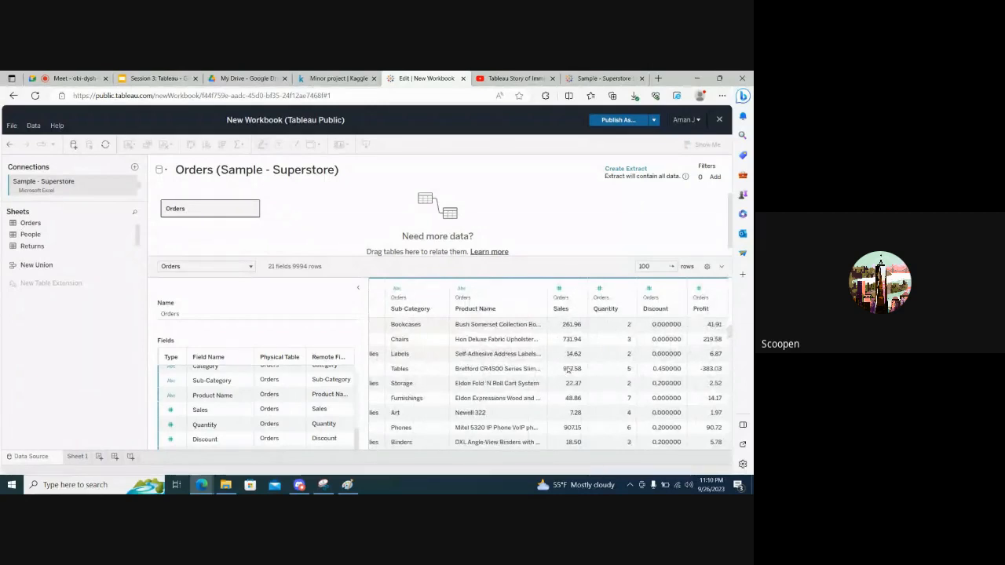
scroll(455, 370, left, 1)
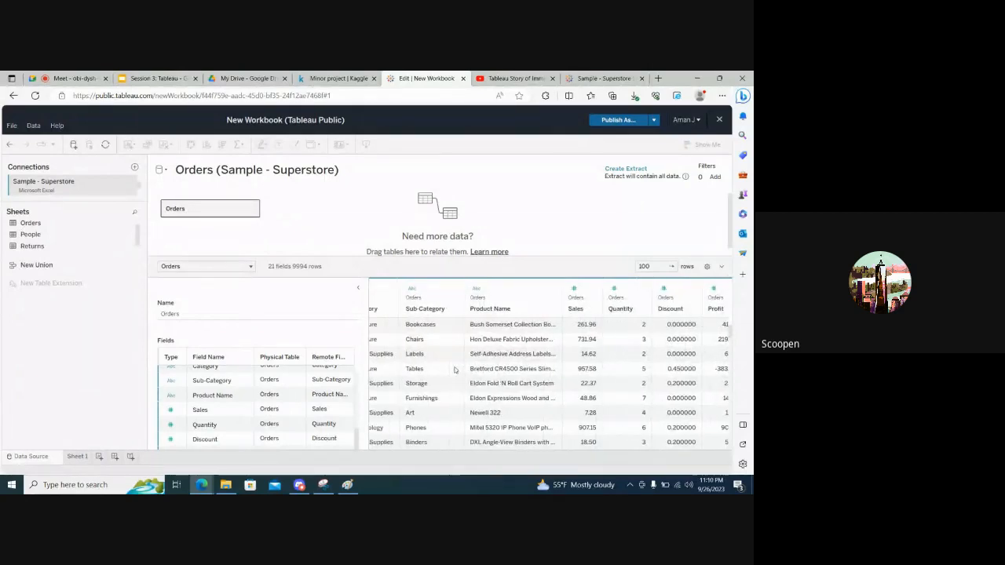
scroll(454, 369, left, 10)
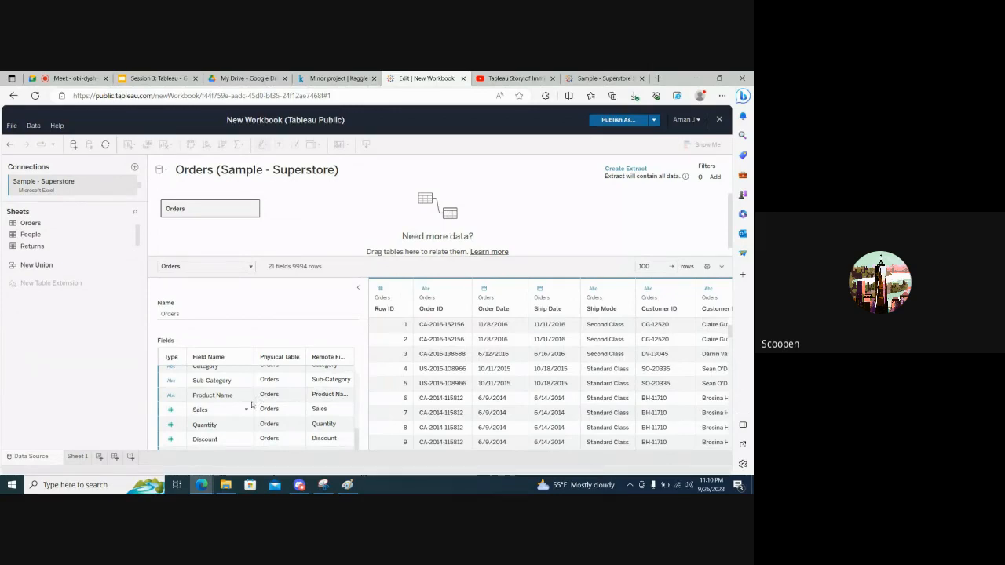
scroll(252, 405, up, 5)
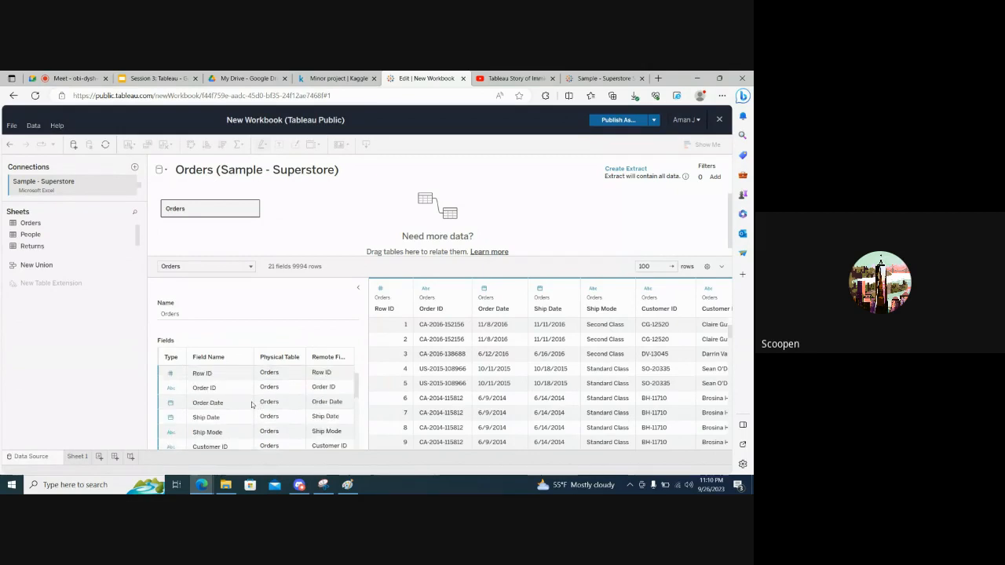
scroll(252, 405, down, 5)
scroll(253, 405, up, 5)
Open Sheet 1 and publish the workbook as Superstore_Dashboarding with sheets shown as tabs
click(79, 457)
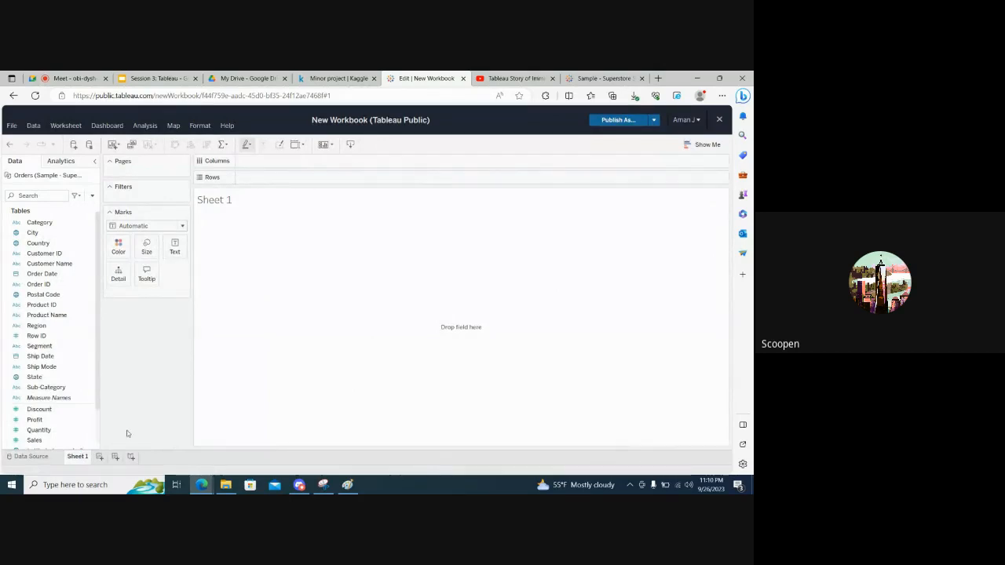
key(ctrl+s)
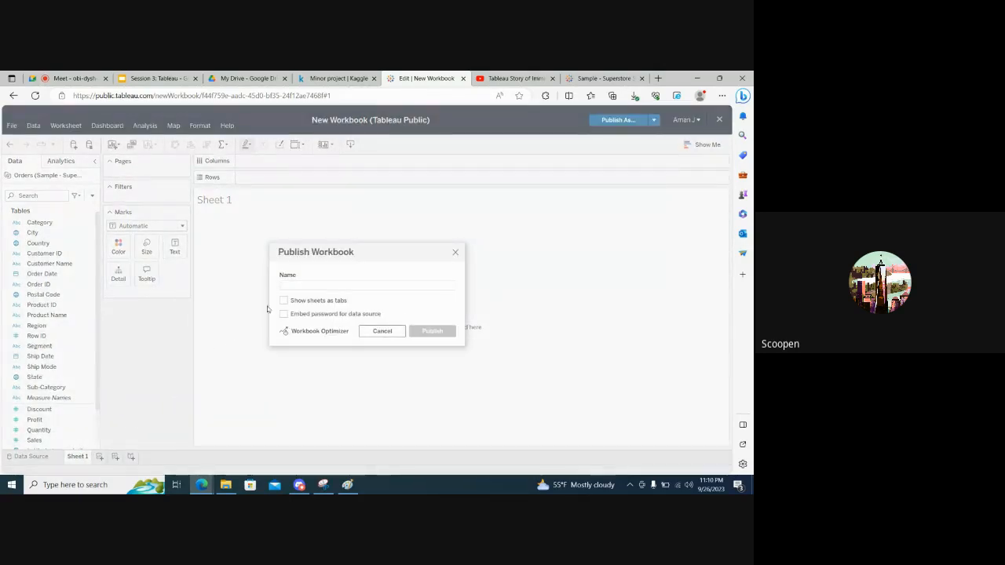
click(290, 287)
text(Su)
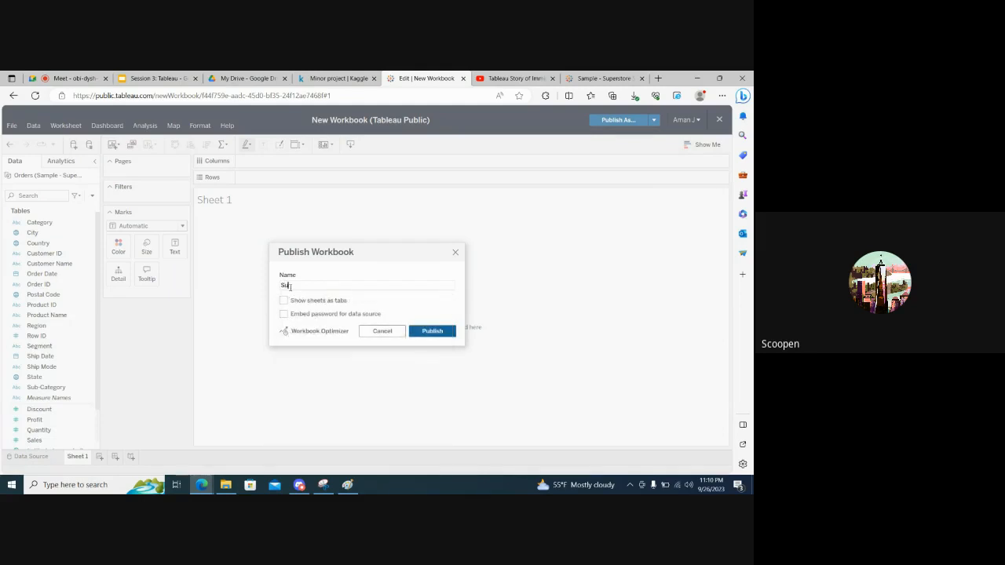
text(perstore)
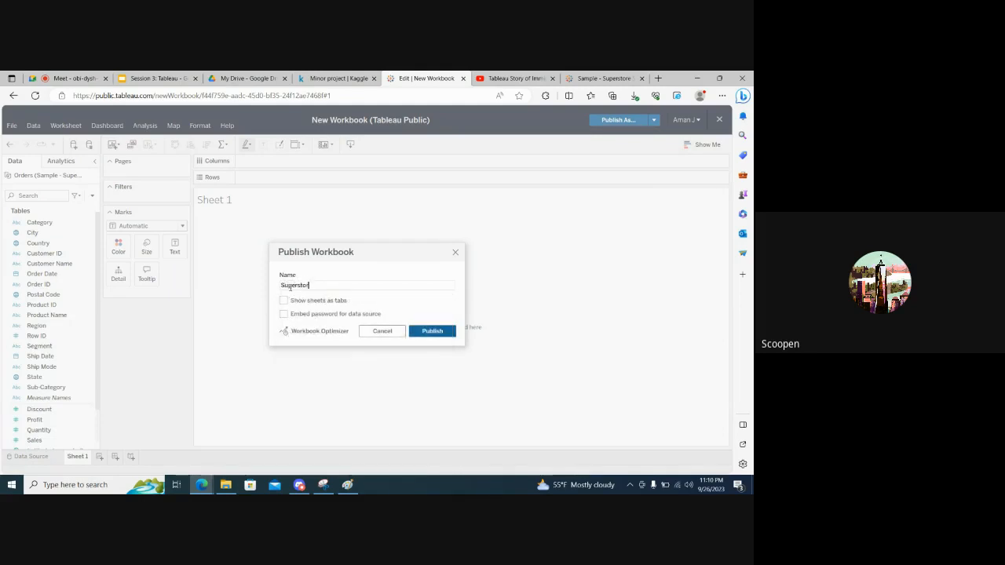
text(_Dashbo)
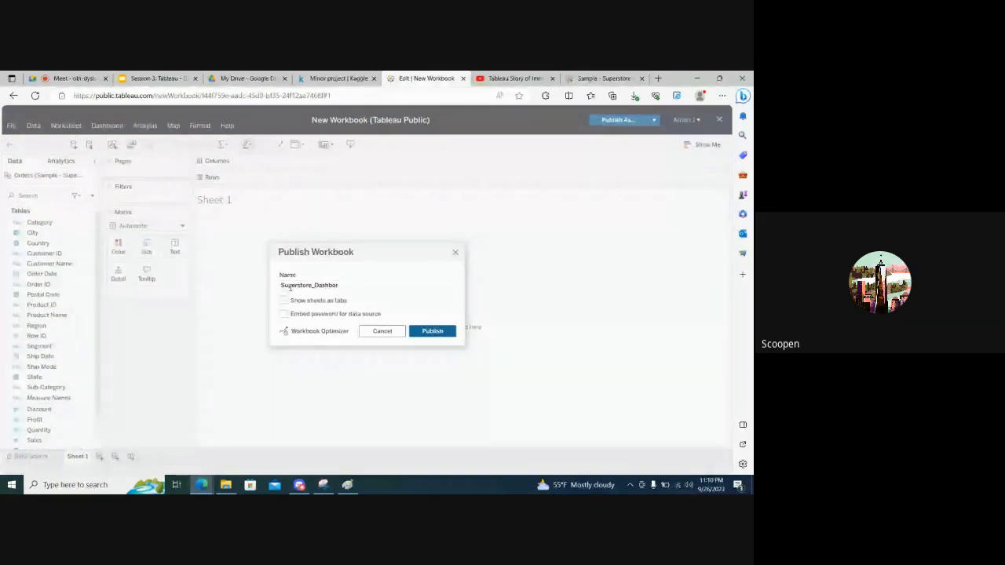
text(arding)
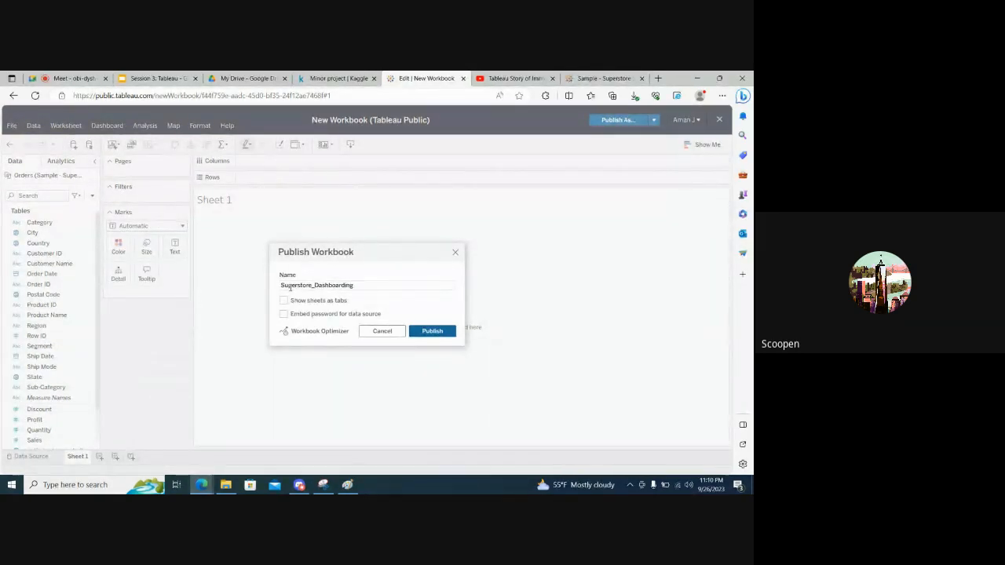
click(285, 301)
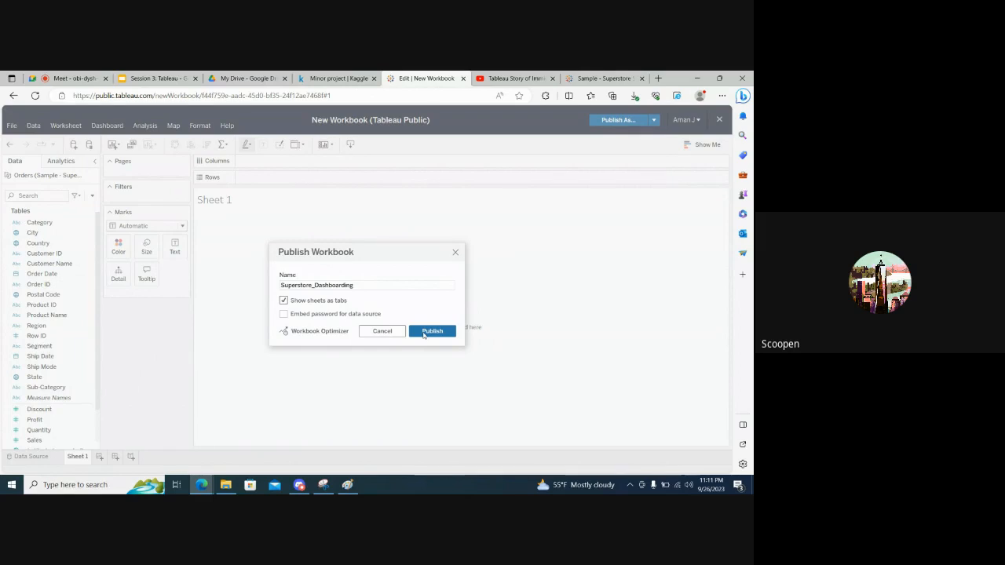
click(424, 333)
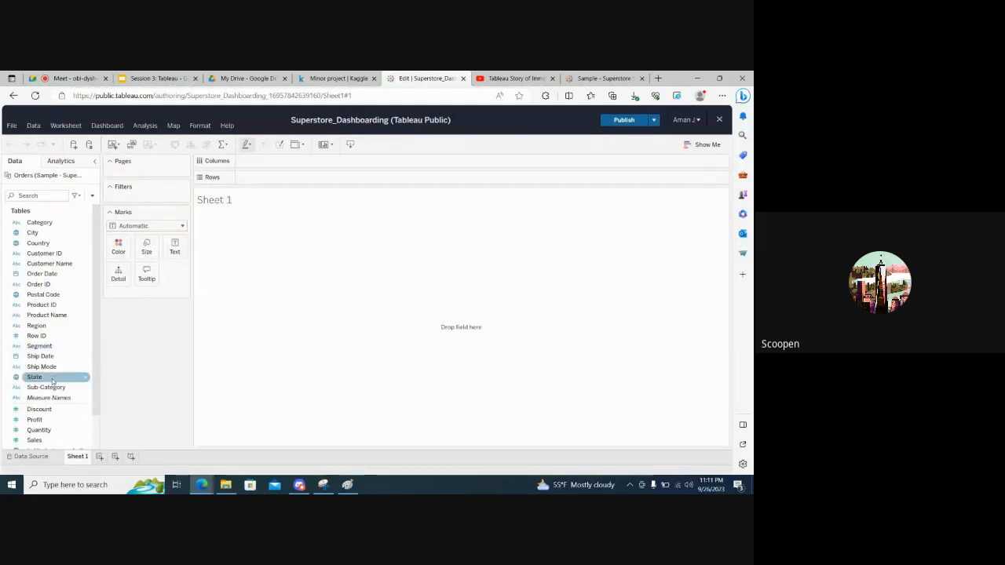
Look over the available data fields on Sheet 1 and check the list of required plots in the Session 3: Tableau slides
scroll(53, 380, down, 1)
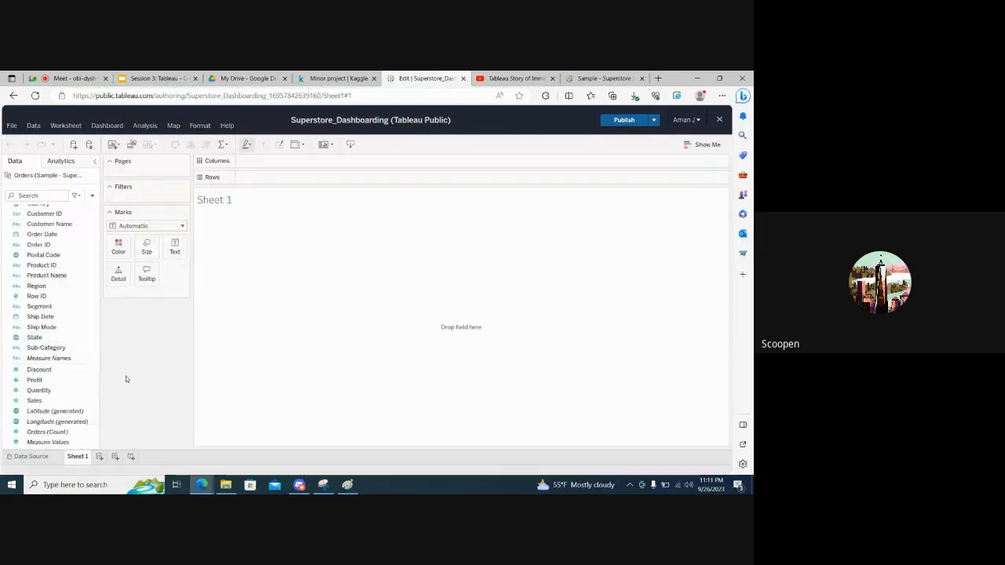
click(71, 338)
scroll(56, 338, up, 1)
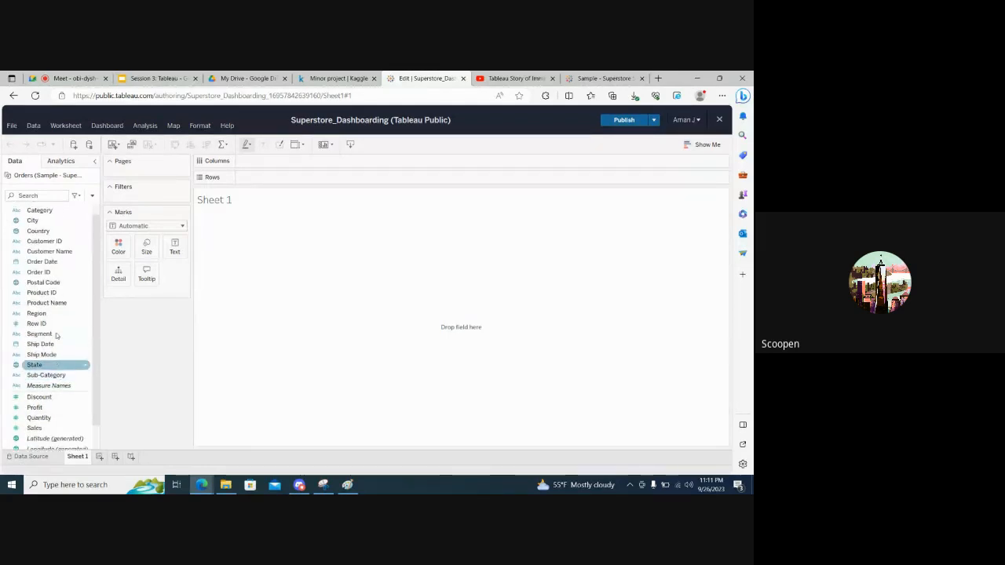
click(56, 336)
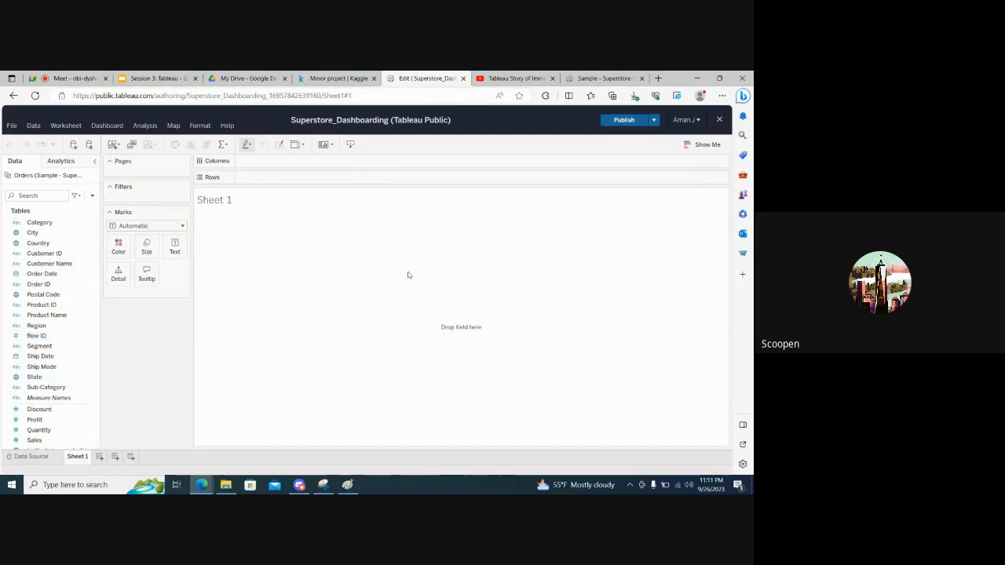
click(180, 74)
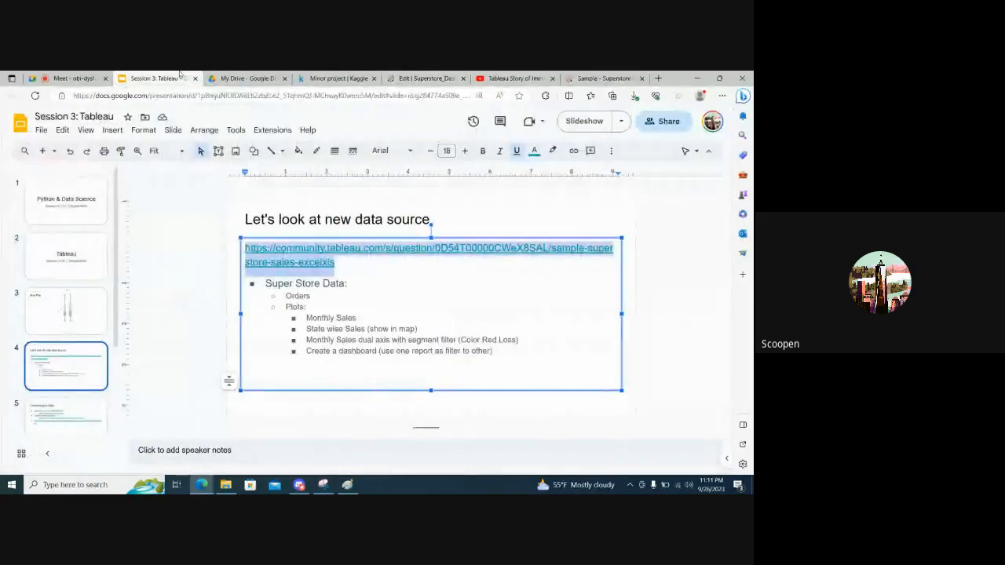
click(404, 323)
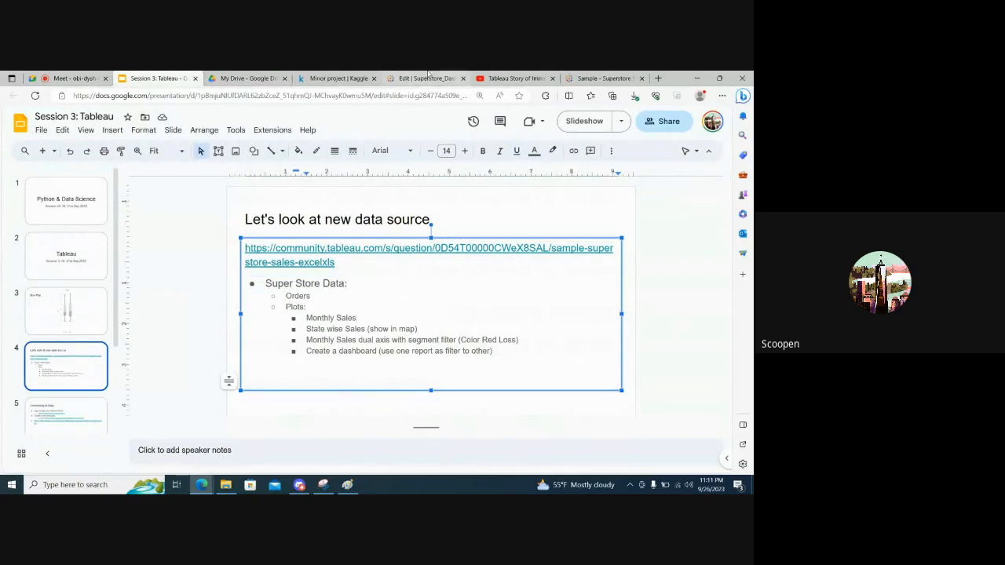
click(416, 78)
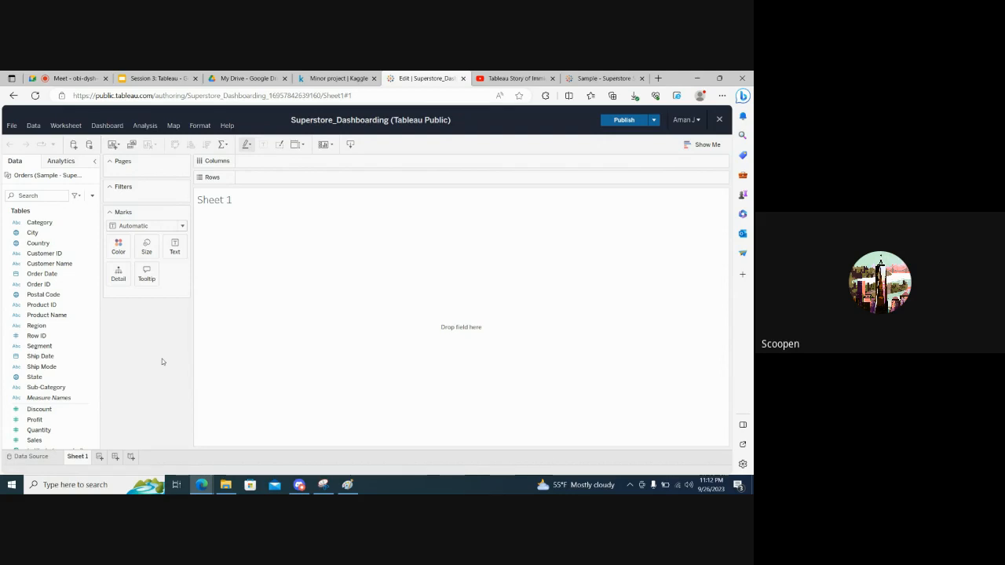
Switch to Paint and clear the old box-plot sketch from the canvas
click(323, 484)
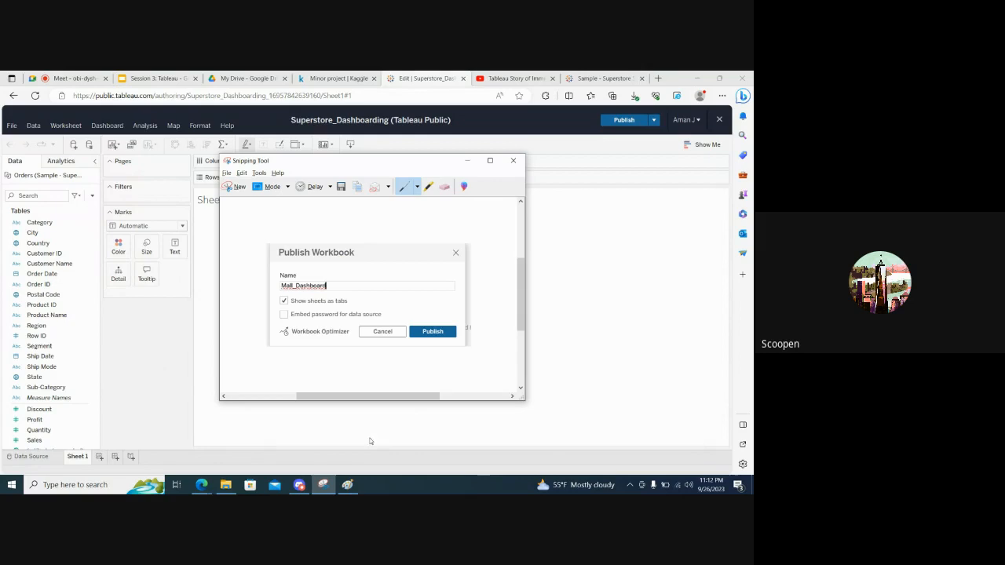
click(347, 485)
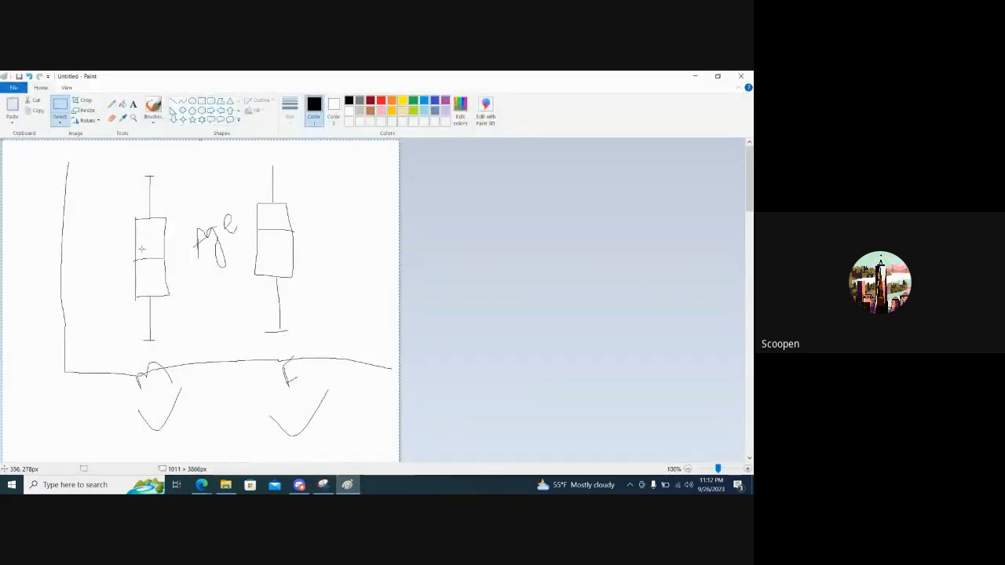
key(ctrl+a)
key(Delete)
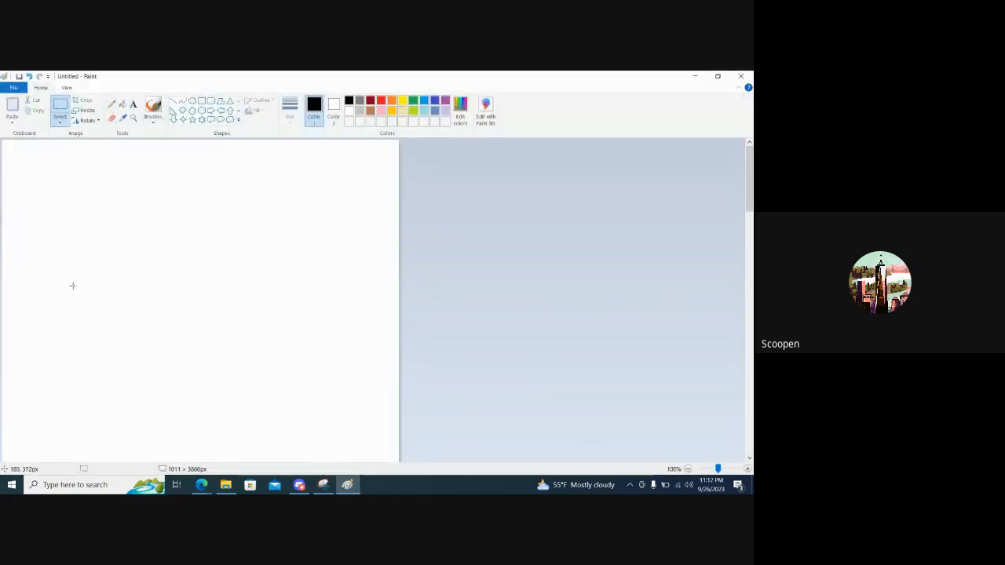
Sketch a line chart with the pencil, with month-year (m-y) on the horizontal axis, sales in $ on the vertical axis, and a fluctuating upward line
click(111, 104)
mouse_move(52, 186)
mouse_down()
mouse_move(41, 379)
mouse_move(304, 378)
mouse_up()
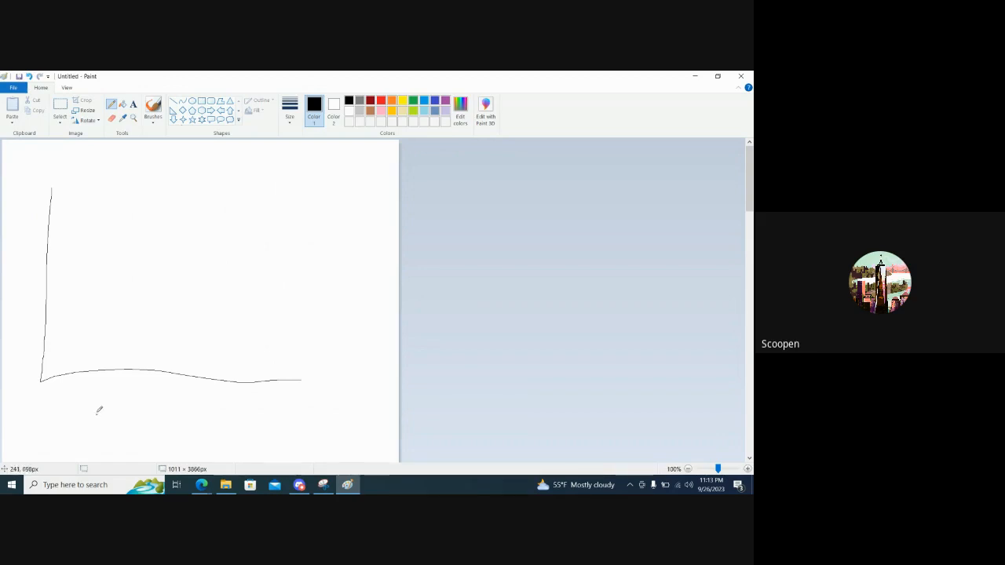
drag(118, 405, 153, 429)
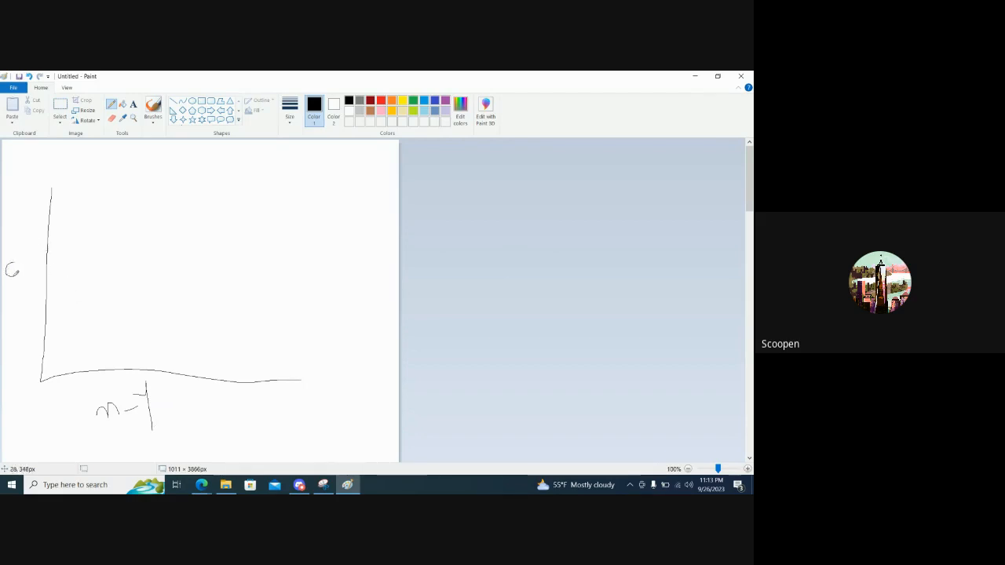
drag(27, 269, 32, 280)
key(ctrl+z)
drag(16, 211, 26, 240)
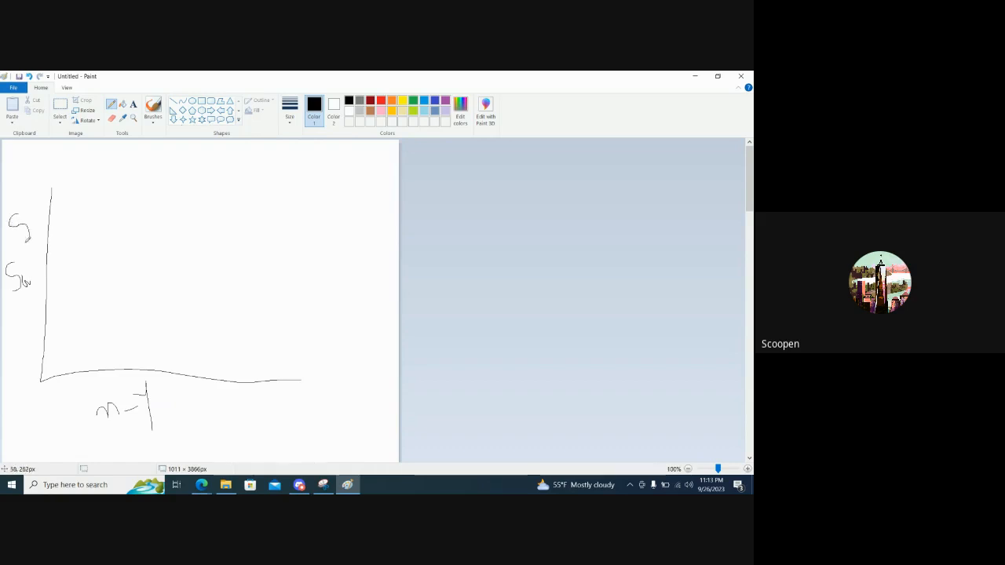
drag(11, 207, 33, 255)
mouse_move(59, 325)
mouse_down()
mouse_move(89, 304)
mouse_move(123, 320)
mouse_move(135, 288)
mouse_move(174, 270)
mouse_up()
mouse_move(220, 240)
mouse_down()
mouse_move(315, 223)
mouse_move(368, 230)
mouse_up()
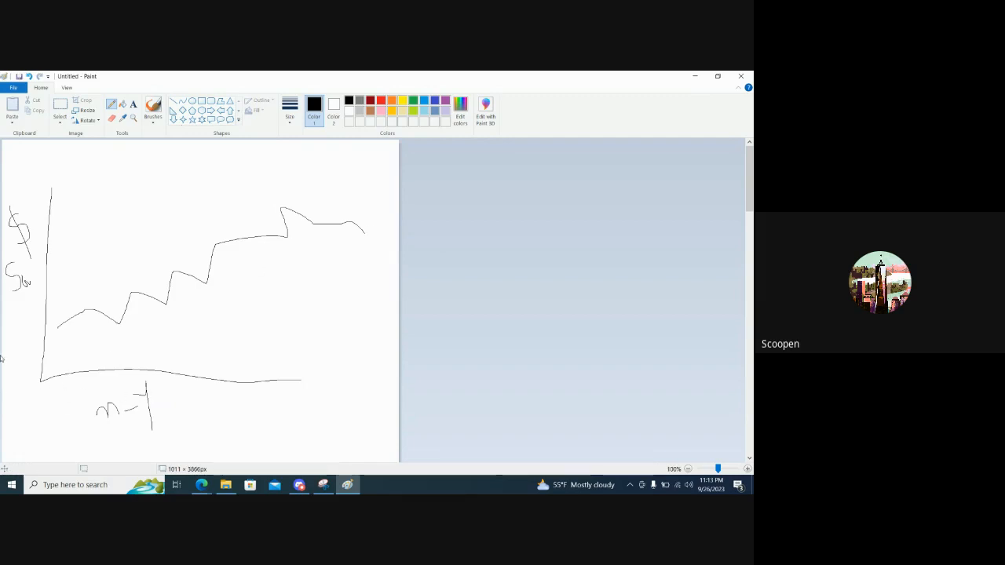
Switch to Tableau Public and place the Order Date field on the Columns shelf of Sheet 1
key(alt+Tab)
key(alt+Tab)
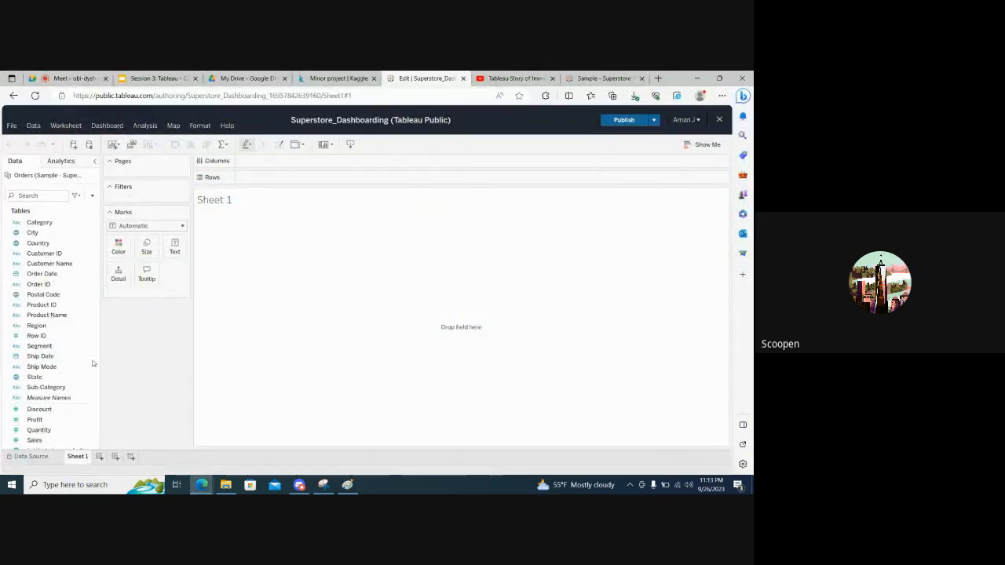
click(42, 367)
scroll(42, 365, down, 2)
scroll(43, 363, up, 2)
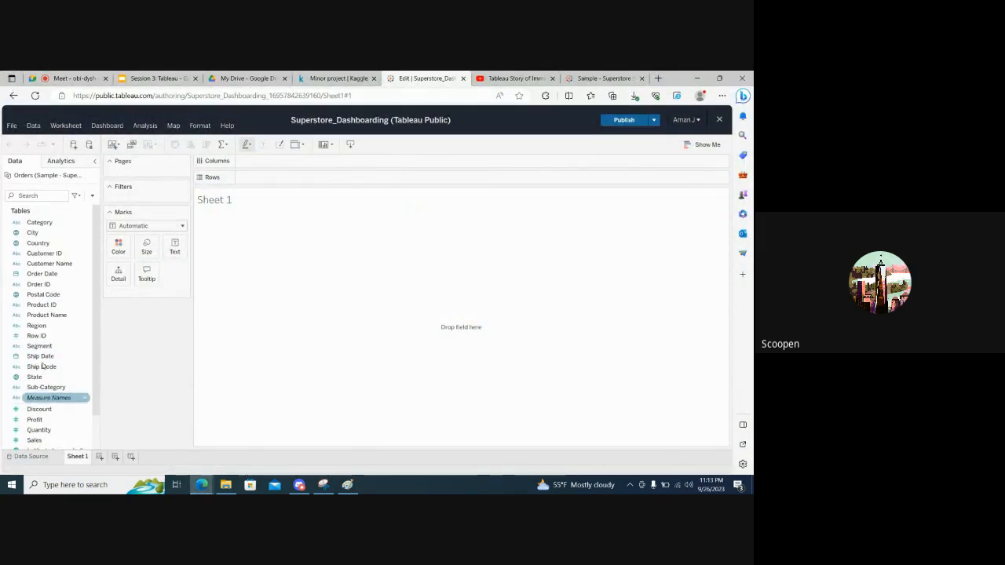
click(43, 254)
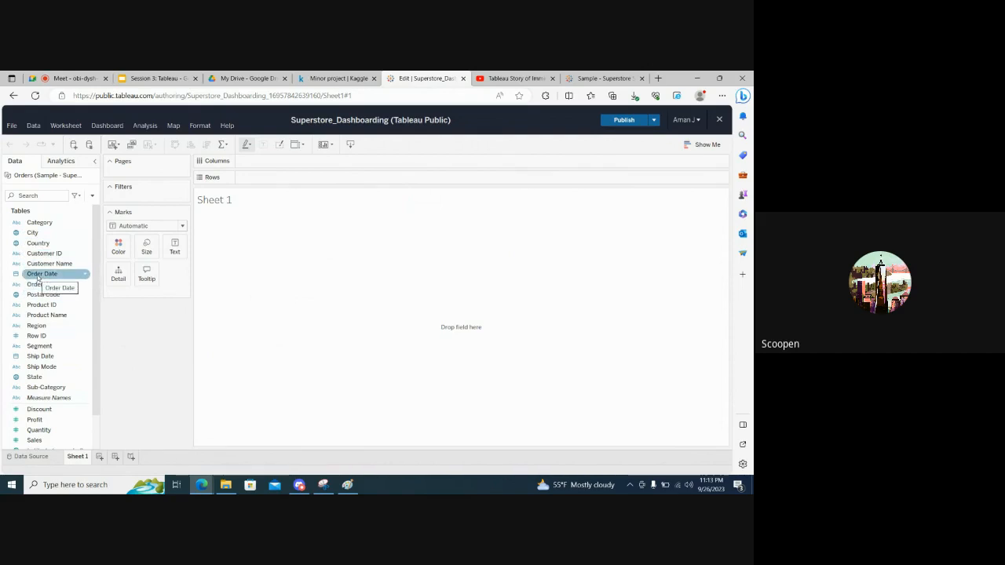
drag(37, 278, 282, 163)
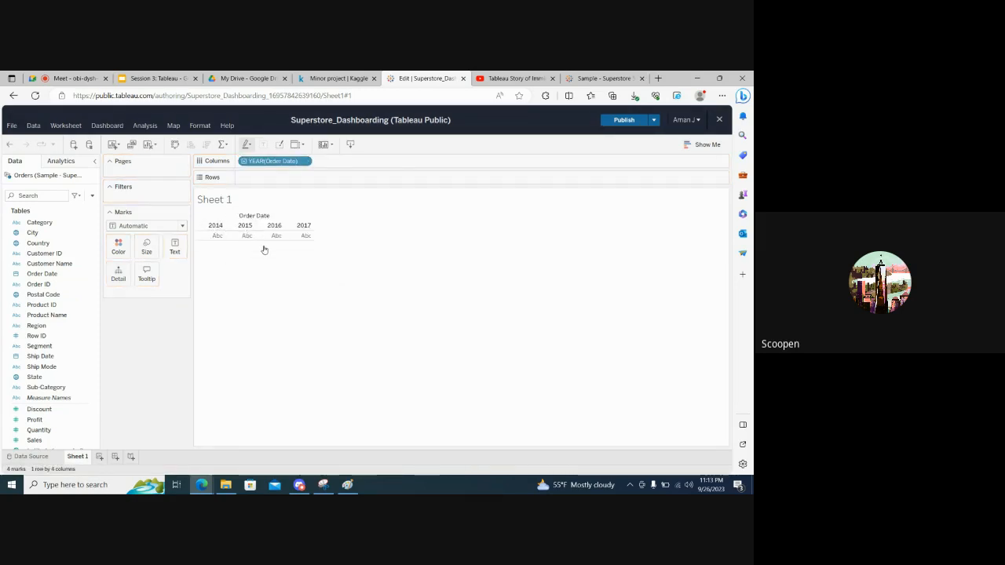
Drill the Order Date columns down through quarter, month and day, and collapse them back to year
click(243, 161)
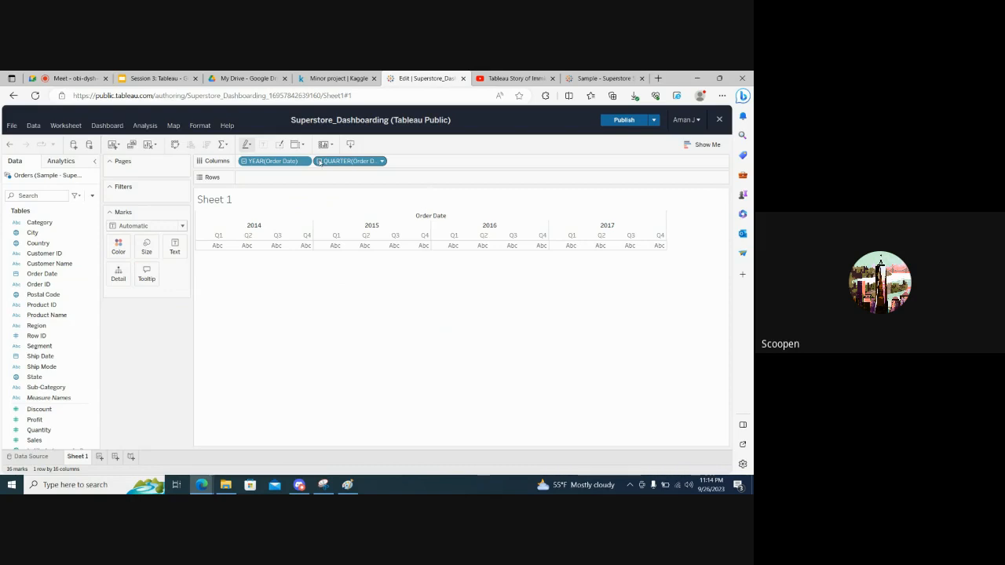
click(320, 162)
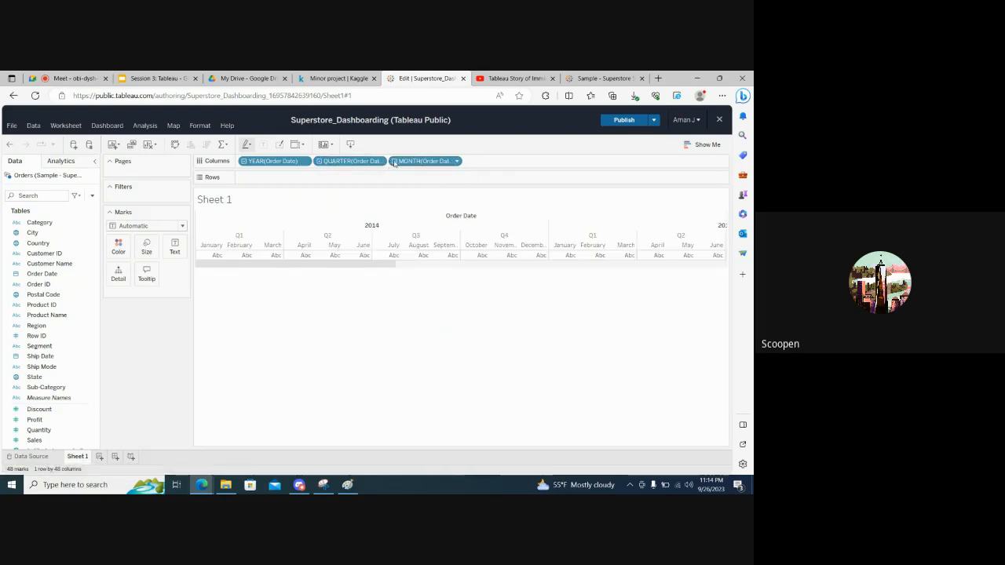
click(394, 163)
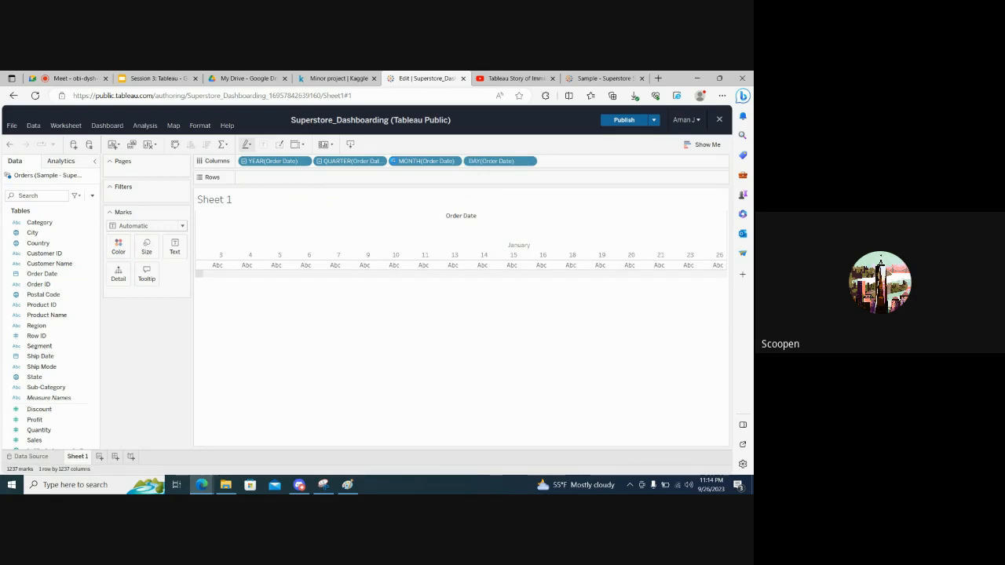
click(244, 161)
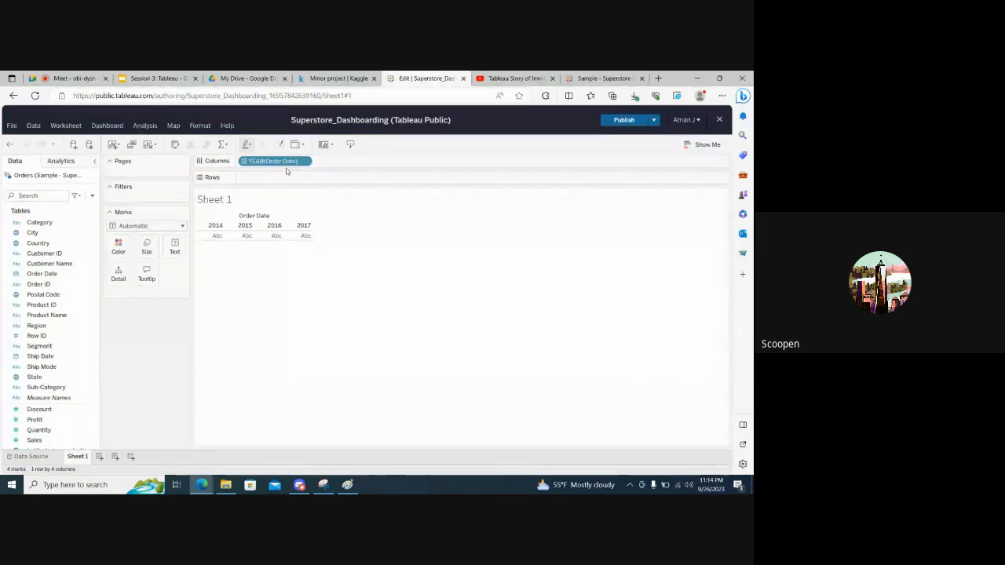
Circle the m-y axis label in the Paint sketch and return to the Tableau sheet
key(alt+Tab)
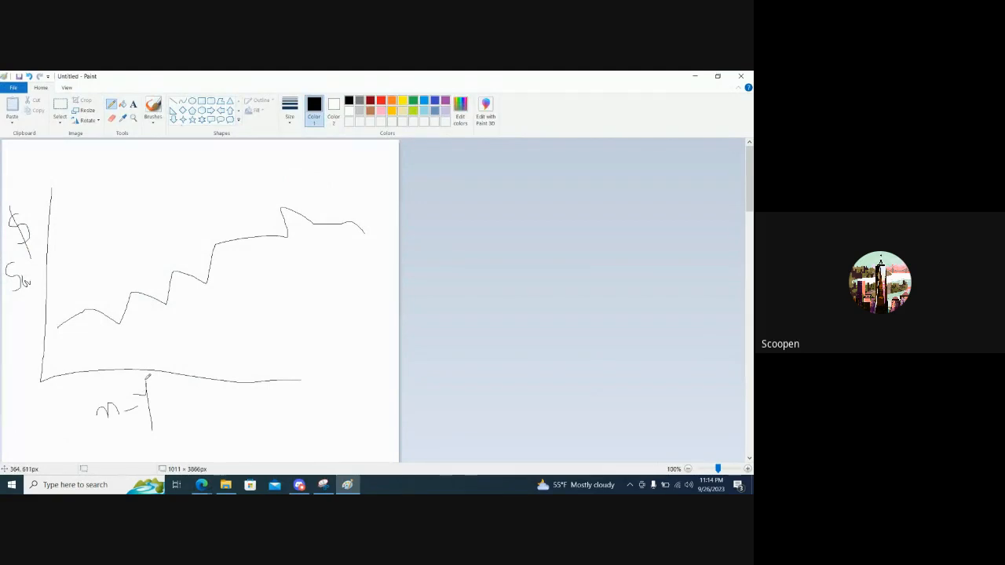
mouse_move(147, 385)
mouse_down()
mouse_move(91, 432)
mouse_move(168, 384)
mouse_move(113, 386)
mouse_up()
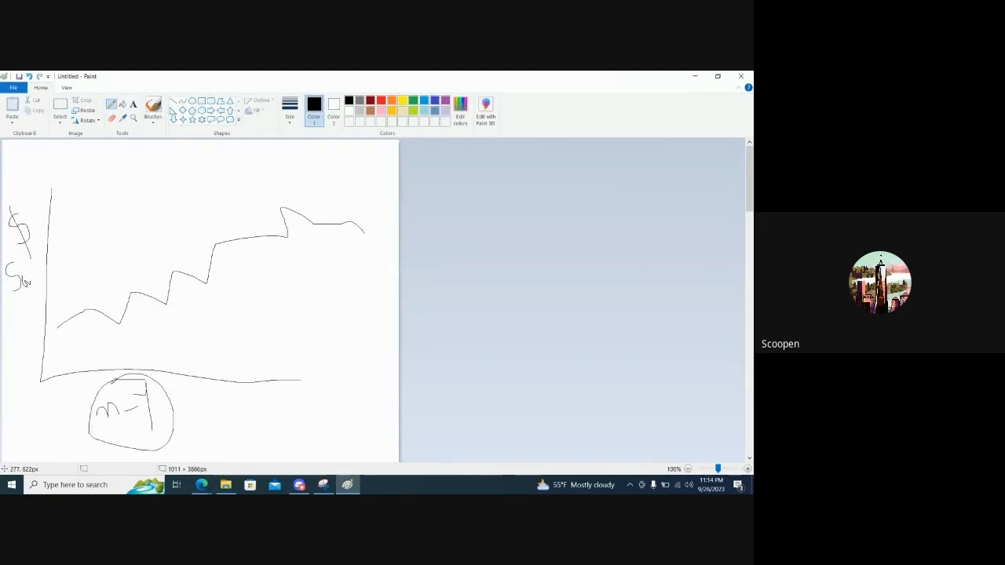
key(alt+Tab)
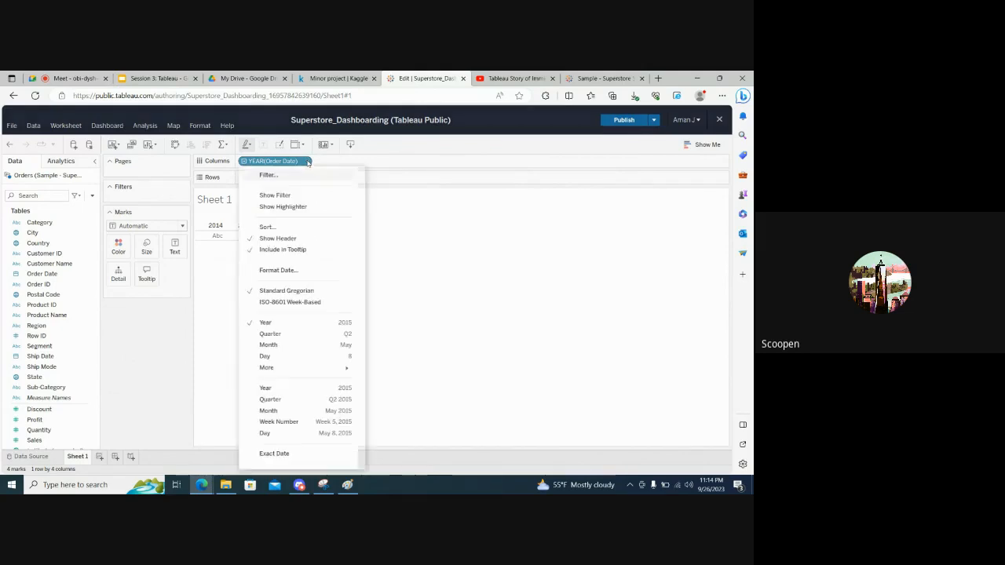
Switch the Order Date columns from years to the 'MMMM YYYY' date level and look along the month headers
click(308, 161)
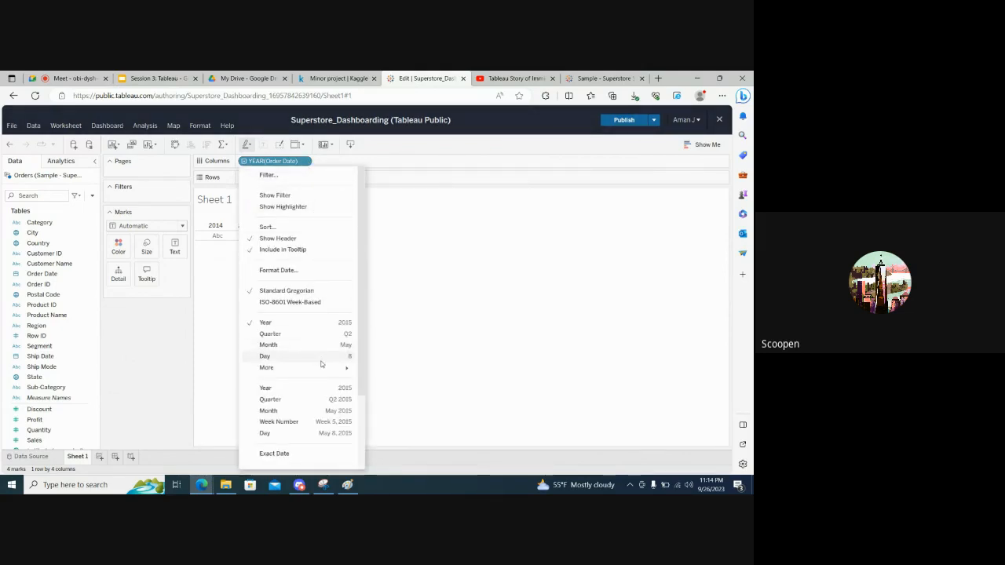
mouse_move(322, 371)
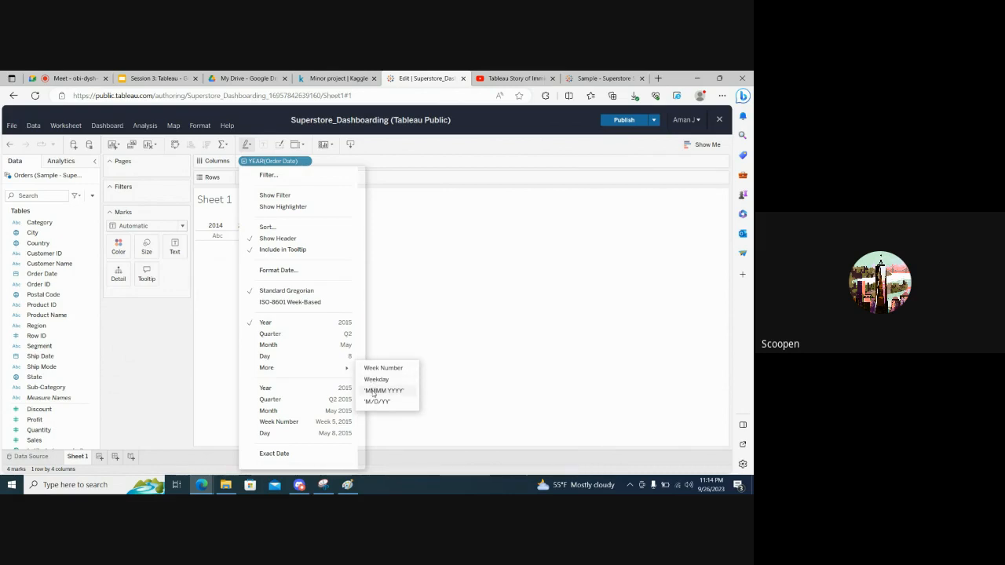
click(373, 391)
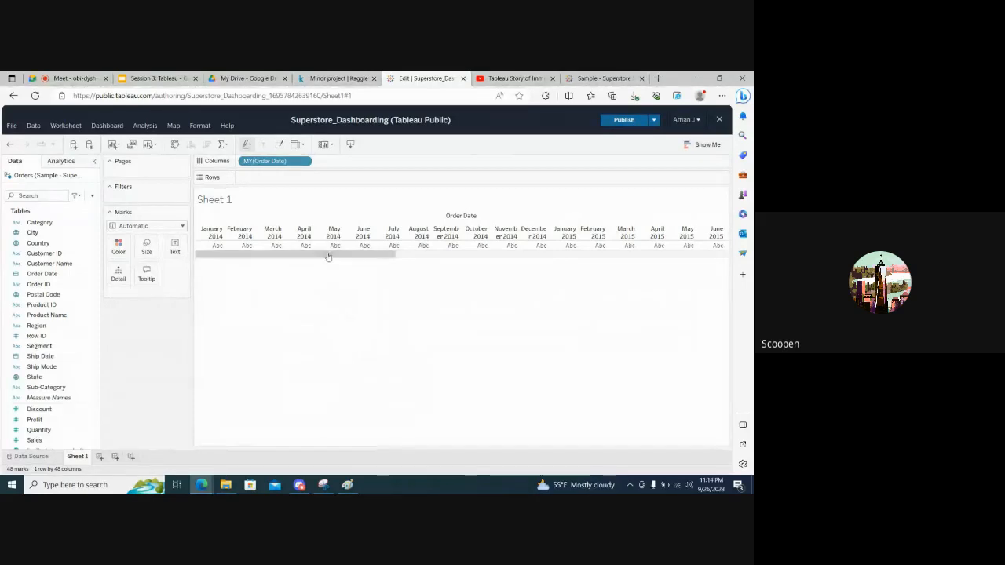
drag(328, 257, 359, 256)
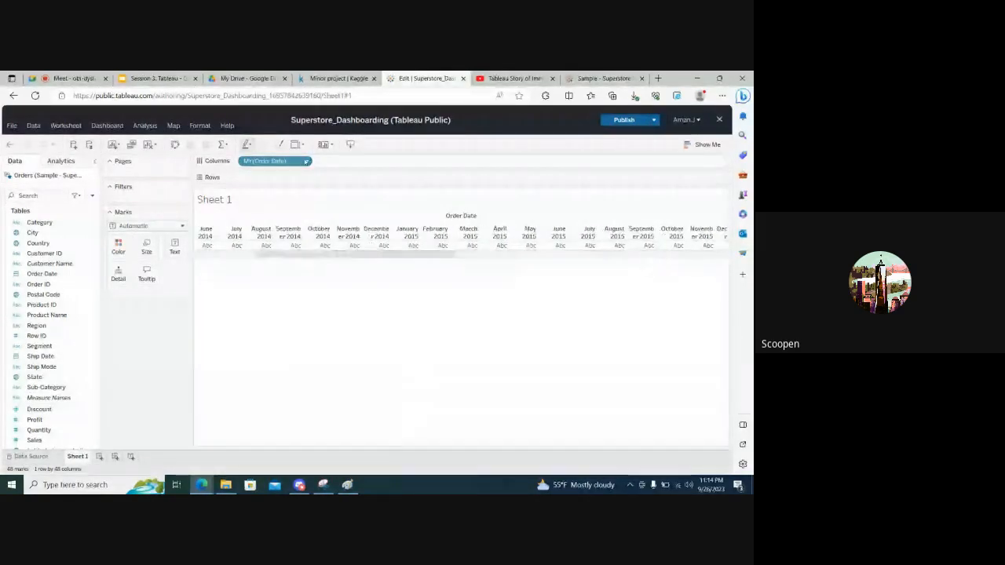
Set the Order Date columns back to the discrete Year level
click(305, 161)
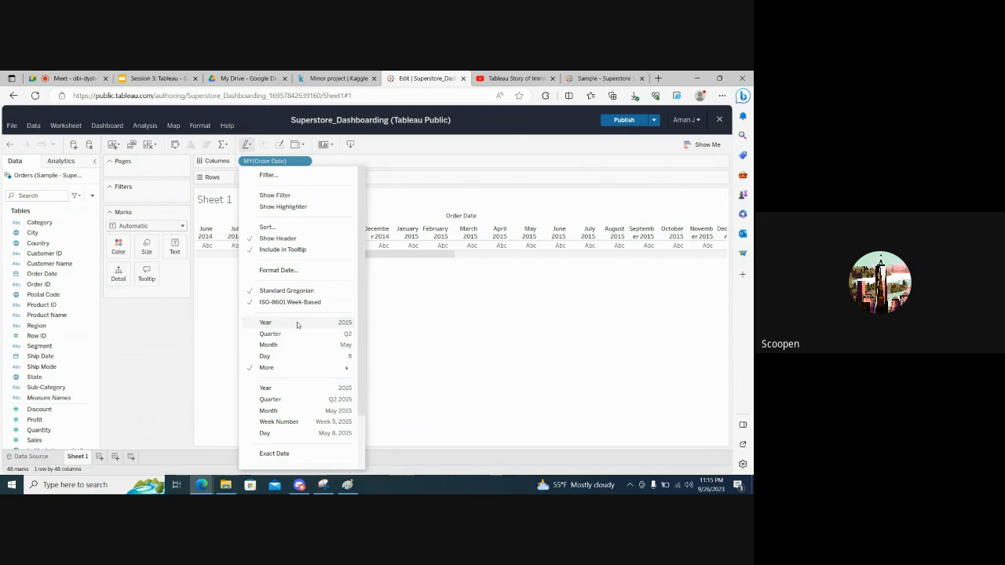
click(297, 323)
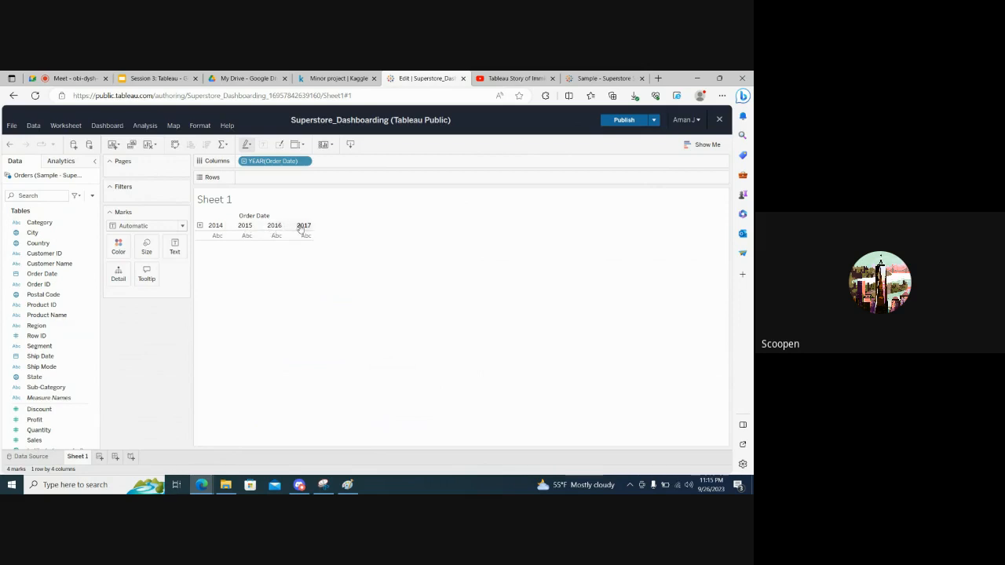
click(33, 274)
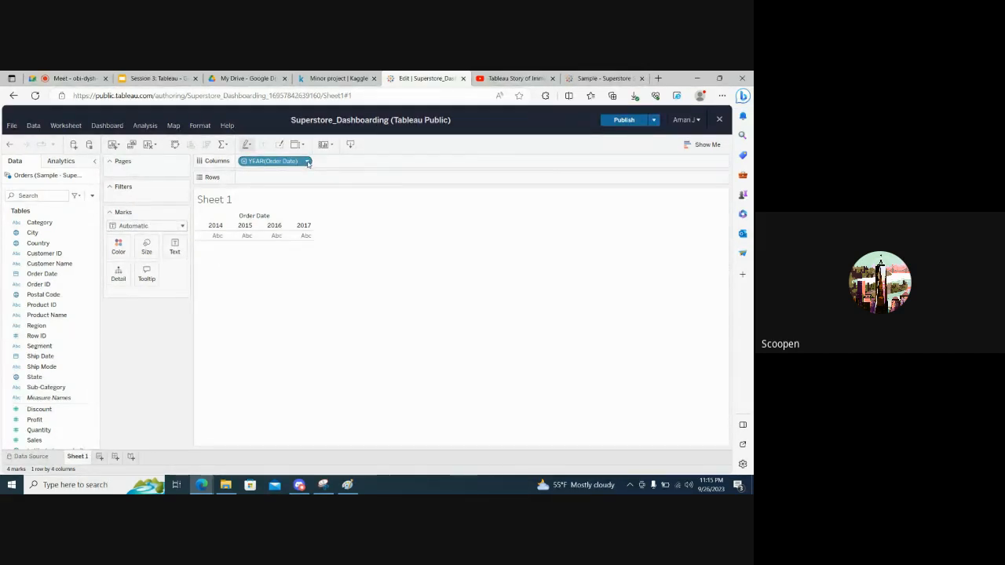
Review the date options of the Order Date columns and set them to the continuous Quarter level with year
click(308, 162)
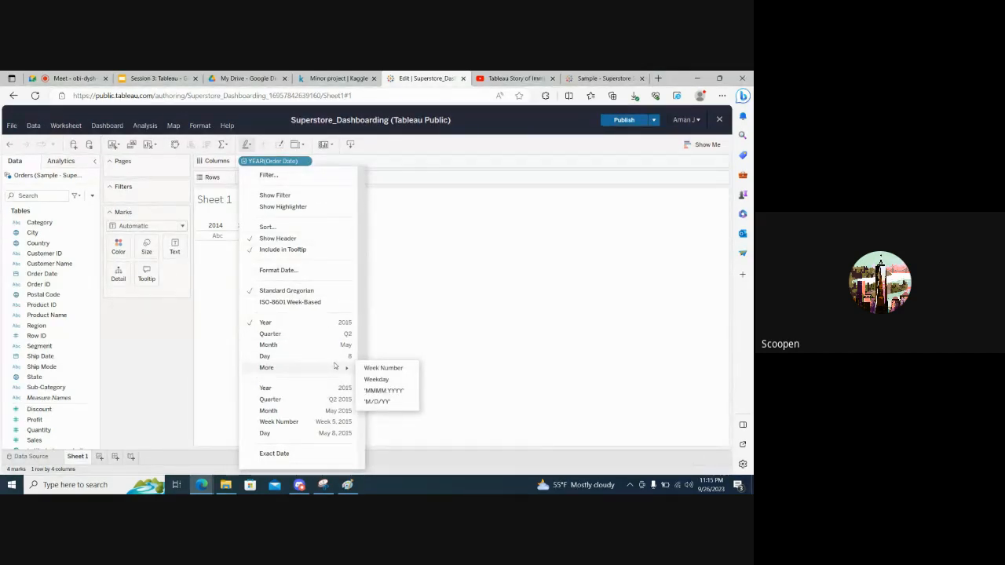
scroll(329, 434, down, 3)
mouse_move(285, 386)
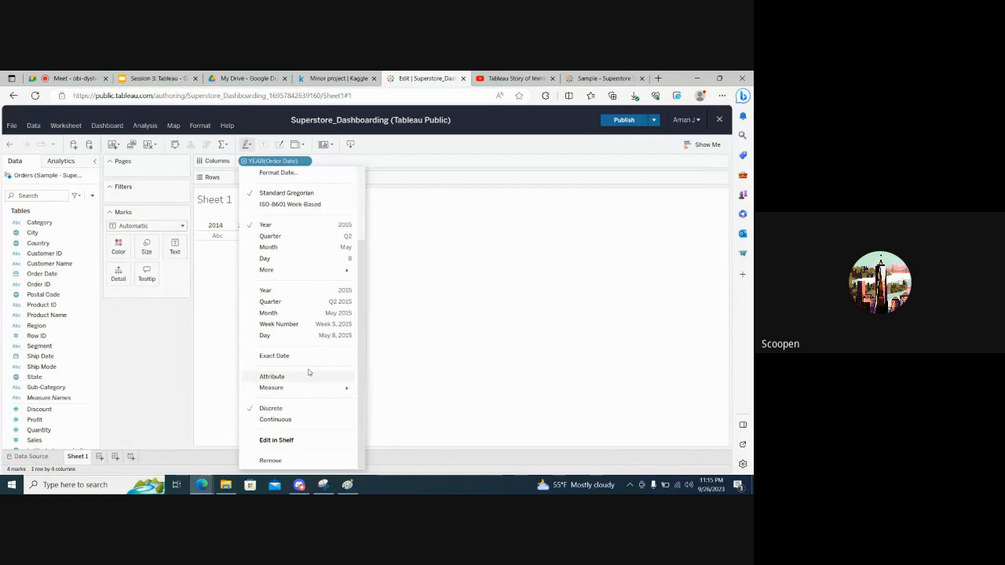
scroll(308, 373, up, 3)
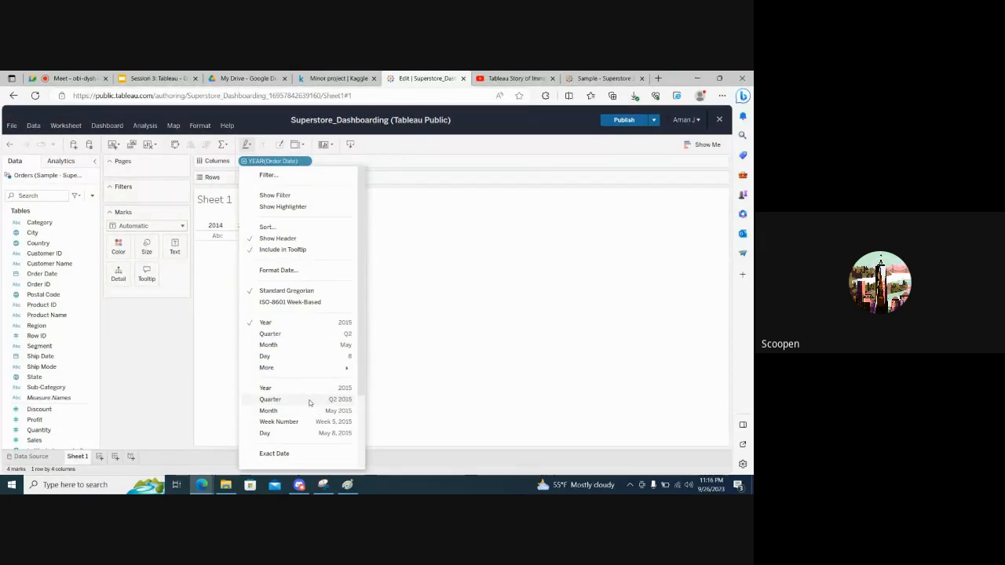
click(310, 402)
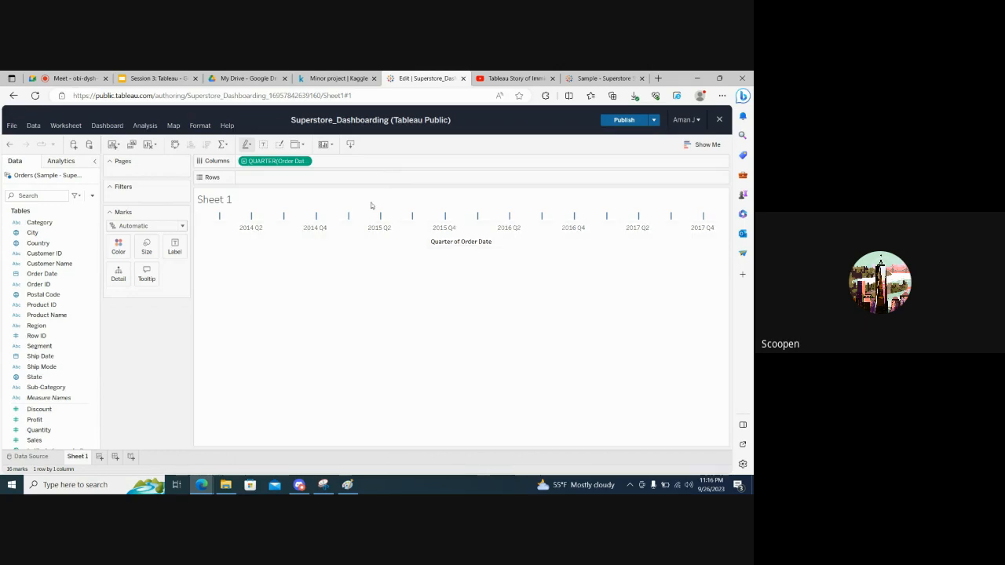
Set the Order Date columns to the 'MMMM YYYY' level and check the month headers from January 2014 to December 2017
click(280, 164)
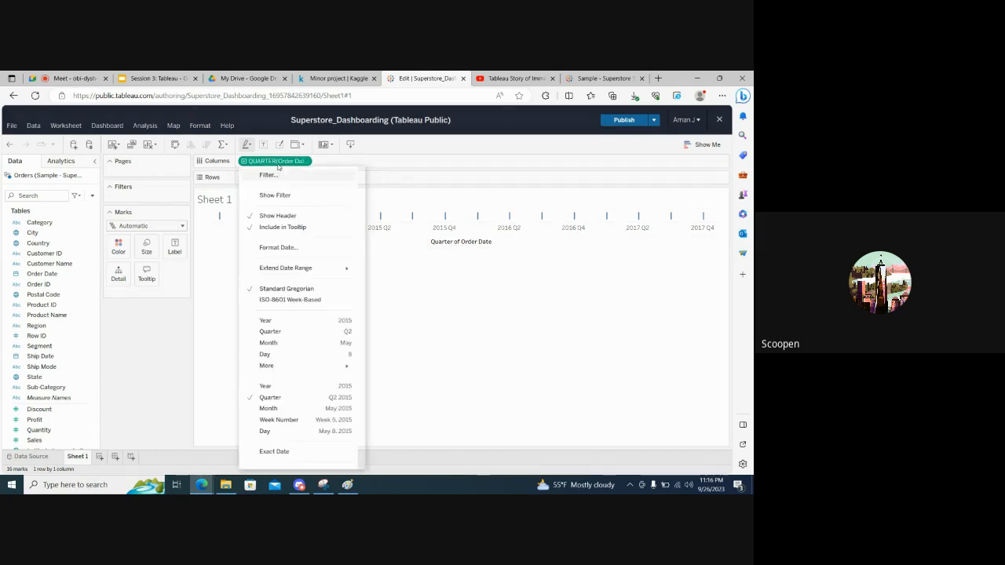
mouse_move(320, 366)
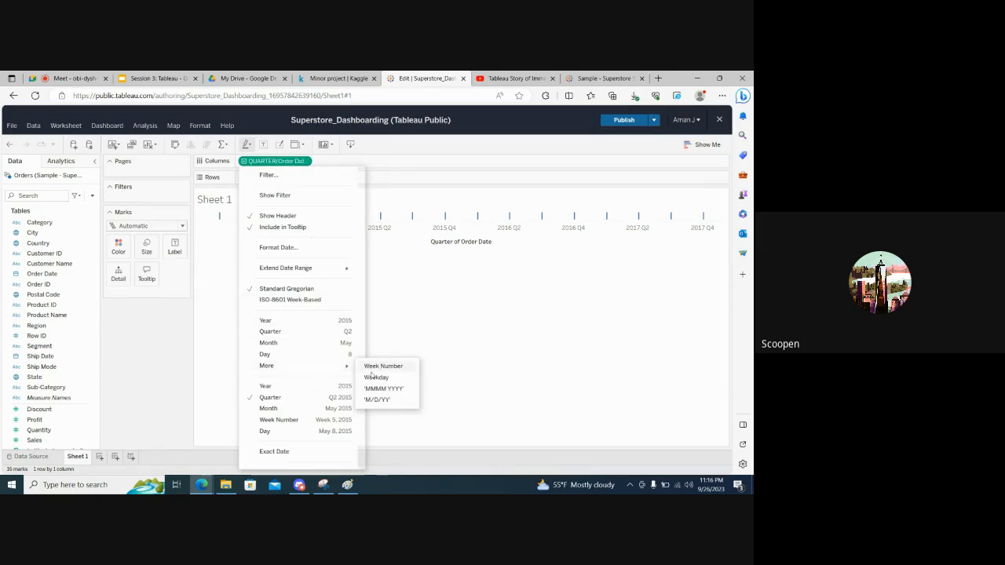
click(374, 388)
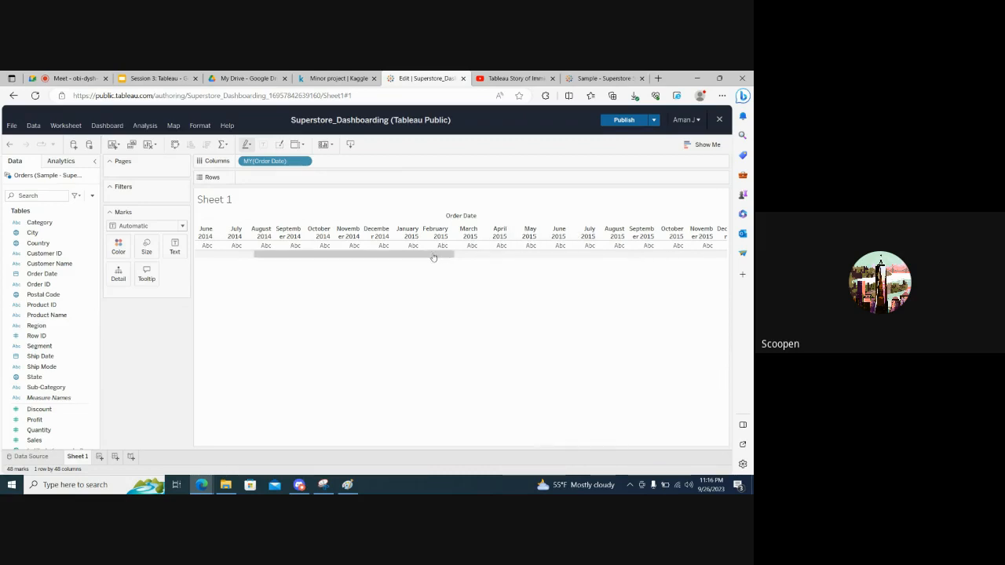
drag(432, 256, 724, 258)
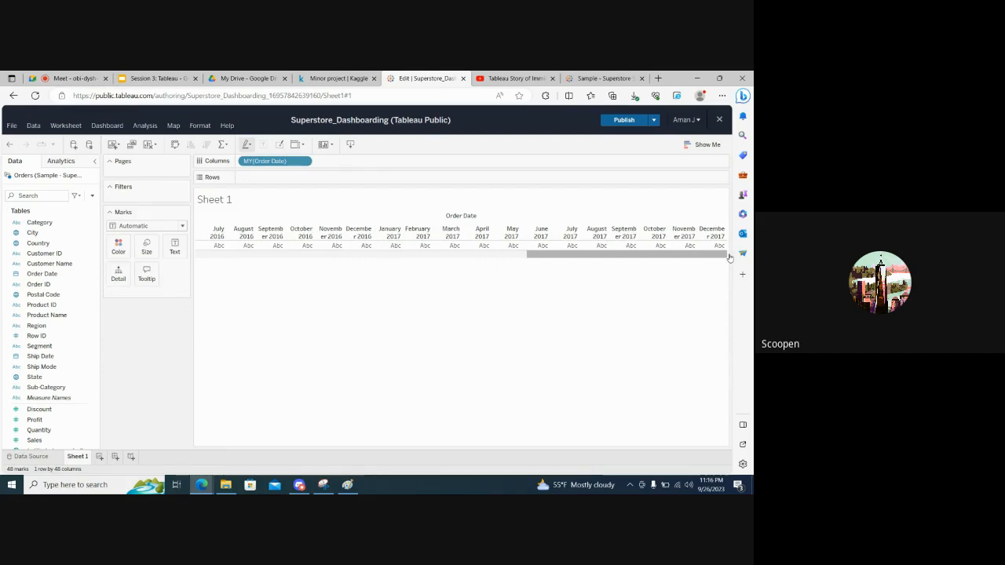
drag(729, 257, 585, 257)
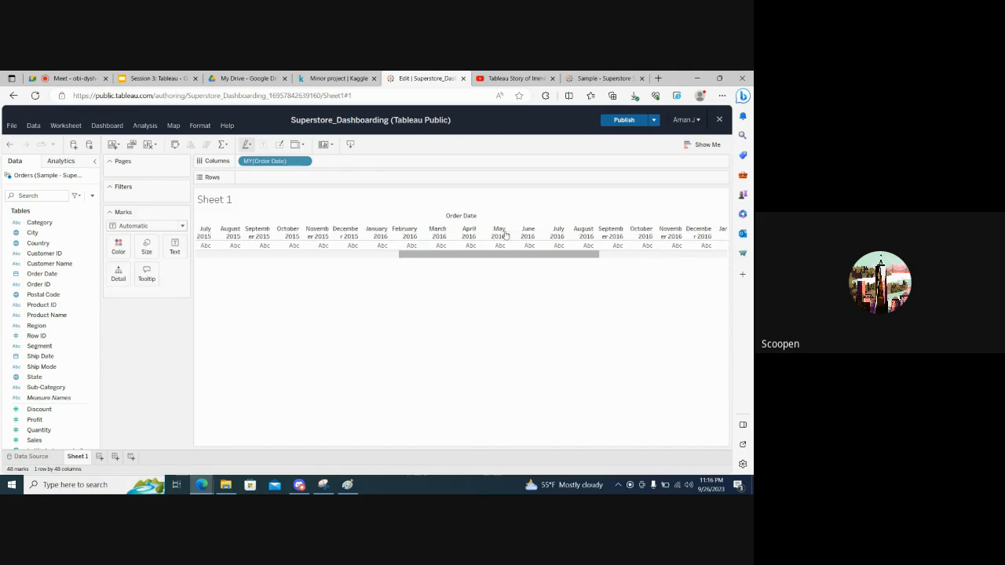
drag(507, 235, 315, 240)
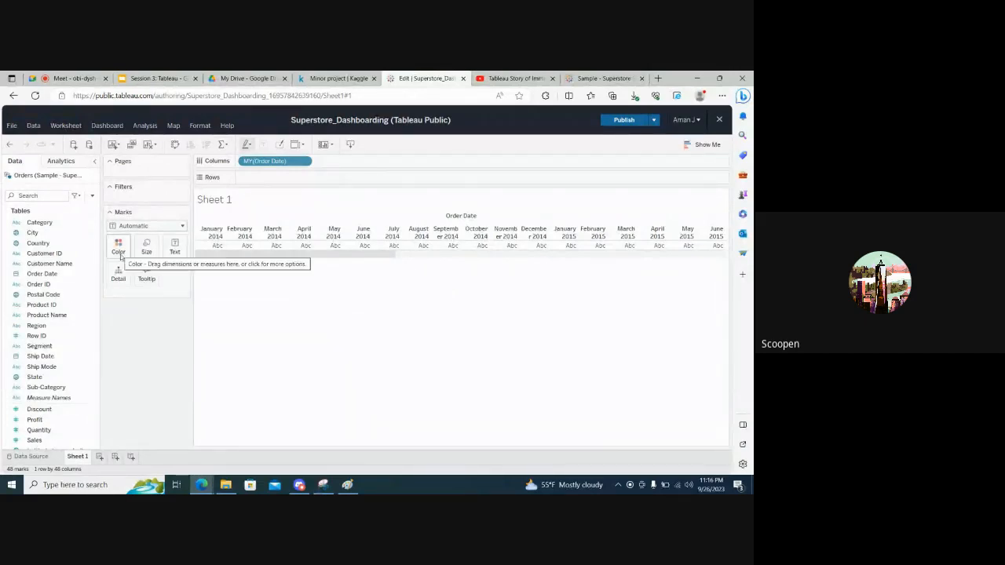
Add the Sales measure to the rows to plot summed sales for each month and year of Order Date
click(50, 378)
scroll(50, 378, down, 2)
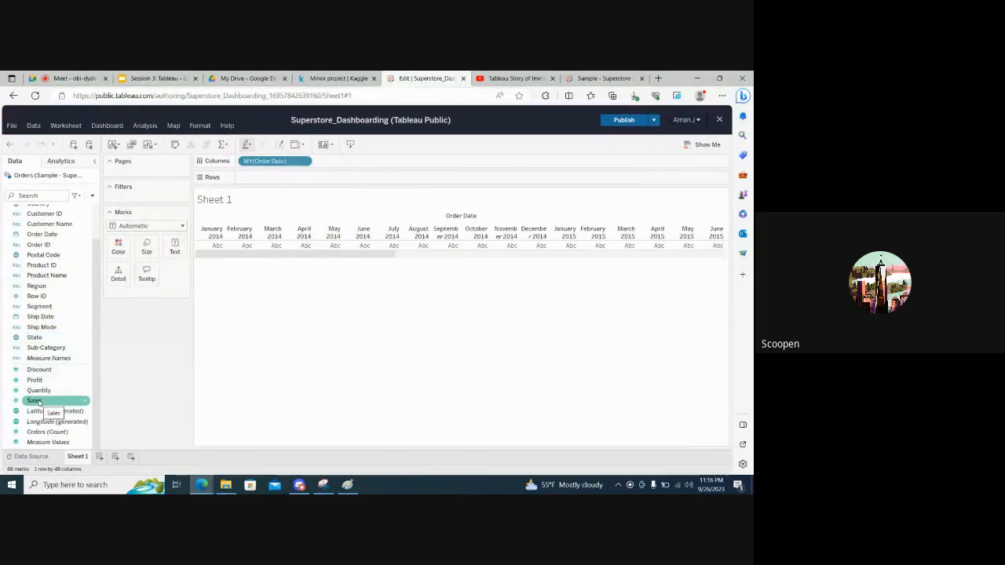
drag(37, 402, 276, 181)
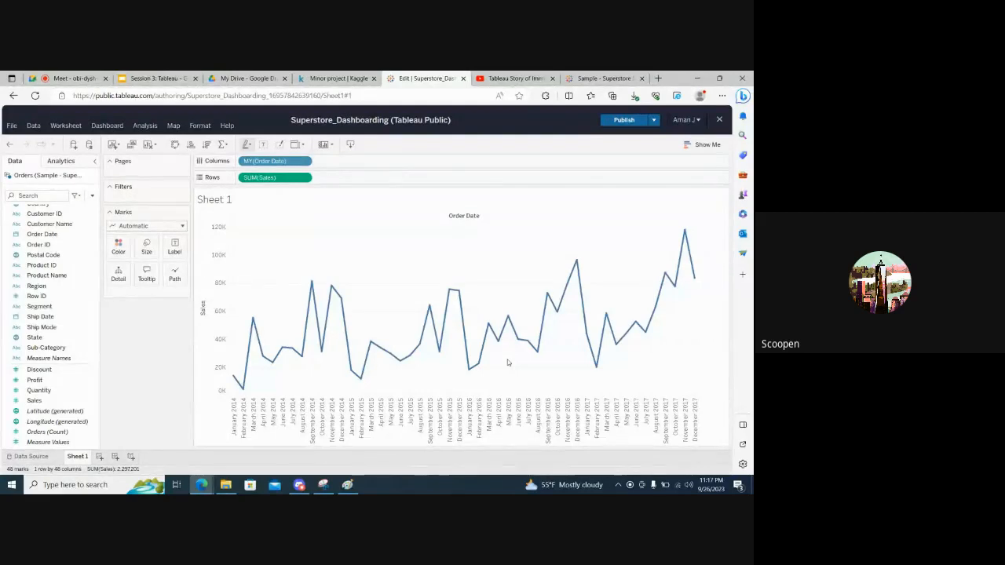
Inspect the sales values at the line's low and peak months, including February 2014, September 2014, February 2015 and November 2015
mouse_move(242, 393)
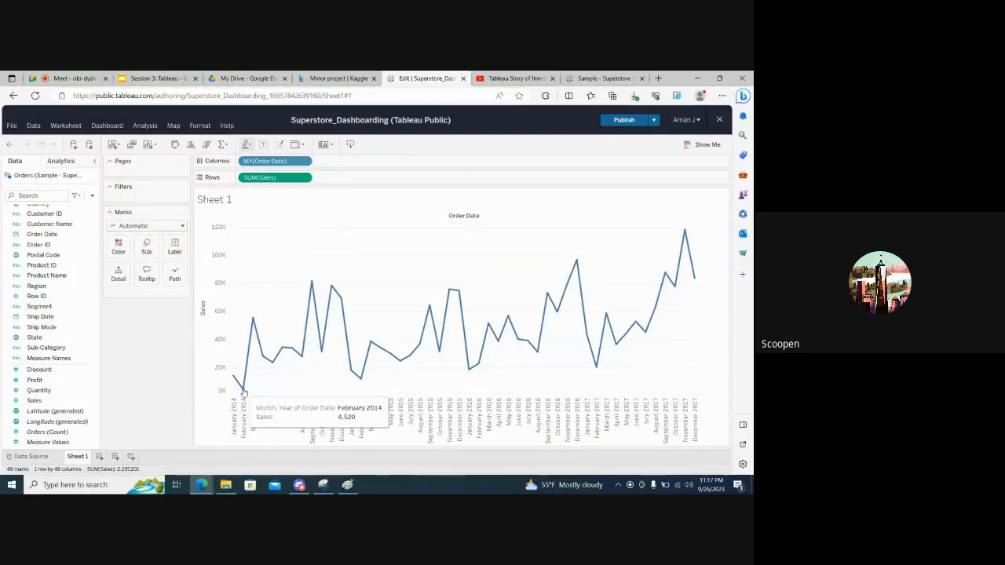
mouse_move(312, 287)
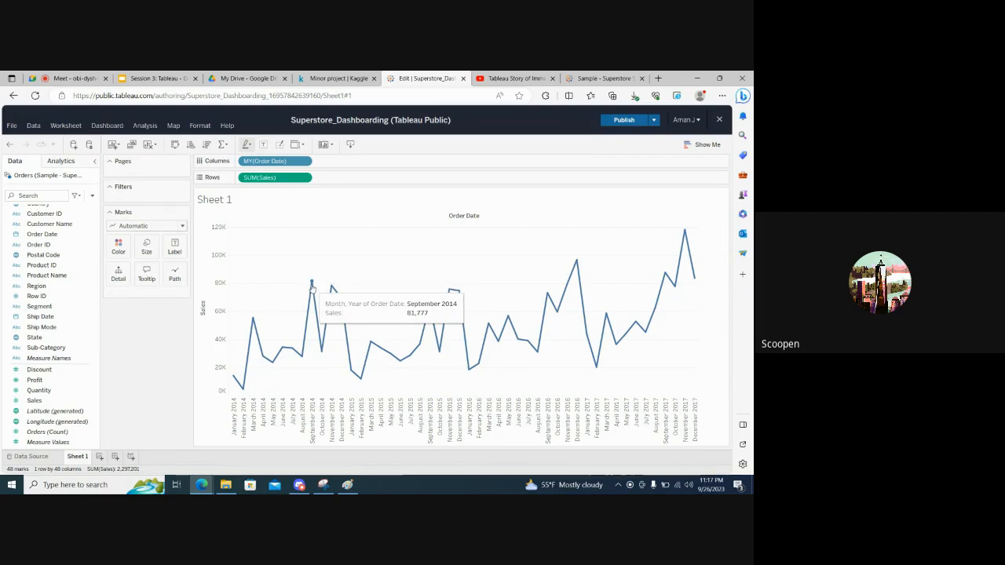
click(312, 286)
mouse_move(358, 378)
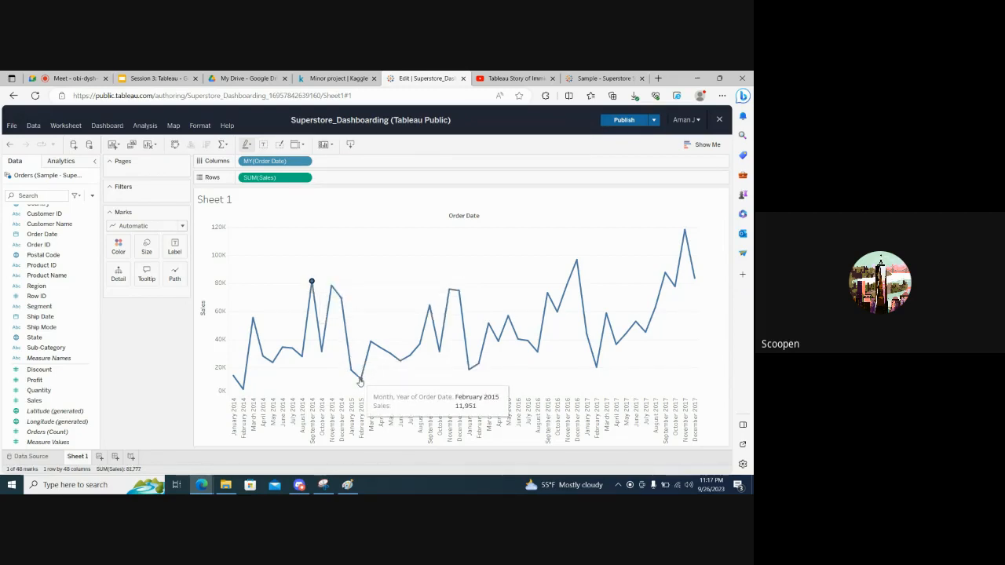
mouse_move(429, 309)
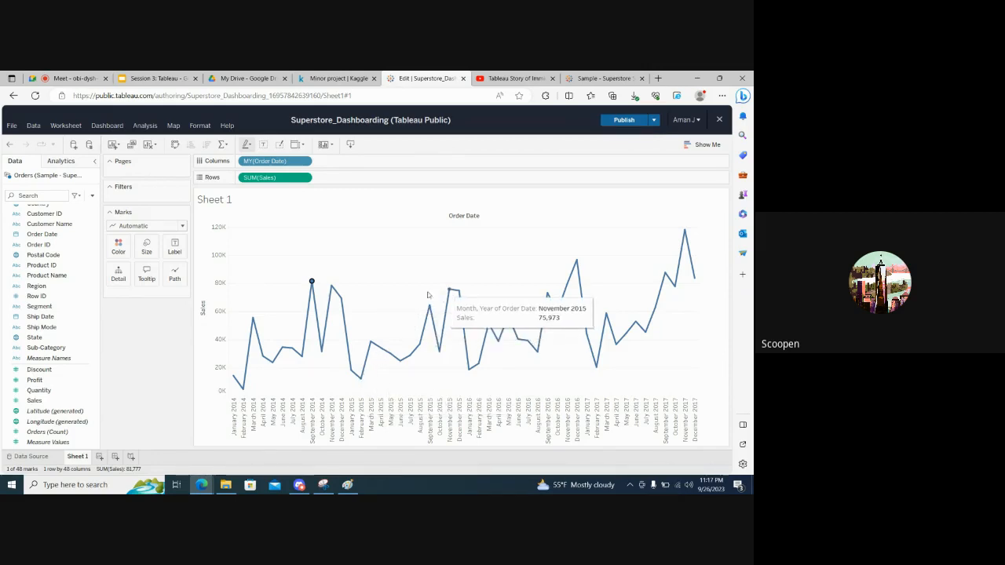
mouse_move(331, 305)
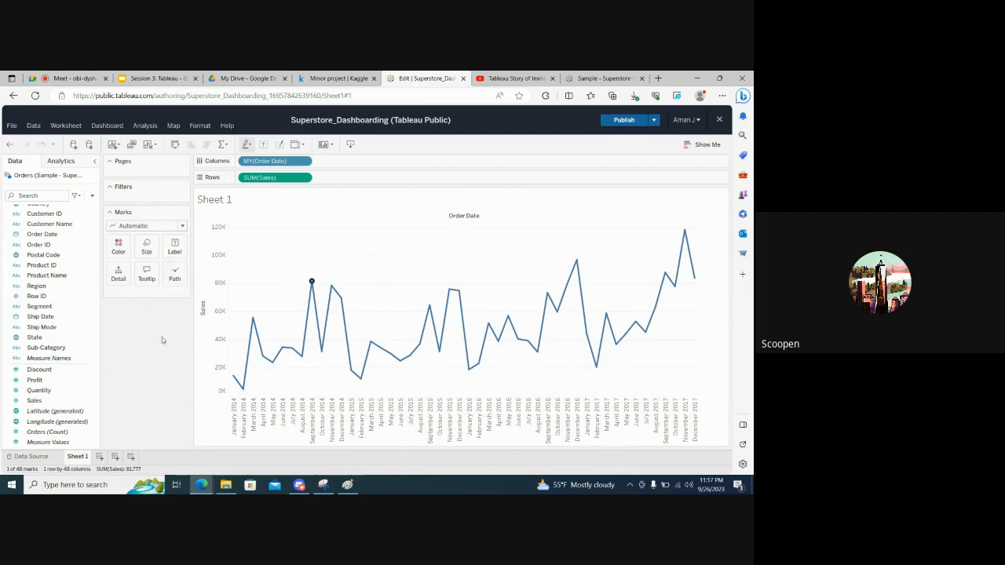
Turn on mark labels so each month's sales value shows on the line chart
click(175, 248)
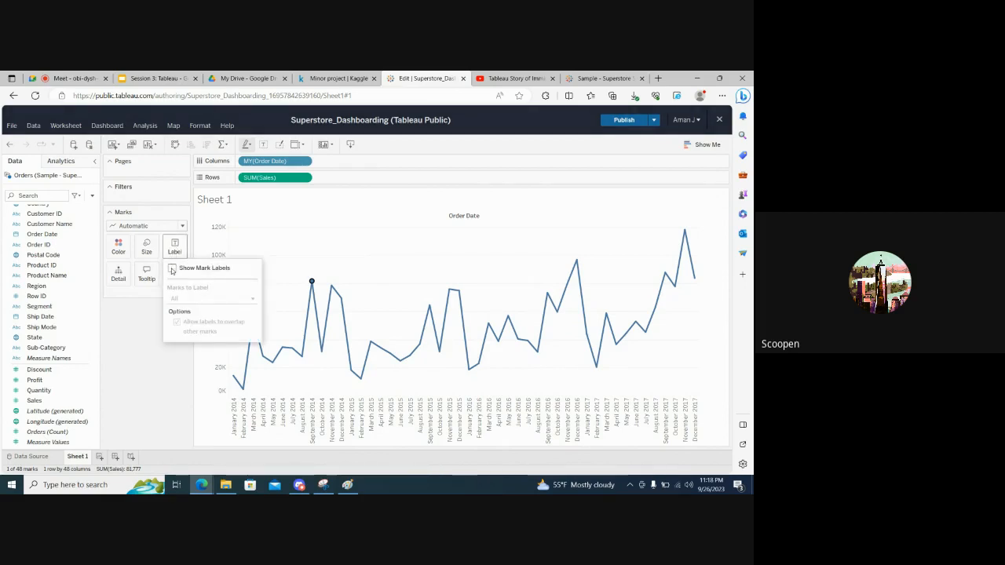
click(172, 270)
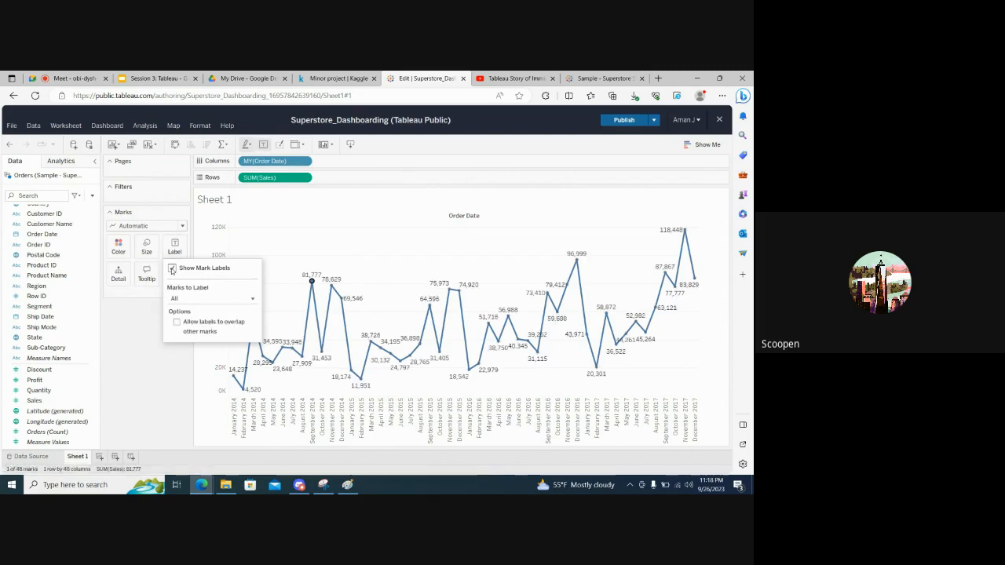
click(137, 322)
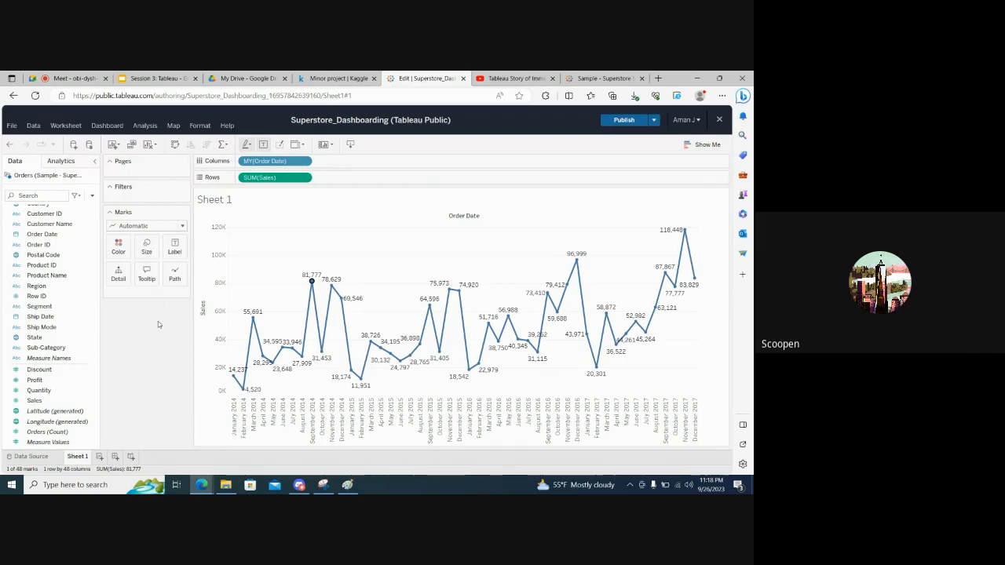
Rename the worksheet Sheet 1 as Monthly Sales
double_click(81, 457)
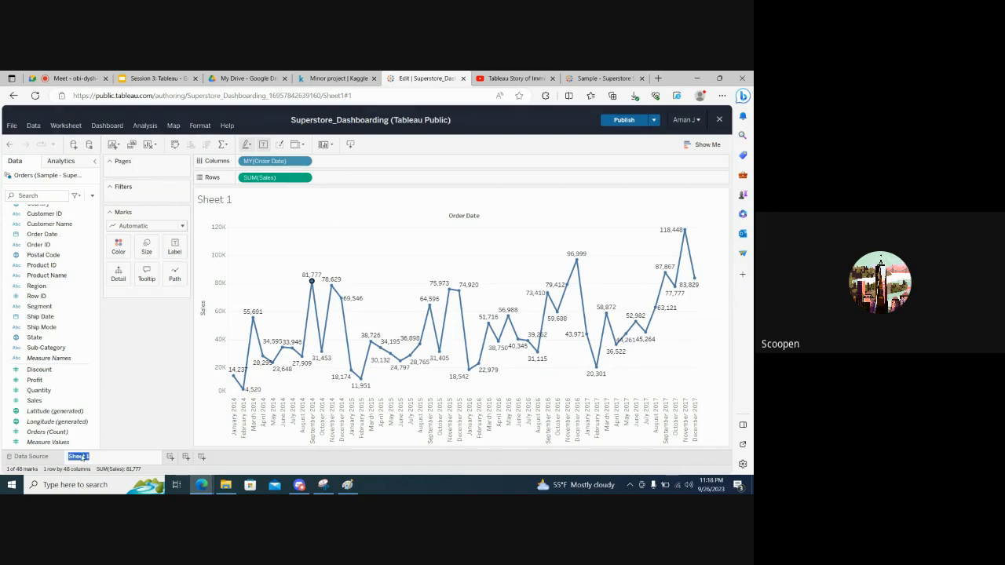
text(Monthly Sal)
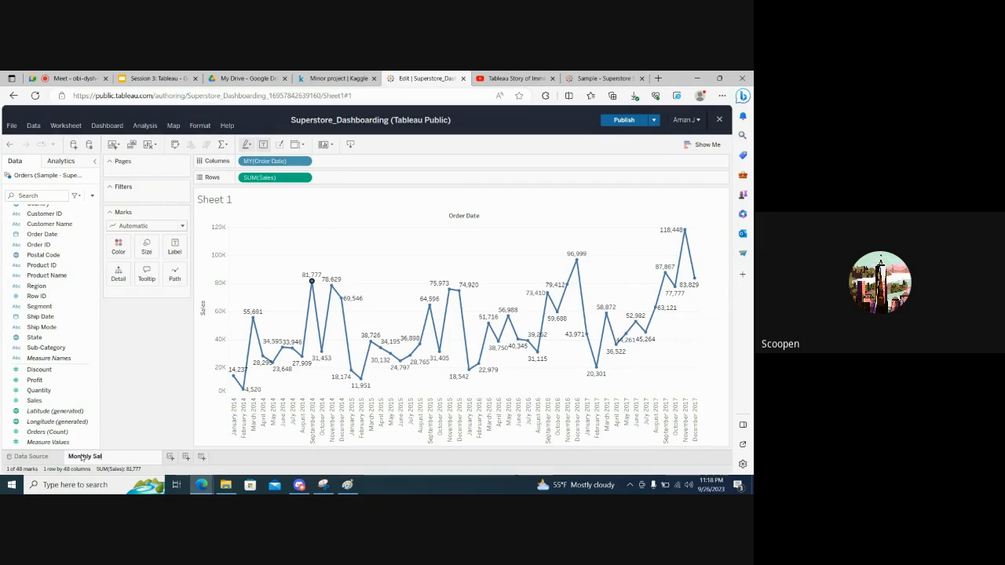
text(es)
key(Return)
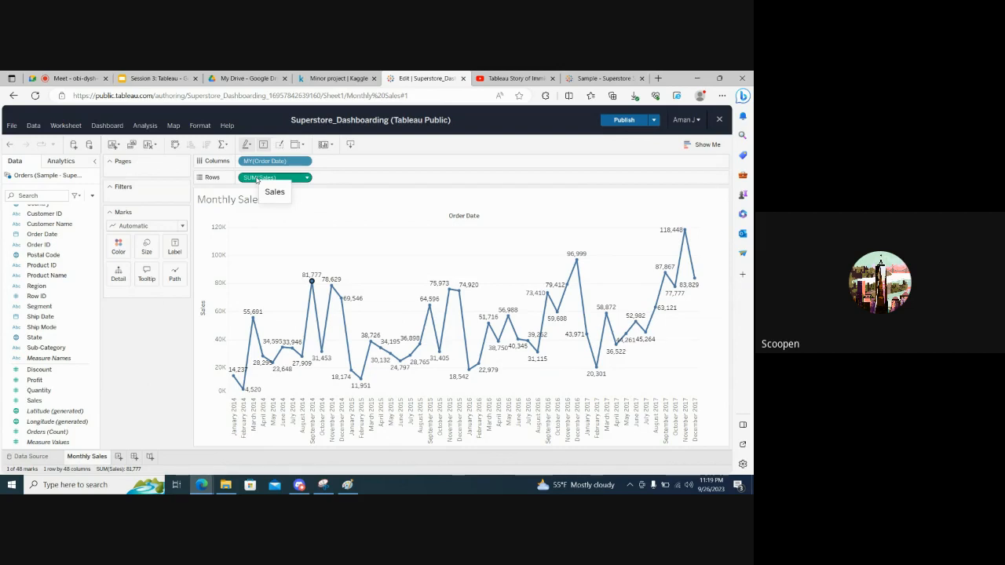
Review the aggregation options of the Sales rows measure without changing it, and check the September to December 2017 points
click(308, 179)
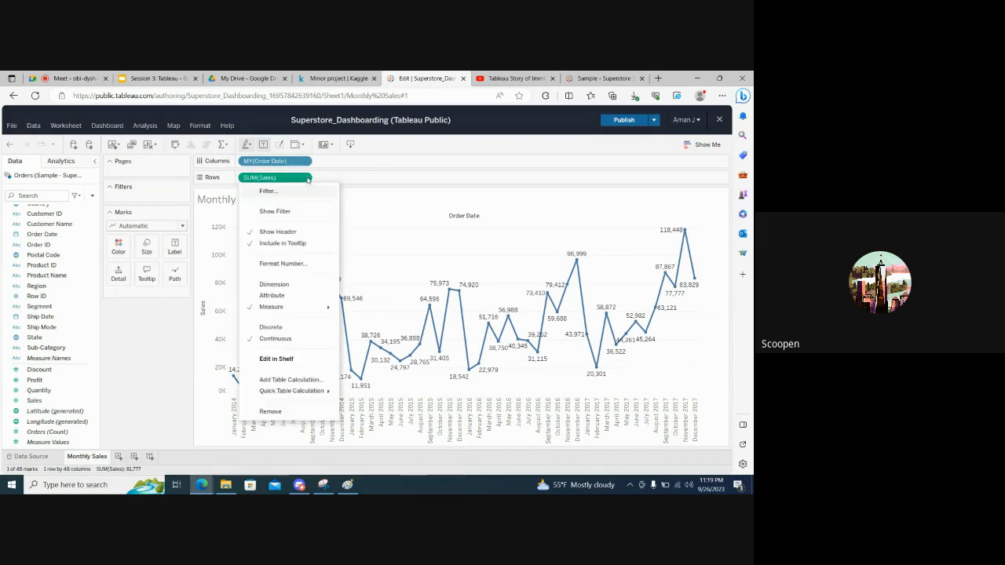
mouse_move(322, 307)
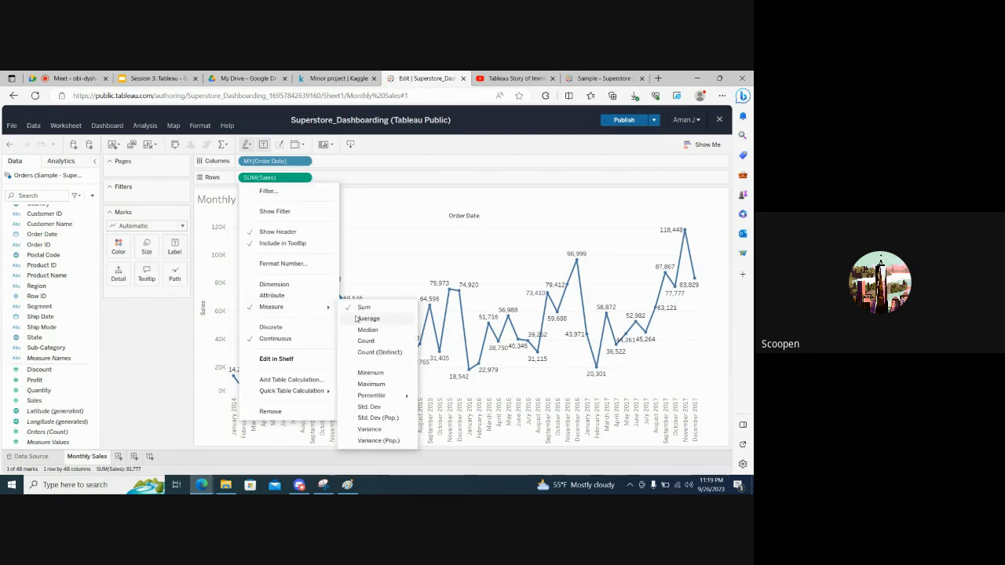
click(160, 352)
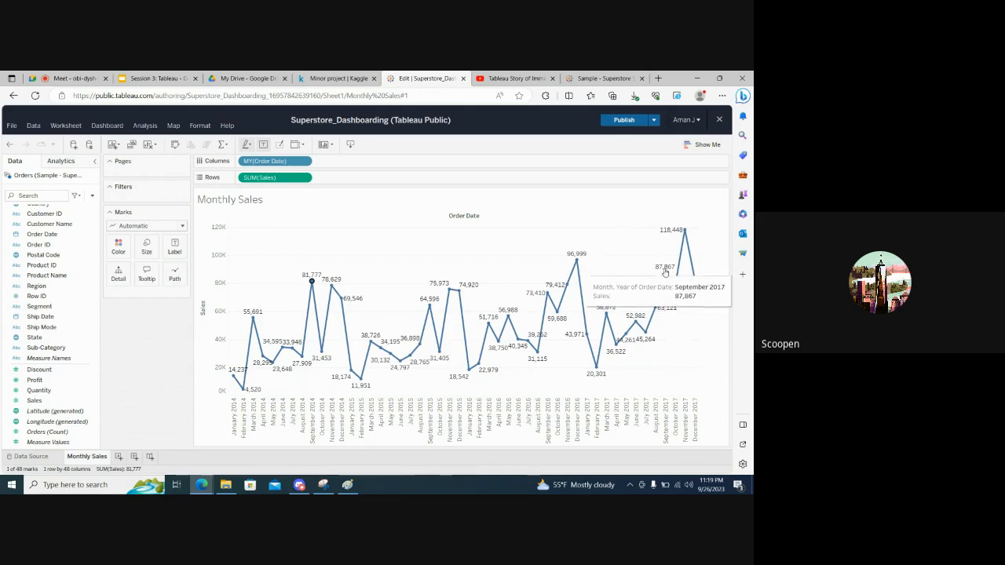
mouse_move(695, 280)
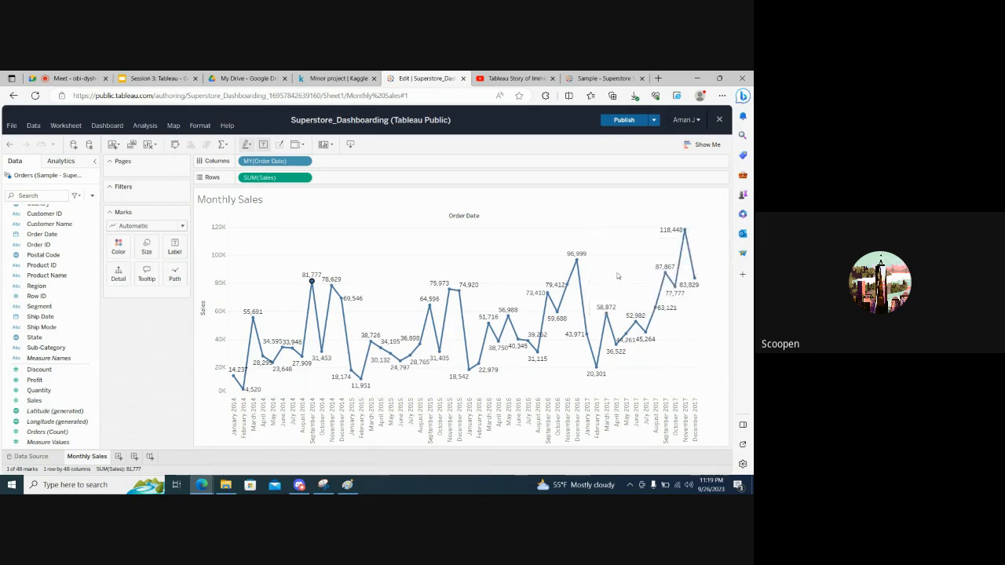
mouse_move(564, 291)
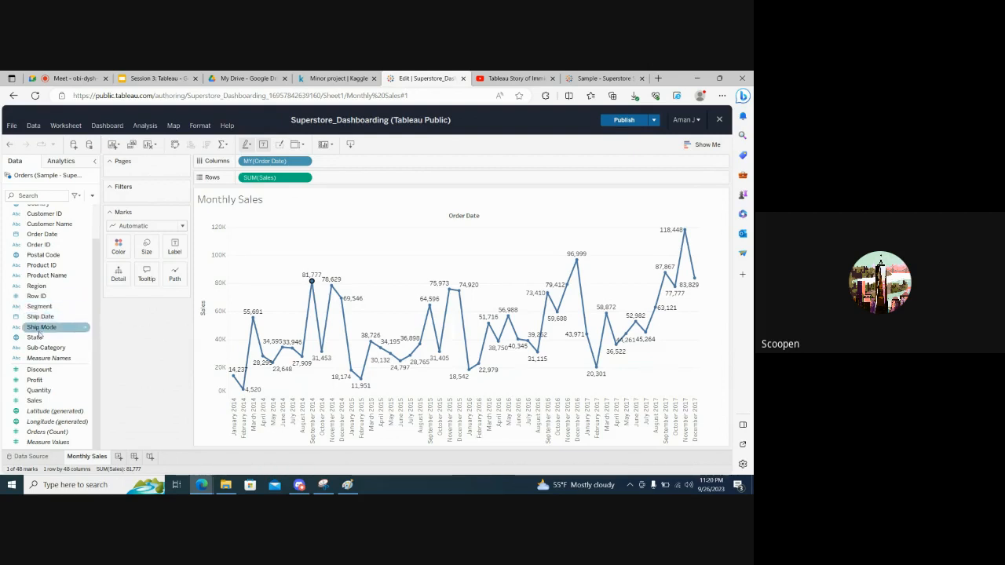
Look through the data fields and add a new blank worksheet after Monthly Sales
scroll(48, 269, up, 1)
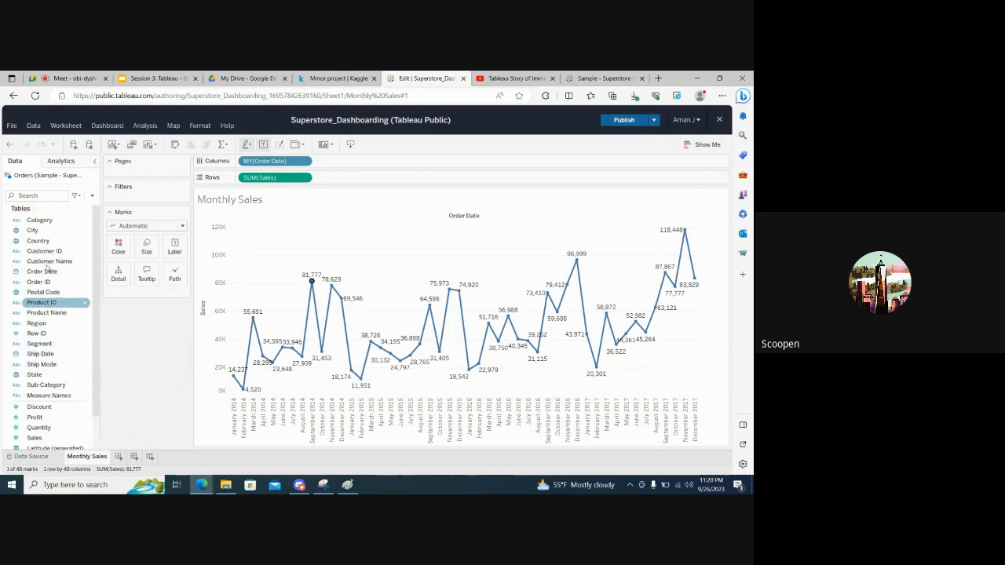
scroll(48, 269, down, 1)
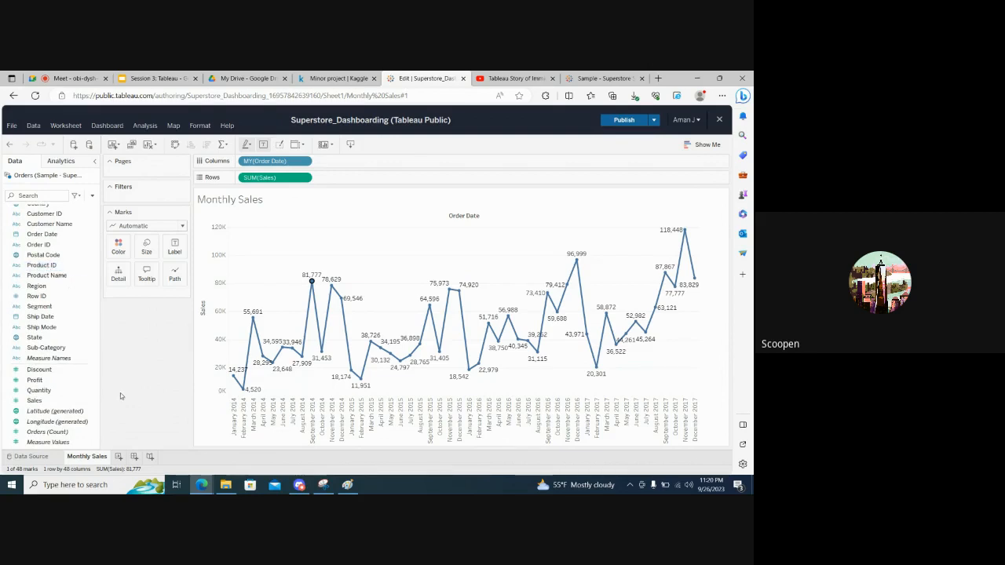
click(118, 457)
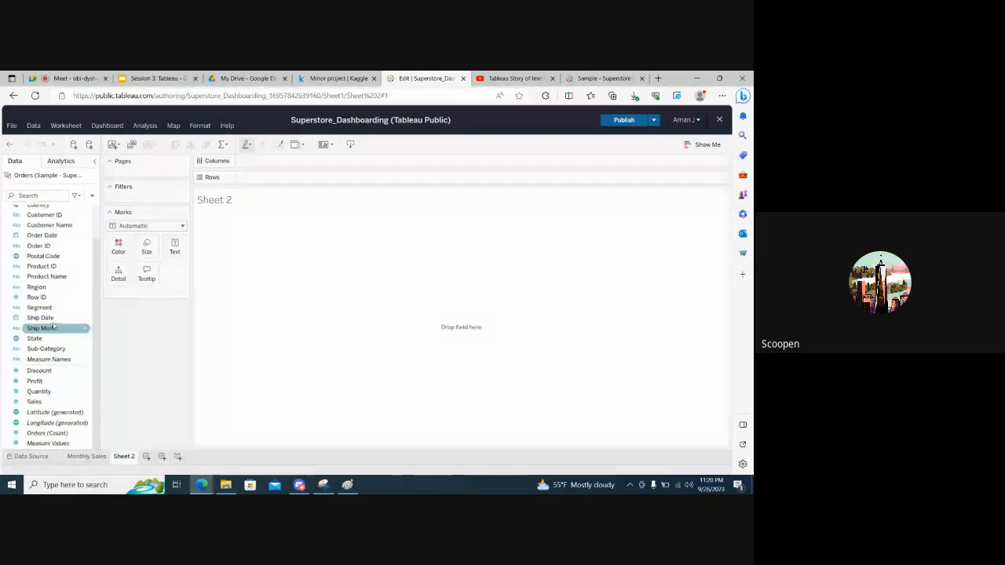
scroll(54, 326, up, 2)
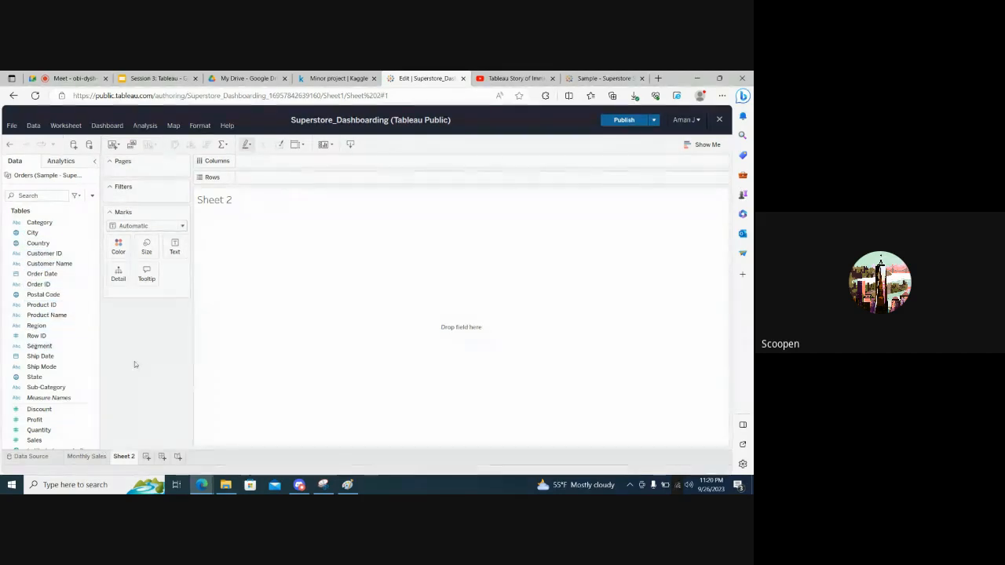
Switch to Paint and clear the old line chart sketch from the canvas
key(alt+Tab)
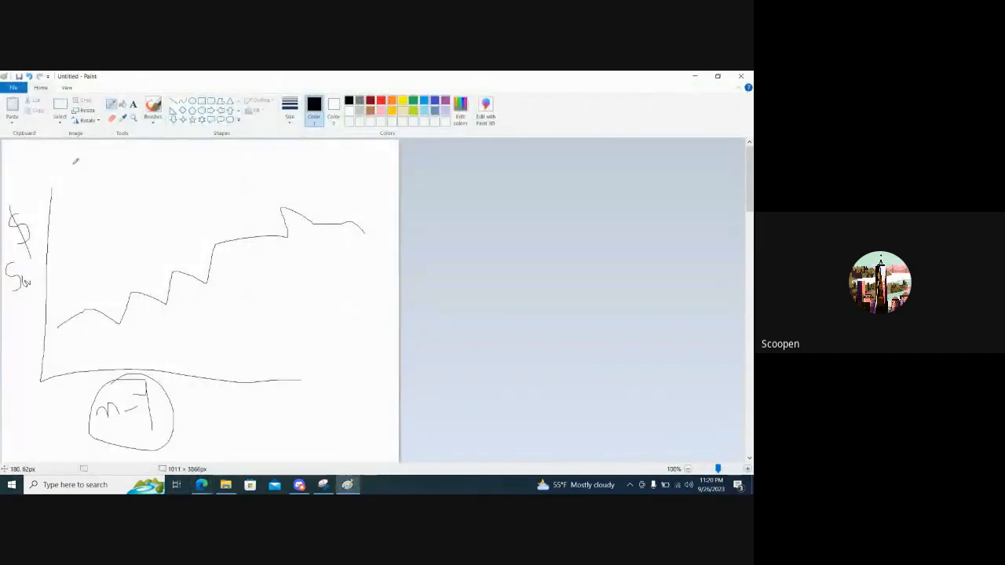
key(ctrl+a)
key(Delete)
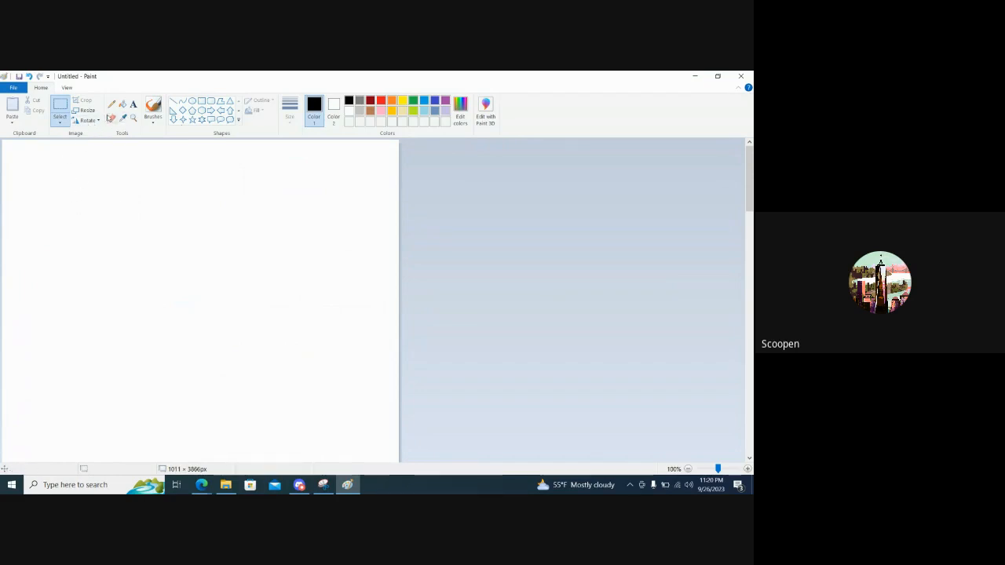
Draw a freehand outline of the United States map with the Pencil tool
click(111, 105)
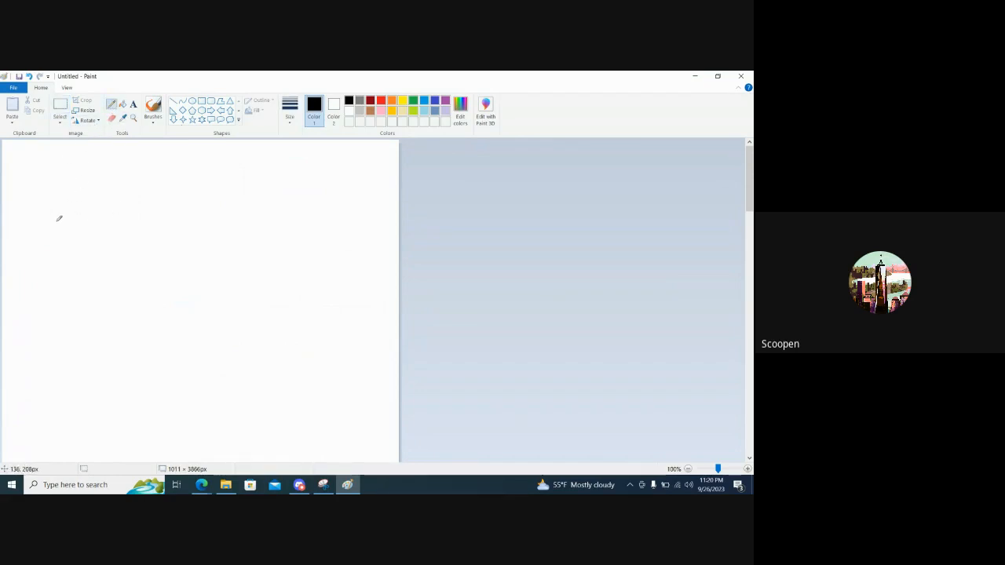
drag(42, 218, 61, 313)
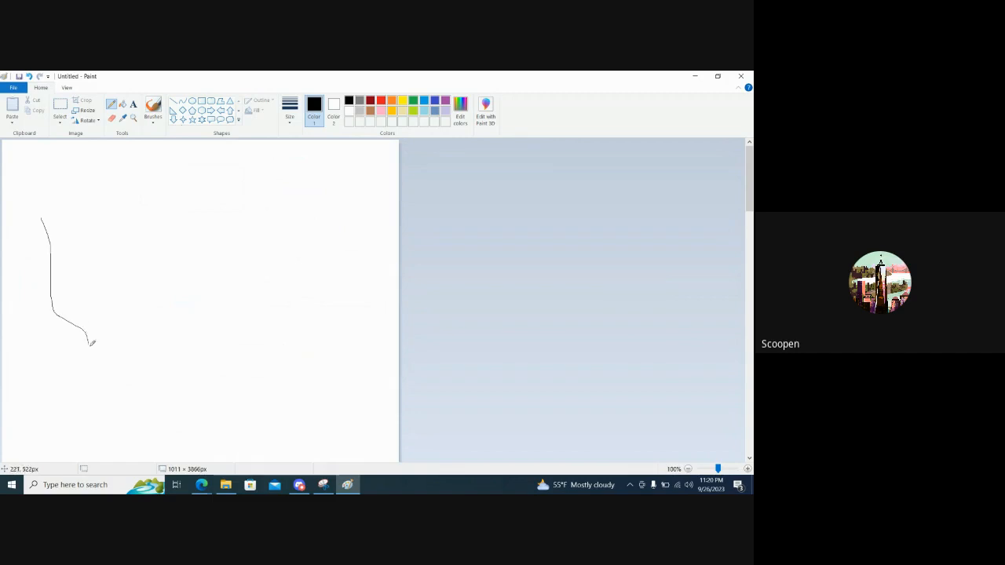
mouse_move(164, 358)
mouse_down()
mouse_move(251, 388)
mouse_move(267, 348)
mouse_move(296, 340)
mouse_move(343, 250)
mouse_move(349, 182)
mouse_move(69, 201)
mouse_move(42, 216)
mouse_up()
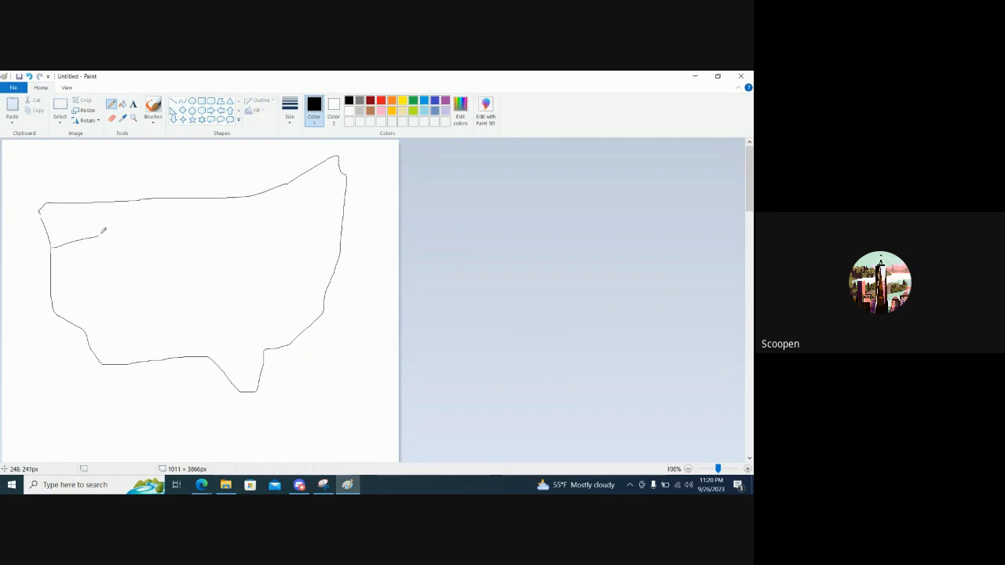
Draw freehand borders inside the map outline to divide it into state regions
mouse_move(102, 232)
mouse_down()
mouse_move(102, 197)
mouse_move(57, 283)
mouse_move(141, 304)
mouse_up()
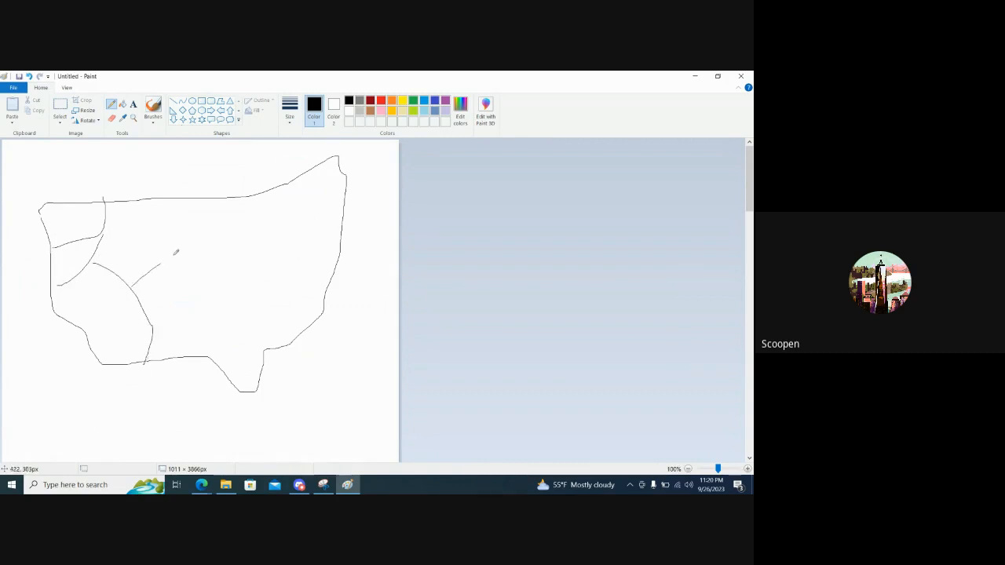
drag(174, 253, 185, 194)
mouse_move(192, 245)
mouse_down()
mouse_move(218, 305)
mouse_move(155, 329)
mouse_up()
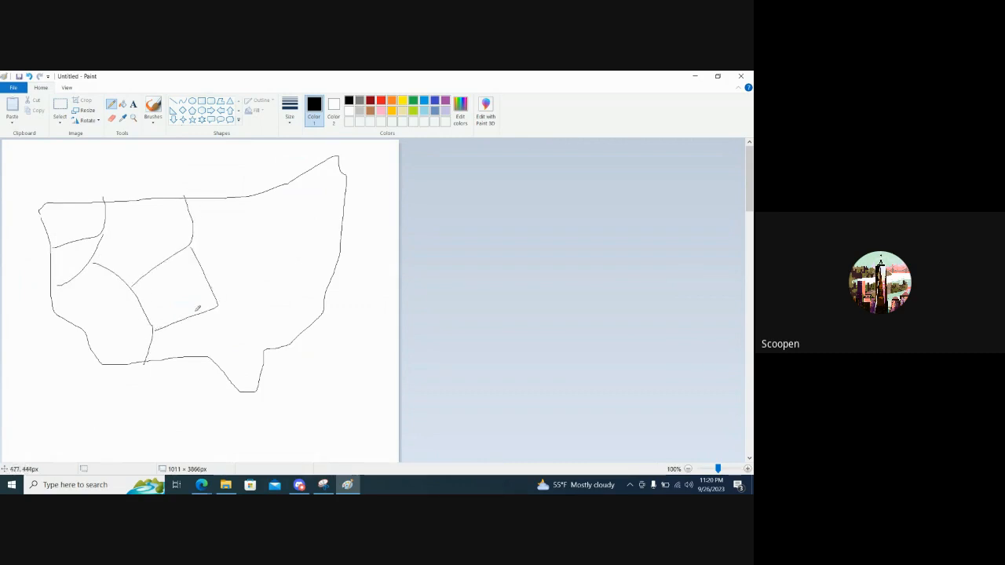
drag(213, 281, 282, 197)
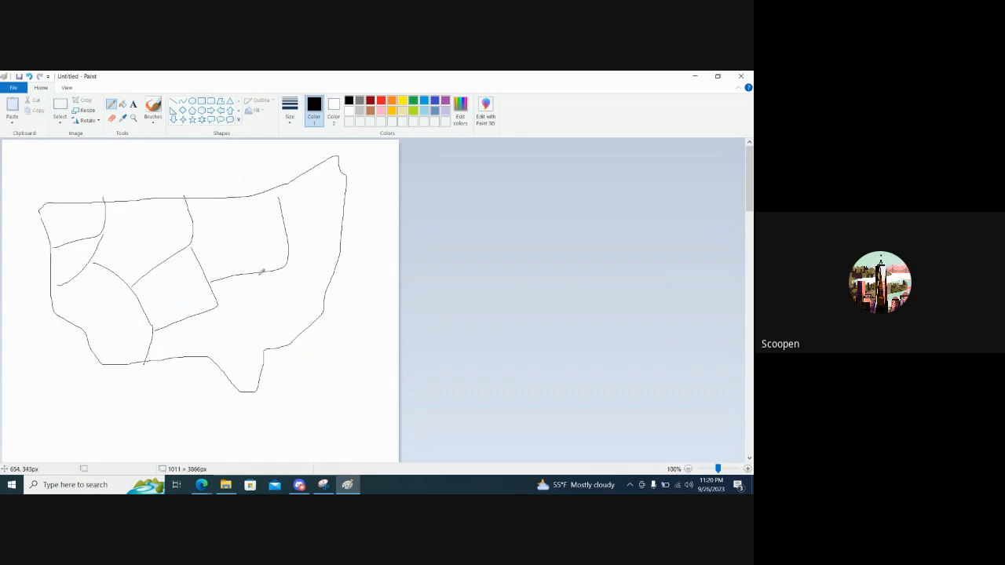
mouse_move(262, 272)
mouse_down()
mouse_move(271, 337)
mouse_move(205, 314)
mouse_up()
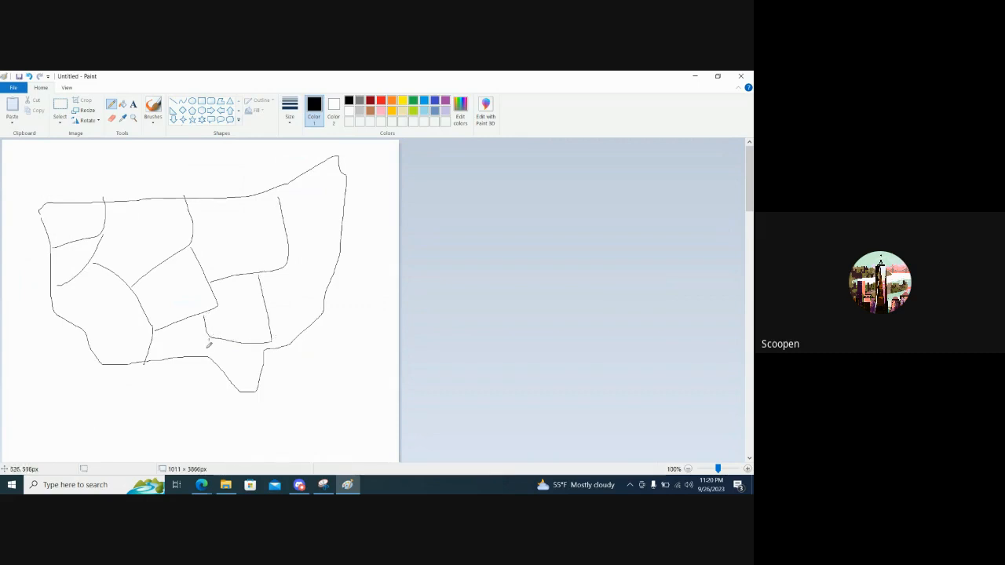
drag(285, 267, 322, 279)
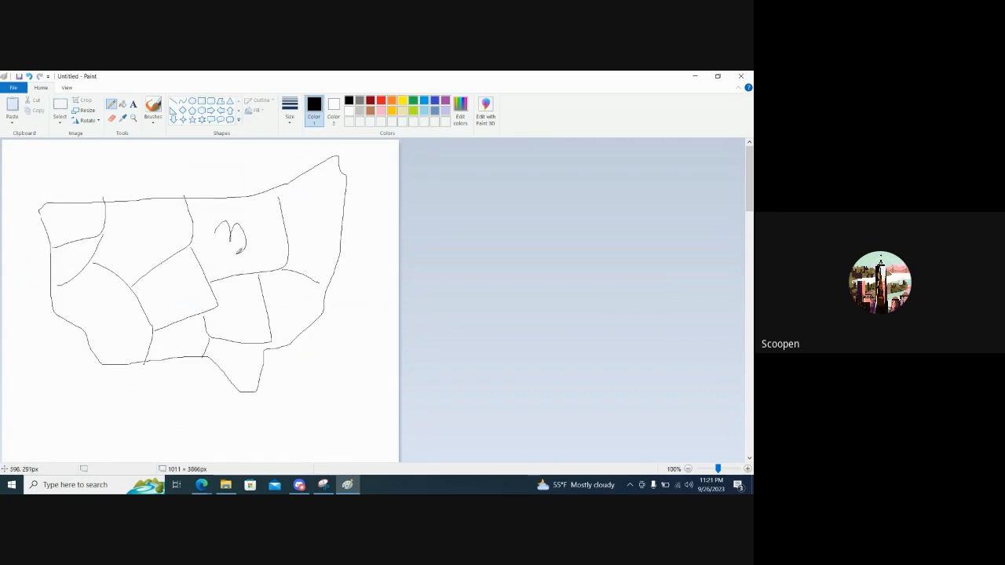
Write sample values in three state regions, including 32 and 62, add a check mark below the map and underline the 62
drag(251, 226, 262, 237)
mouse_move(153, 302)
mouse_down()
mouse_move(168, 289)
mouse_move(171, 303)
mouse_up()
drag(176, 279, 187, 292)
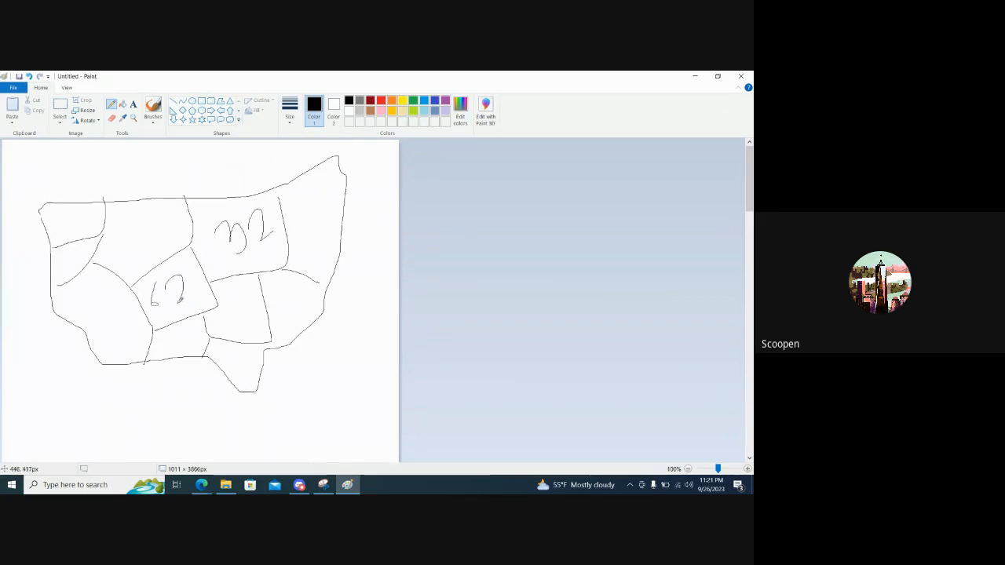
drag(68, 226, 68, 238)
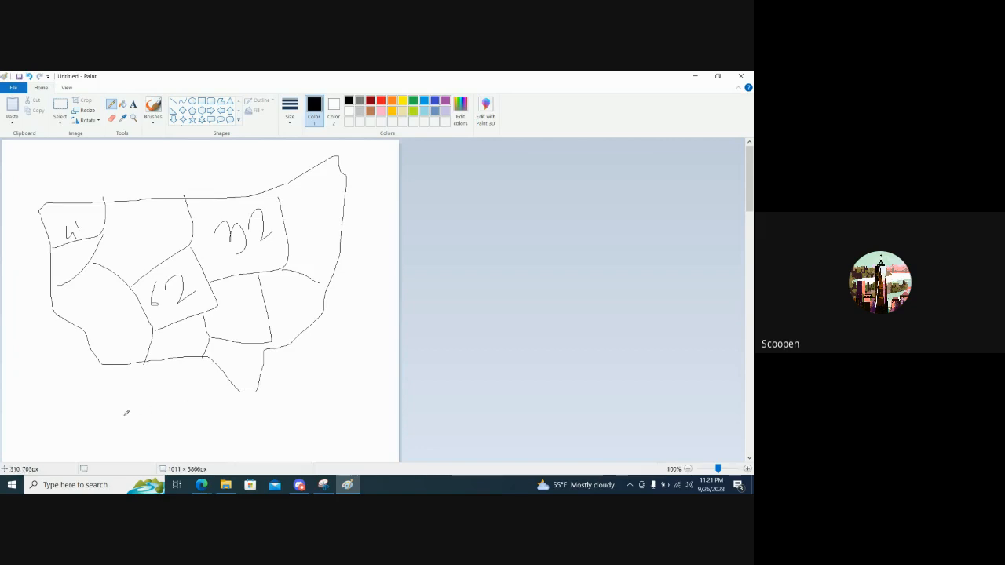
drag(125, 415, 173, 398)
drag(157, 309, 192, 302)
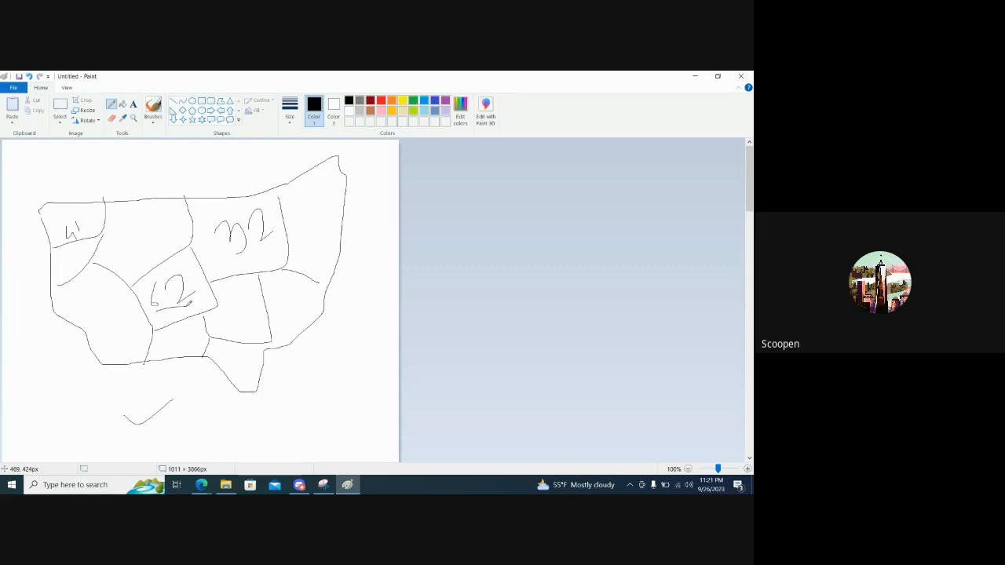
Switch back to the Superstore_Dashboarding workbook in the browser and place State on the Columns of Sheet 2
key(alt+Tab)
click(41, 347)
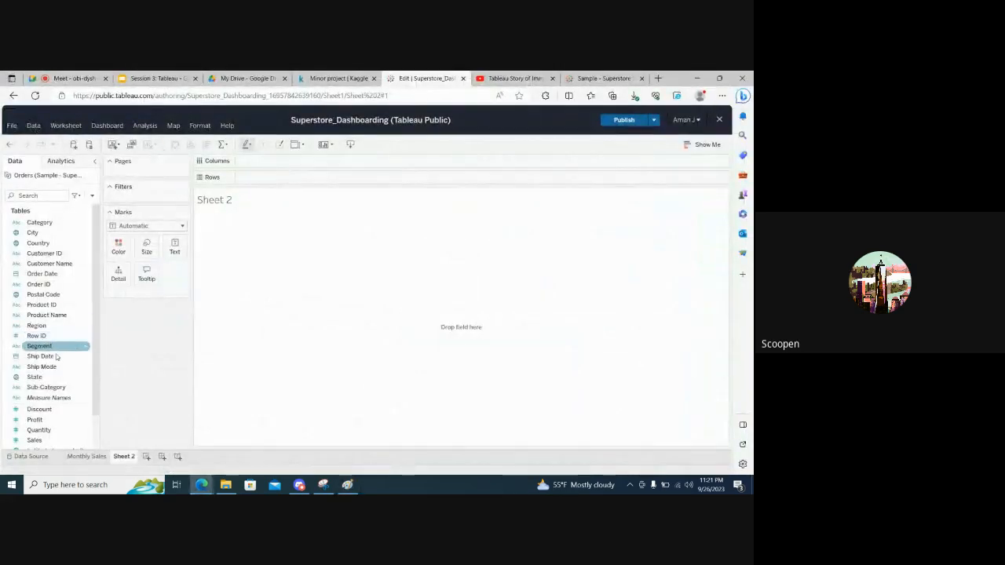
click(36, 377)
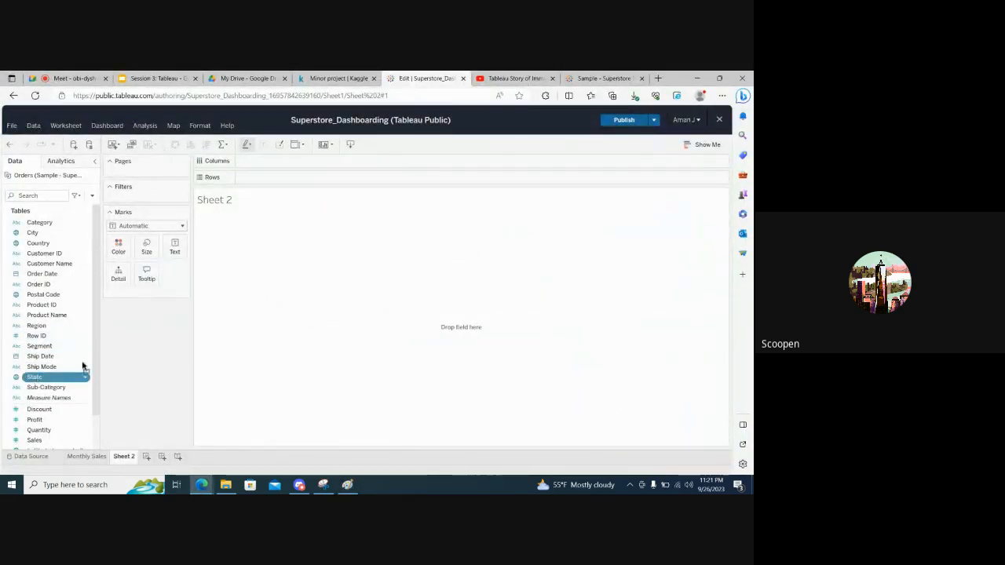
drag(70, 377, 271, 162)
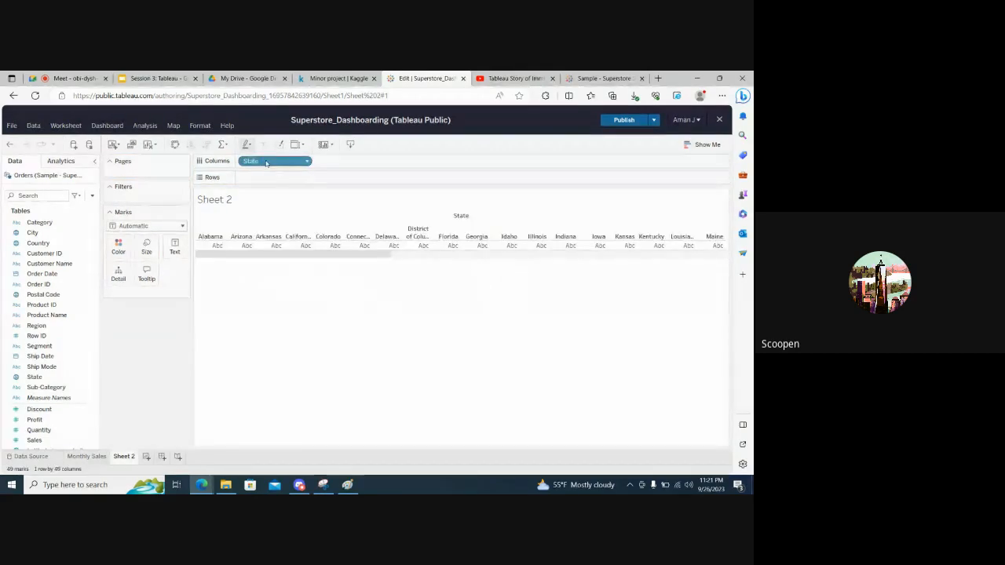
scroll(396, 245, right, 10)
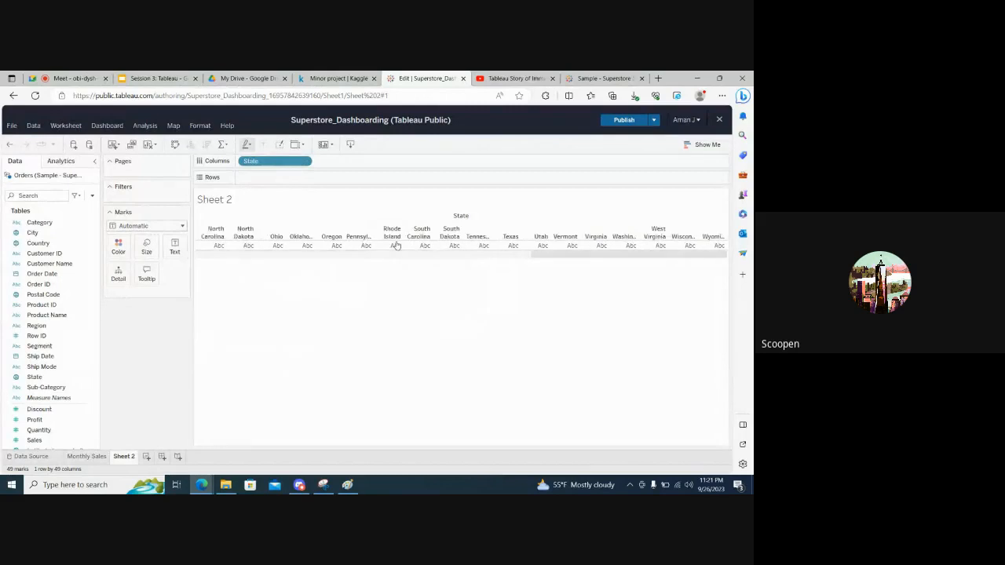
scroll(397, 245, left, 10)
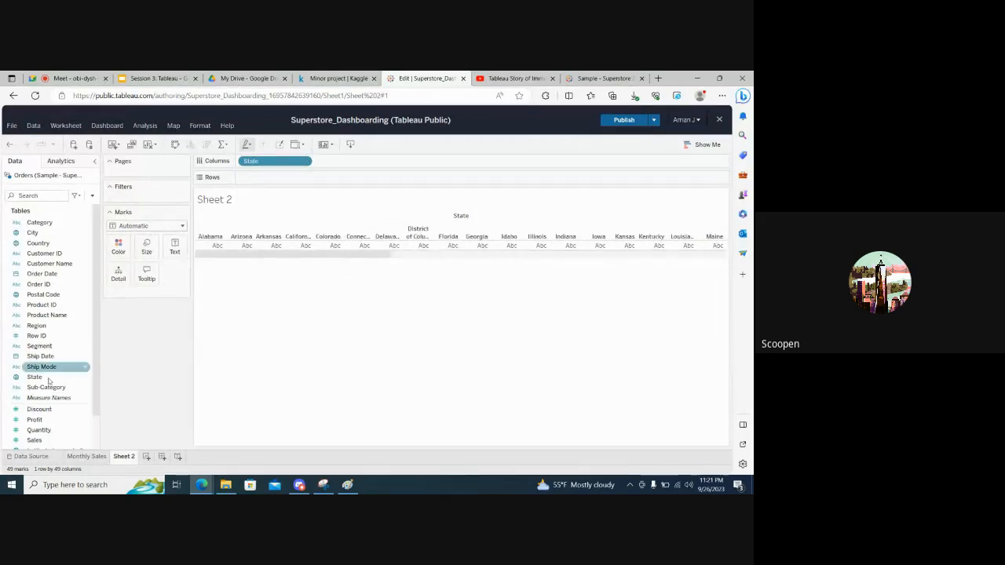
Add Profit to the Rows to chart summed profit by state, and inspect individual state bars
click(46, 408)
scroll(46, 408, down, 2)
drag(35, 380, 271, 178)
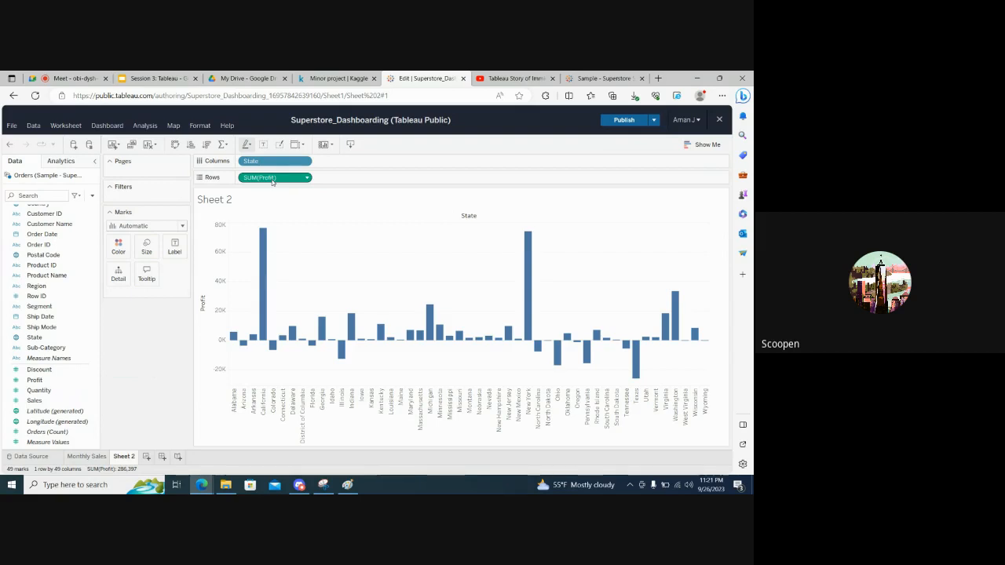
mouse_move(273, 351)
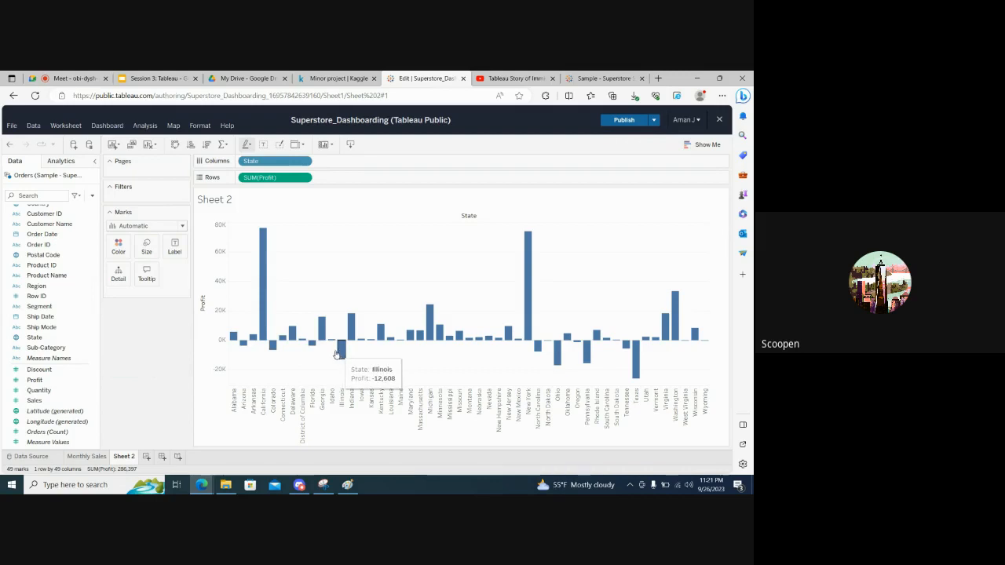
mouse_move(321, 334)
mouse_move(265, 289)
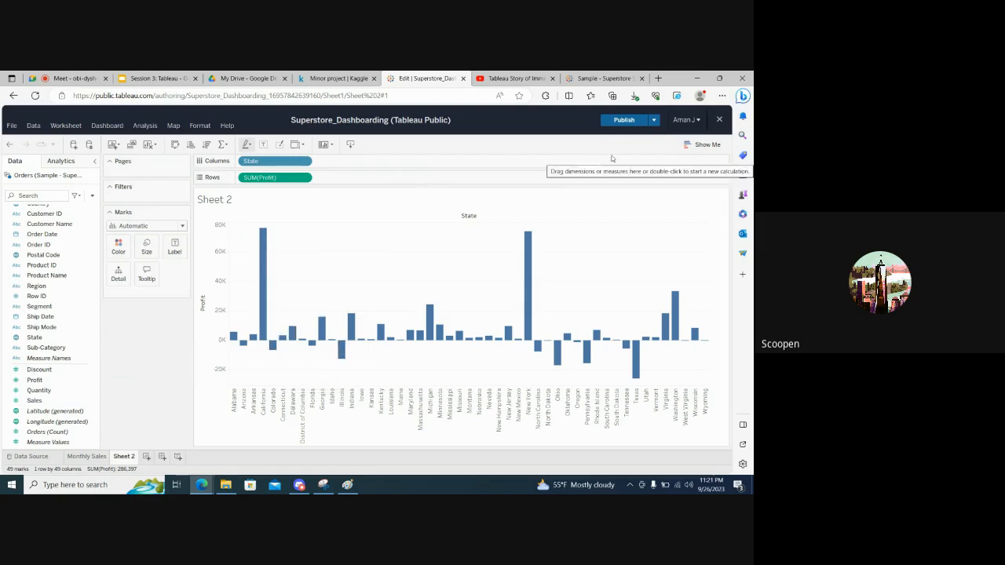
Convert the state profit bar chart into a filled map using Show Me, and close the chart suggestions
click(700, 145)
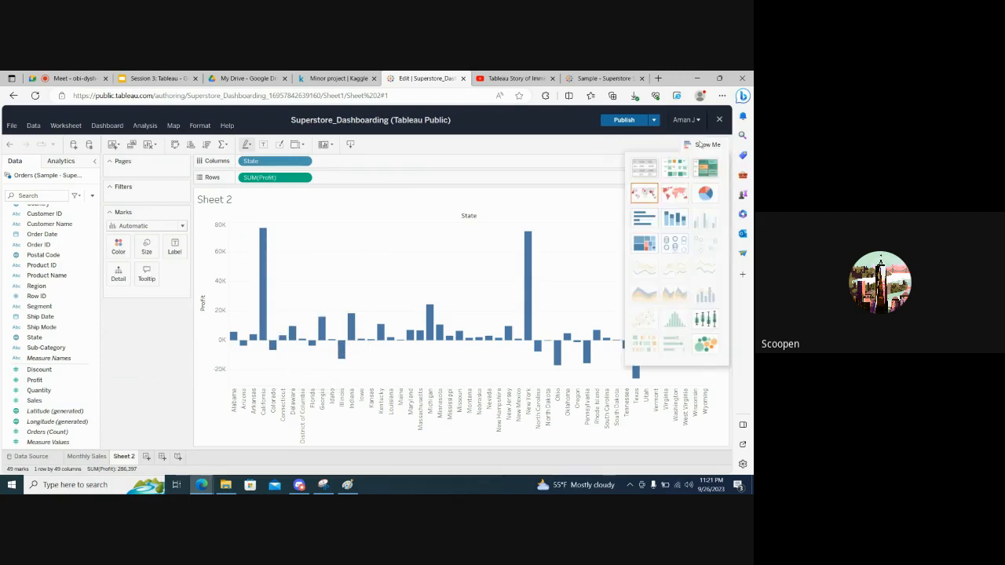
mouse_move(673, 193)
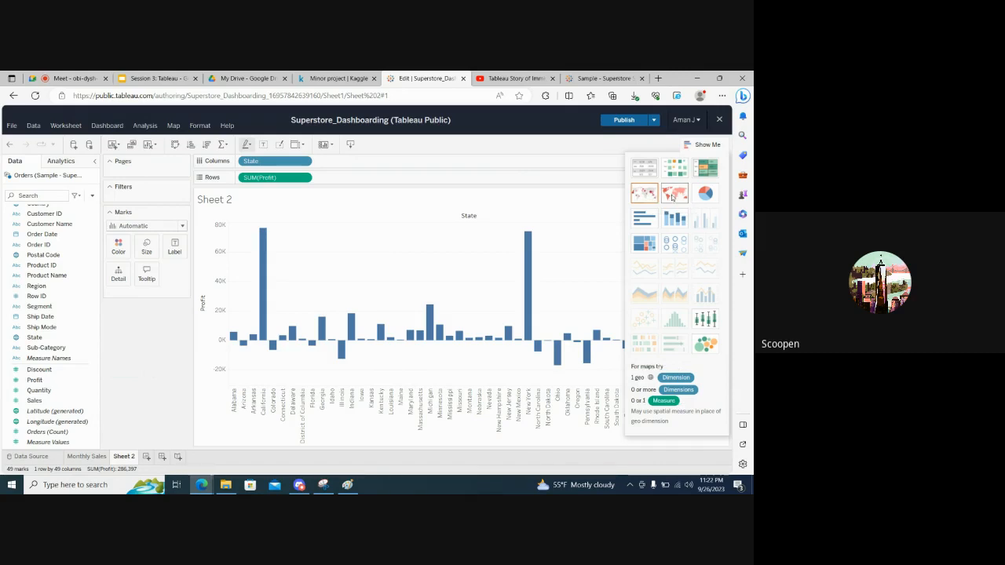
click(673, 194)
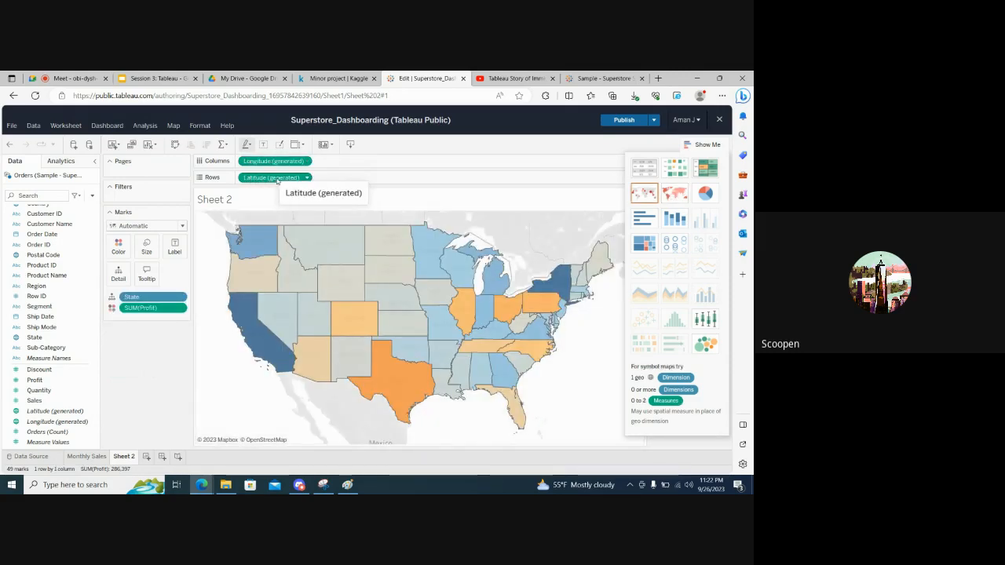
click(52, 411)
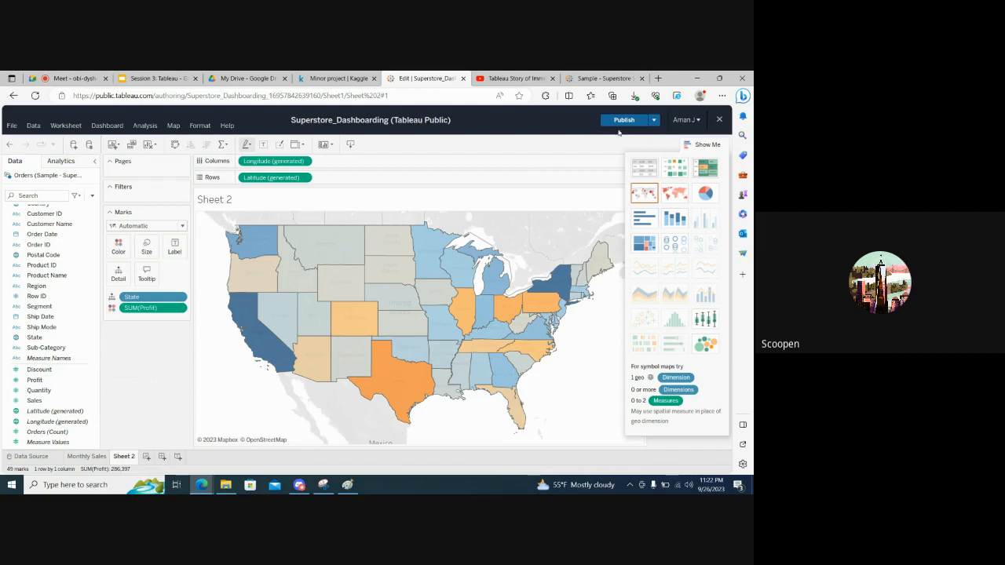
click(701, 145)
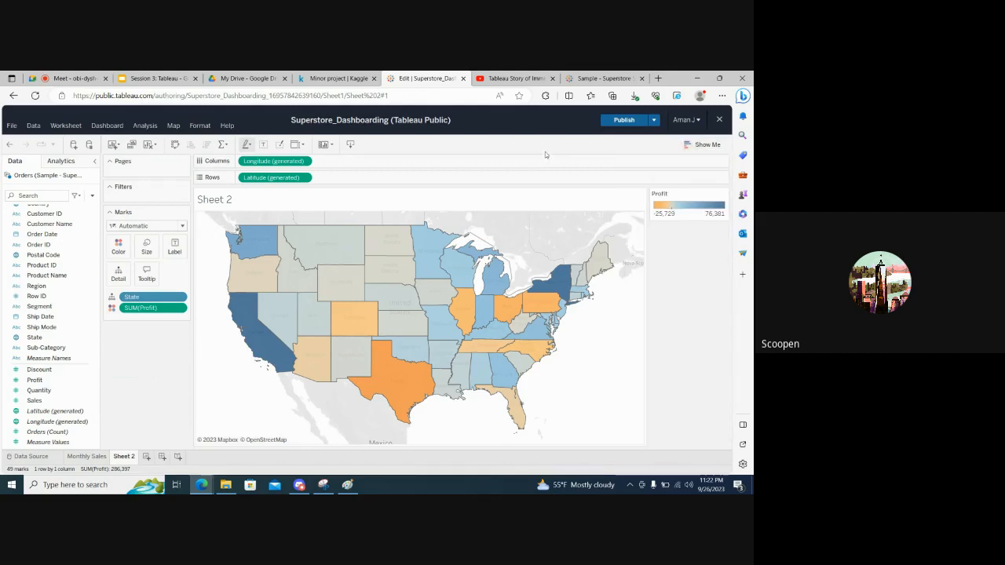
mouse_move(261, 351)
Add Profit to the map's marks a second time and set it as the label for each state
click(35, 382)
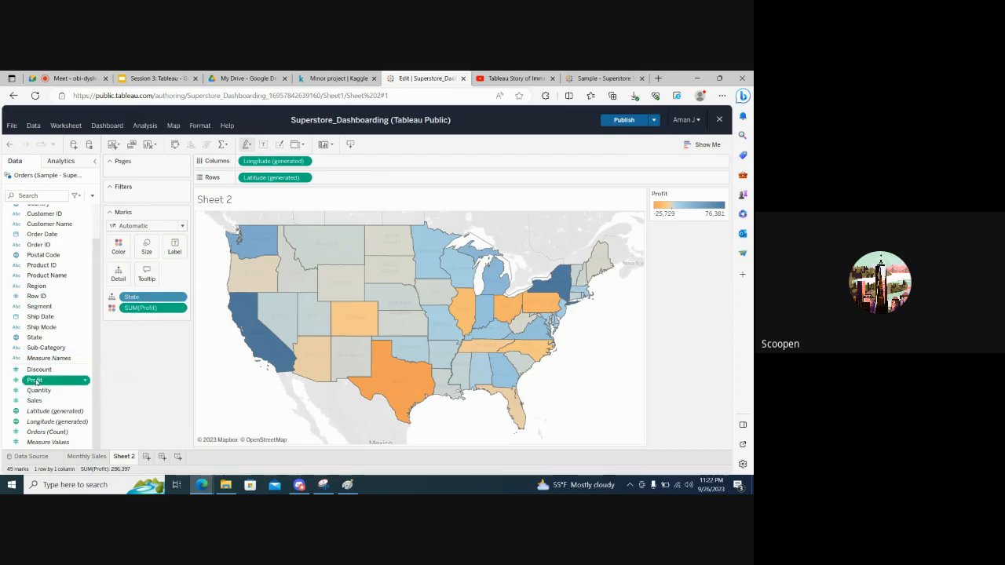
drag(36, 382, 141, 320)
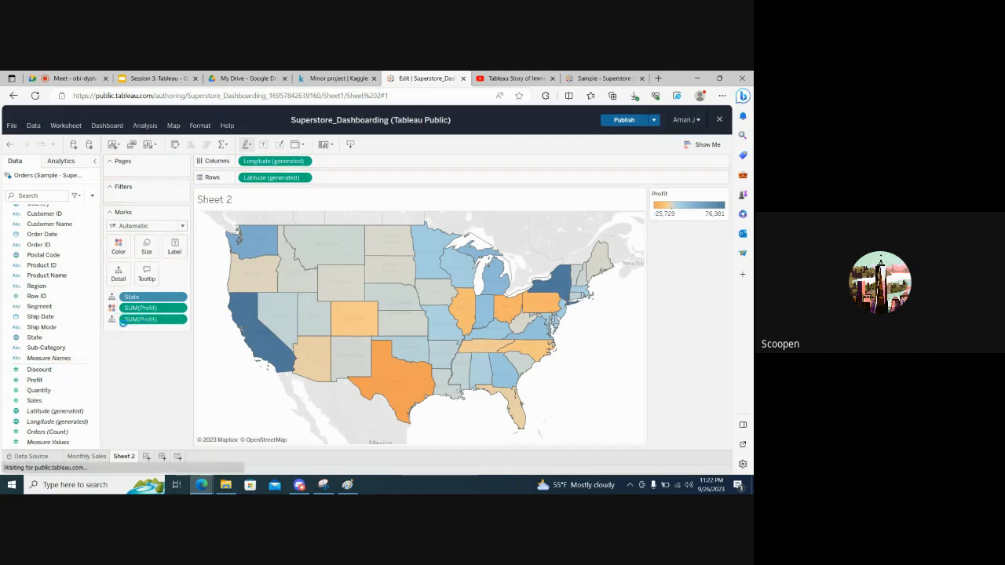
click(114, 320)
click(126, 344)
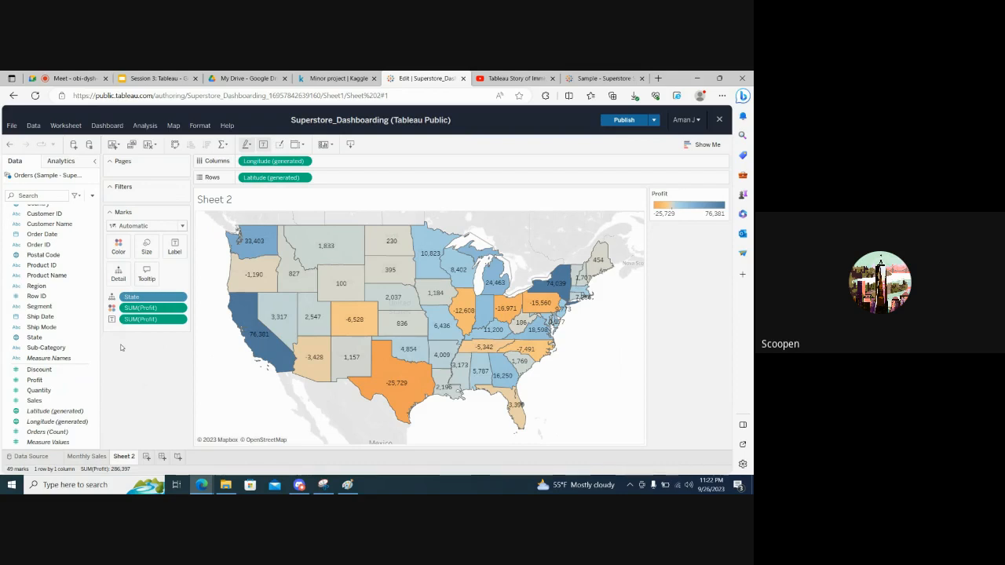
Examine the map's label settings, covering which marks to label and whether labels may overlap other marks
click(175, 250)
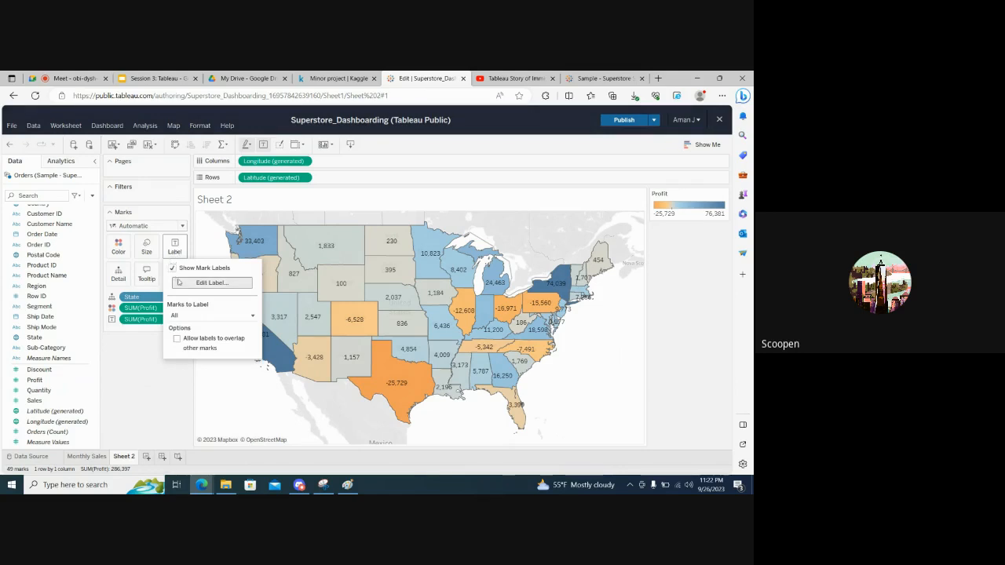
click(198, 316)
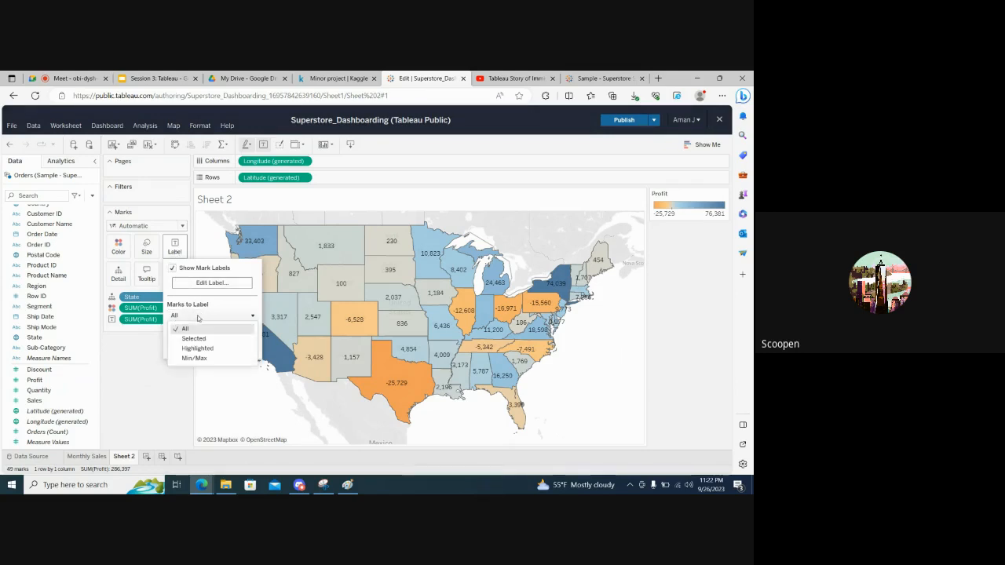
click(163, 360)
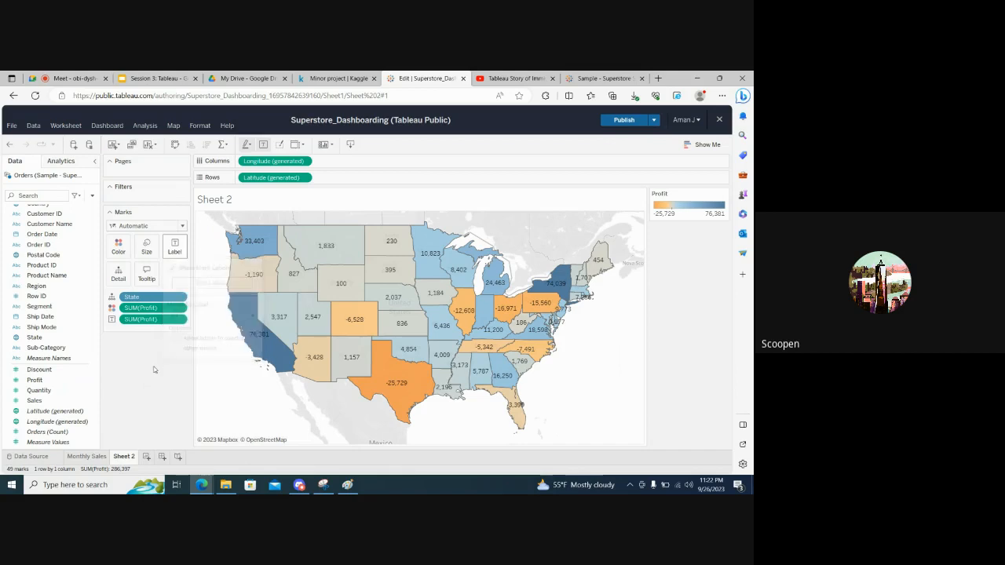
click(178, 252)
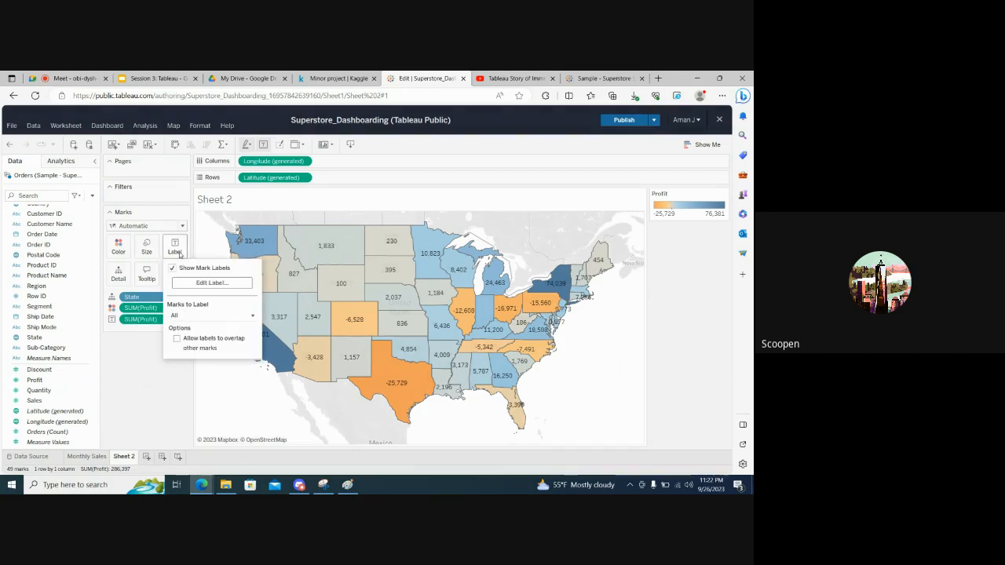
click(176, 339)
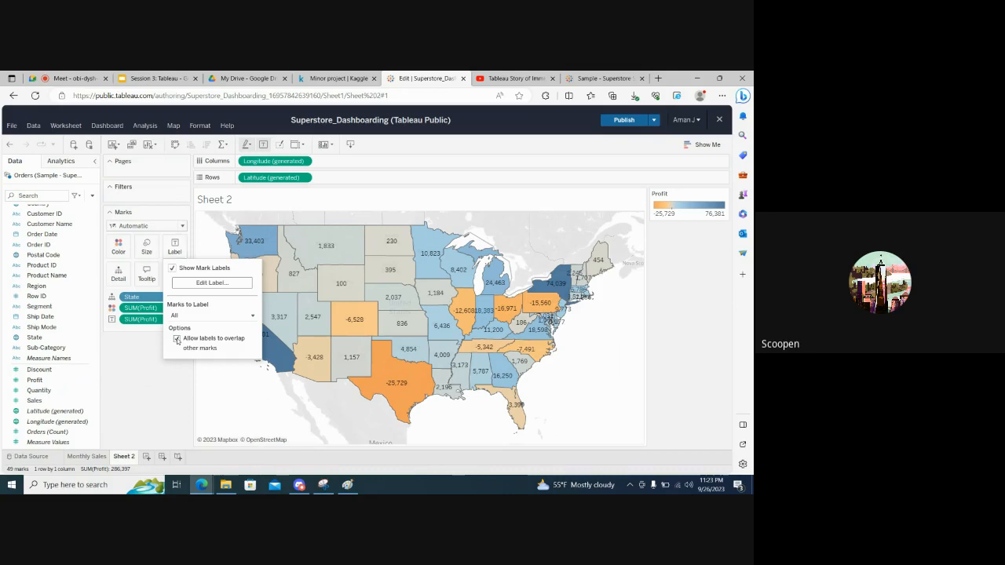
click(131, 348)
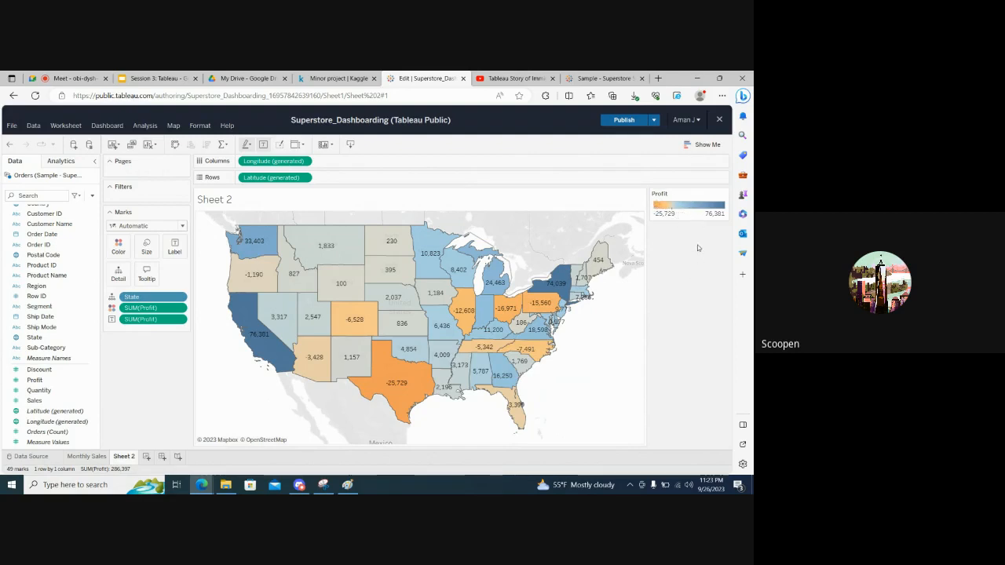
click(722, 196)
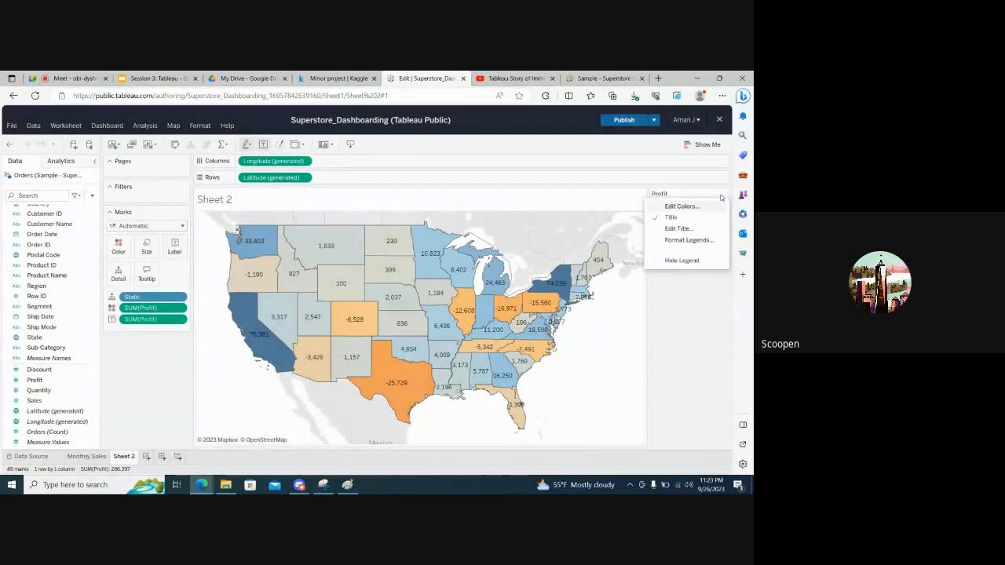
click(680, 320)
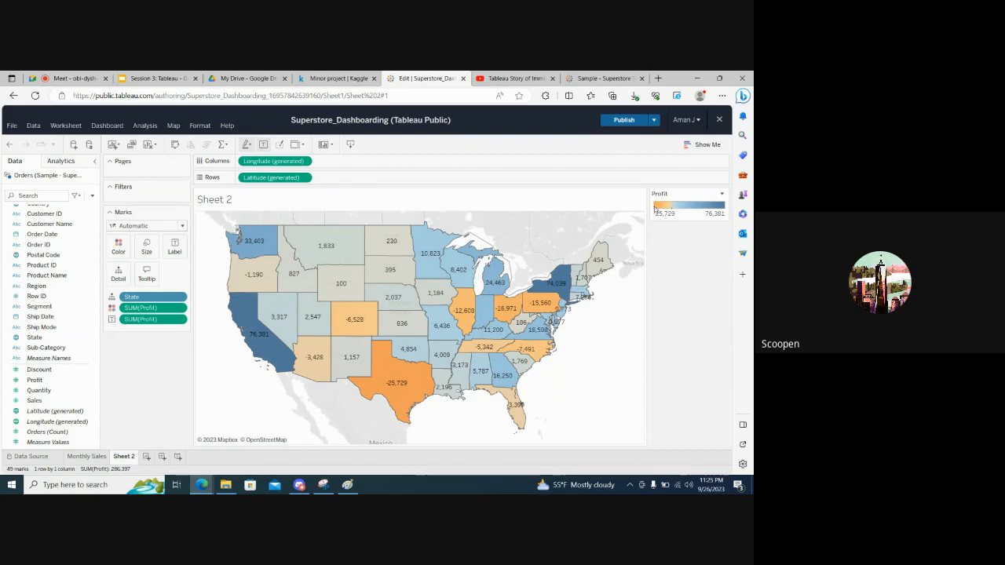
click(721, 195)
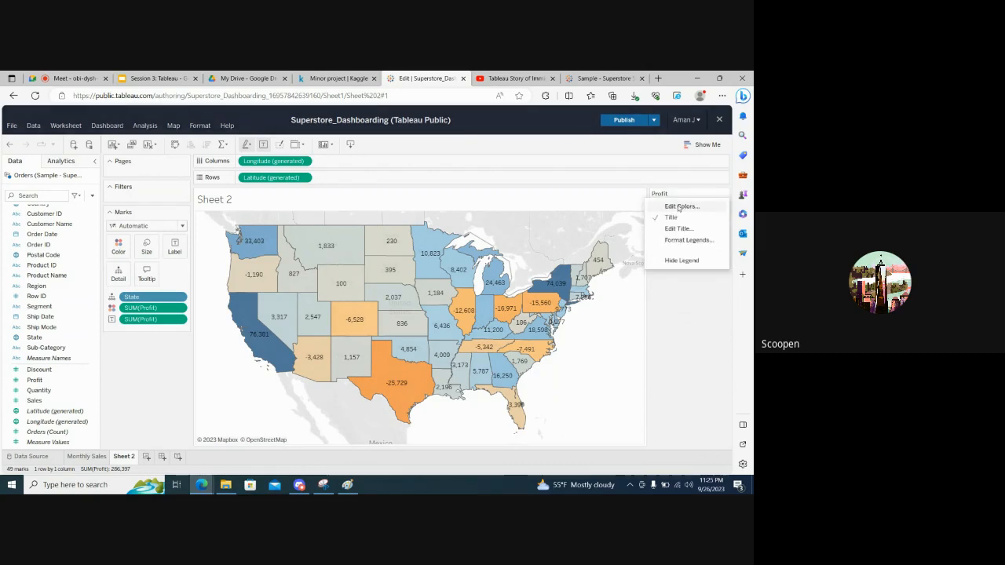
click(725, 199)
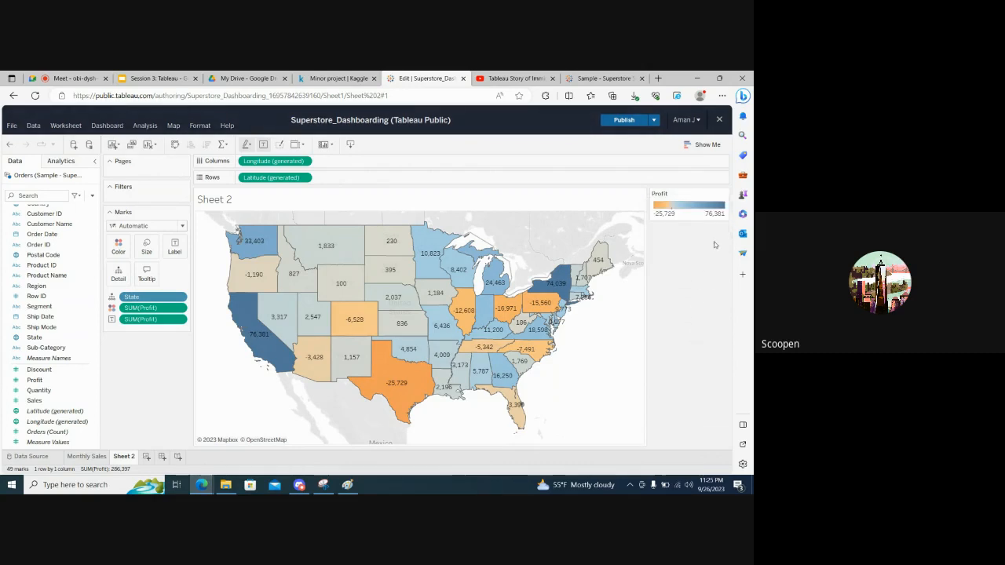
Edit the Profit legend's colors to use stepped color with 2 steps
click(723, 195)
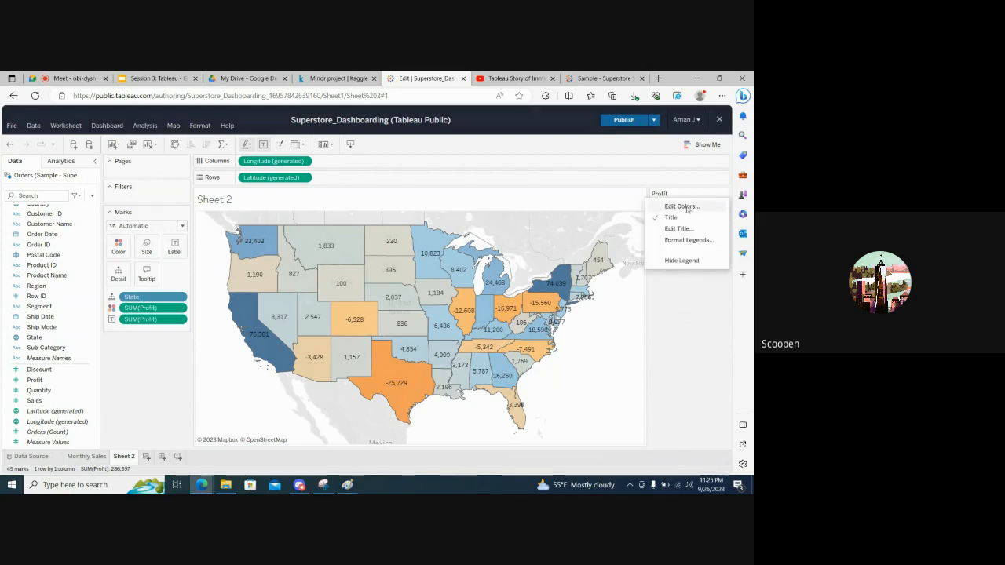
click(680, 207)
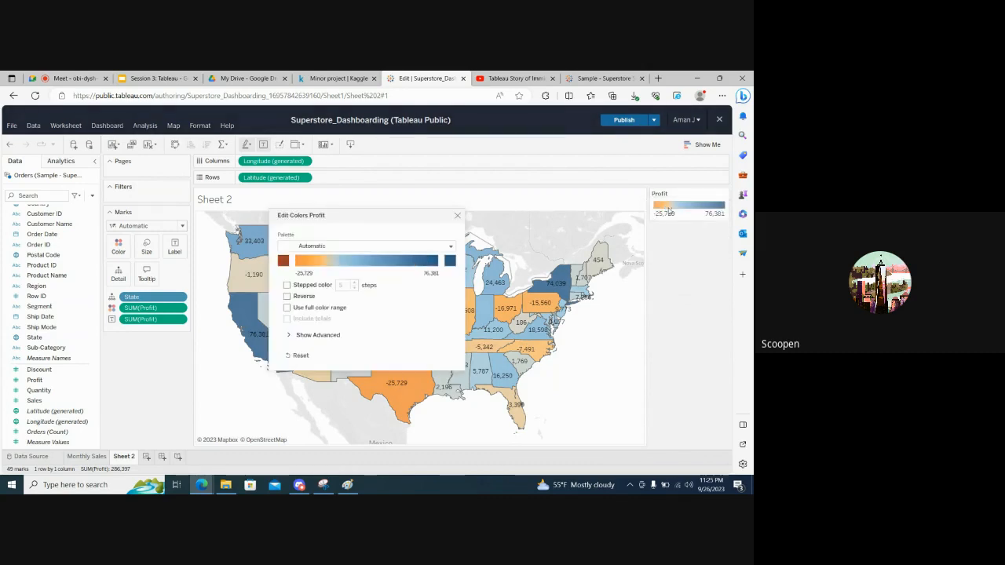
click(287, 285)
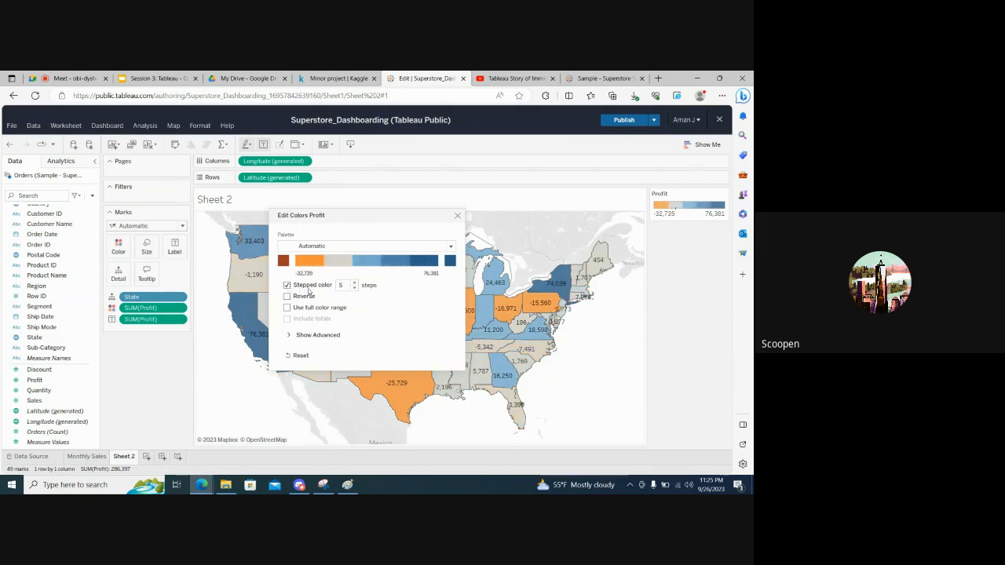
click(355, 289)
click(355, 289)
click(354, 289)
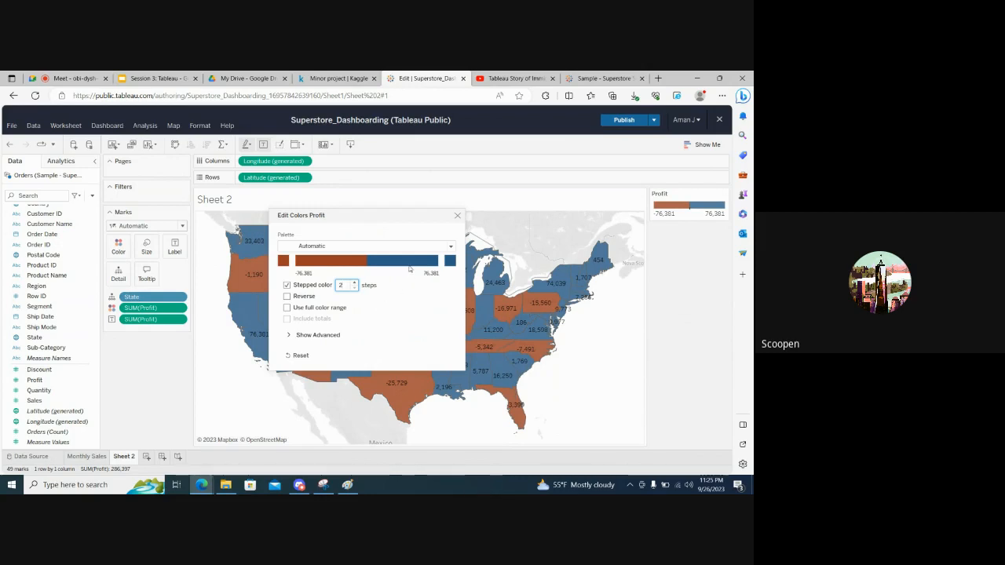
Enable a fixed center of 0 in the advanced Profit color options and close the color settings
click(292, 337)
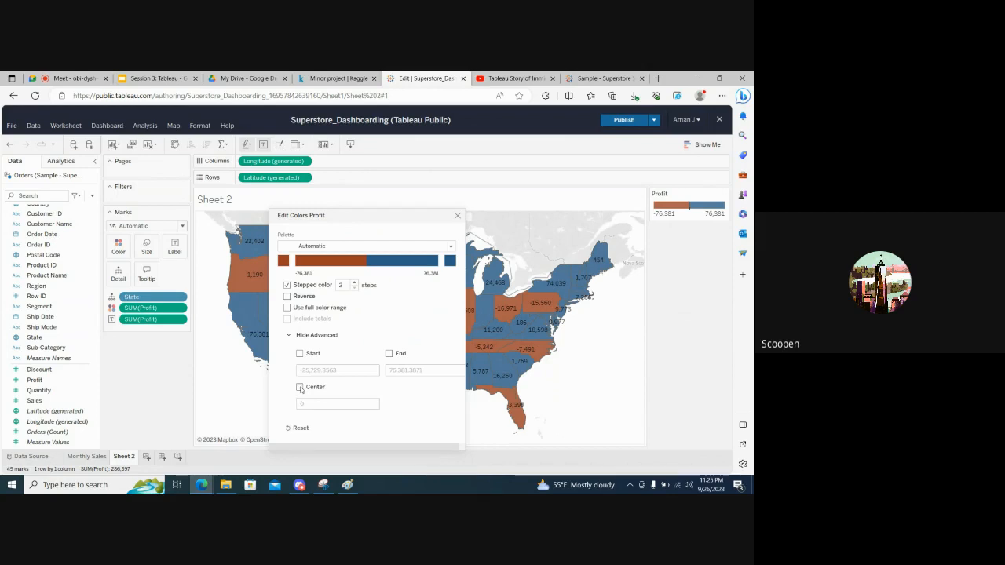
click(300, 389)
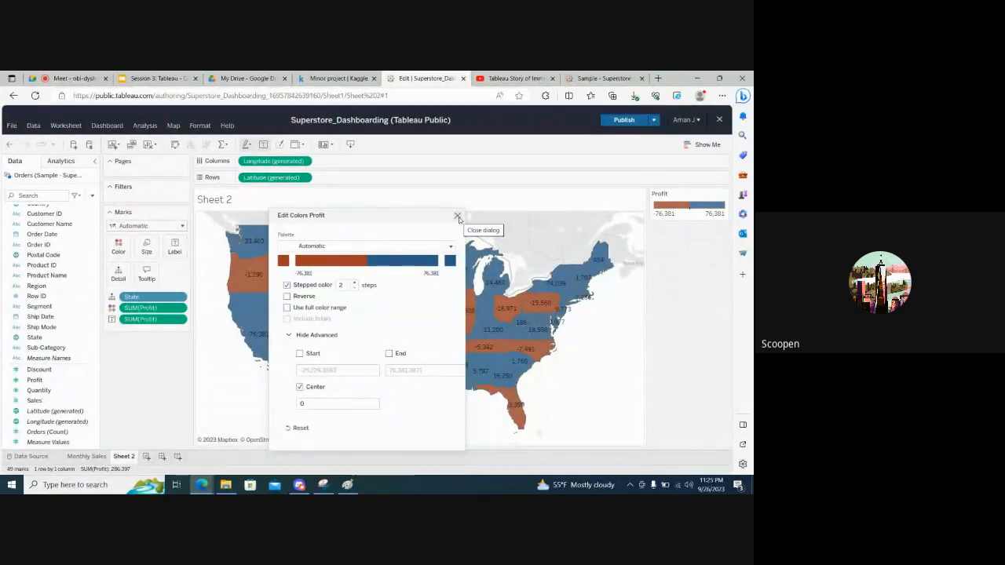
click(458, 217)
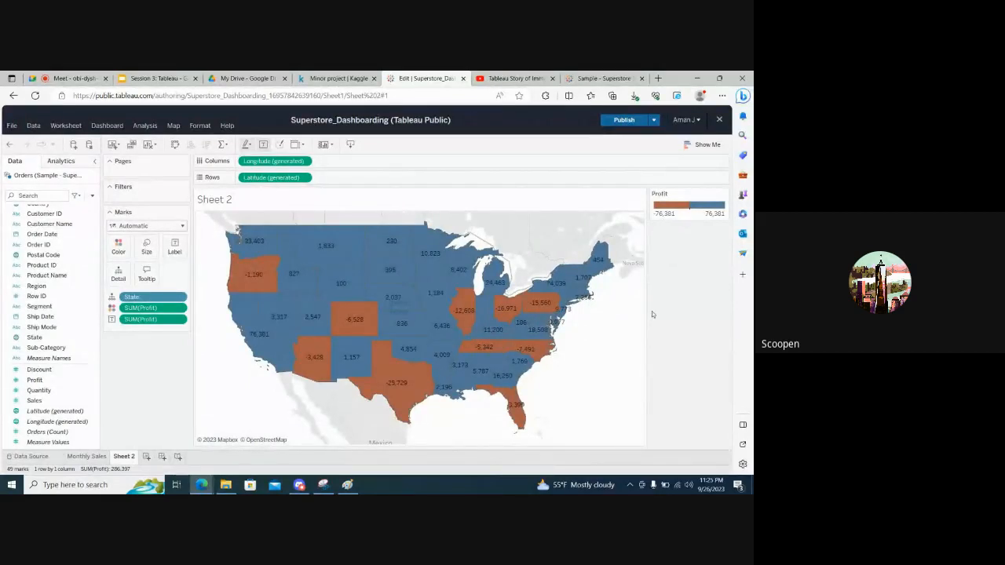
Rename the map worksheet as State wise profit and loss
mouse_move(518, 419)
double_click(124, 456)
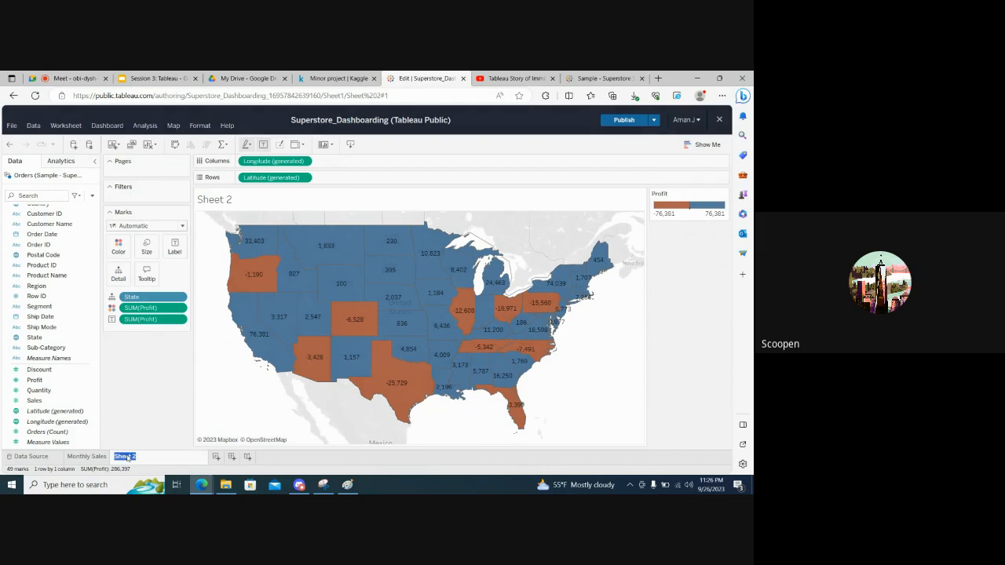
text(State wis)
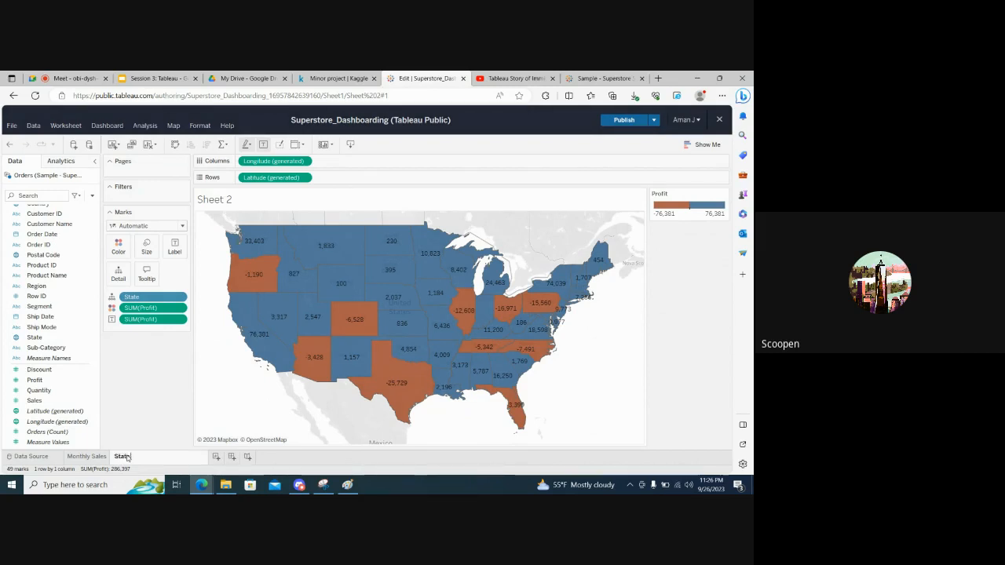
text(e profit)
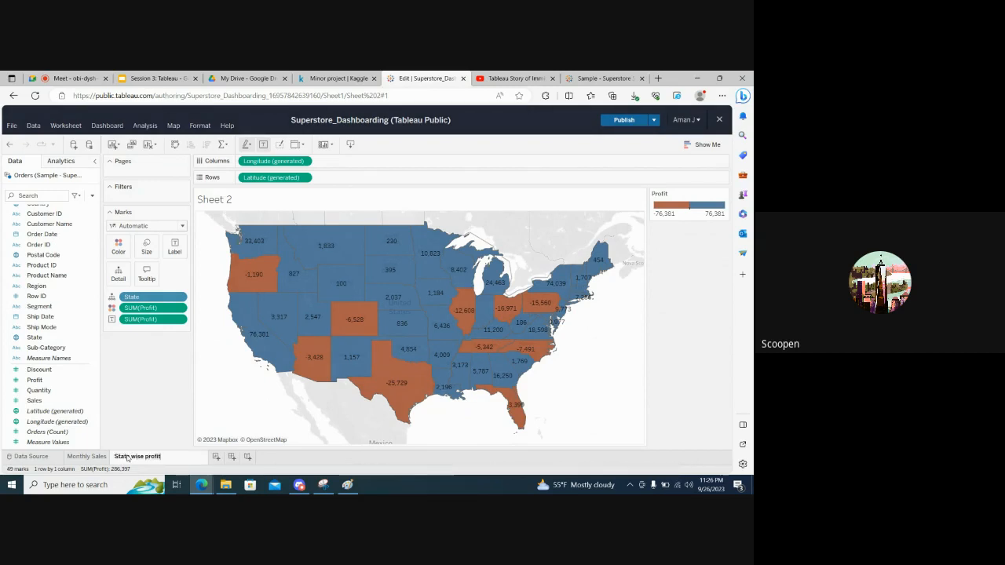
text( and loss)
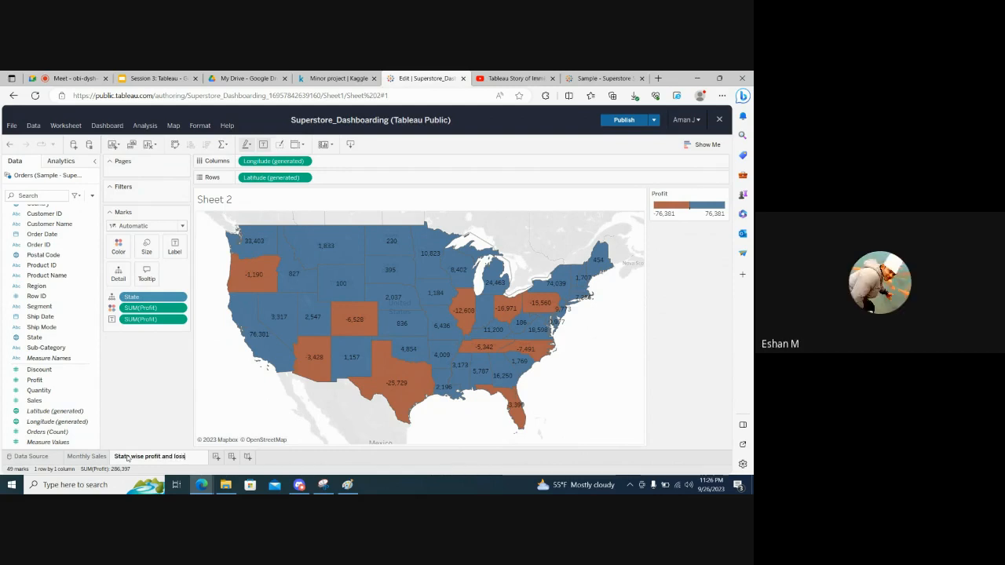
key(Return)
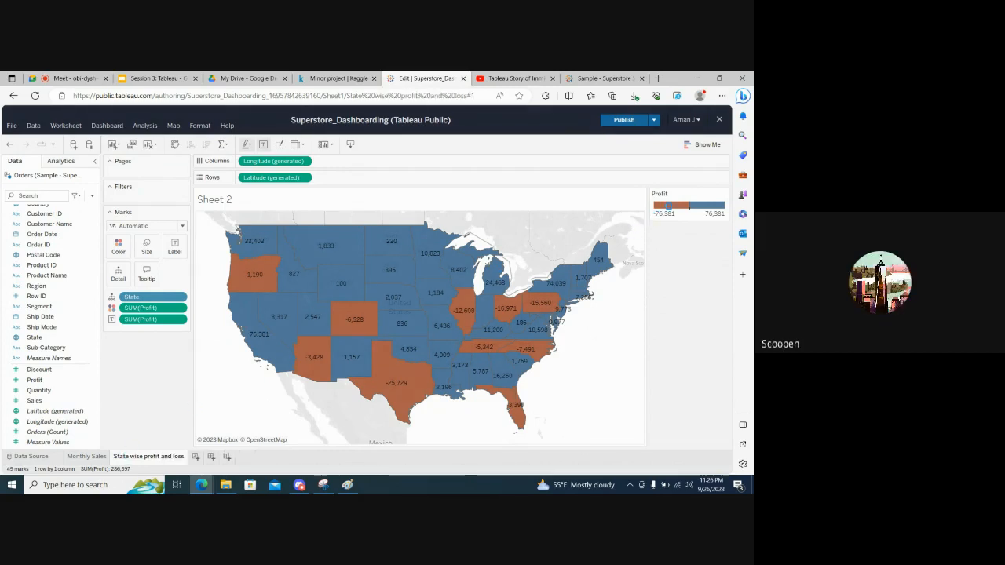
Try a center value of 1,000 in the advanced color options of the Profit legend
click(720, 196)
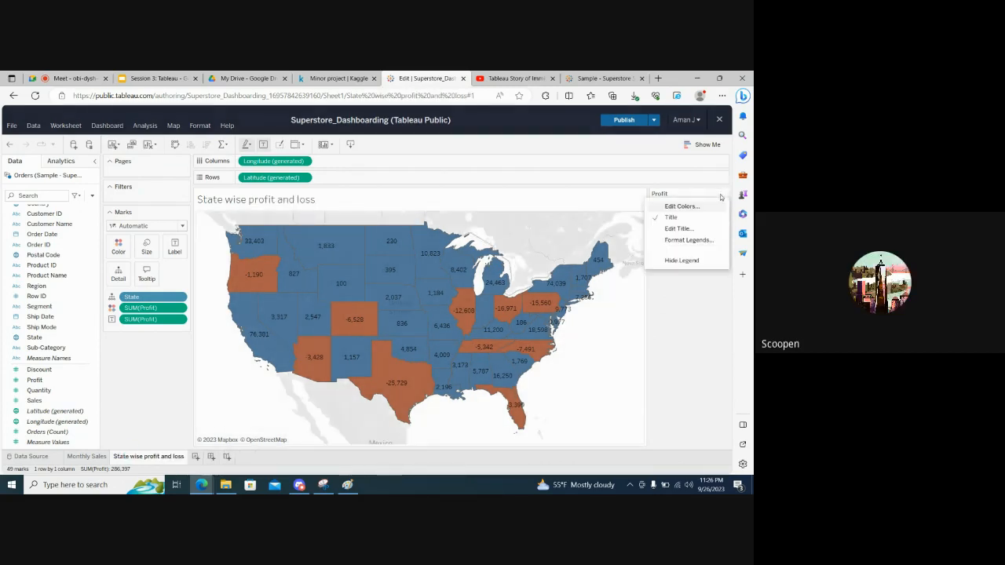
click(677, 207)
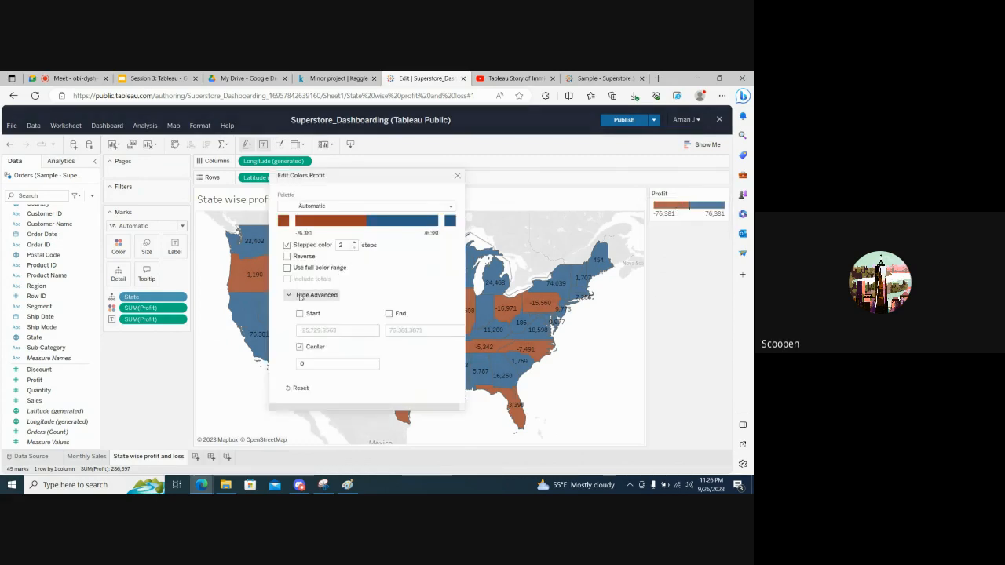
click(303, 363)
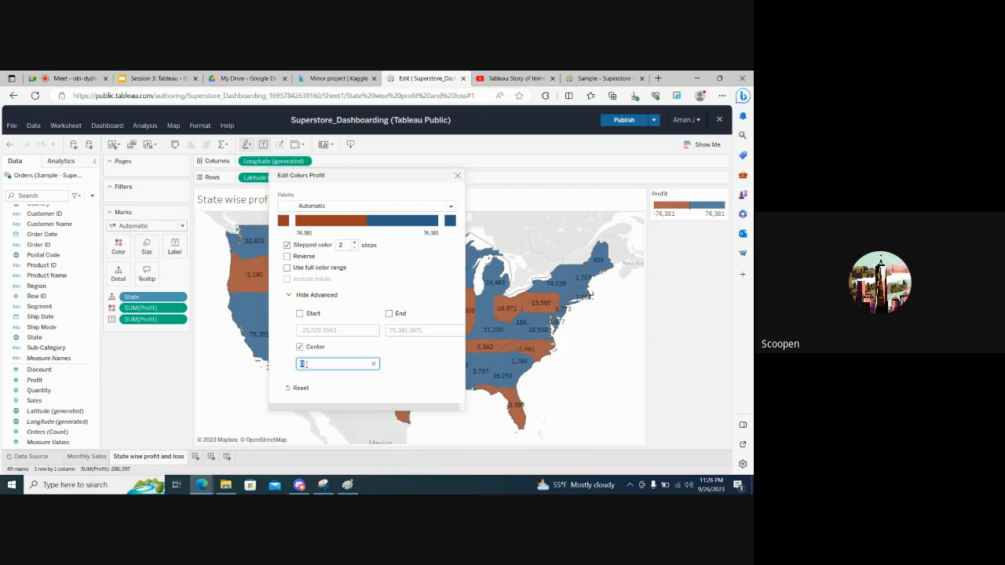
text(1)
key(Return)
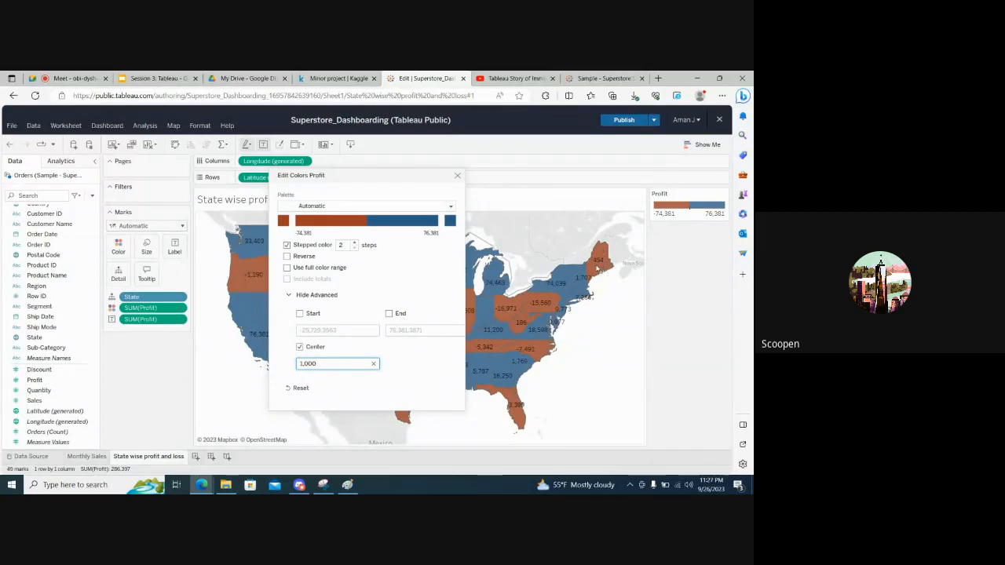
Set the Profit color center back to 0 and close the color settings
drag(317, 364, 300, 364)
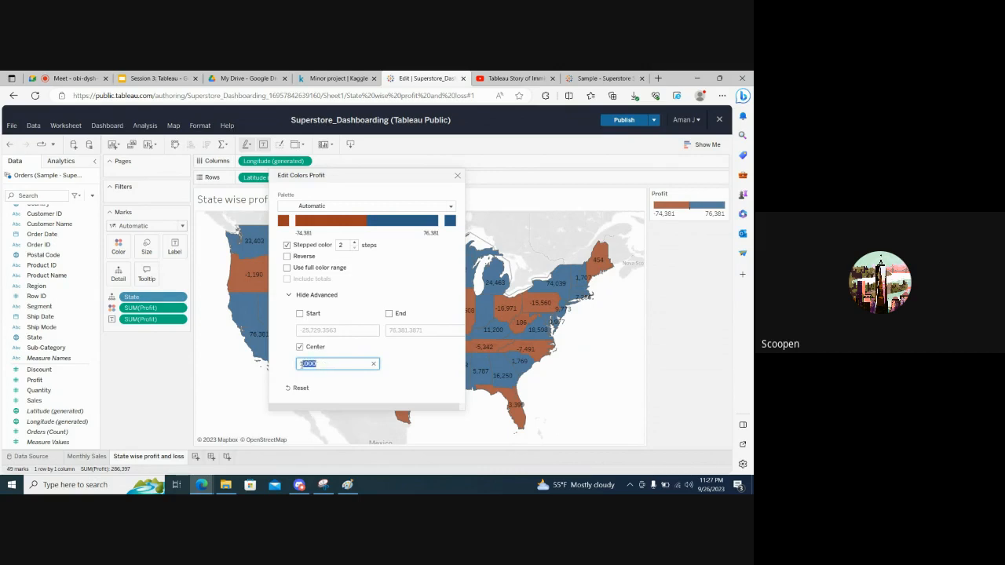
text(0)
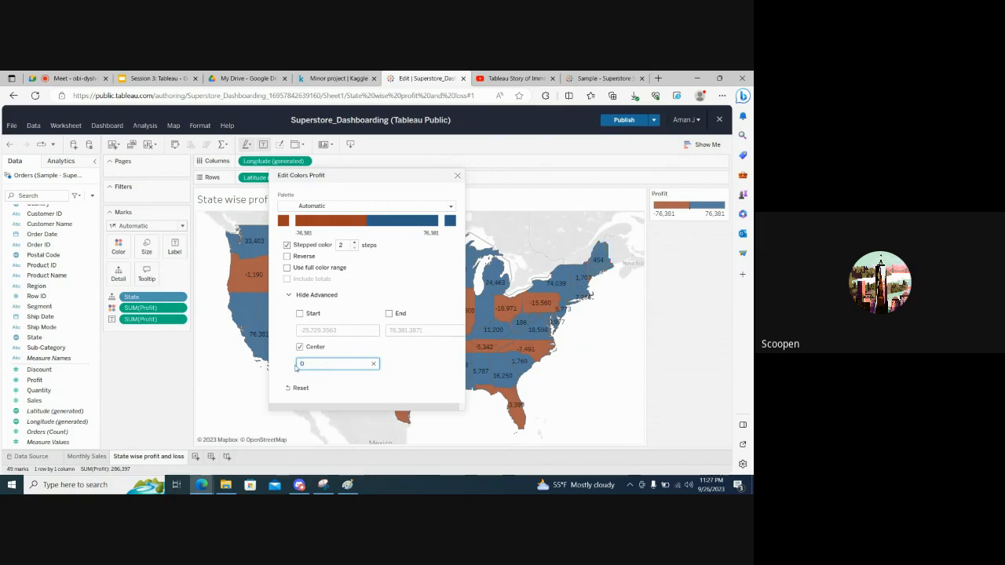
click(458, 176)
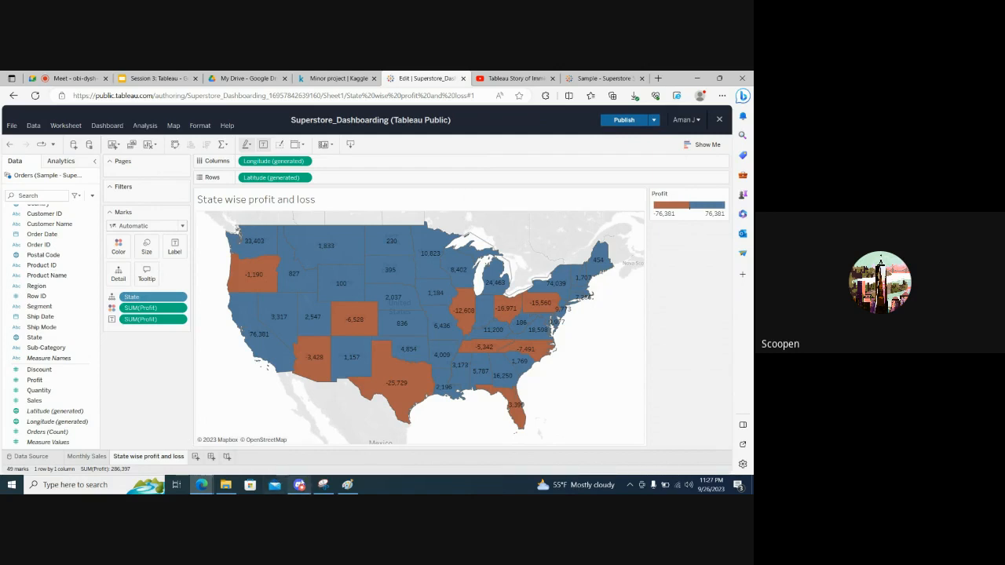
Switch to Paint and clear the whole map sketch from the canvas
mouse_move(328, 486)
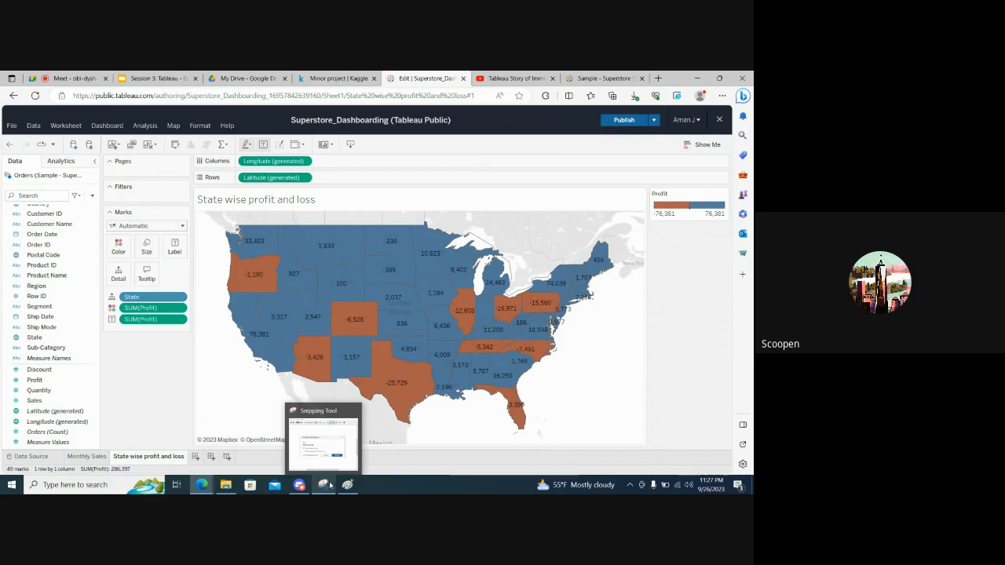
click(346, 486)
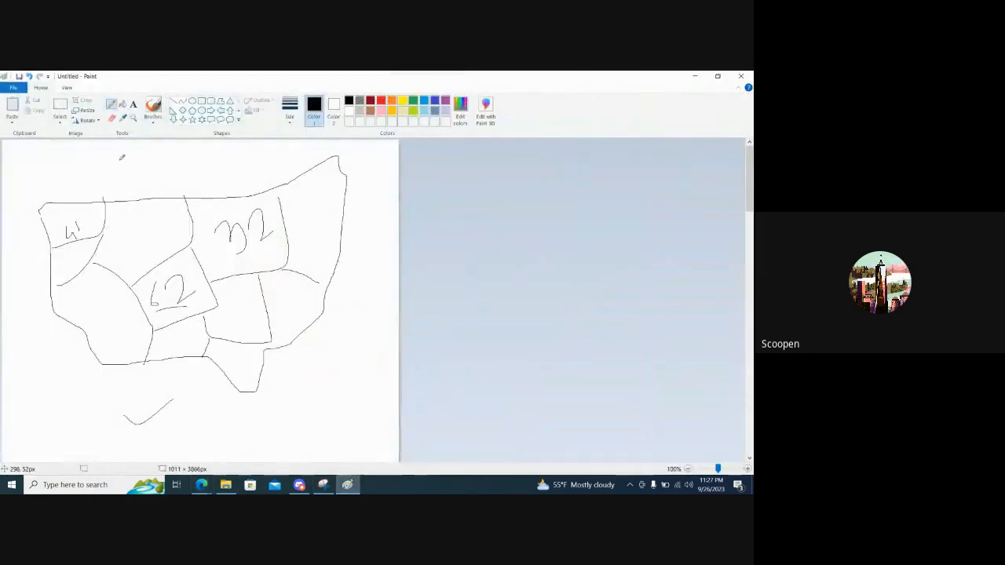
key(ctrl+a)
key(Delete)
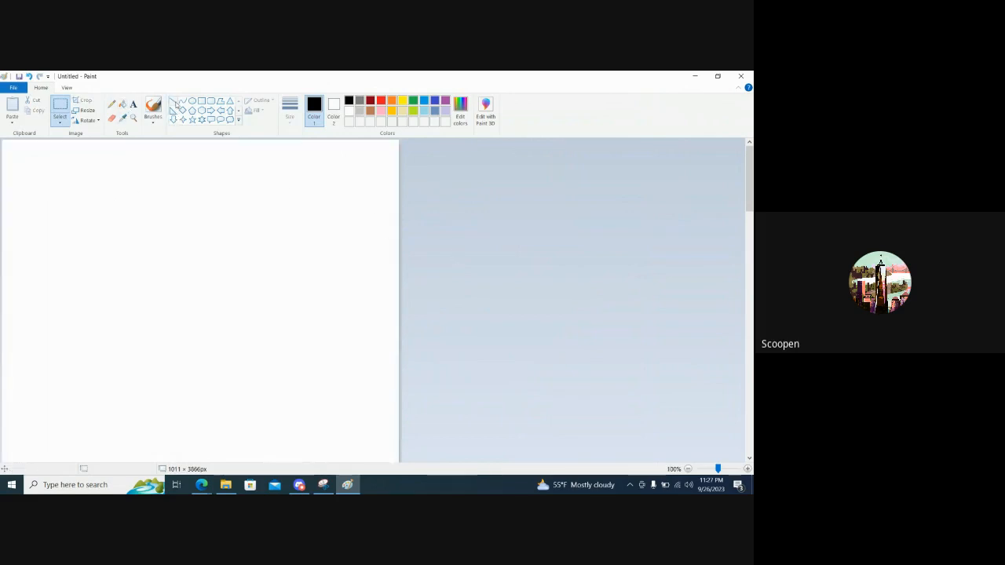
Sketch chart axes freehand with the pencil, label them M-Y and Sales, and draw a jagged rising line between them
click(112, 103)
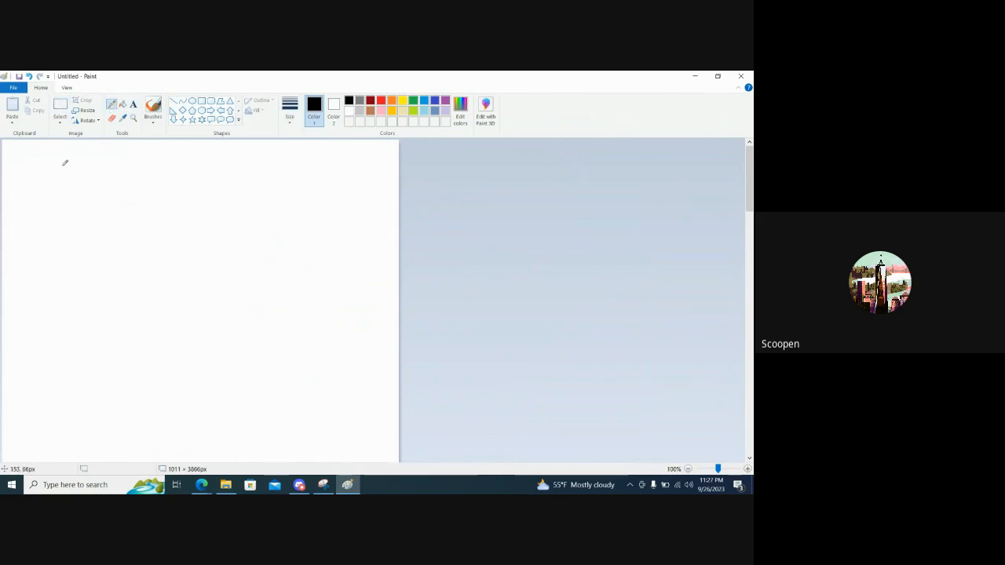
mouse_move(62, 164)
mouse_down()
mouse_move(58, 318)
mouse_move(355, 315)
mouse_up()
drag(124, 342, 142, 375)
mouse_move(69, 372)
mouse_down()
mouse_move(104, 383)
mouse_move(129, 359)
mouse_up()
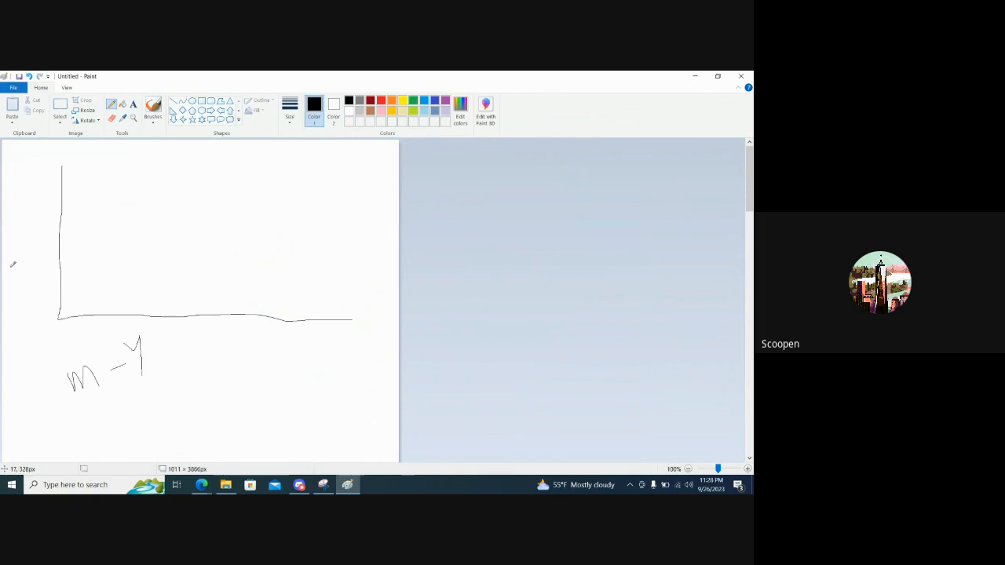
mouse_move(18, 267)
mouse_down()
mouse_move(11, 293)
mouse_move(32, 287)
mouse_move(41, 245)
mouse_move(46, 254)
mouse_move(138, 262)
mouse_move(158, 230)
mouse_move(287, 187)
mouse_move(323, 198)
mouse_move(371, 174)
mouse_up()
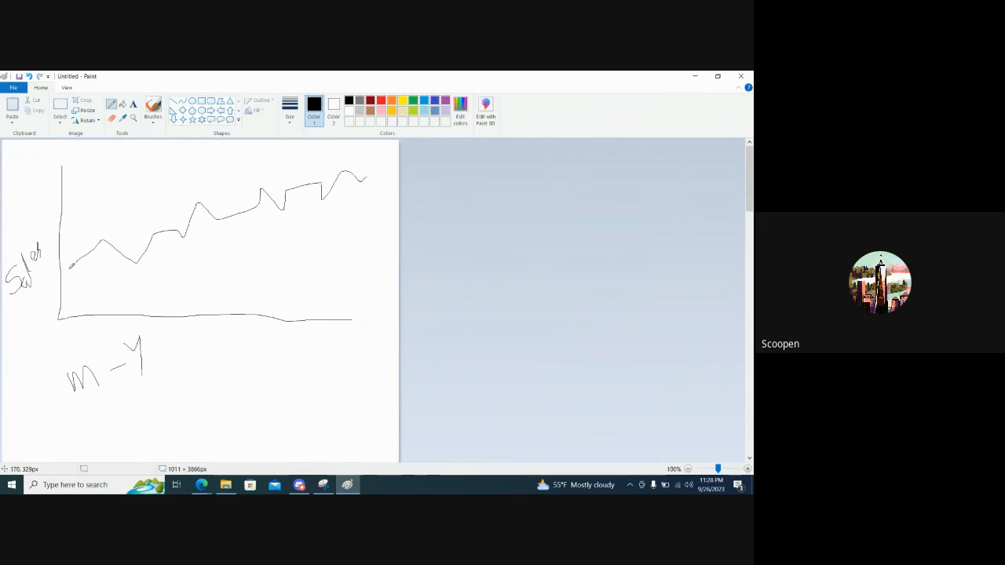
Draw four vertical bars from the horizontal axis up to the first part of the sketched sales line
drag(71, 265, 68, 319)
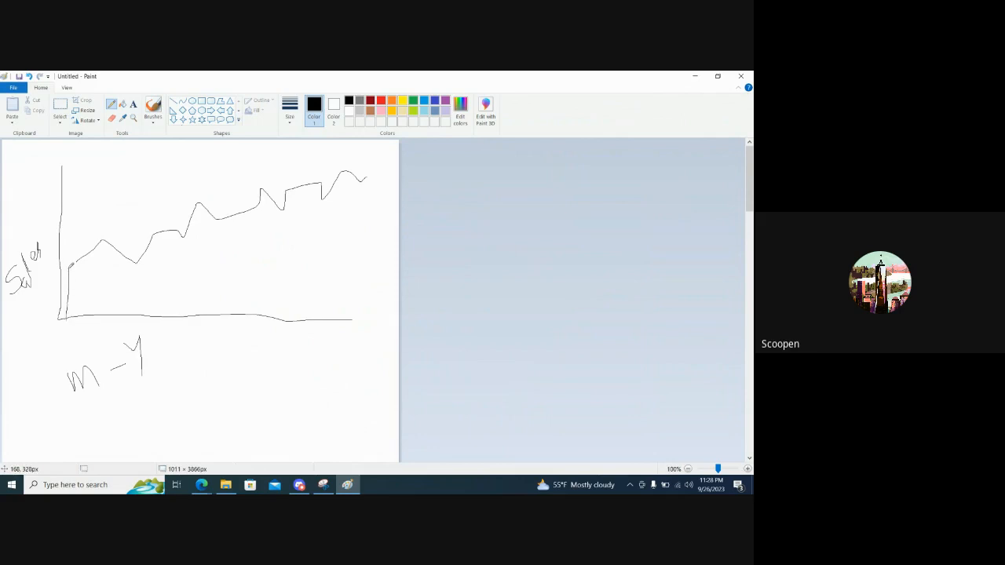
drag(71, 266, 87, 314)
drag(97, 242, 99, 313)
drag(97, 242, 128, 314)
drag(139, 265, 148, 314)
drag(179, 235, 179, 321)
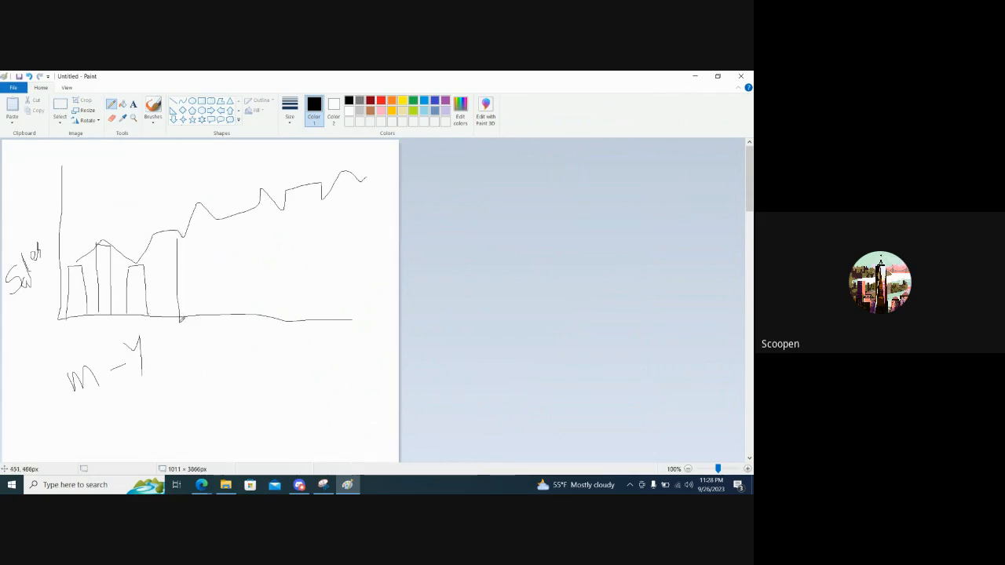
mouse_move(179, 239)
mouse_down()
mouse_move(191, 240)
mouse_move(190, 303)
mouse_move(200, 314)
mouse_up()
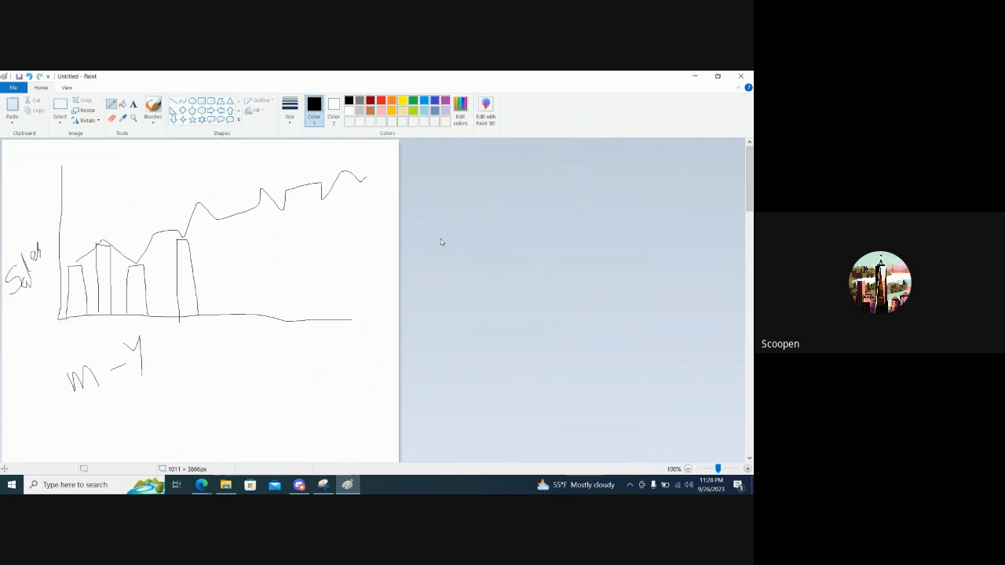
Switch back to Tableau Public and add a new worksheet after State wise profit and loss
key(alt+Tab)
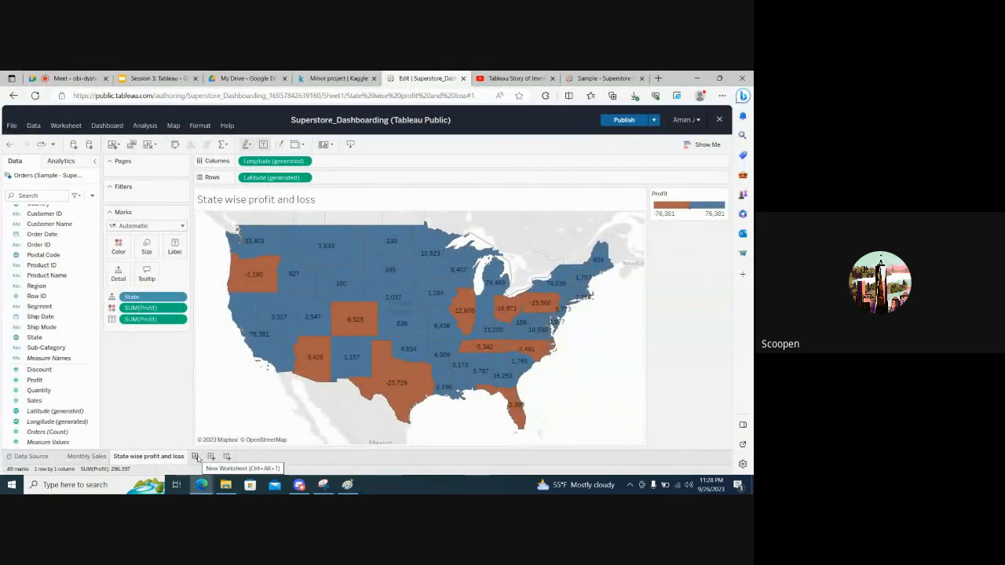
click(197, 457)
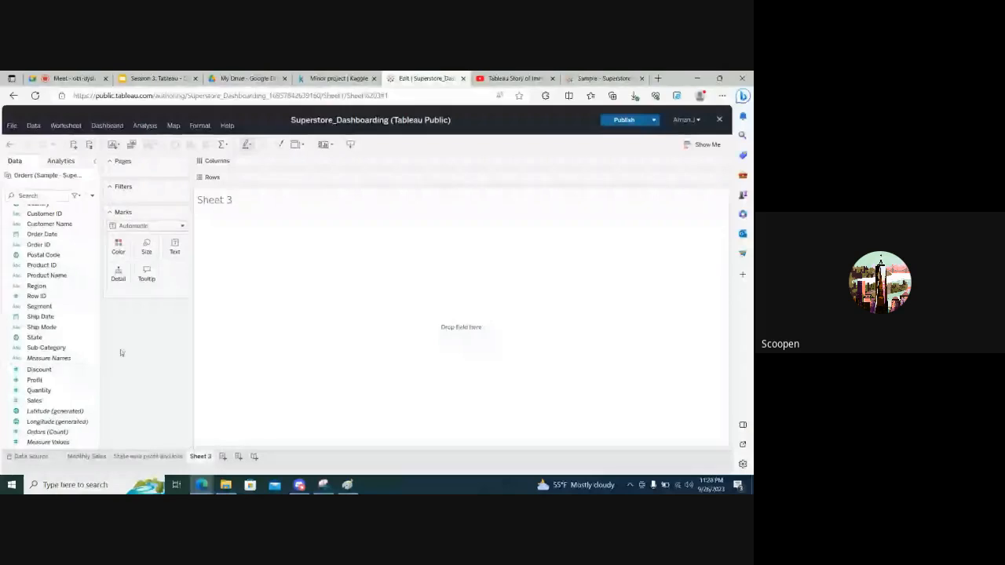
scroll(47, 314, up, 2)
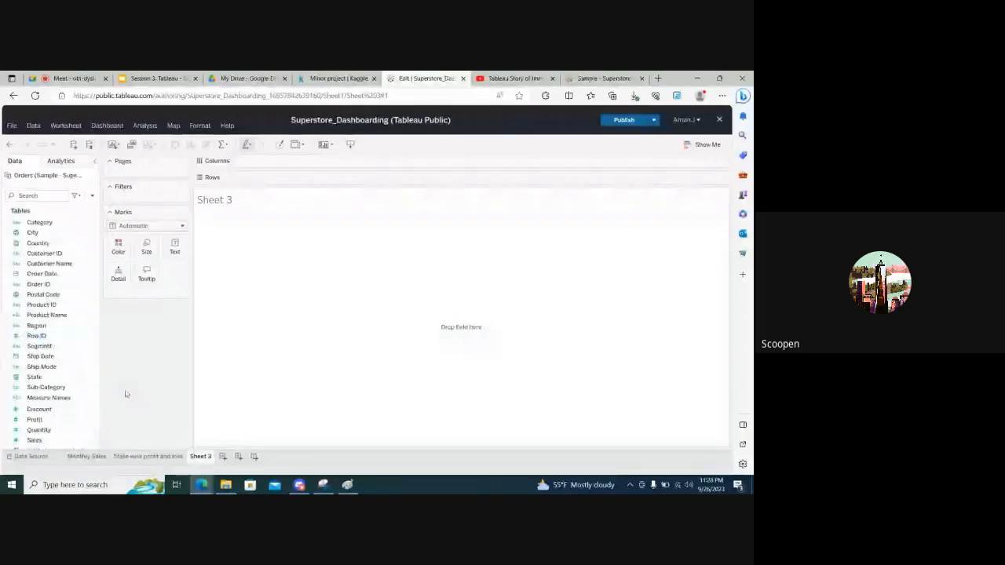
Return to the Paint sketch and underline the M-Y and Sales axis labels
key(alt+Tab)
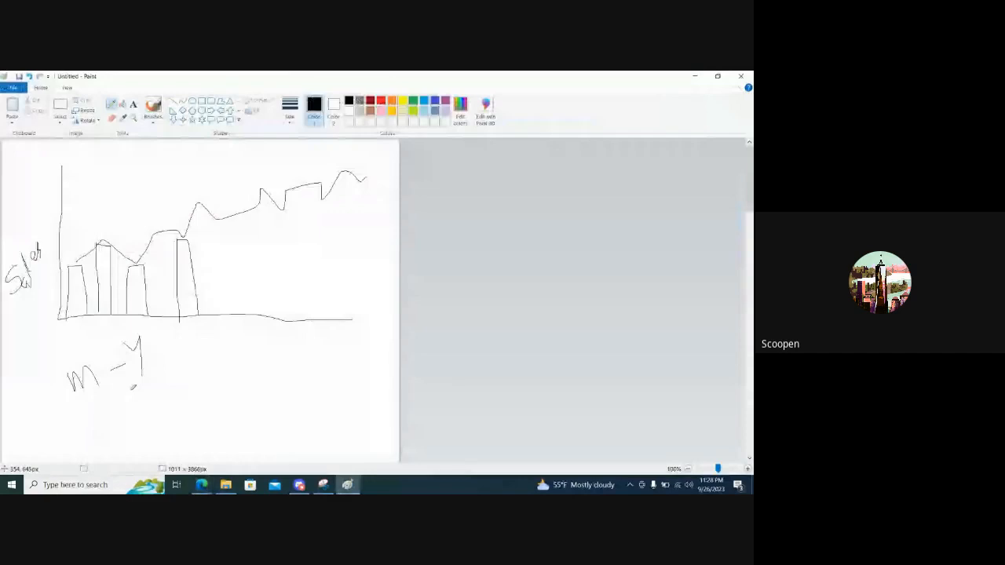
drag(82, 404, 189, 371)
drag(15, 308, 53, 270)
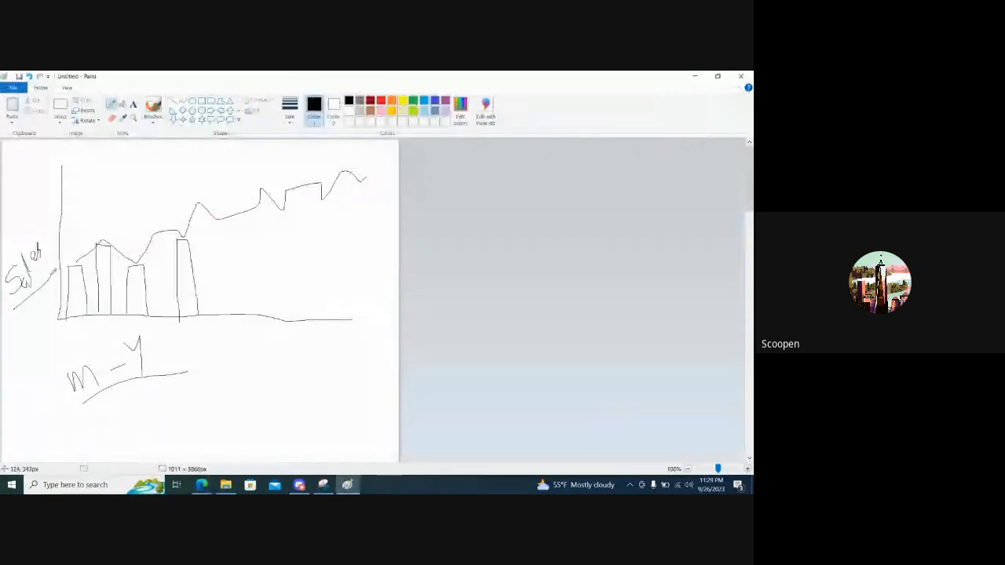
Switch to Tableau Public, place Order Date on the new sheet's columns, and show it in MMMM YYYY format
key(alt+Tab)
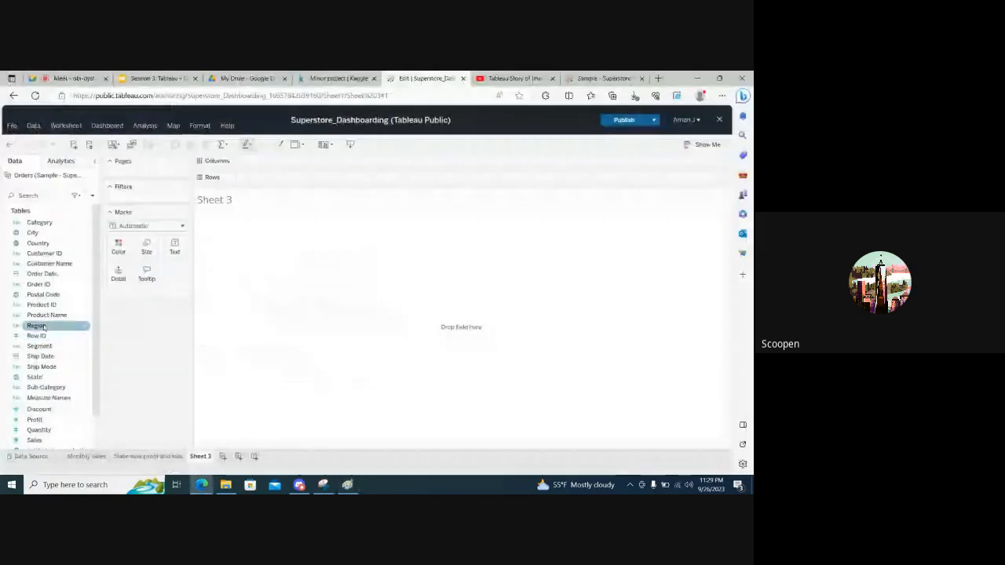
click(44, 327)
drag(44, 333, 134, 350)
drag(40, 274, 265, 164)
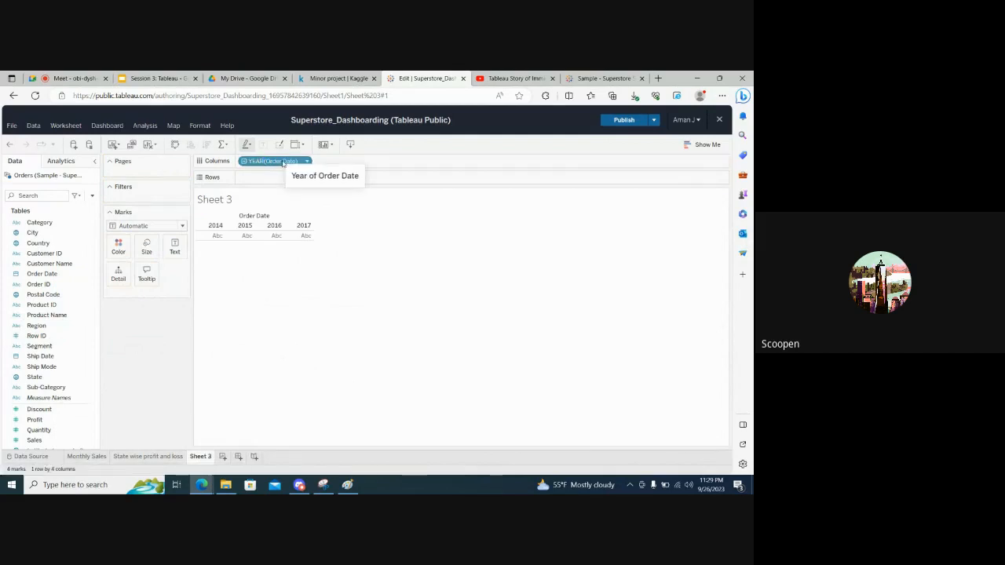
click(284, 162)
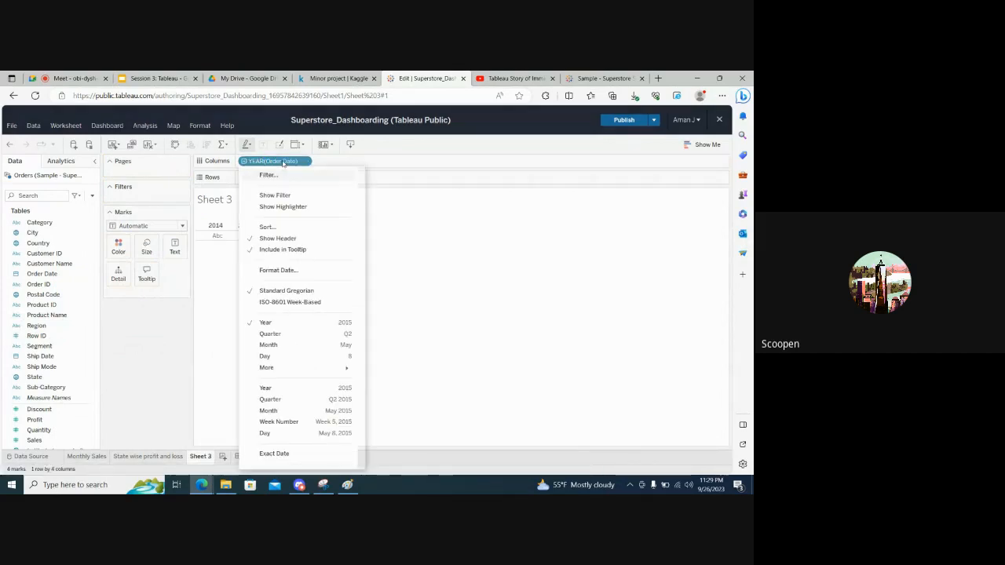
mouse_move(325, 368)
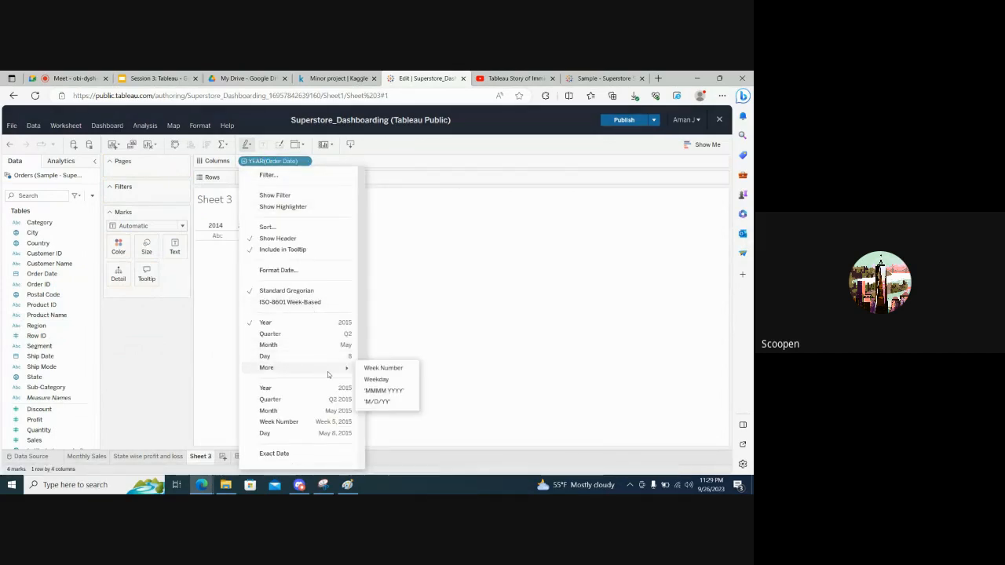
click(366, 391)
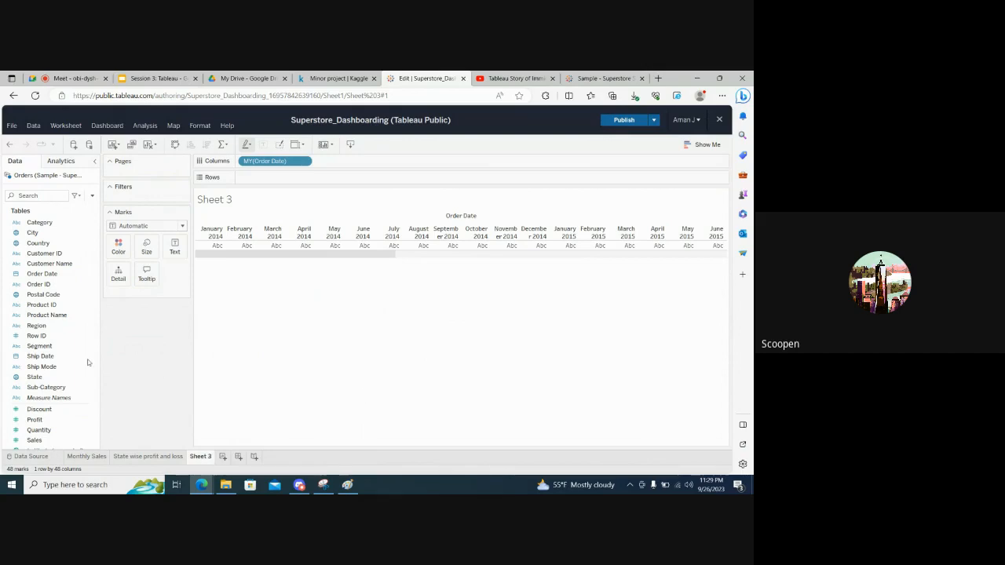
Add Profit to the rows to plot it against the order months
click(56, 367)
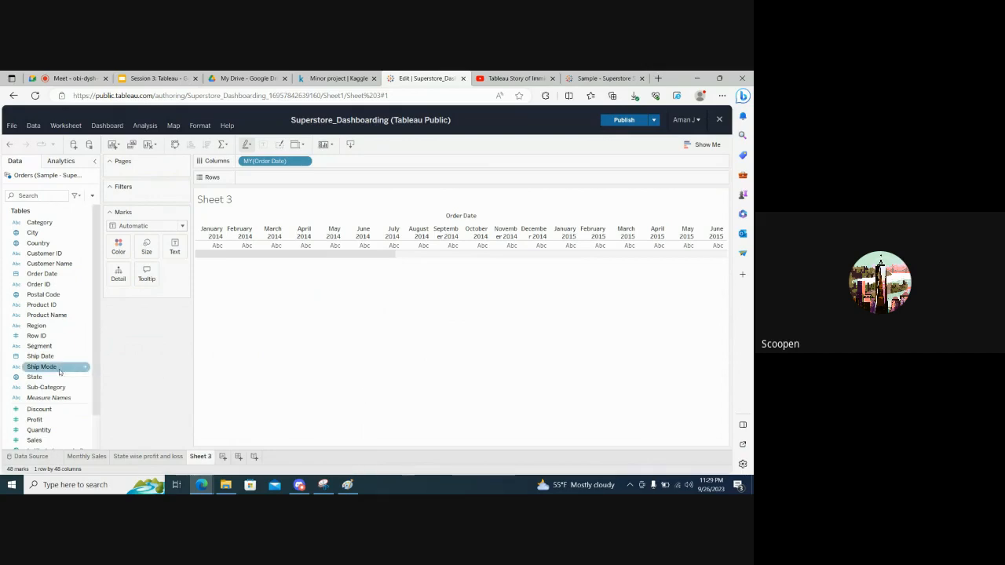
scroll(47, 377, down, 1)
click(32, 381)
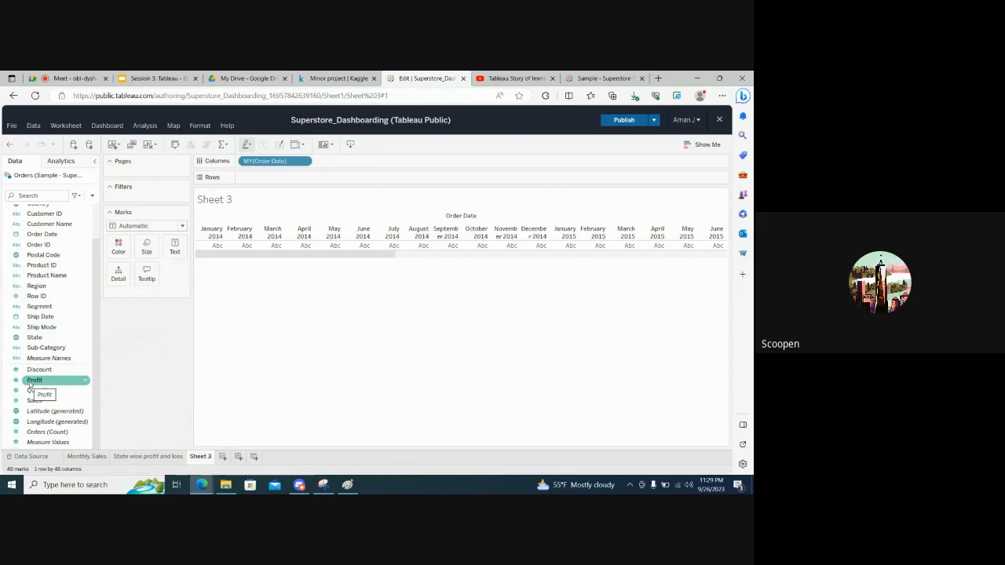
drag(29, 384, 272, 179)
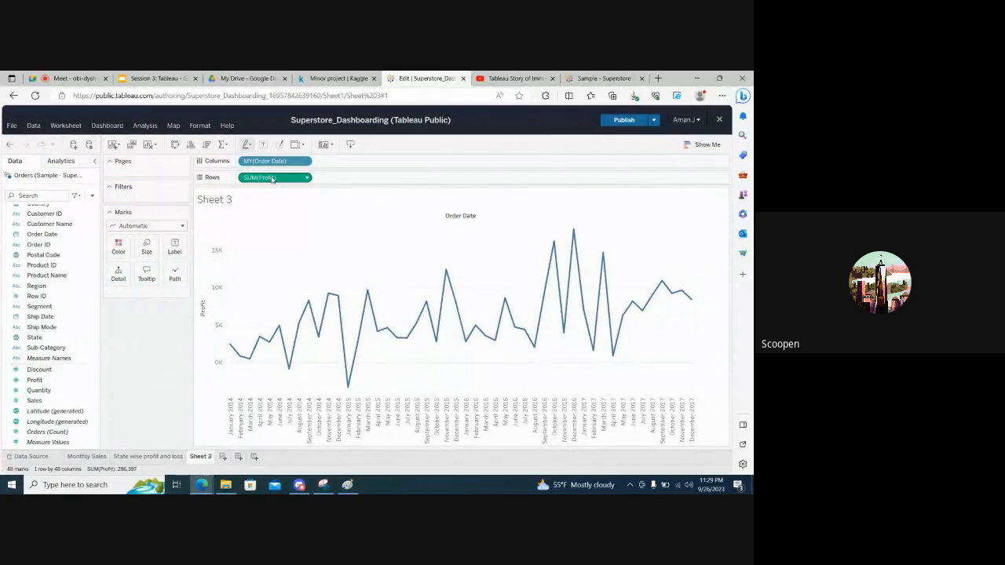
mouse_move(347, 388)
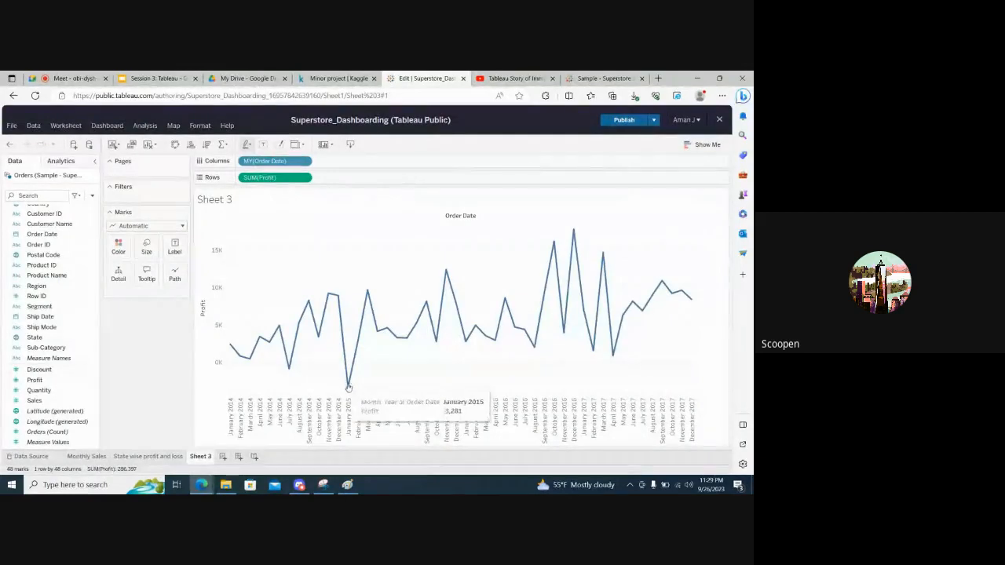
mouse_move(366, 293)
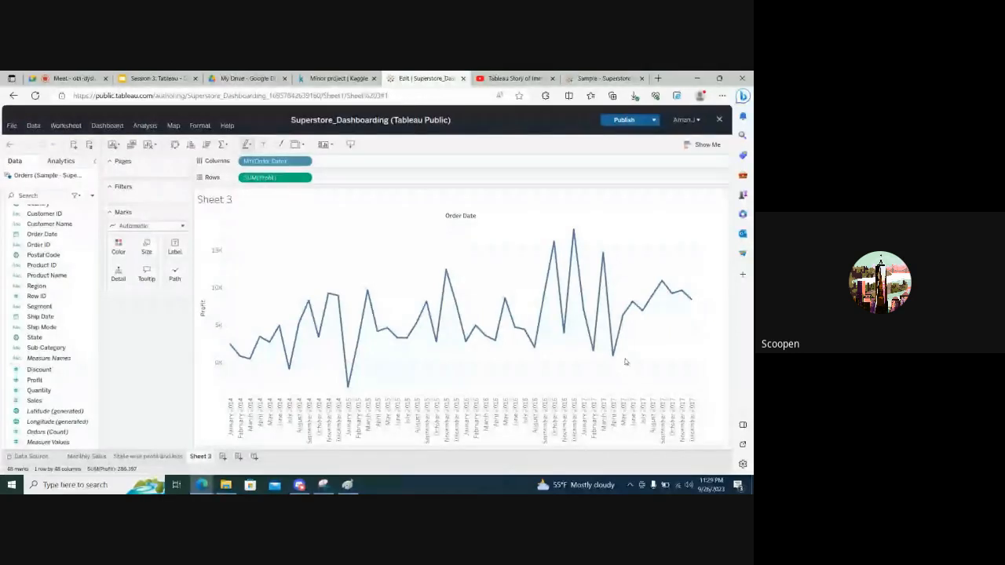
mouse_move(292, 374)
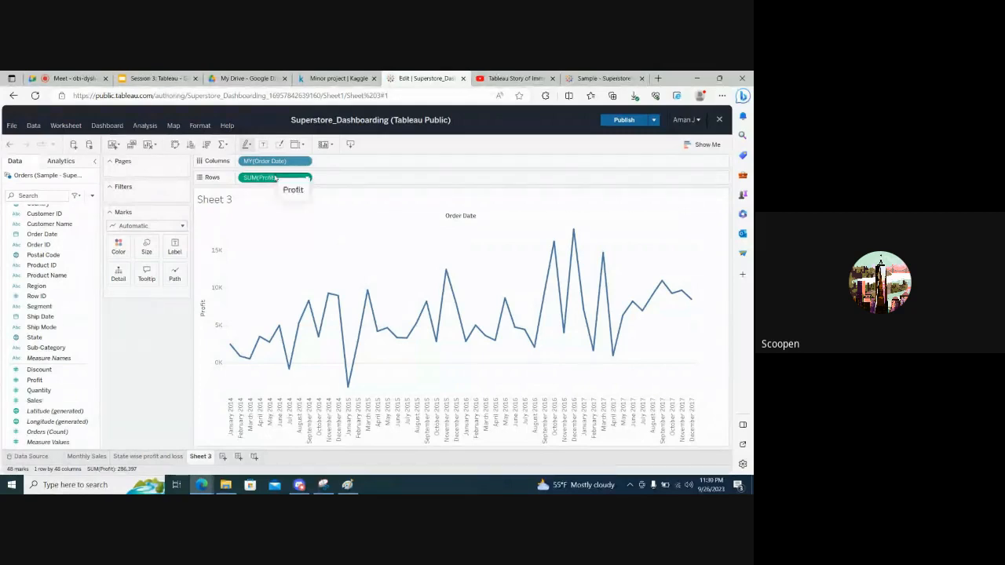
click(88, 390)
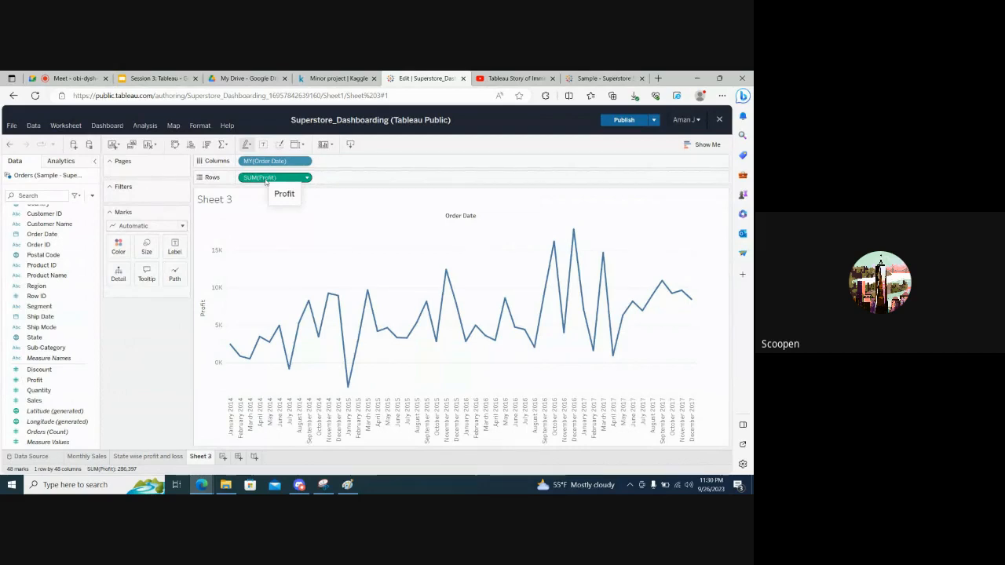
drag(265, 179, 352, 179)
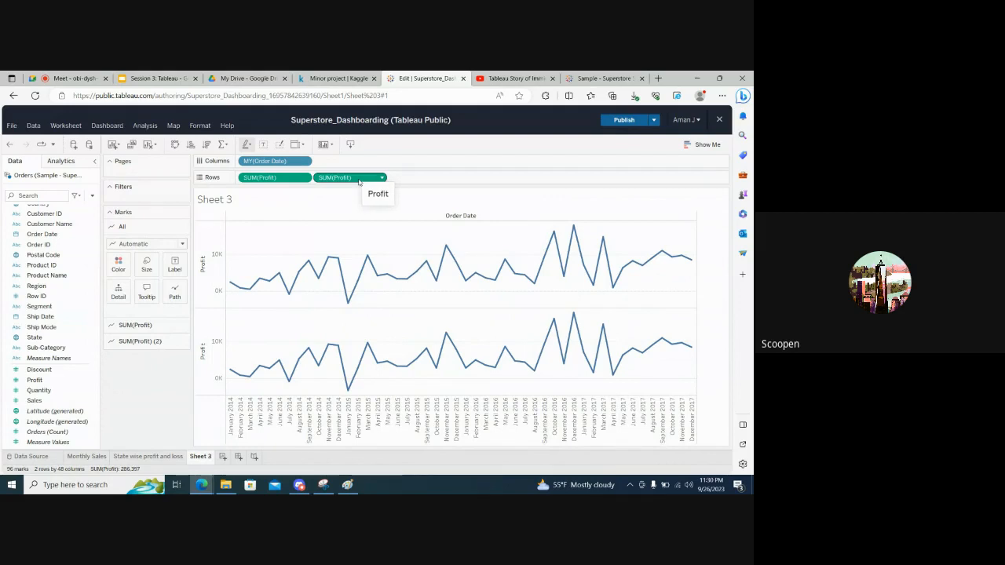
click(358, 182)
key(Delete)
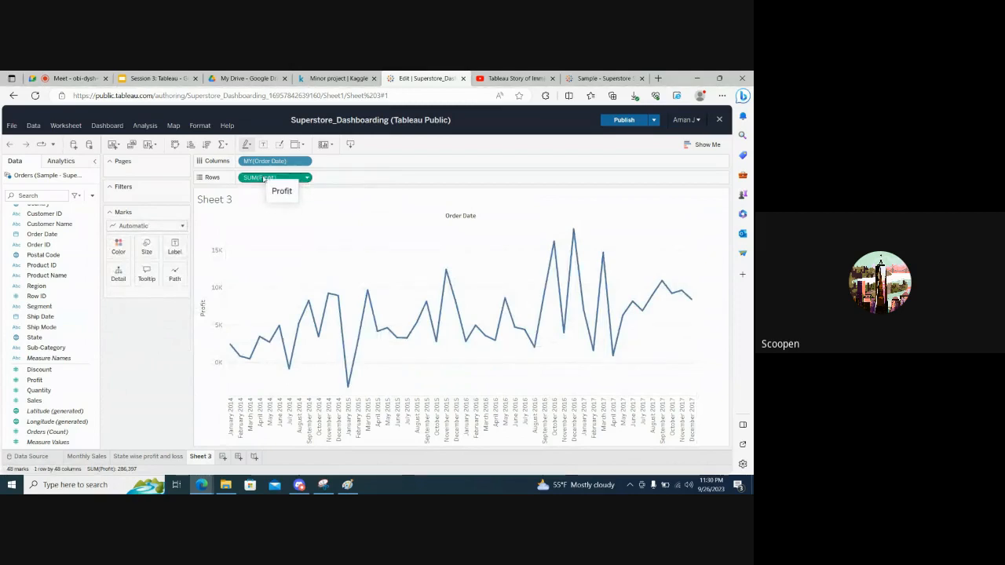
drag(264, 179, 359, 179)
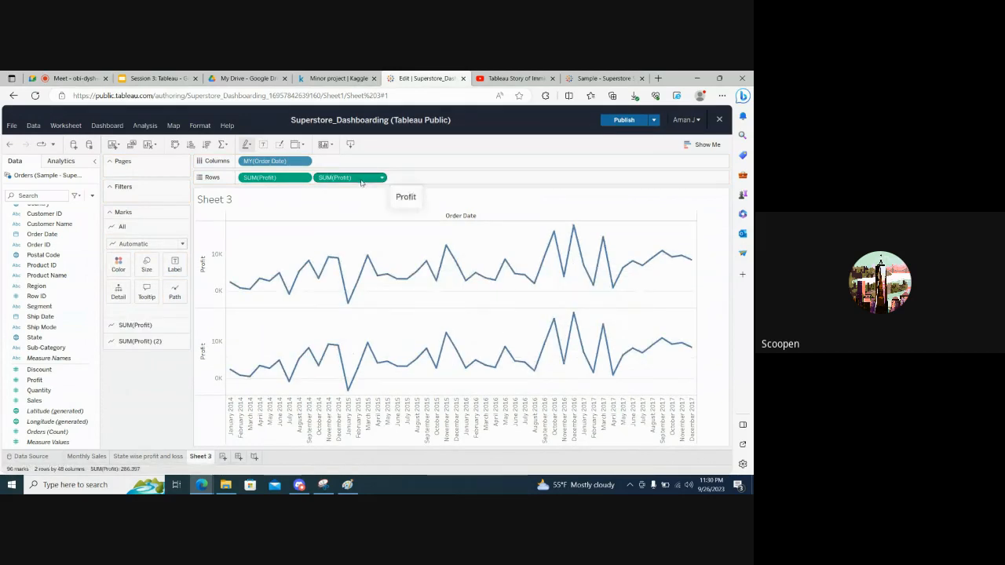
drag(362, 180, 360, 196)
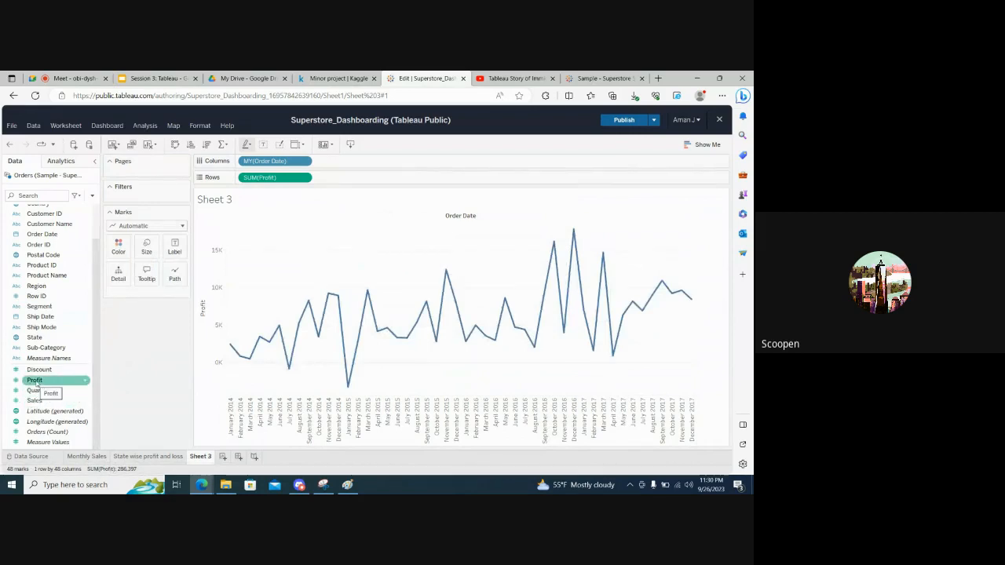
Add Profit to the rows a second time and set the mark type of the second Profit chart to Bar
drag(35, 382, 348, 178)
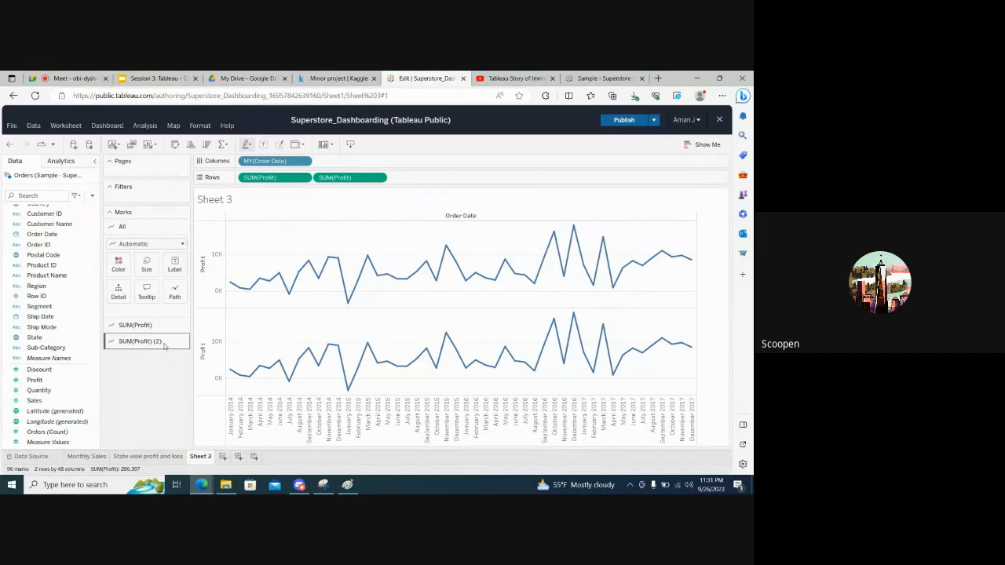
click(139, 344)
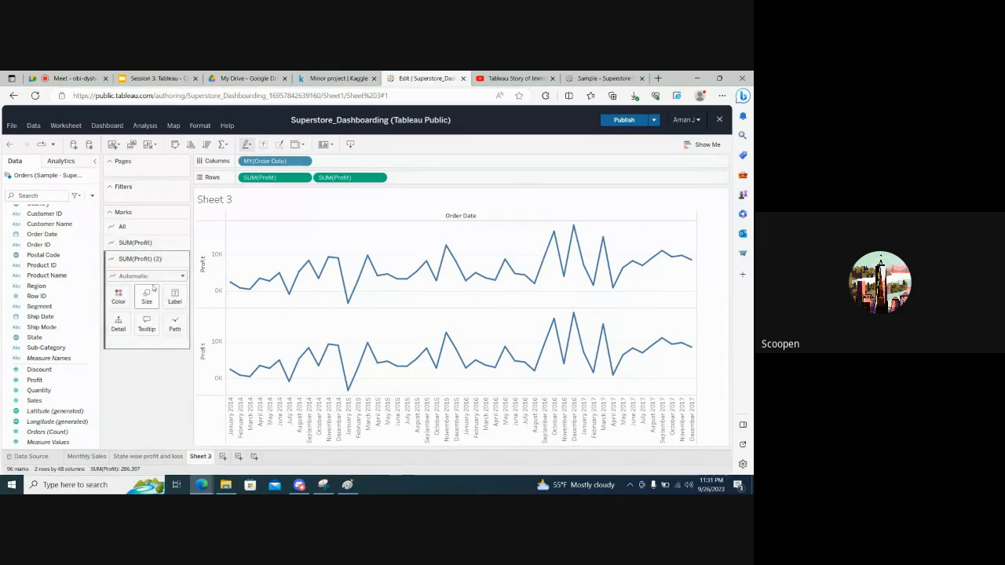
click(151, 276)
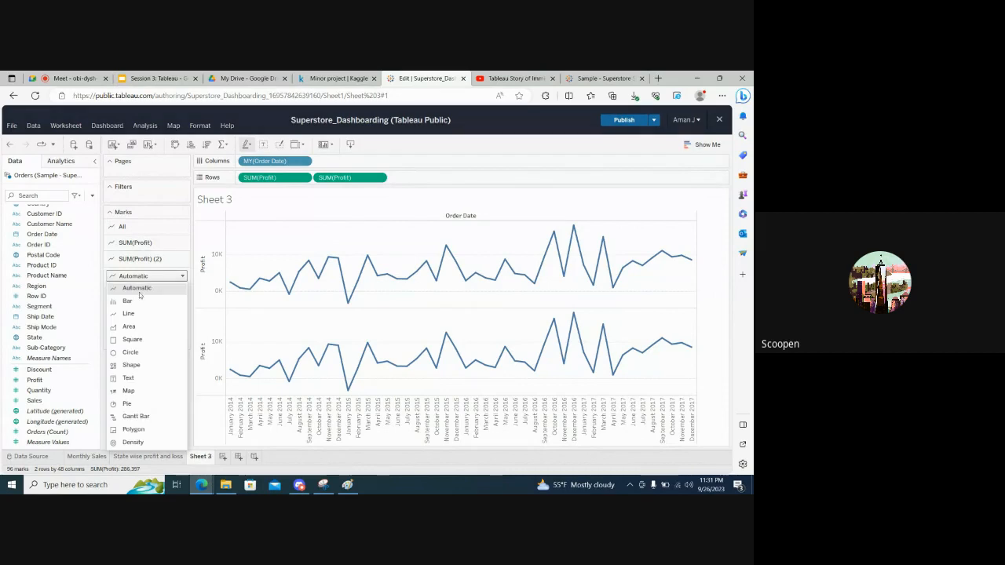
click(128, 301)
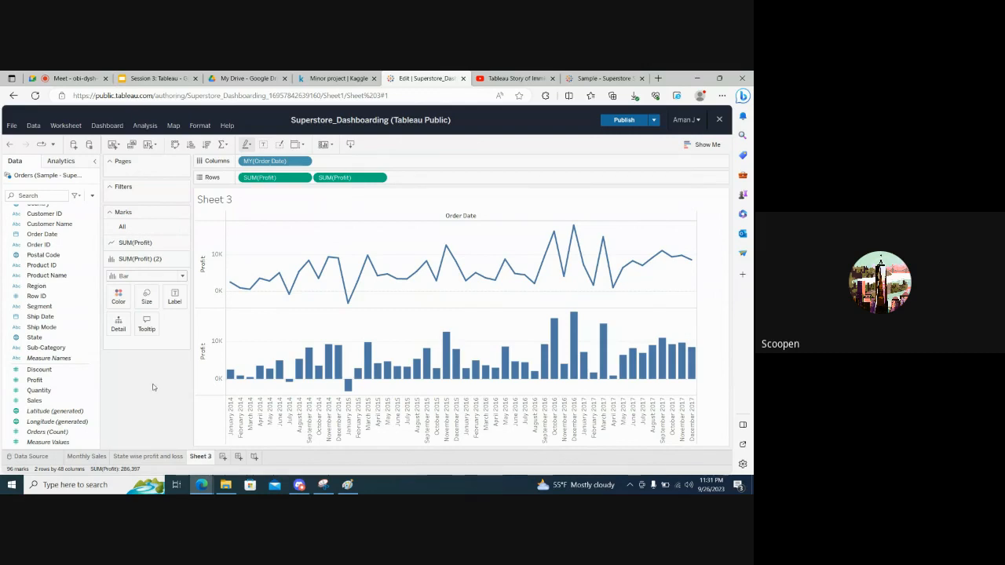
Colour the bars of the second Profit chart by Profit
drag(43, 382, 142, 347)
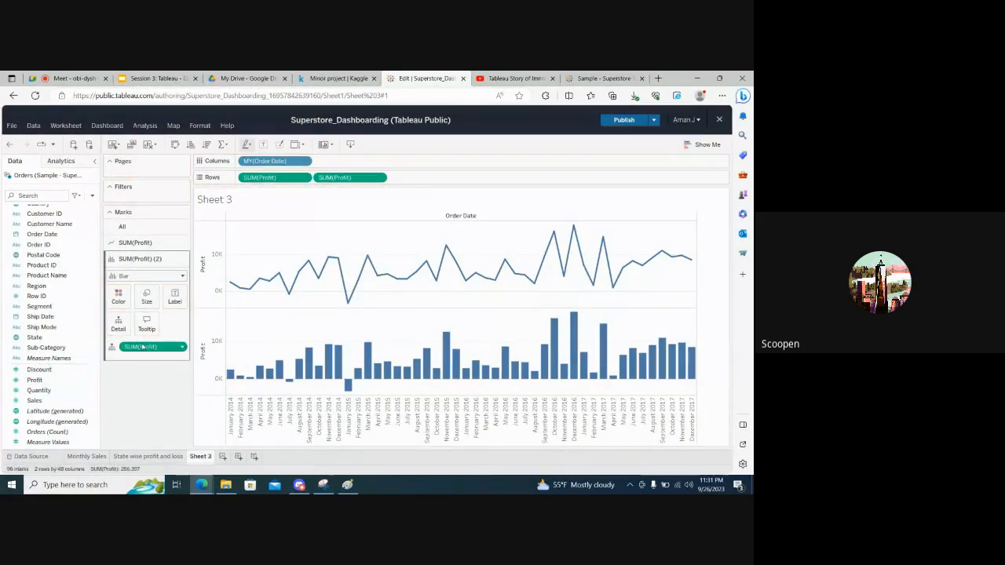
click(112, 348)
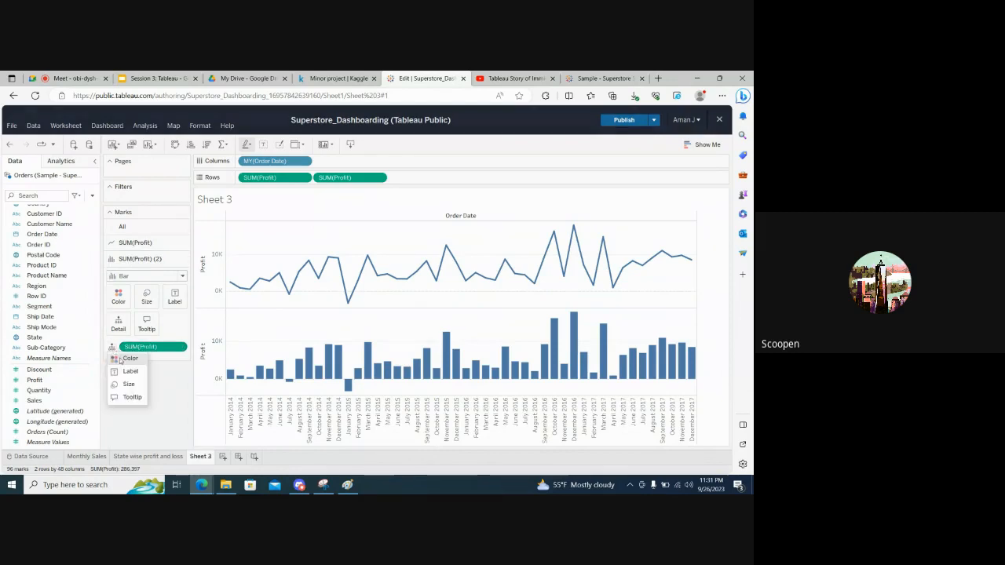
click(124, 359)
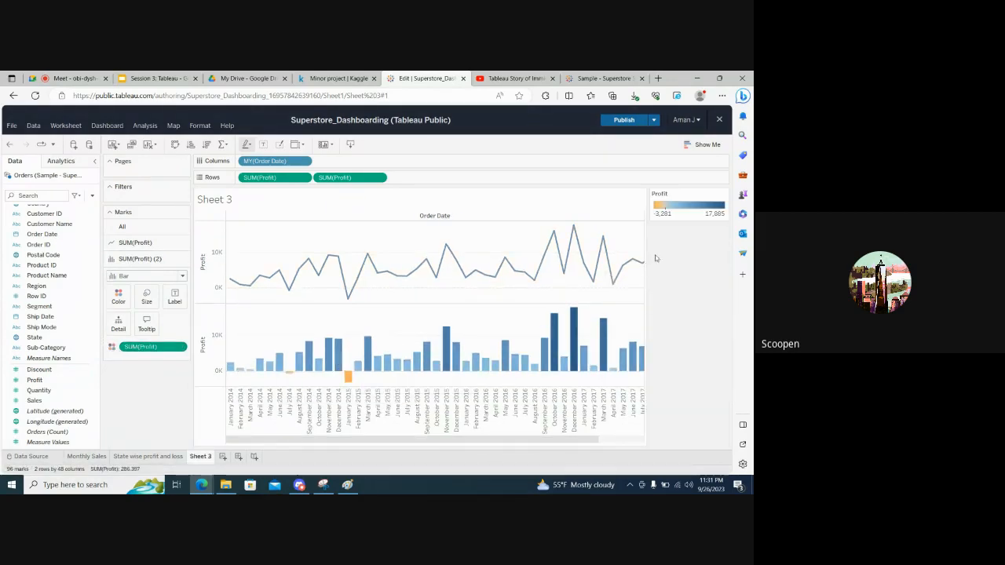
Edit the Profit colours to use a stepped palette with two steps
click(721, 196)
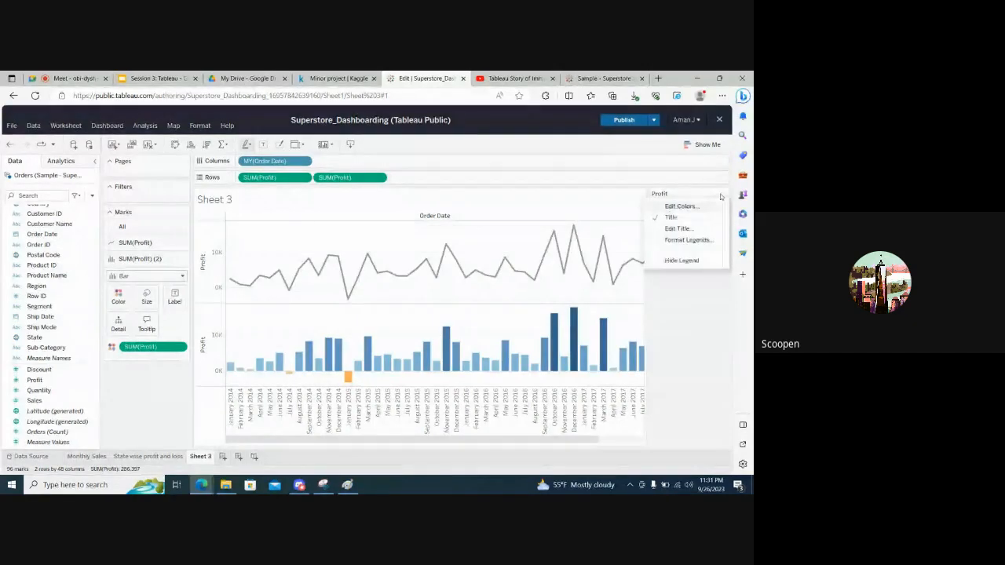
click(669, 207)
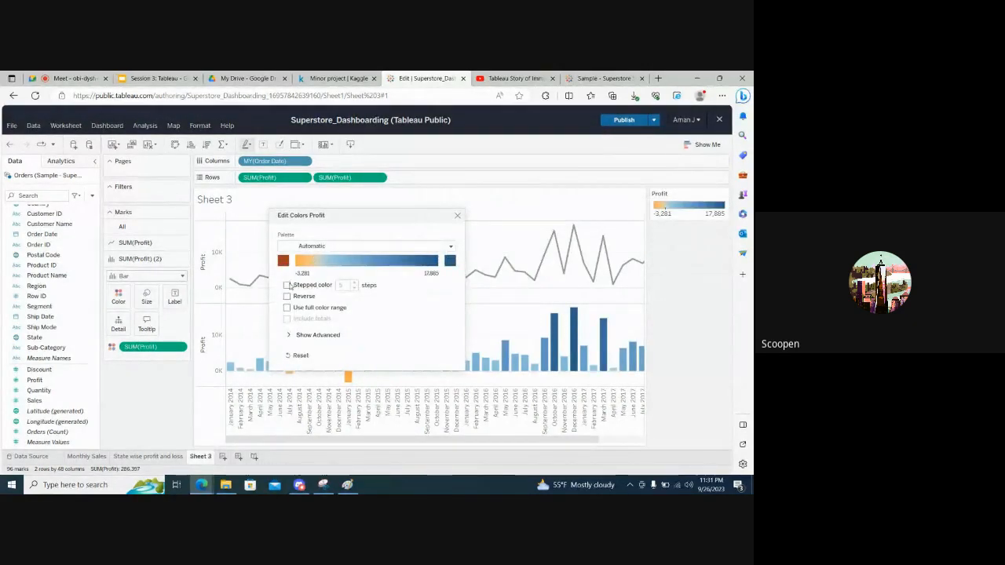
click(288, 286)
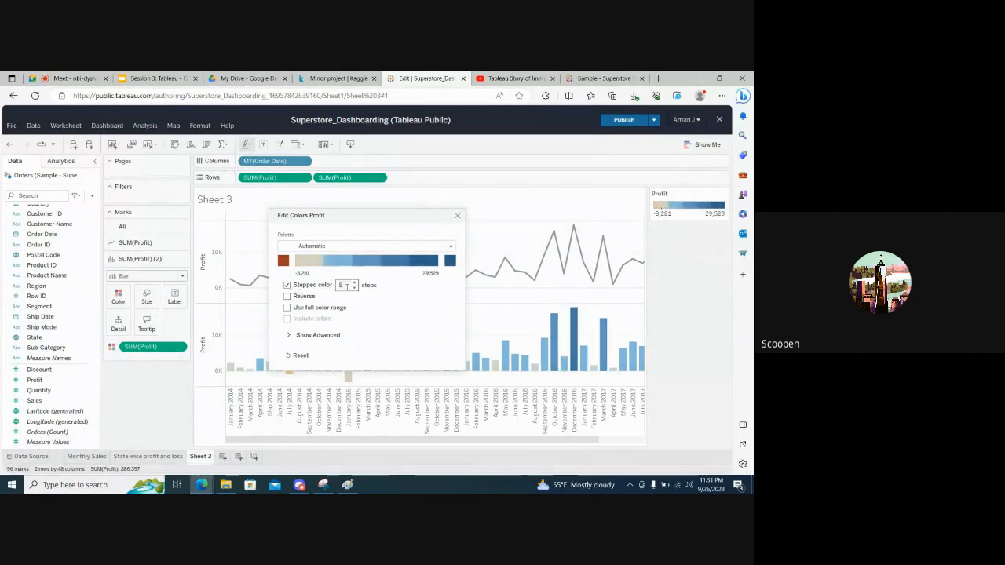
click(354, 288)
click(457, 216)
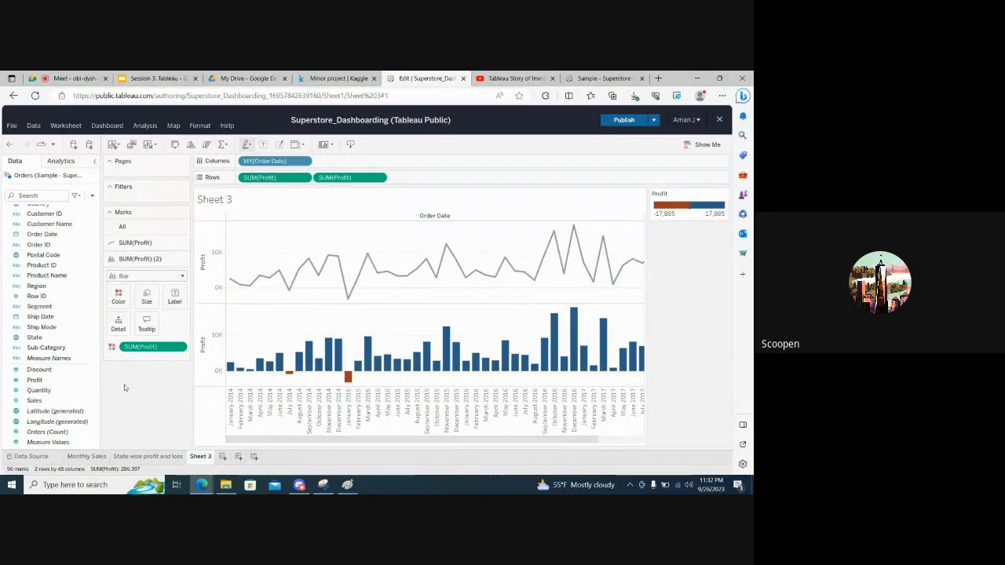
Check the Paint sketch, return to Tableau Public, and overlay the Profit bars on the Profit line with a dual axis
key(alt+Tab)
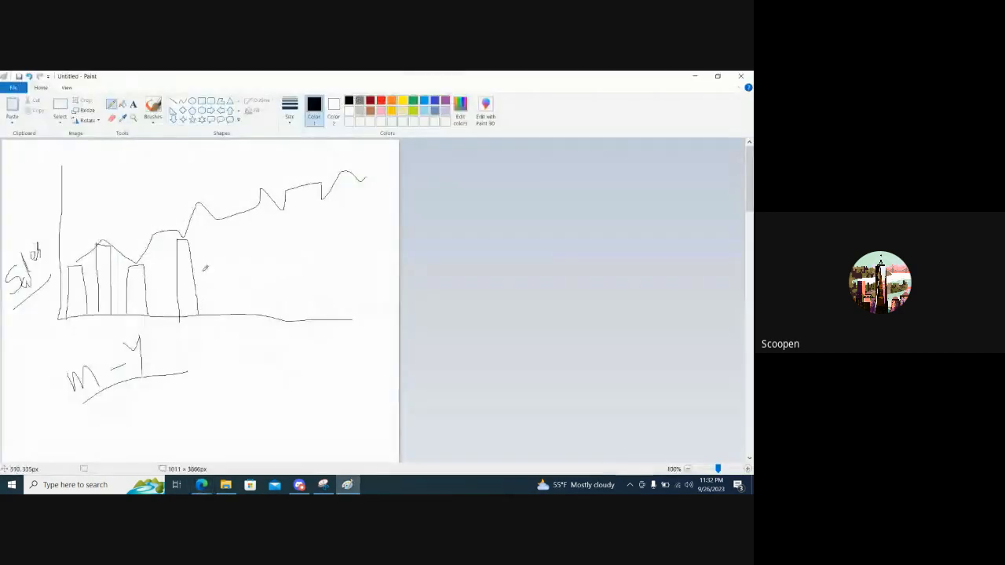
key(alt+Tab)
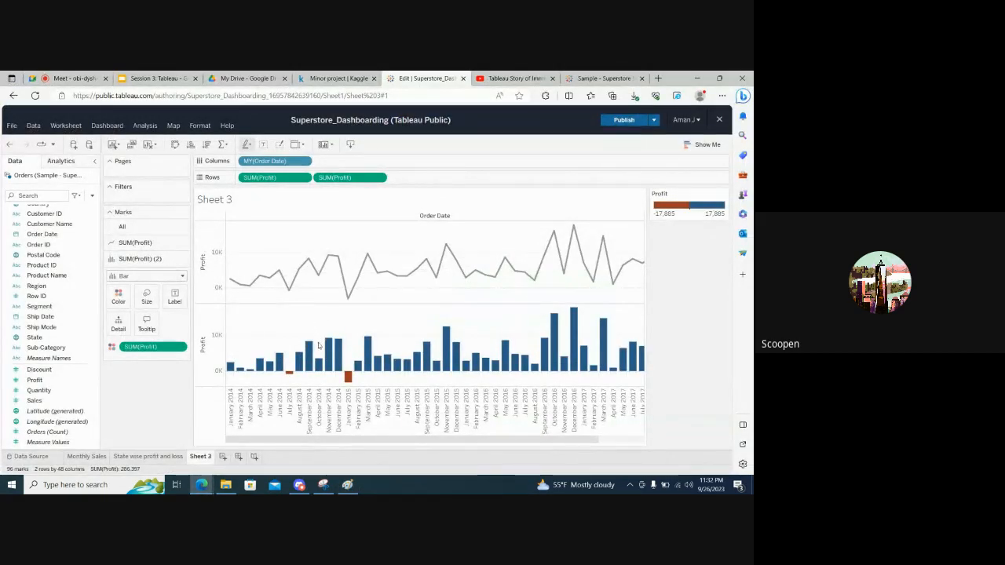
click(382, 179)
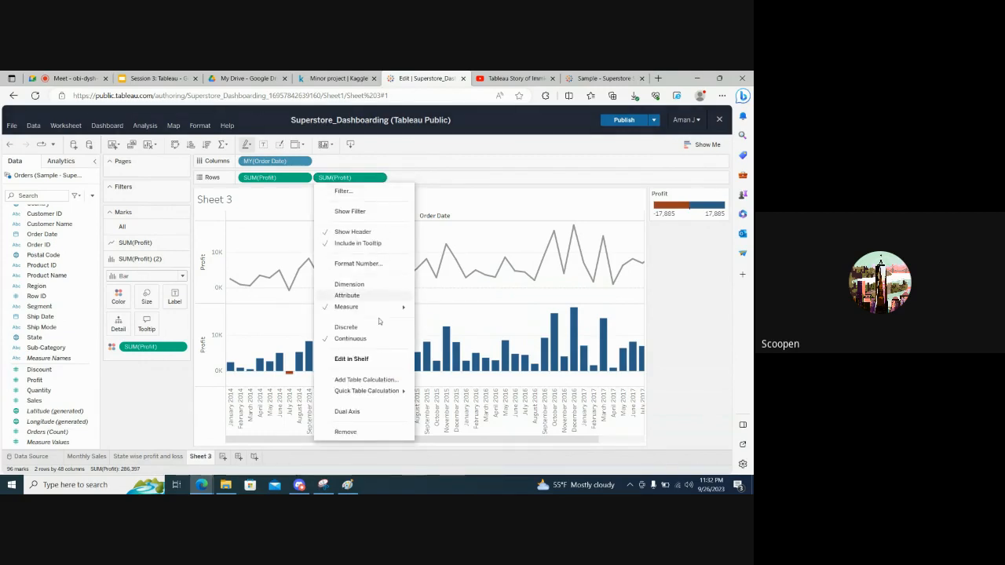
click(164, 427)
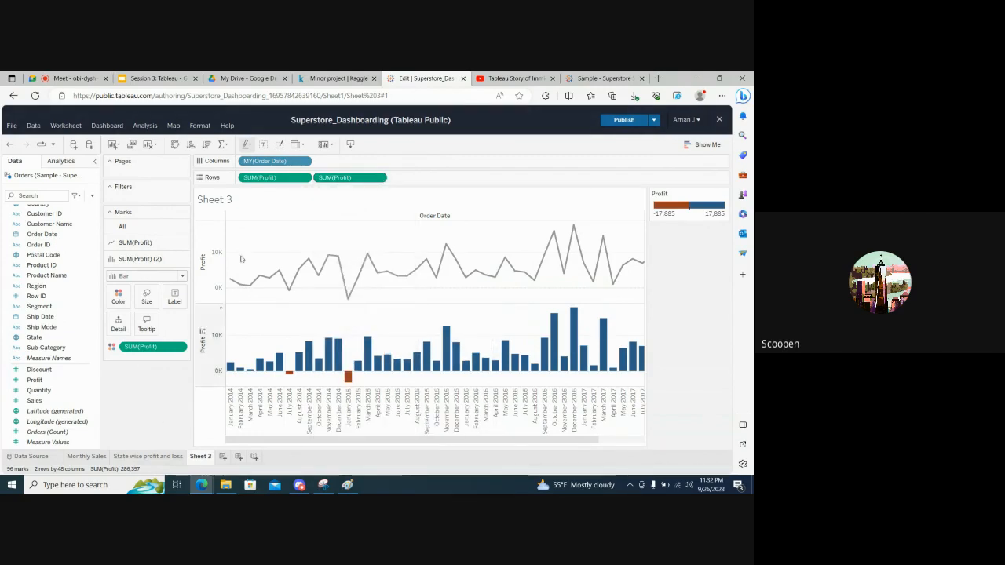
click(306, 179)
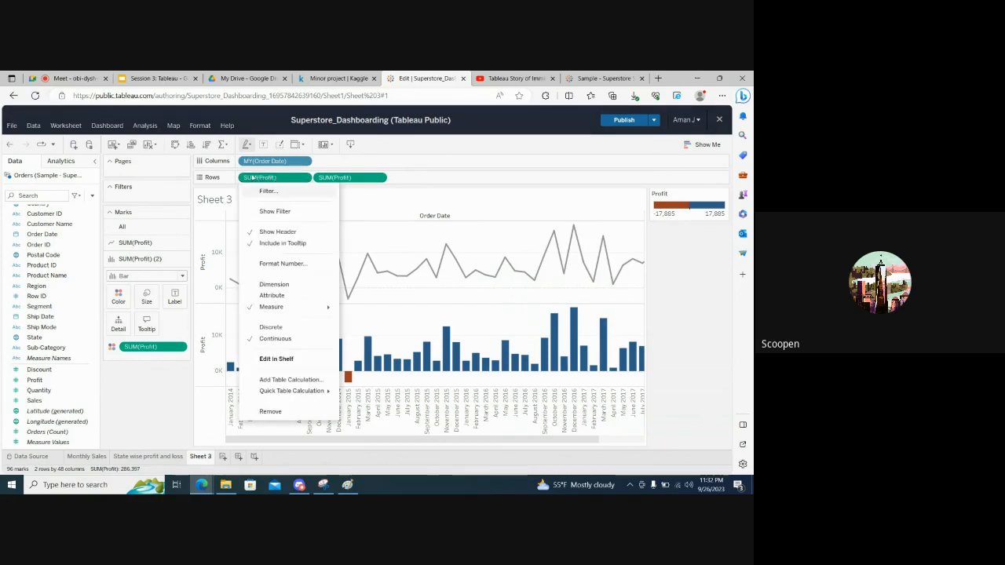
click(401, 181)
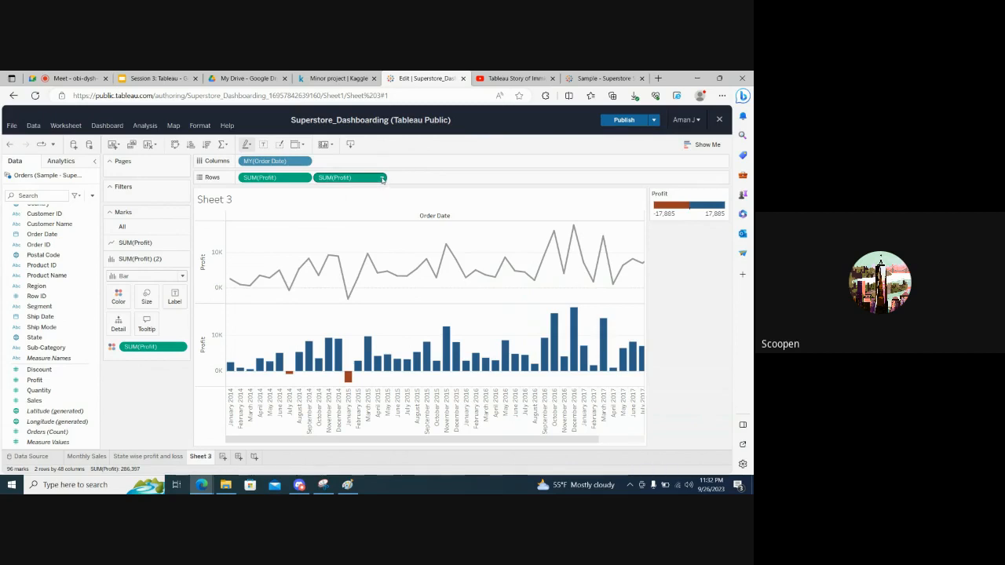
click(382, 179)
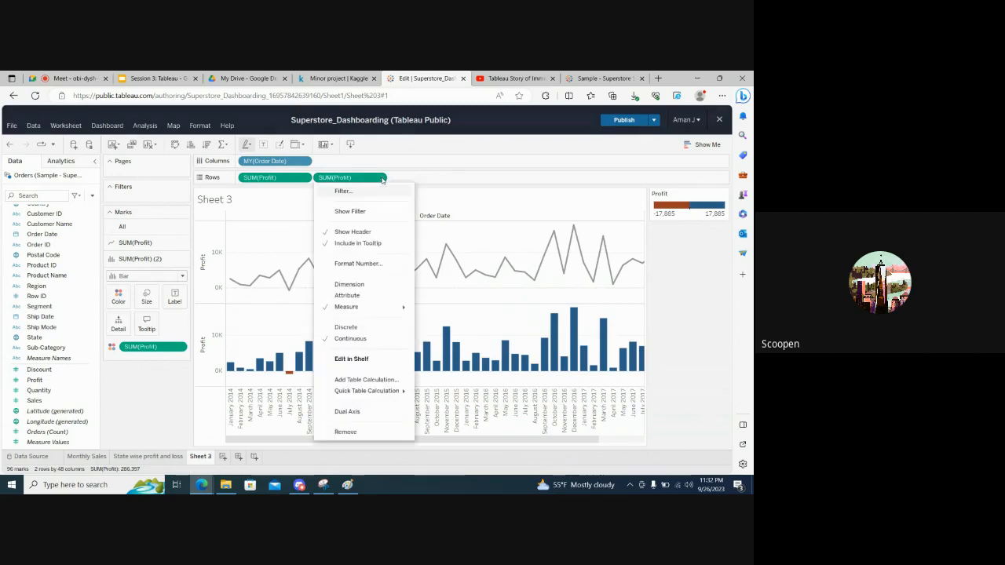
click(350, 414)
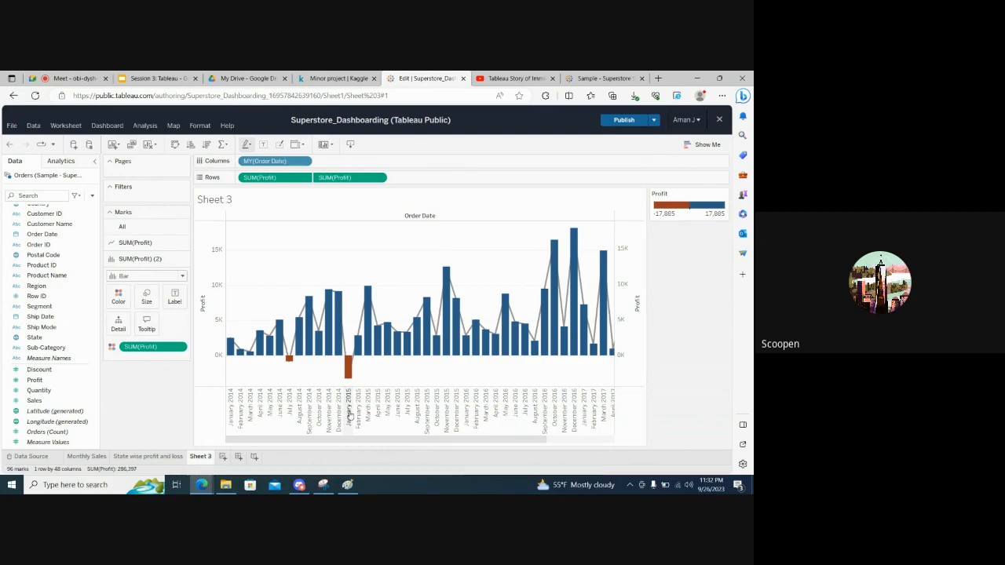
Show mark labels on the Profit line
click(130, 243)
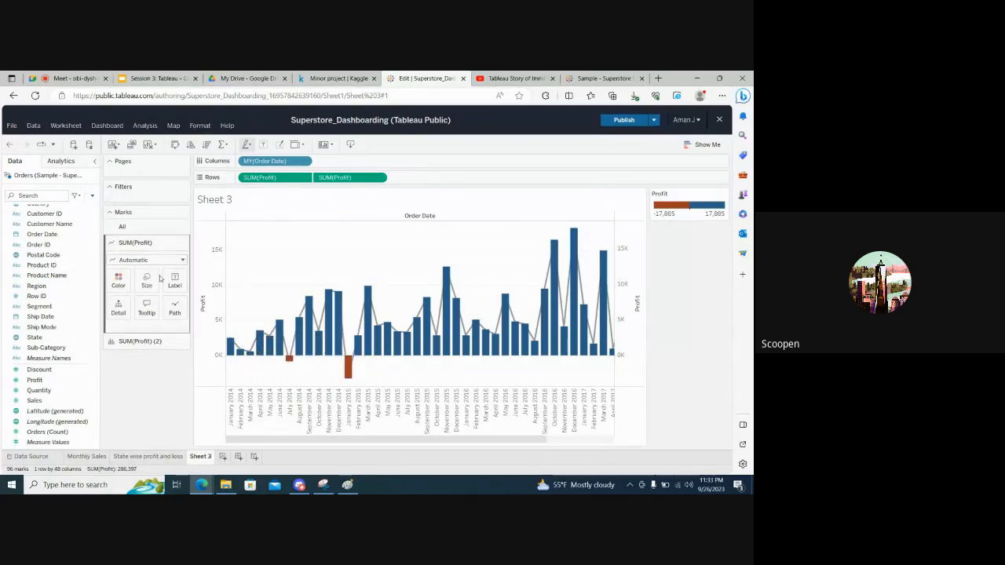
click(144, 346)
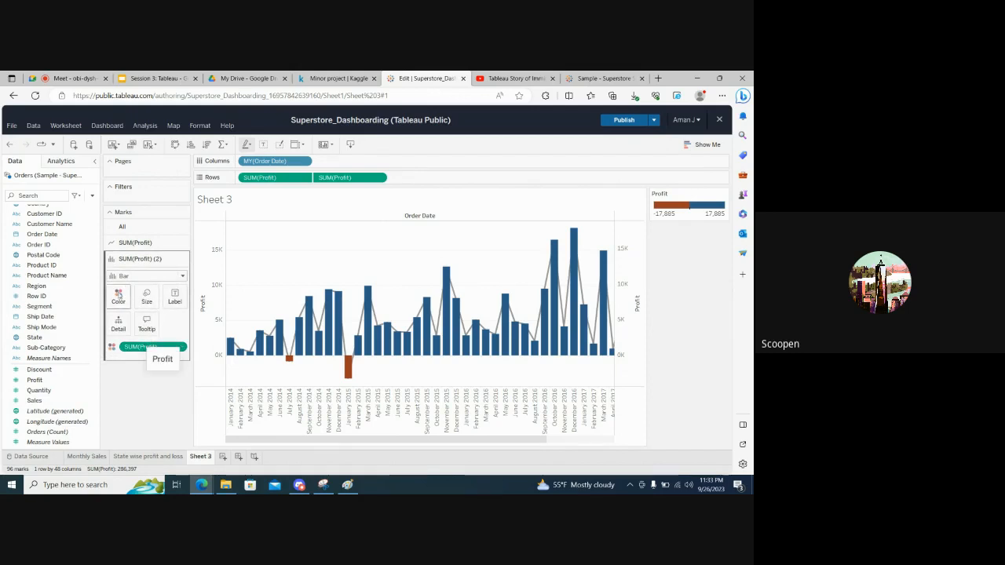
click(135, 248)
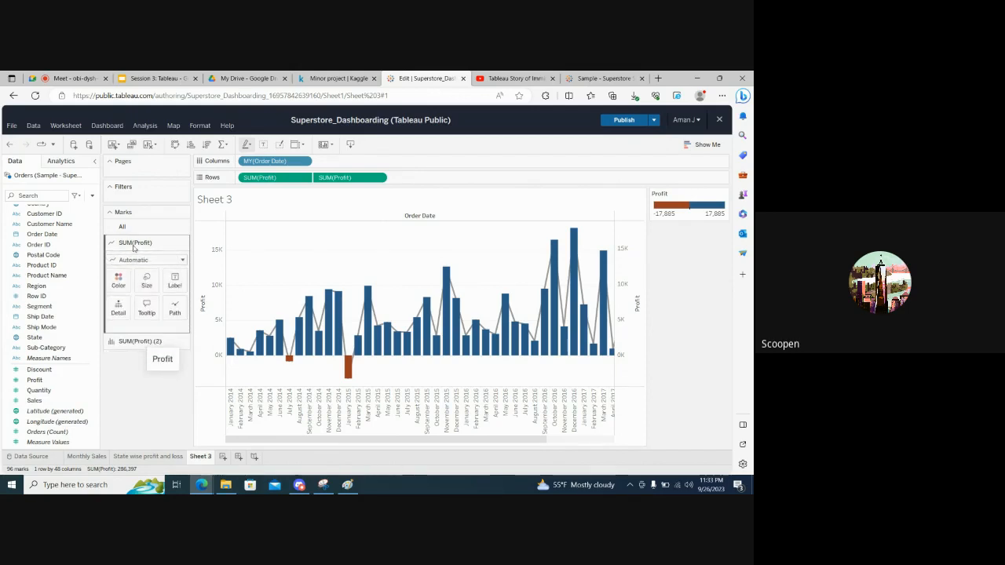
click(175, 284)
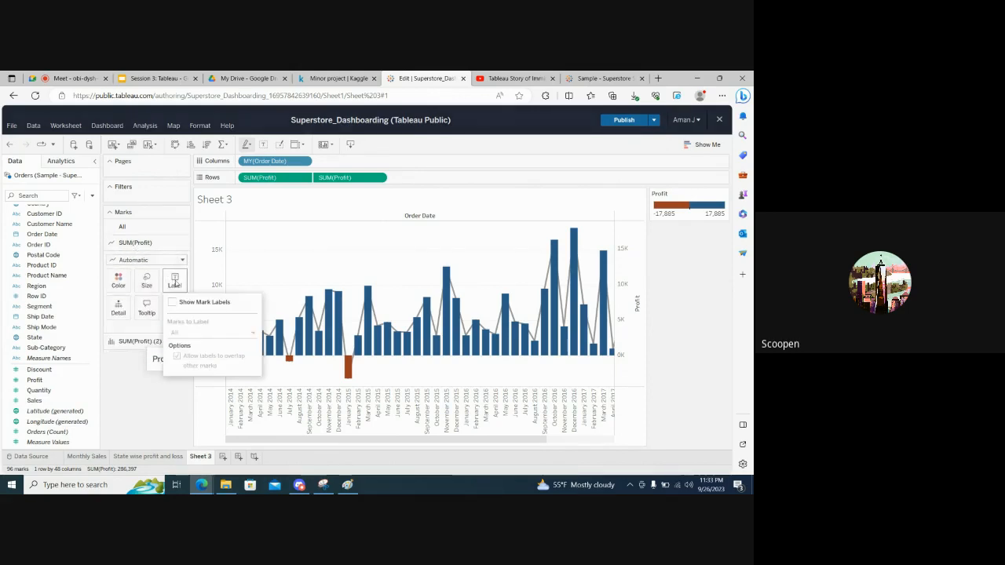
click(173, 303)
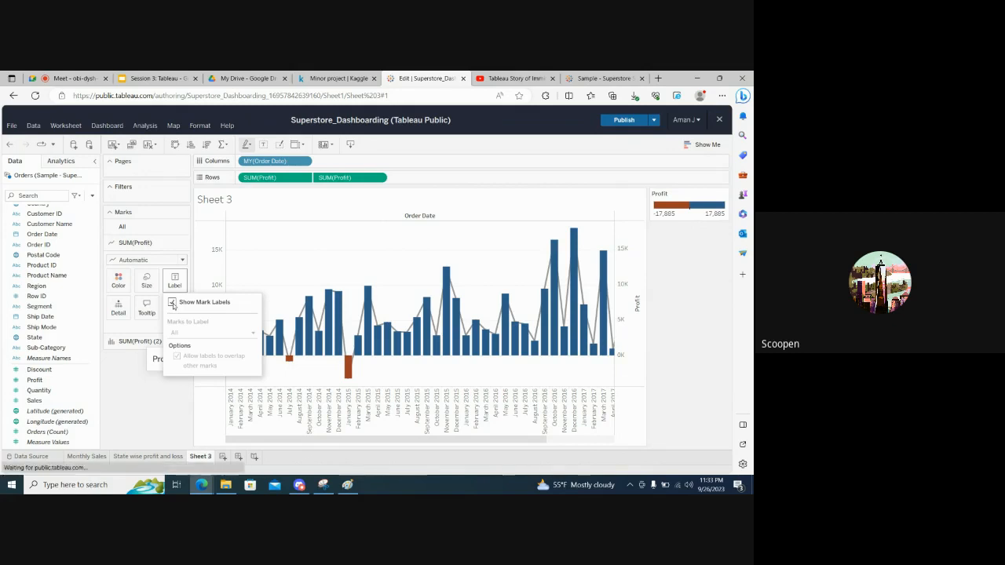
click(138, 380)
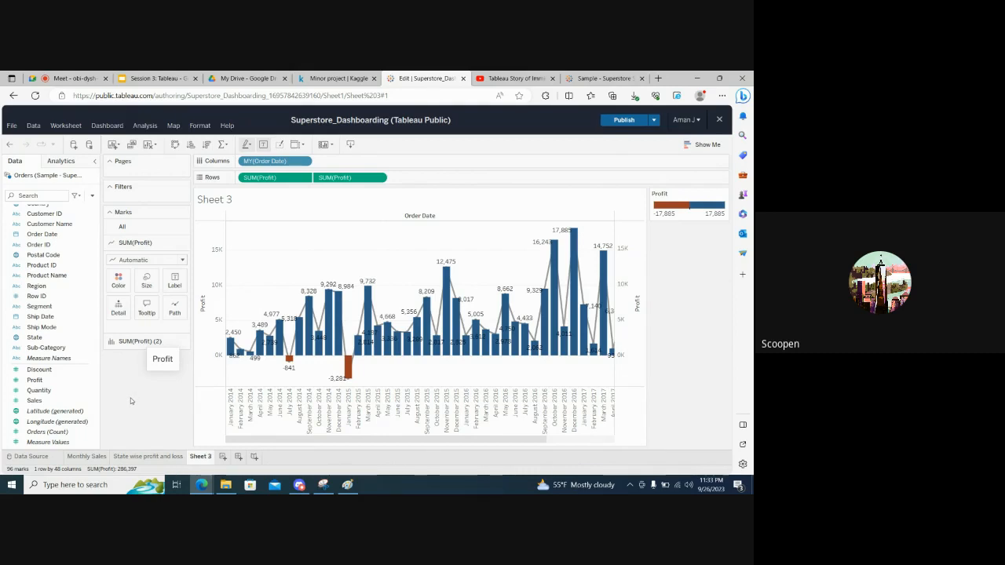
Set the opacity of the Profit bars to 19%
click(126, 344)
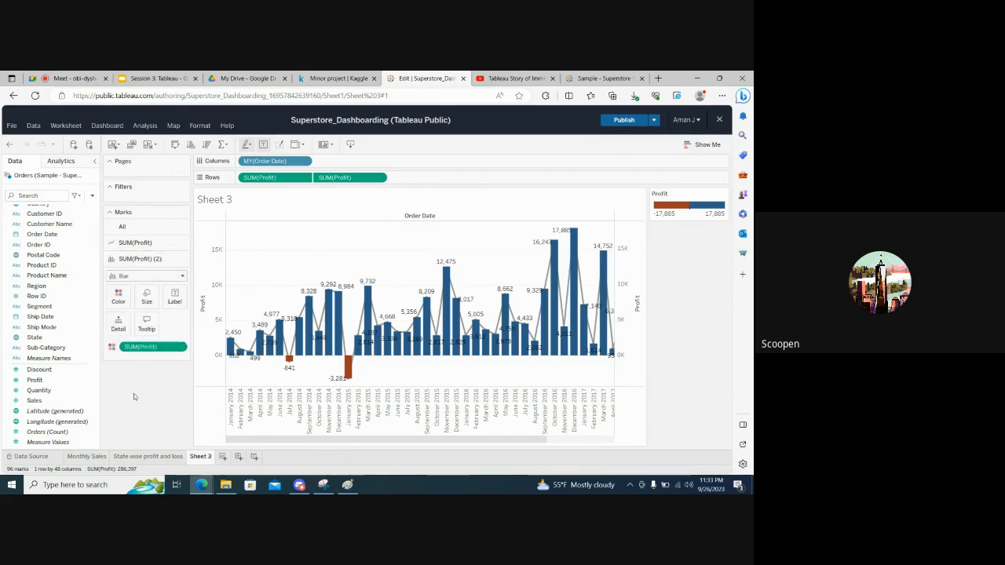
click(119, 298)
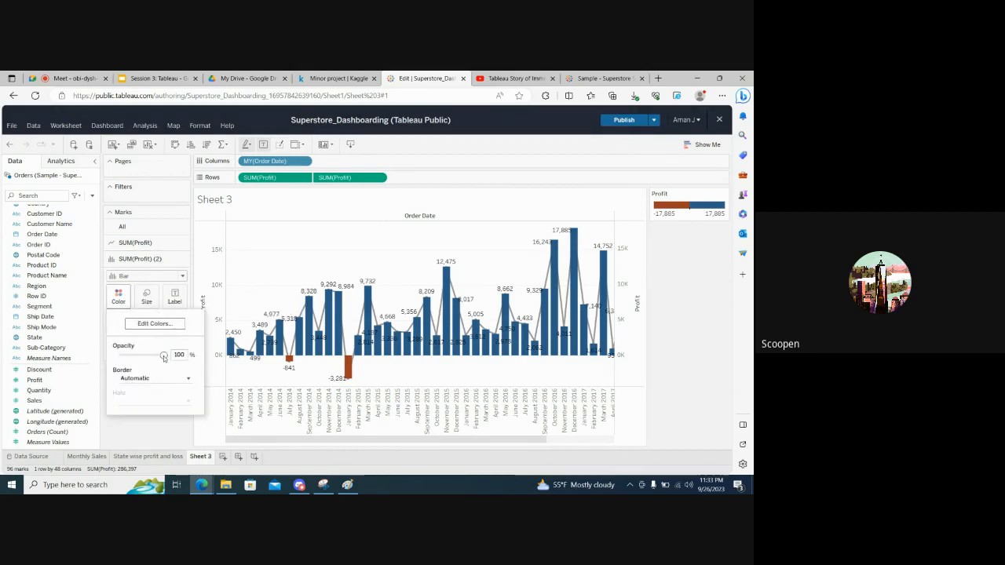
drag(164, 357, 131, 362)
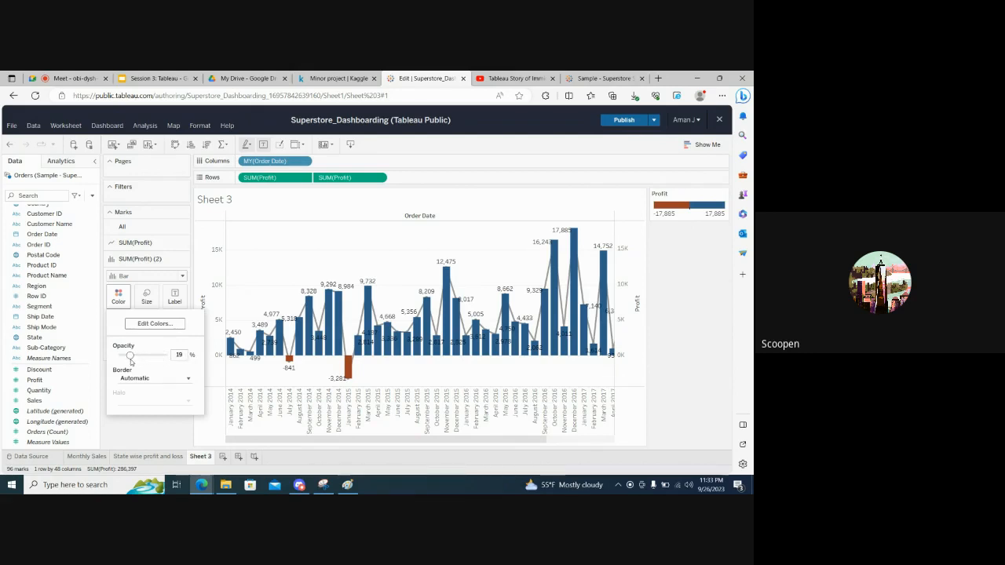
click(154, 433)
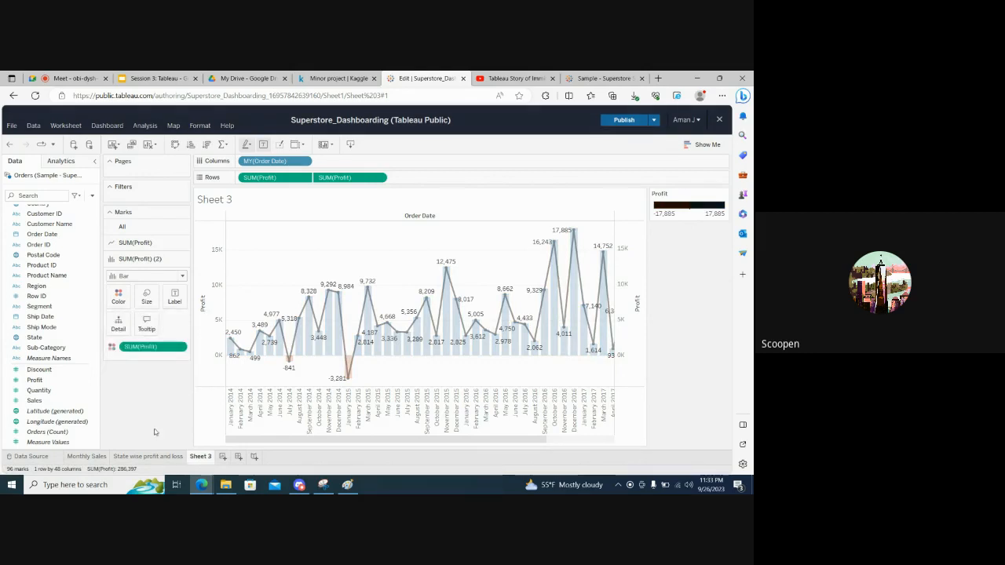
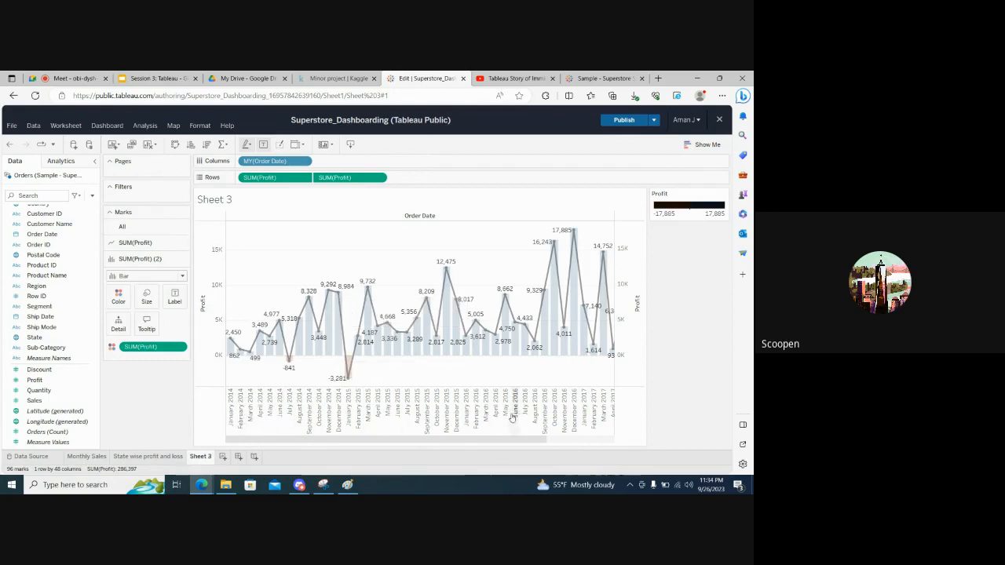
Add the Sales measure to the rows after the two Profit measures
click(53, 402)
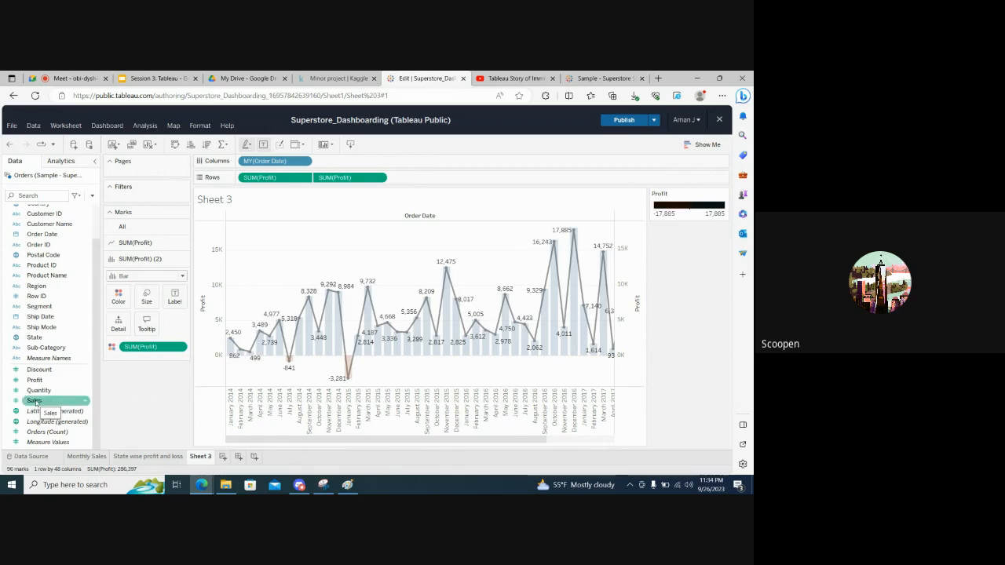
click(35, 403)
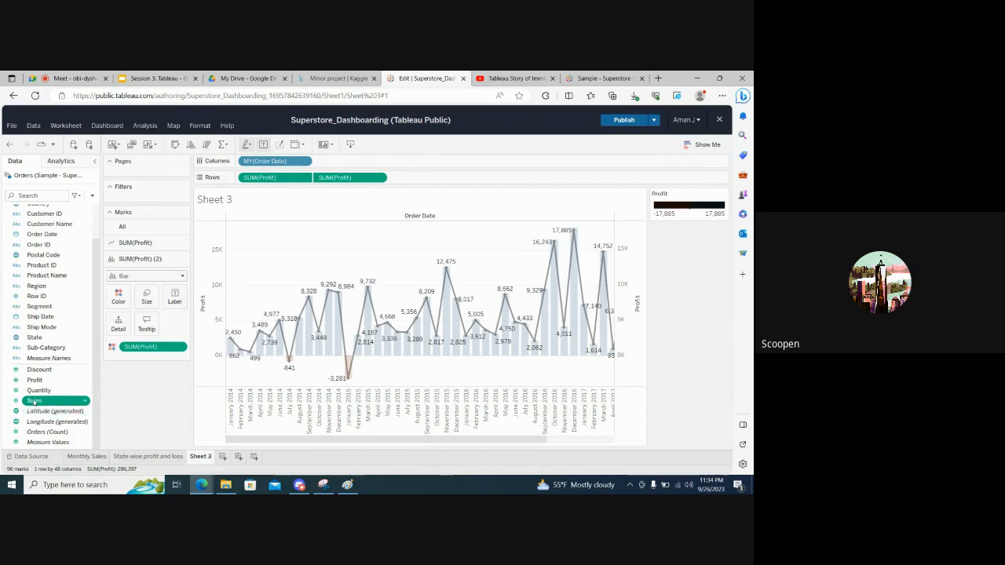
drag(34, 402, 428, 178)
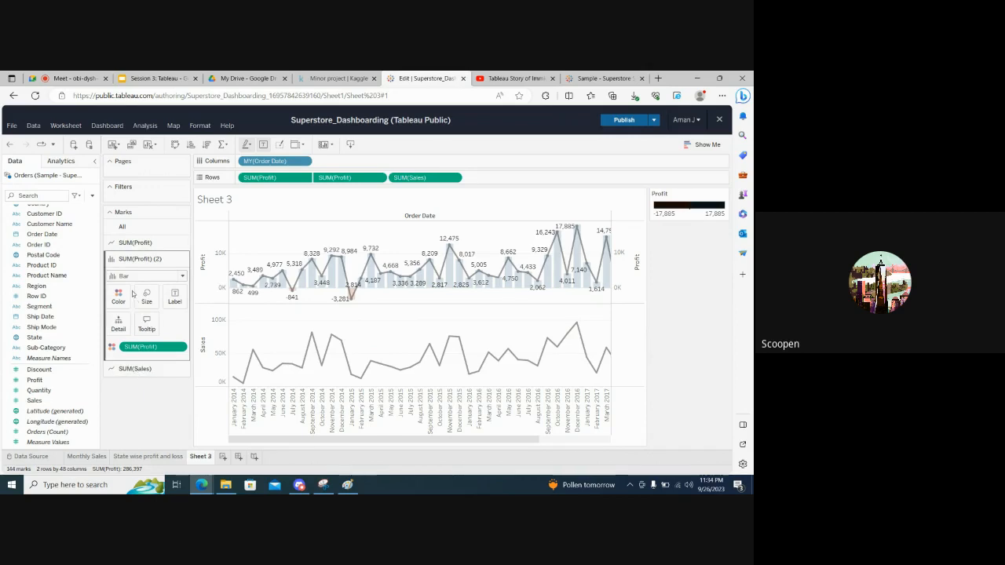
Show mark labels on the monthly Sales line
click(135, 370)
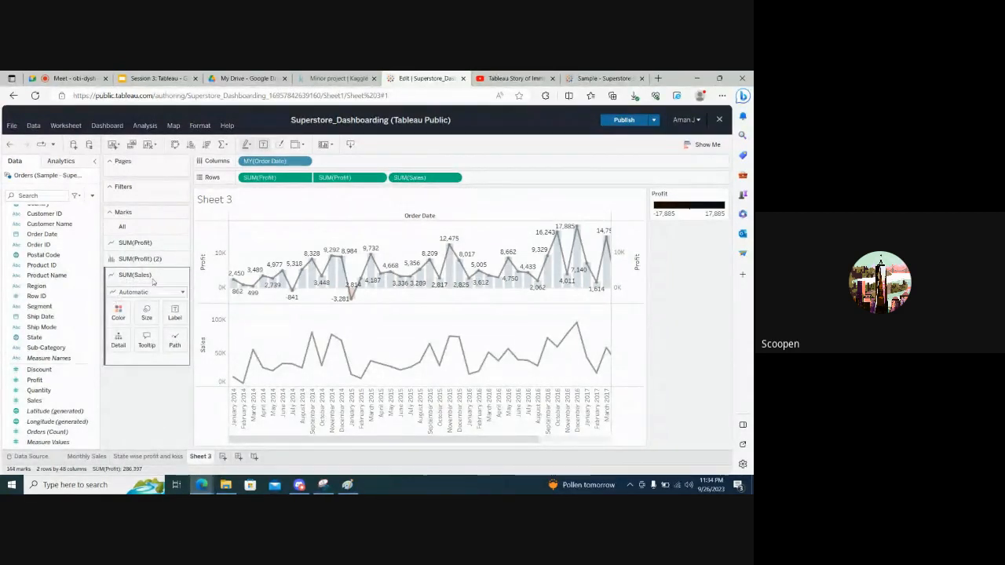
mouse_move(283, 367)
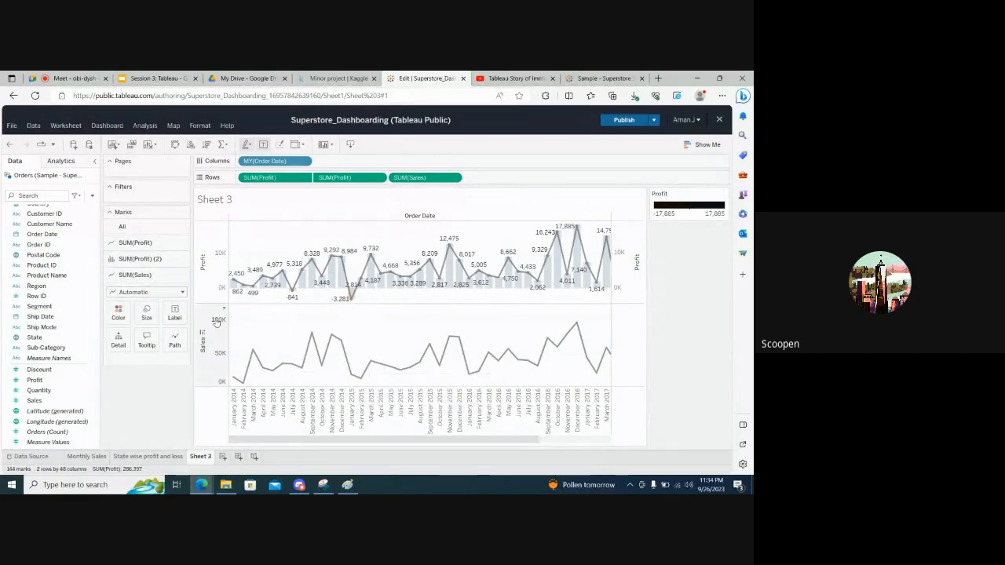
click(174, 316)
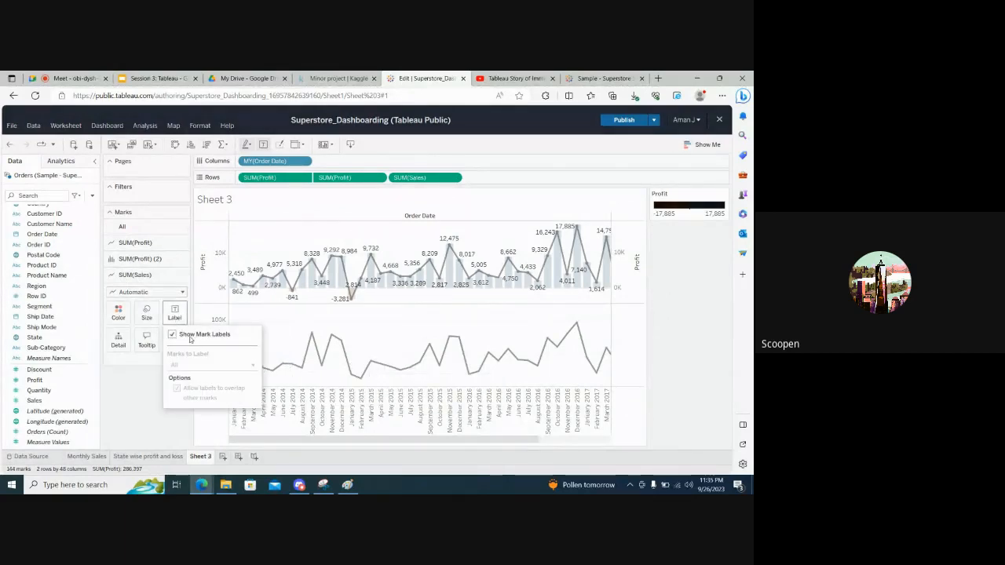
click(191, 337)
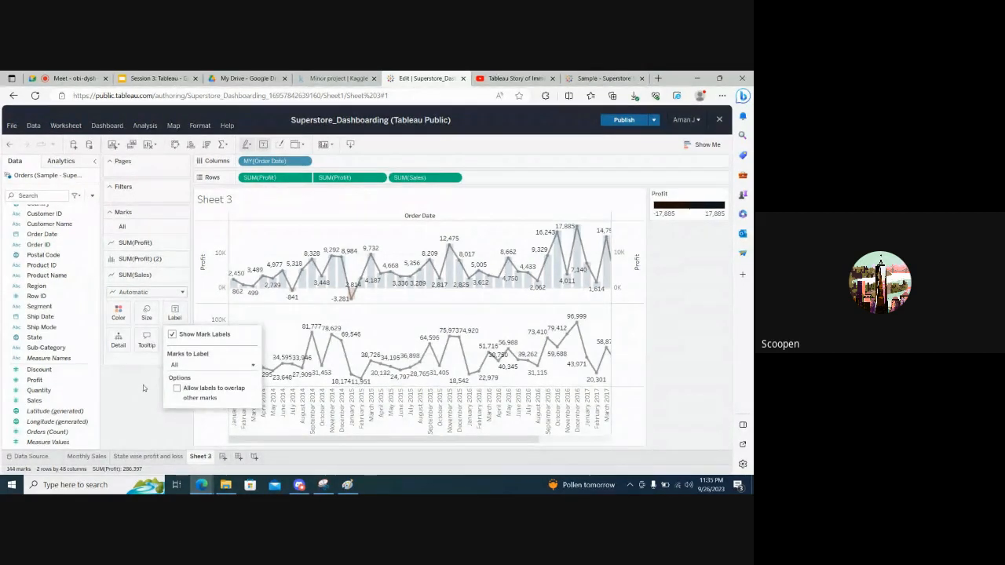
click(143, 385)
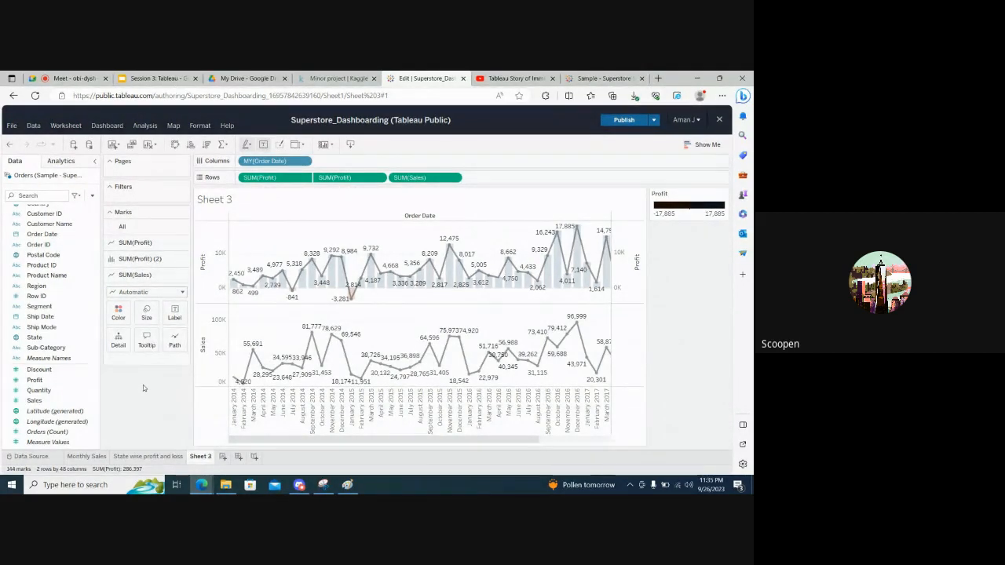
Highlight February 2014 to compare its Profit and Sales marks, and clear the selection
click(245, 414)
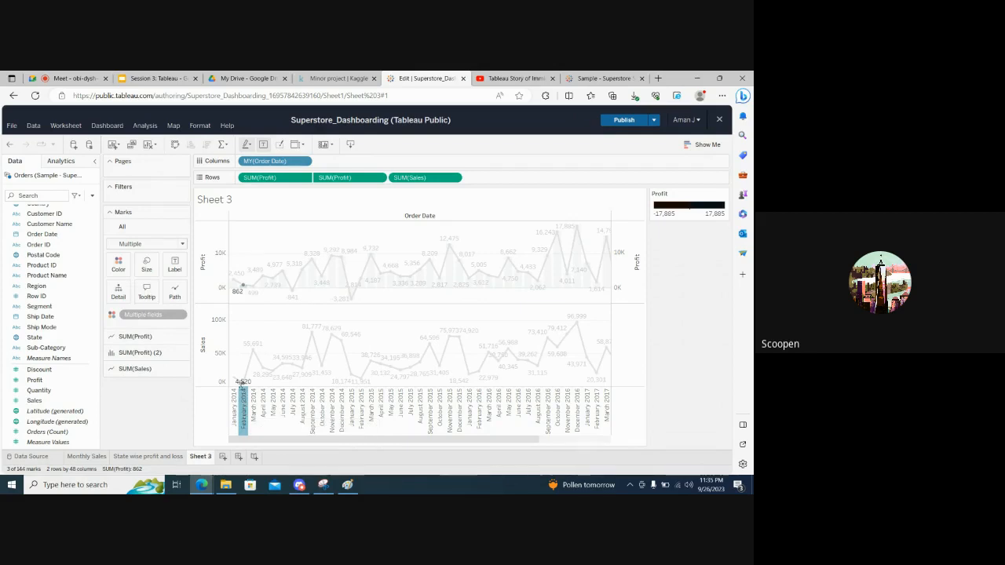
mouse_move(243, 383)
mouse_move(244, 288)
click(227, 406)
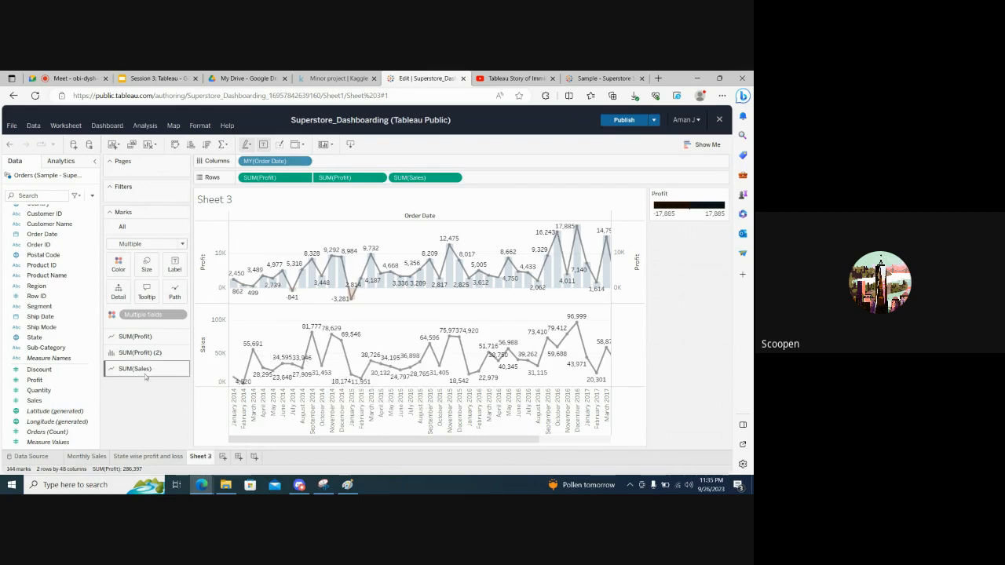
Add a second Sales measure to the rows and set its mark type to Bar
drag(35, 402, 493, 276)
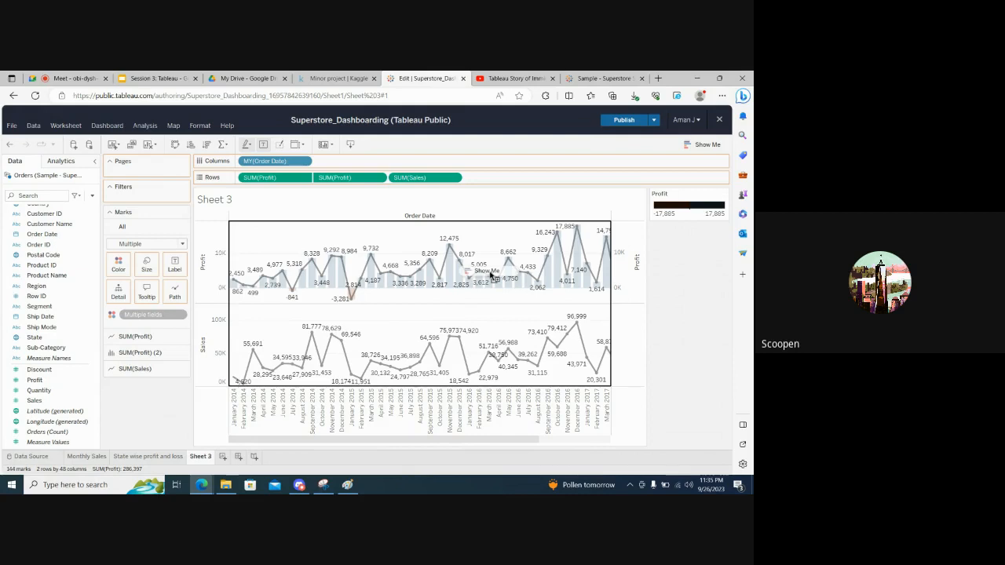
drag(490, 275, 532, 179)
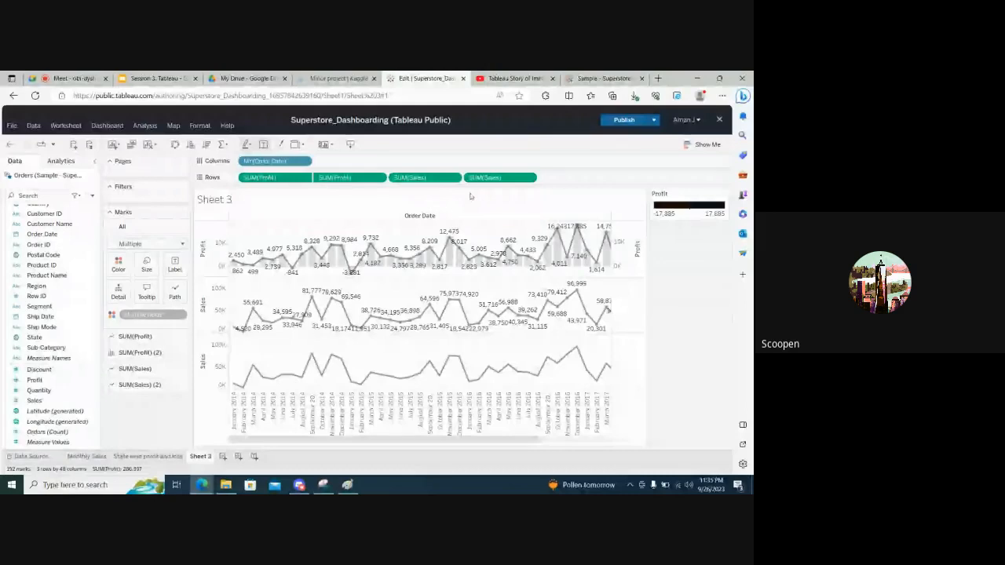
click(133, 384)
click(117, 298)
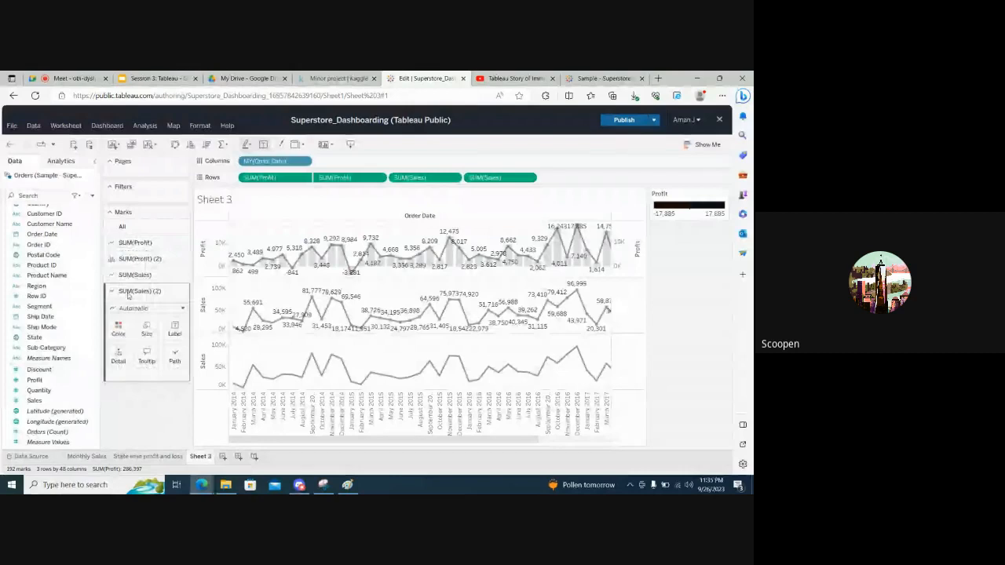
click(183, 308)
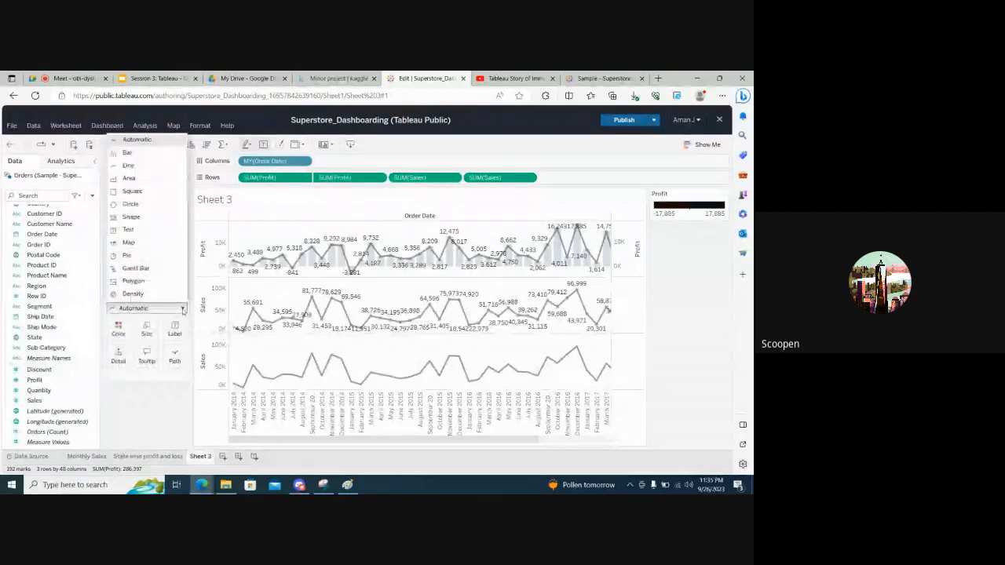
click(128, 153)
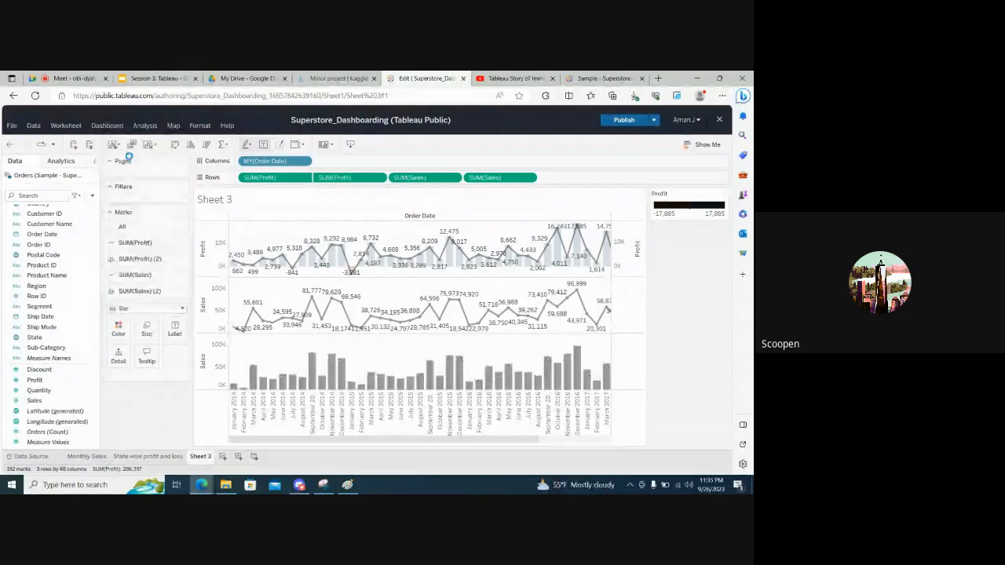
Set the opacity of the Sales bars to 20% and overlay them on the Sales line with a dual axis
click(118, 330)
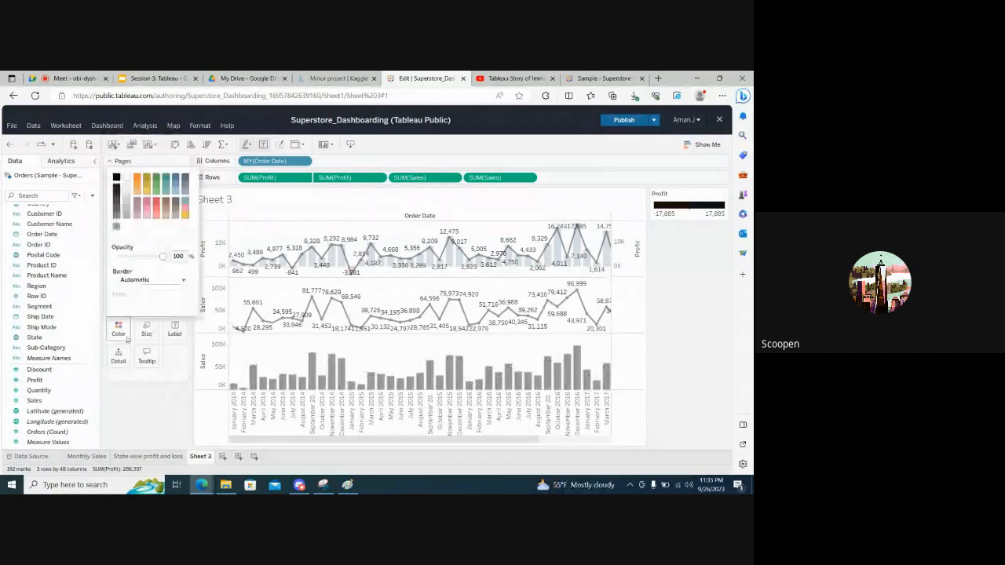
drag(181, 256, 167, 258)
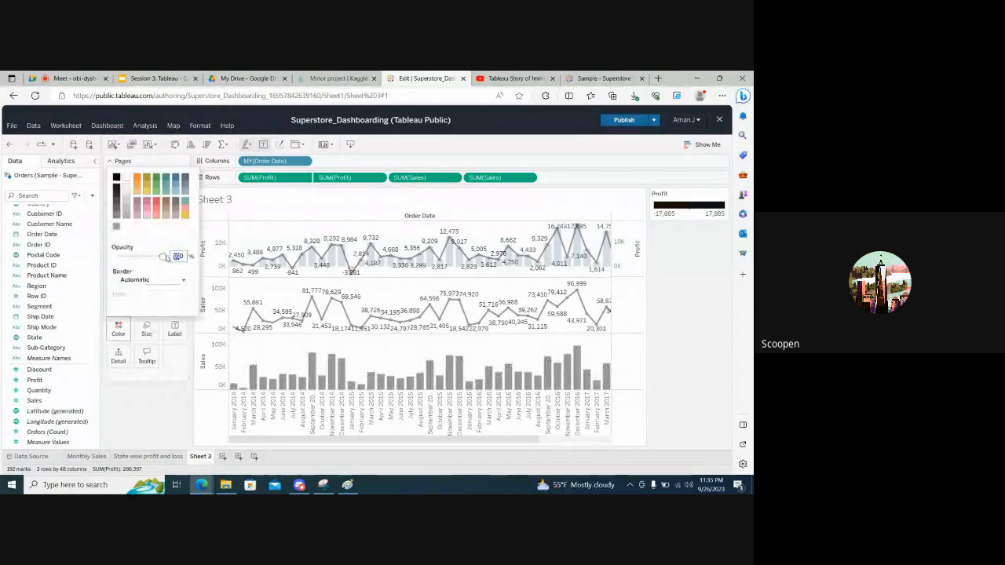
text(20)
key(Return)
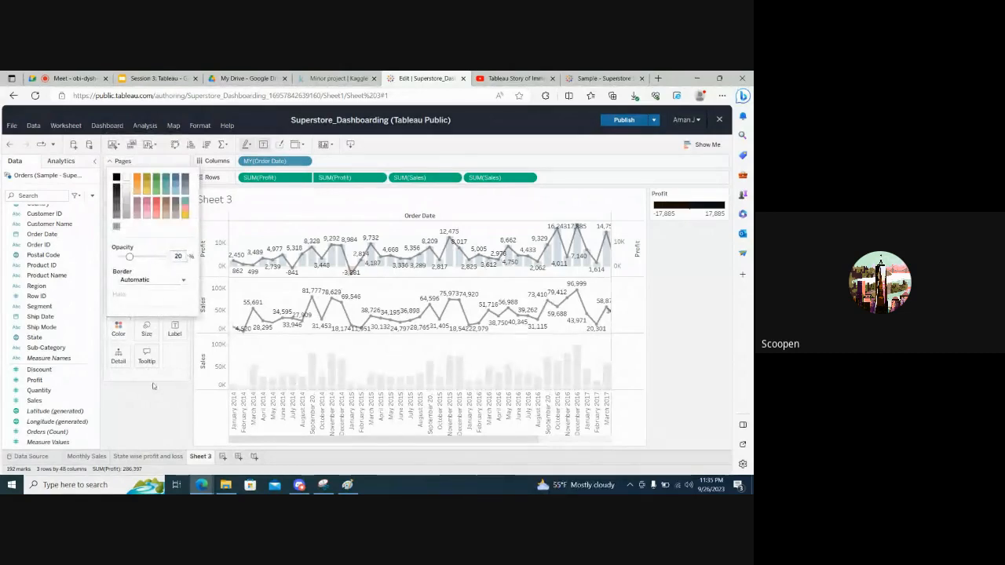
click(153, 413)
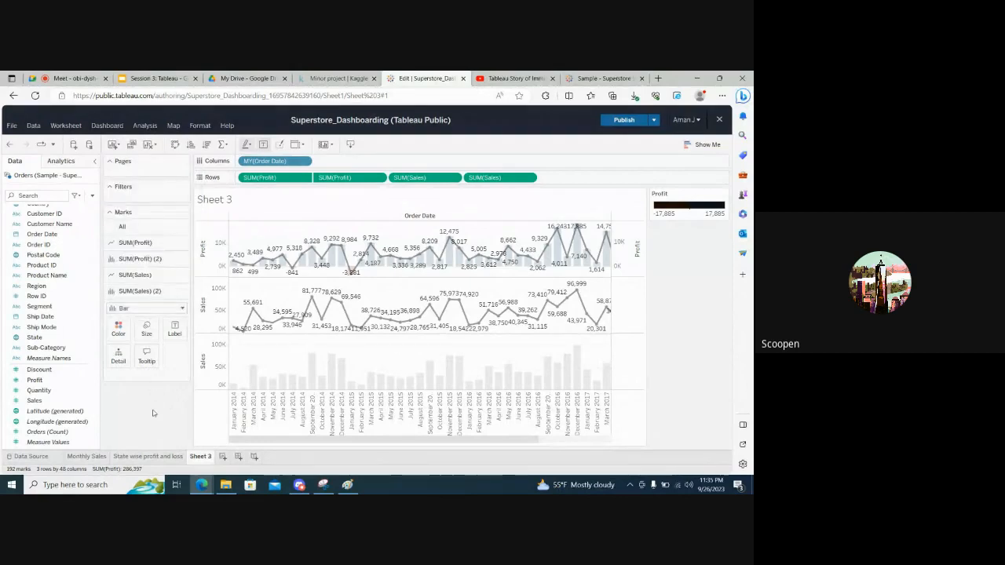
click(533, 178)
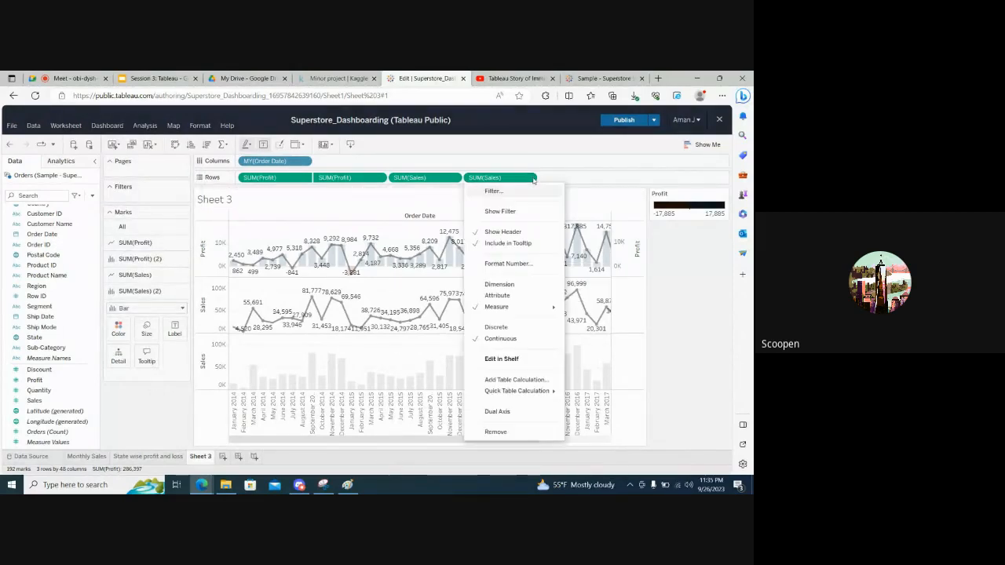
click(499, 414)
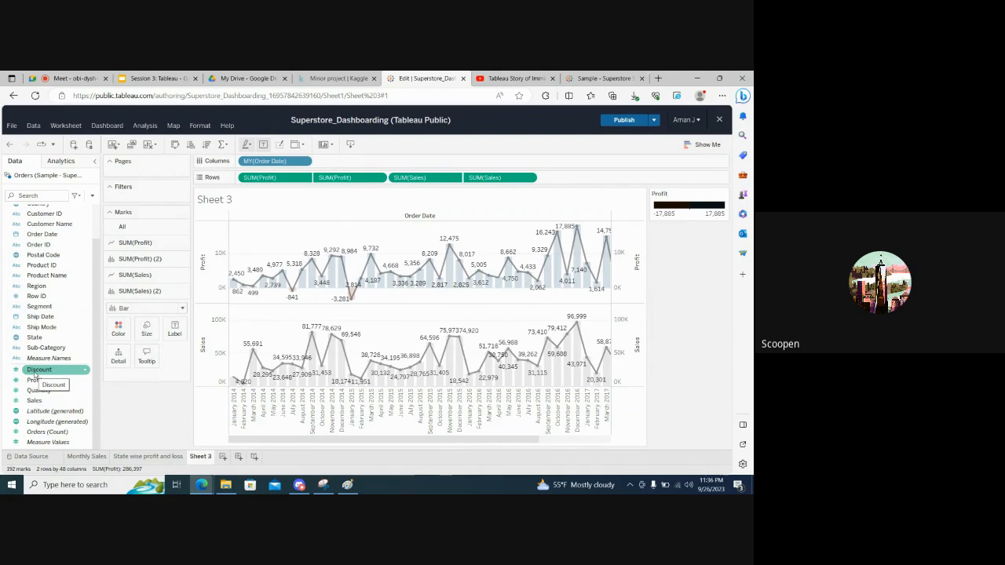
Add the Discount measure to the rows after Sales and colour its line blue
drag(35, 375, 587, 179)
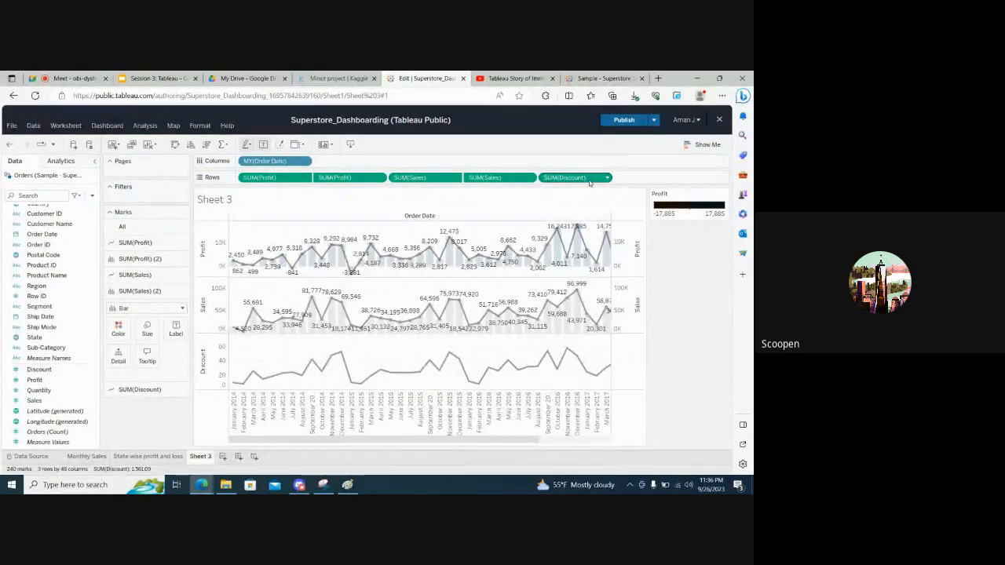
click(140, 389)
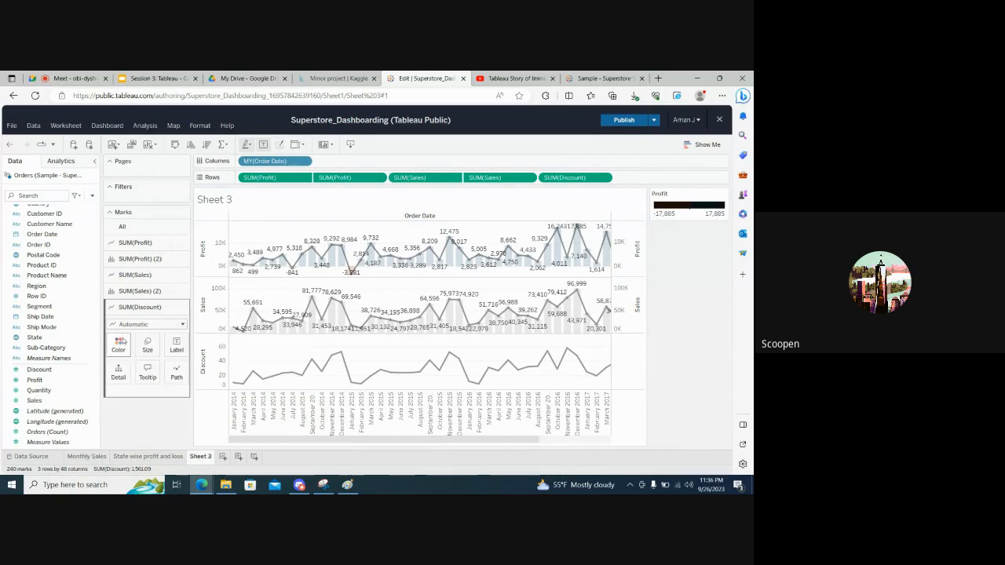
click(118, 346)
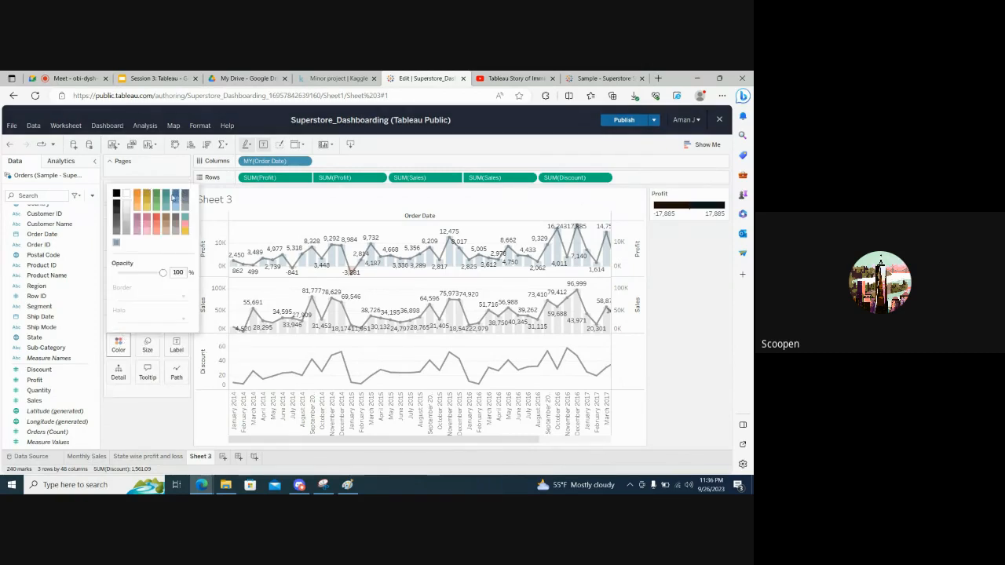
click(176, 196)
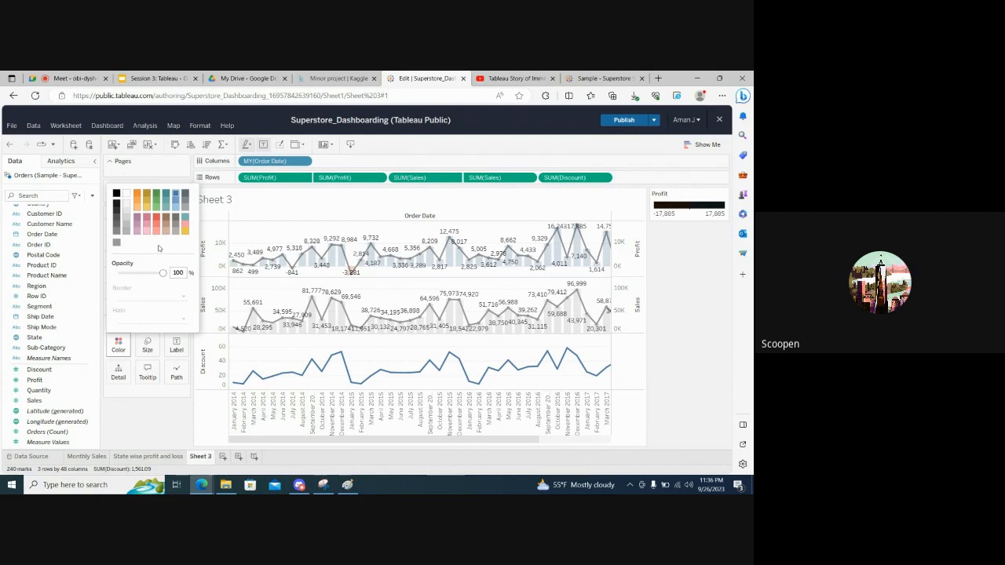
click(154, 407)
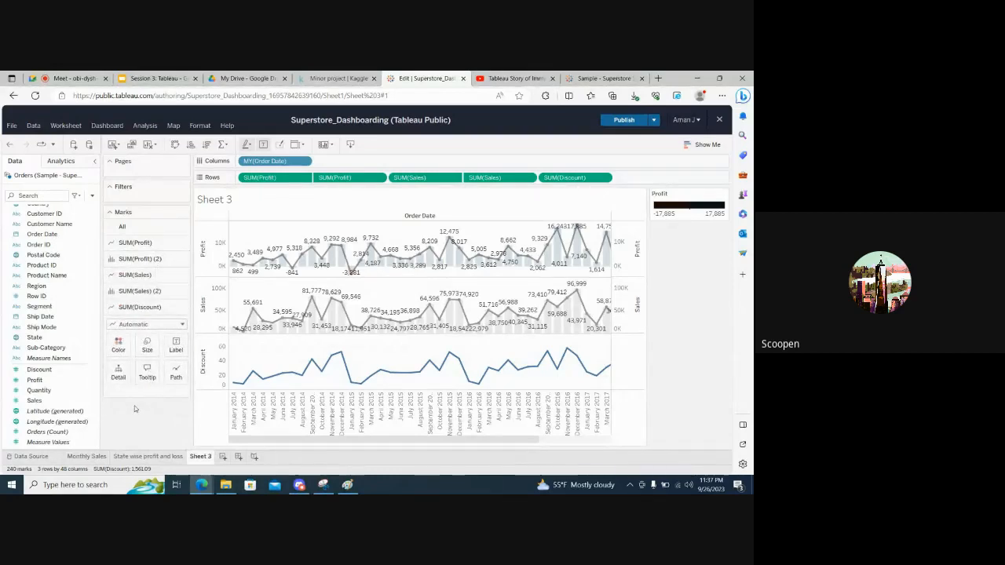
Show mark labels on the blue Discount line
click(175, 345)
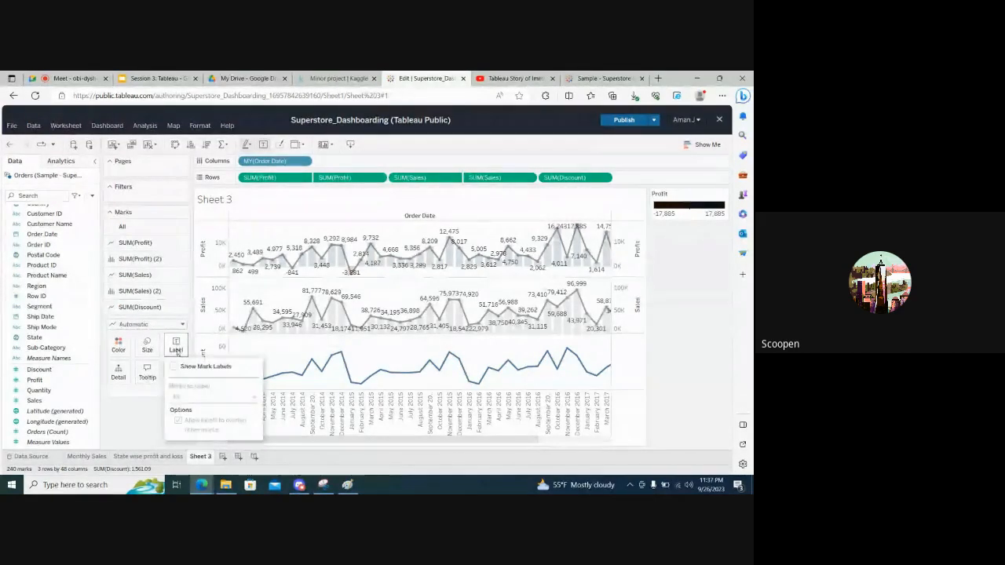
click(173, 369)
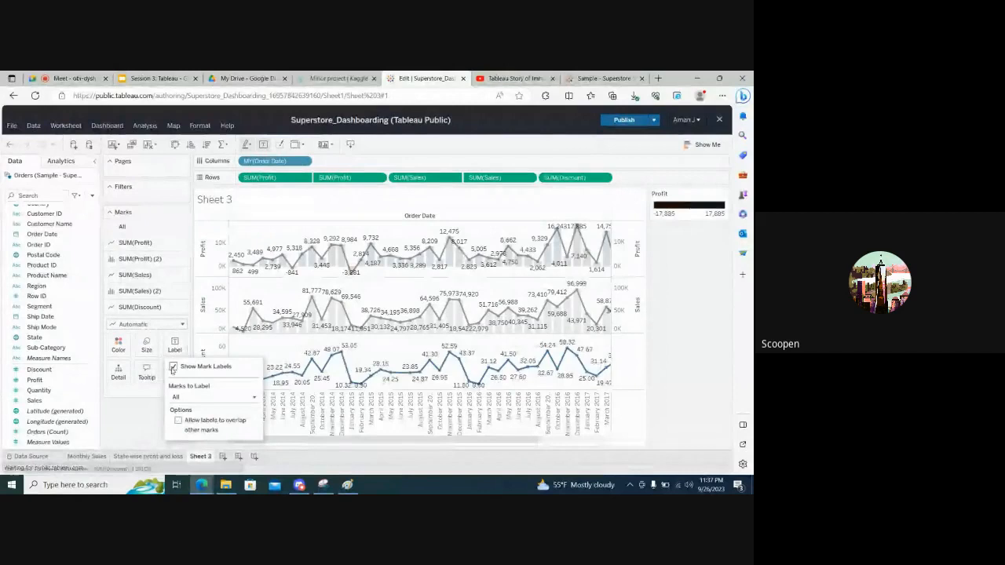
click(134, 414)
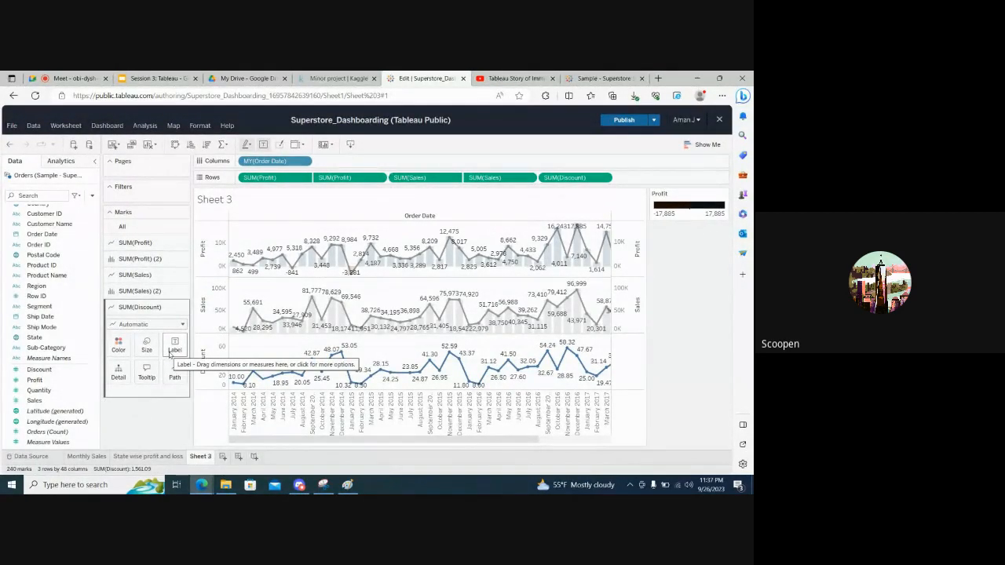
click(170, 354)
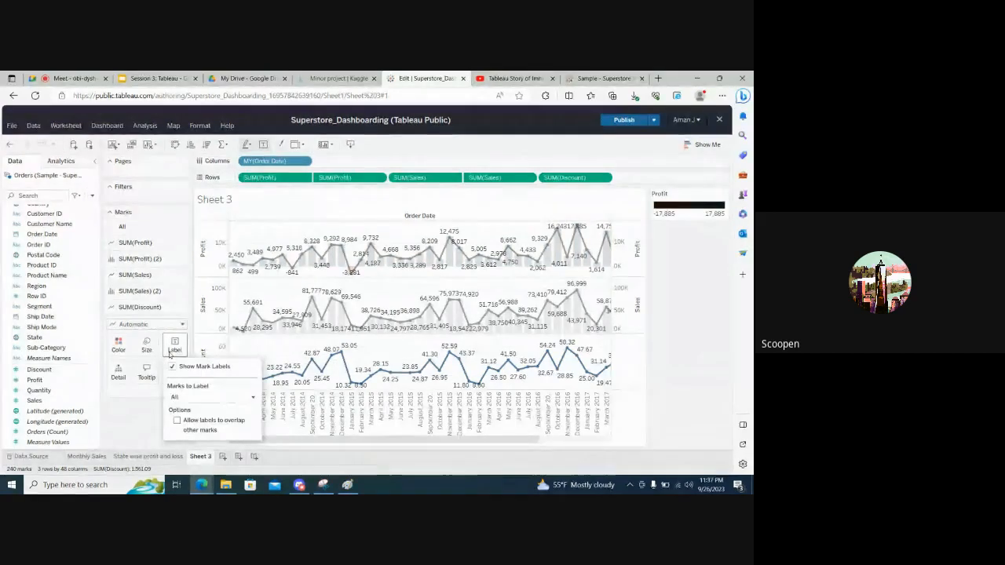
click(140, 421)
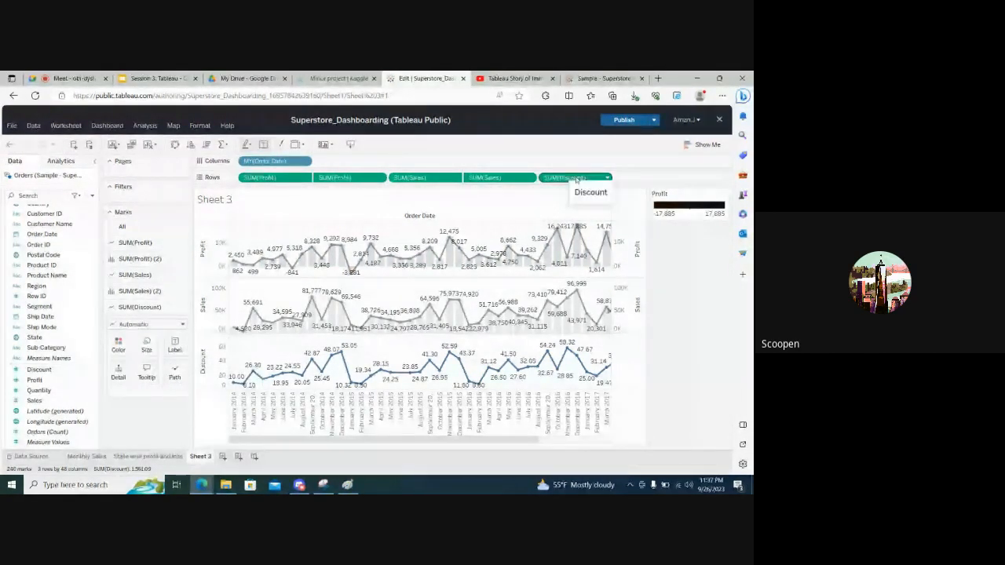
Set the aggregation of the Discount measure in the rows to Median
click(607, 178)
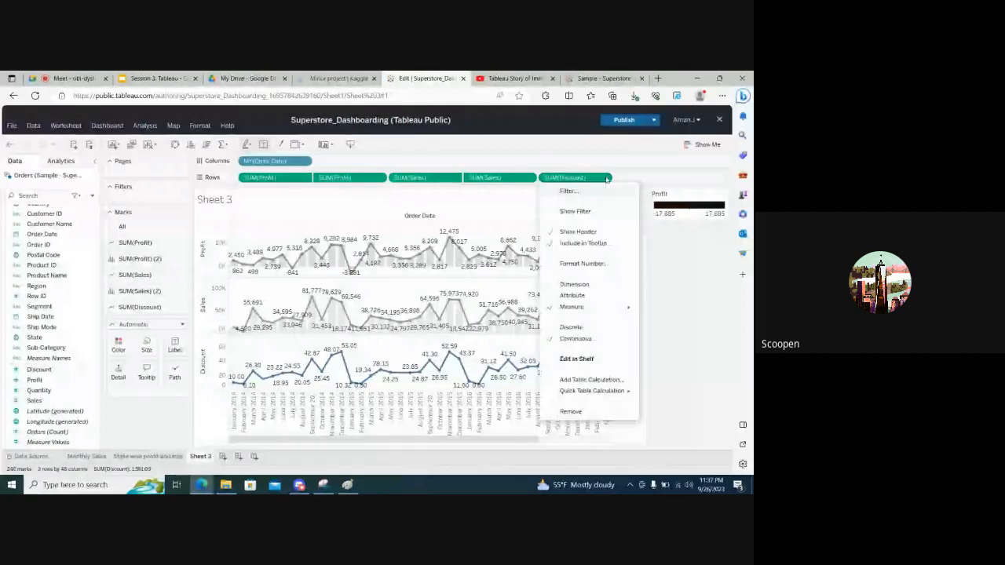
mouse_move(596, 307)
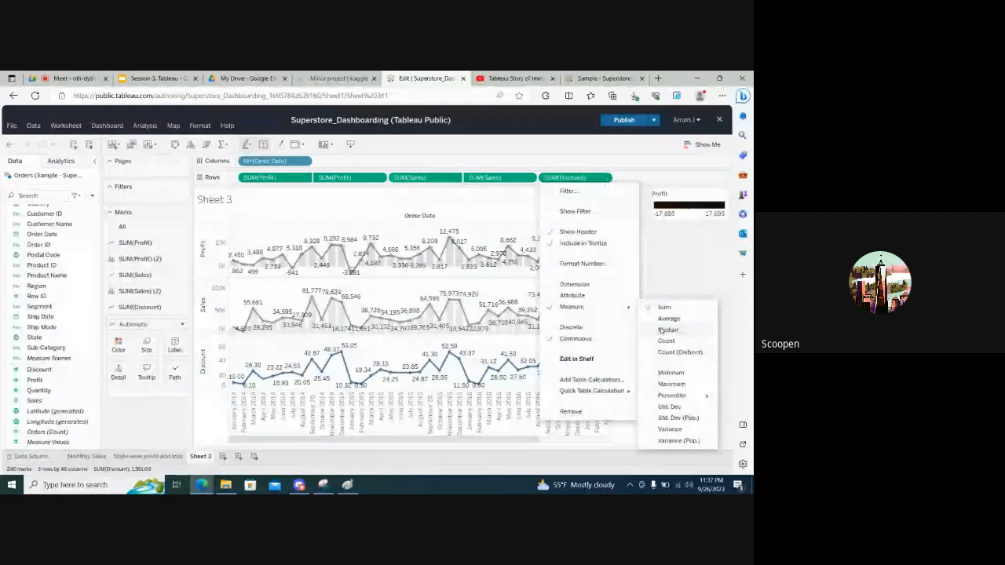
click(667, 330)
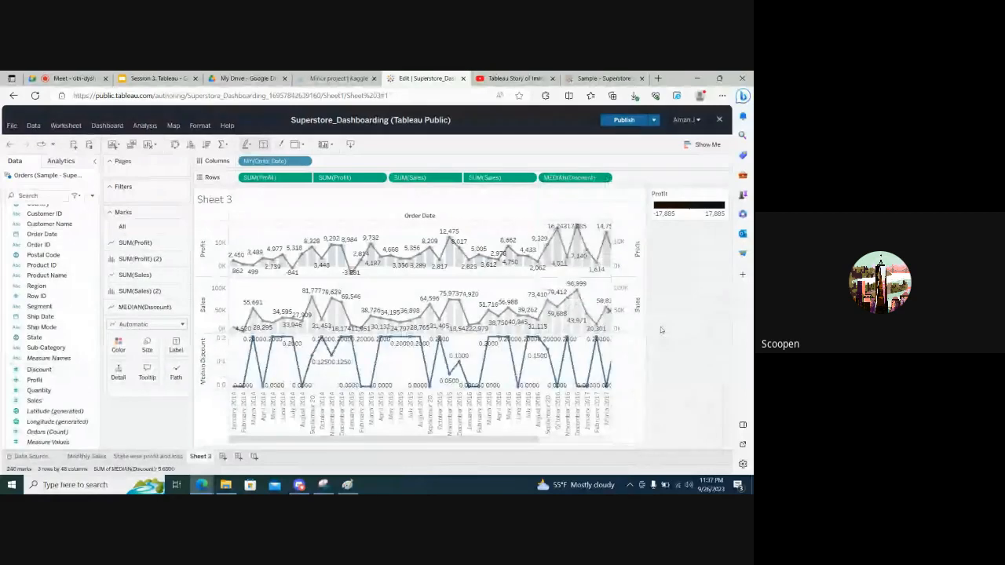
Set the aggregation of the Discount measure in the rows to Sum
click(606, 179)
mouse_move(601, 307)
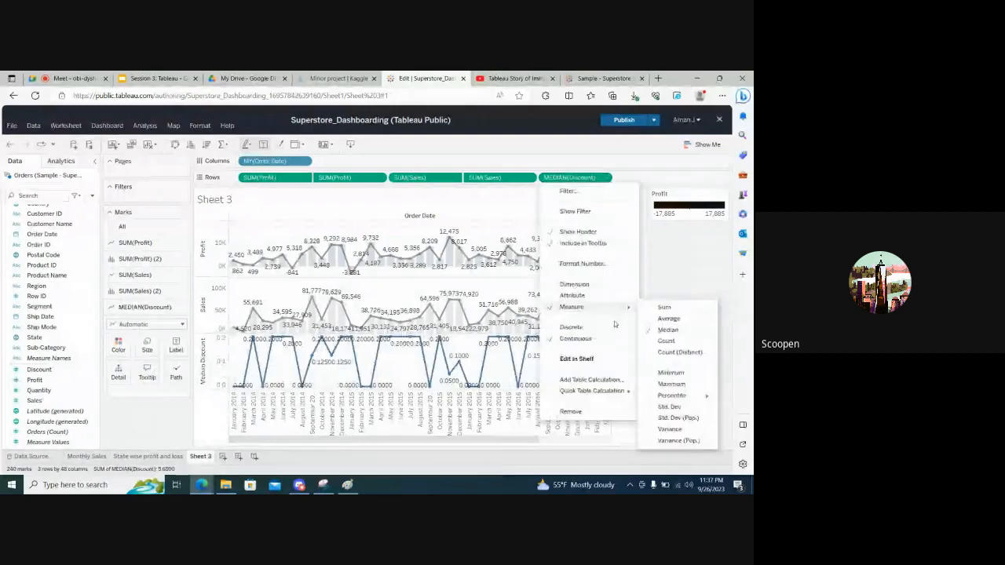
click(662, 309)
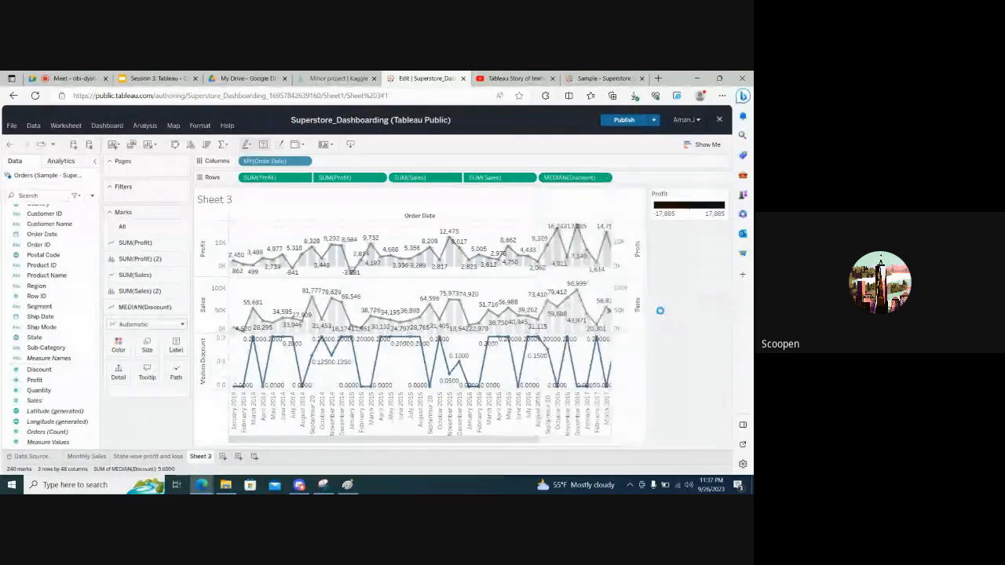
mouse_move(231, 386)
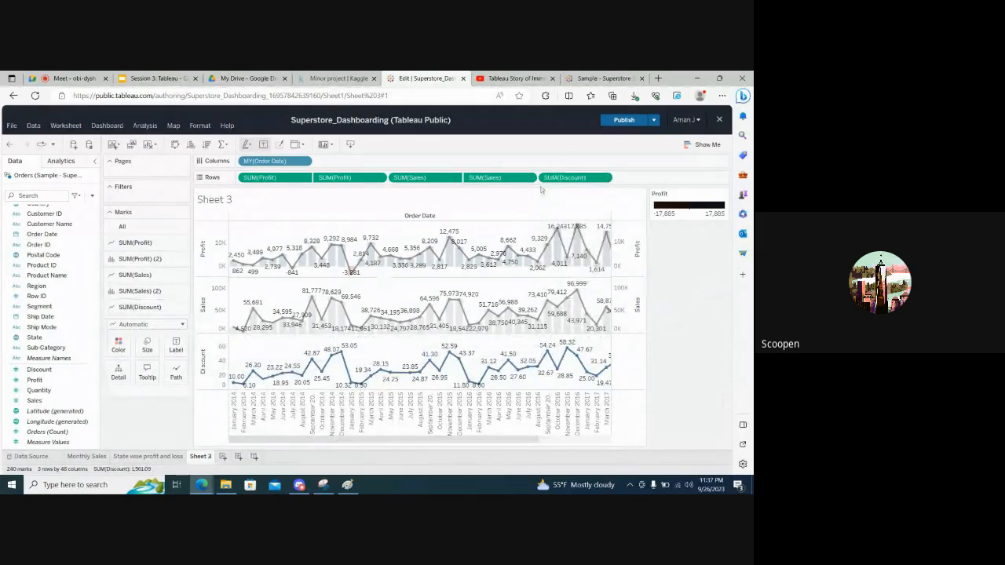
Replace the Discount measure in the rows with Quantity and colour the Quantity line blue
drag(555, 178, 689, 317)
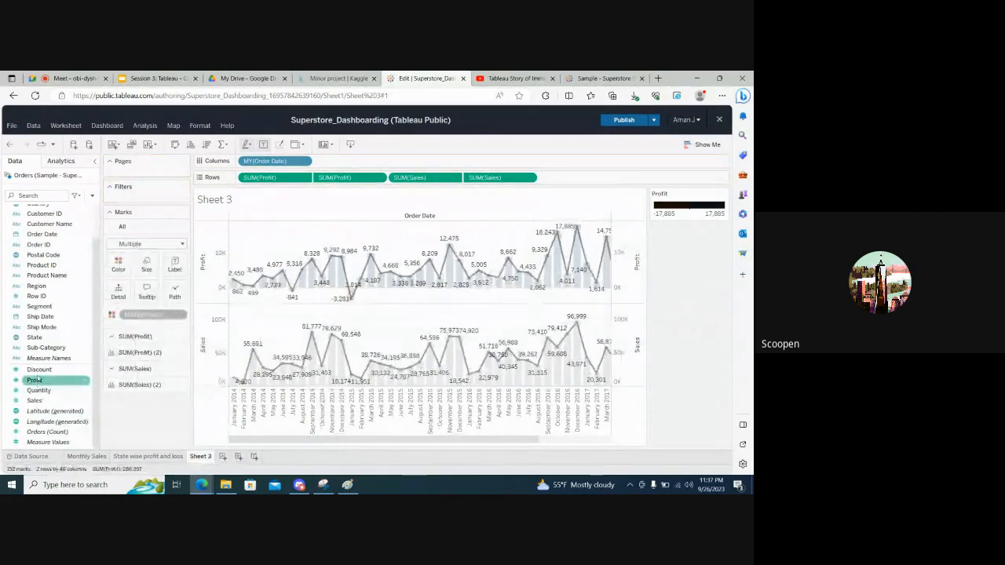
drag(38, 391, 583, 181)
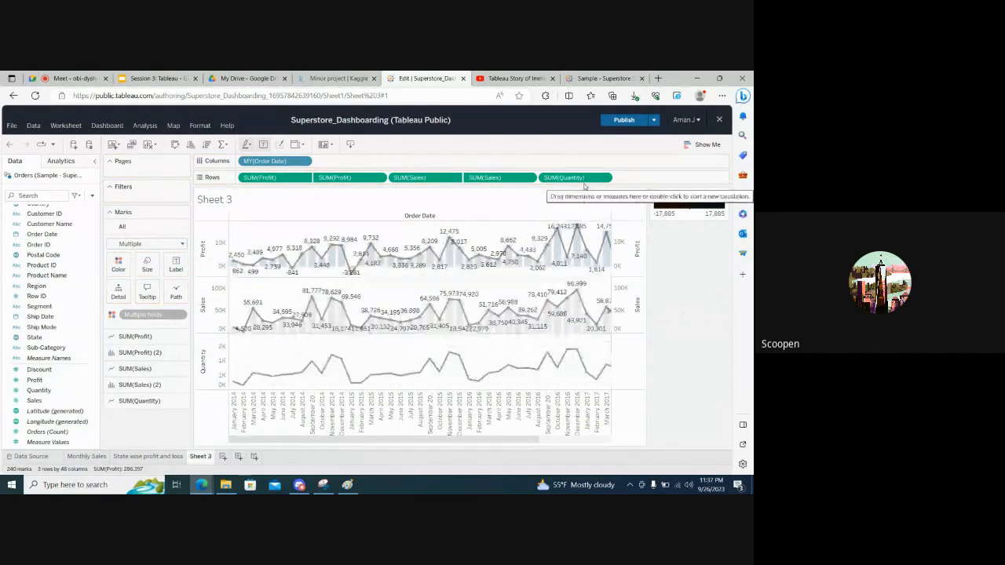
click(131, 401)
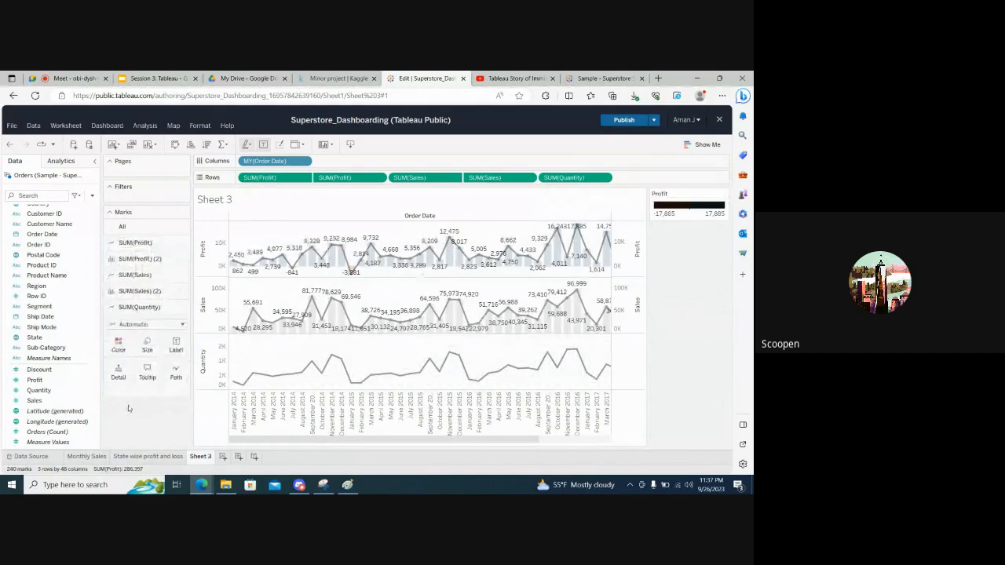
click(118, 345)
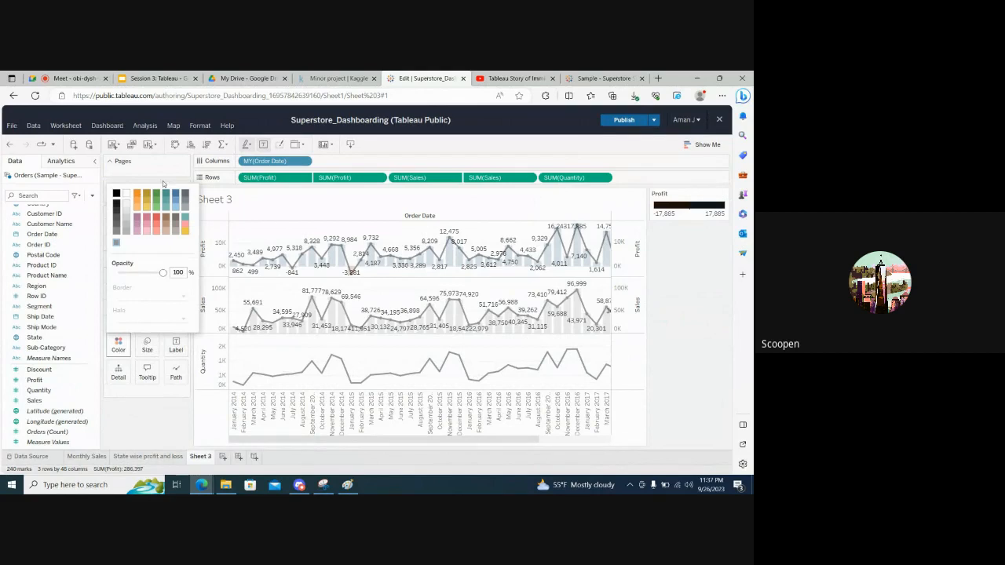
click(175, 194)
click(148, 428)
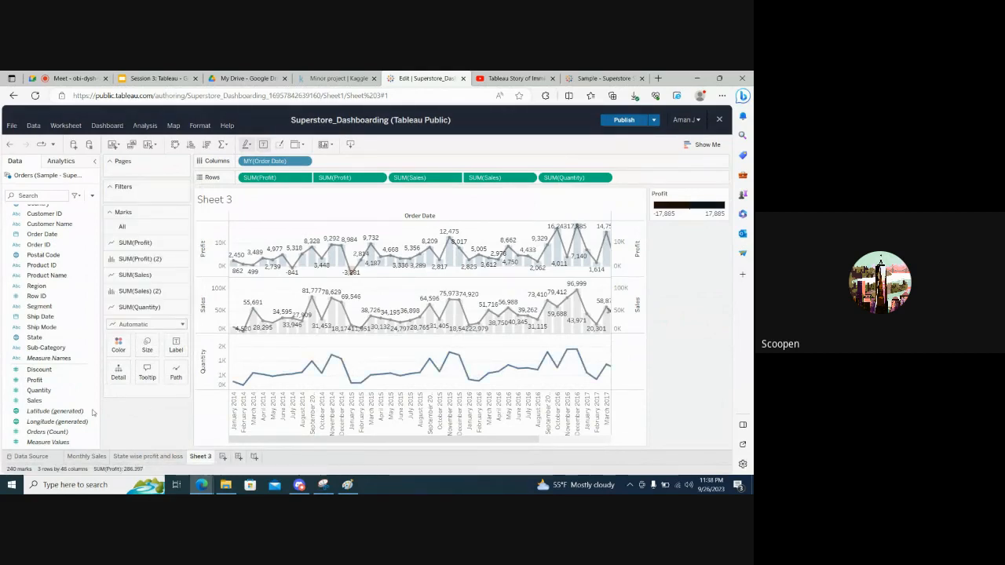
Add a second Quantity measure at the end of the rows and set its mark type to Bar
click(39, 390)
drag(39, 392, 642, 179)
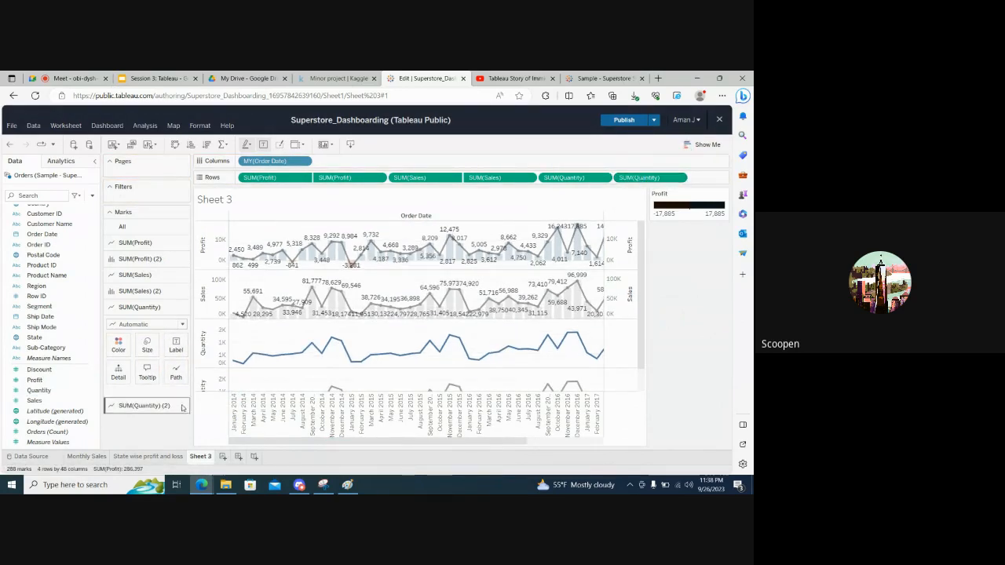
click(135, 406)
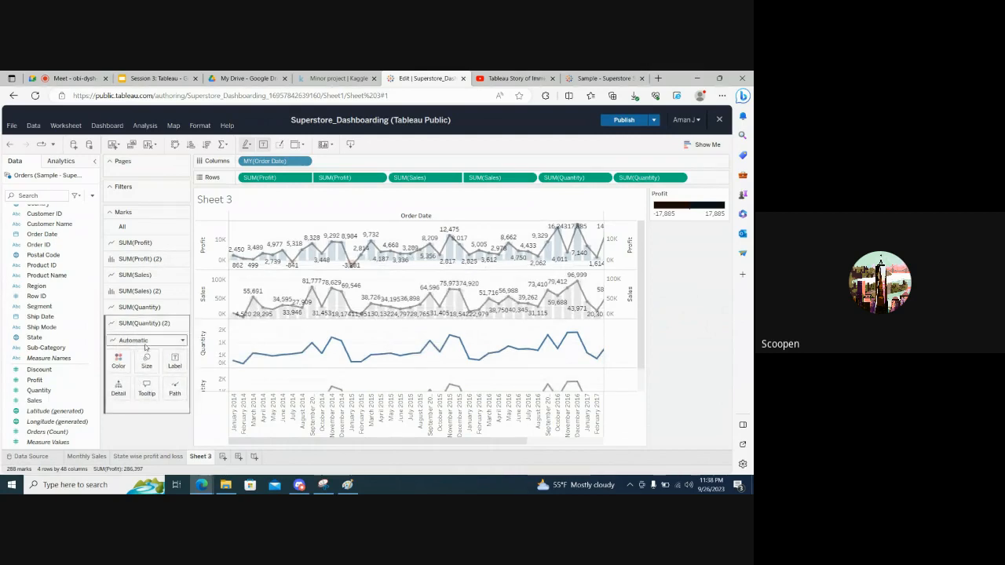
click(132, 341)
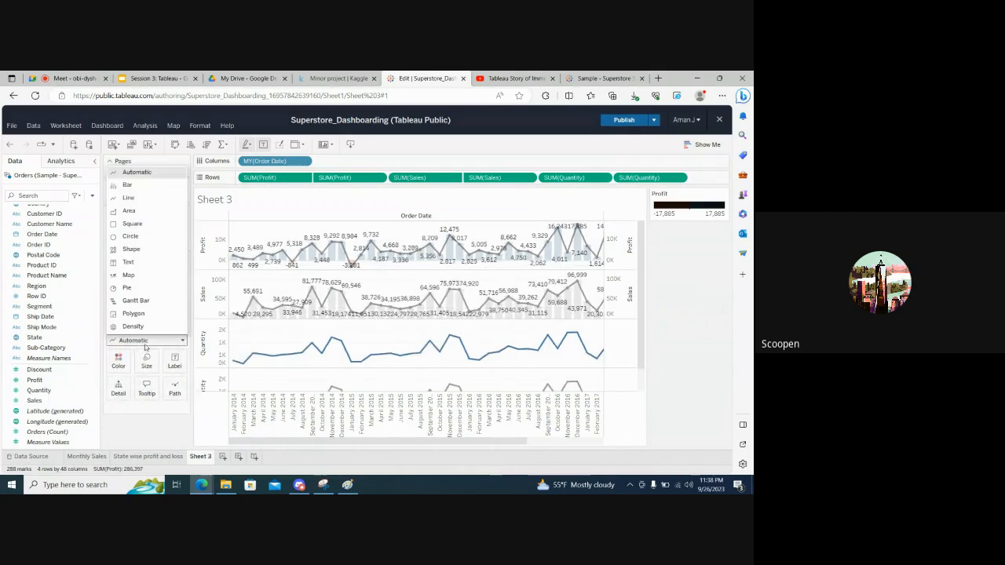
click(127, 185)
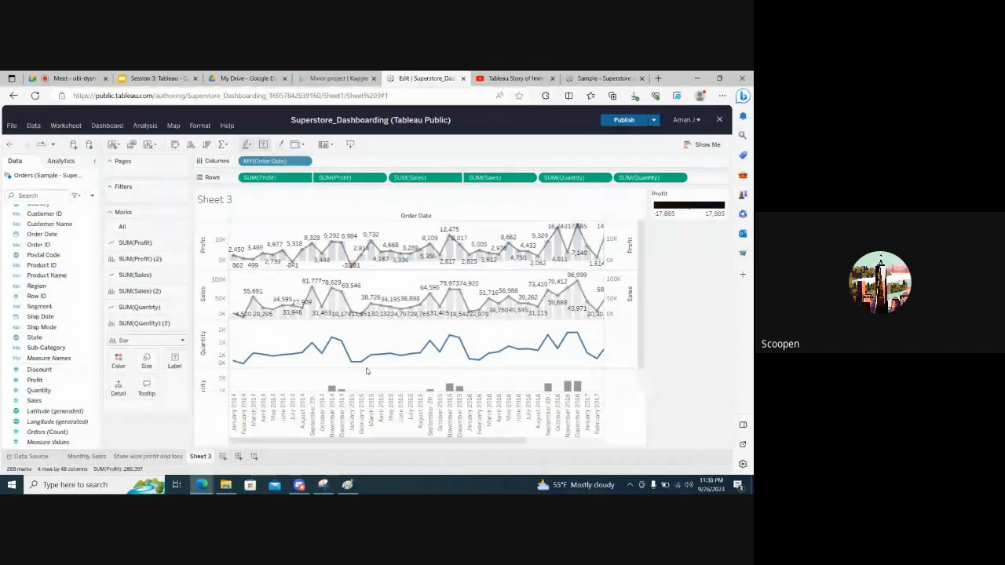
scroll(223, 403, down, 1)
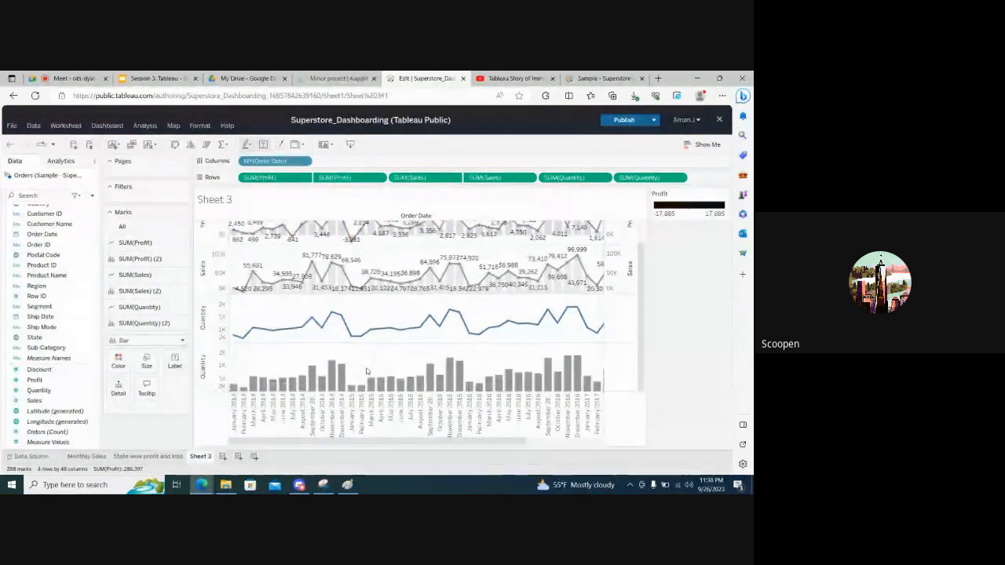
Set the opacity of the Quantity bars to 20% and colour them blue
click(118, 363)
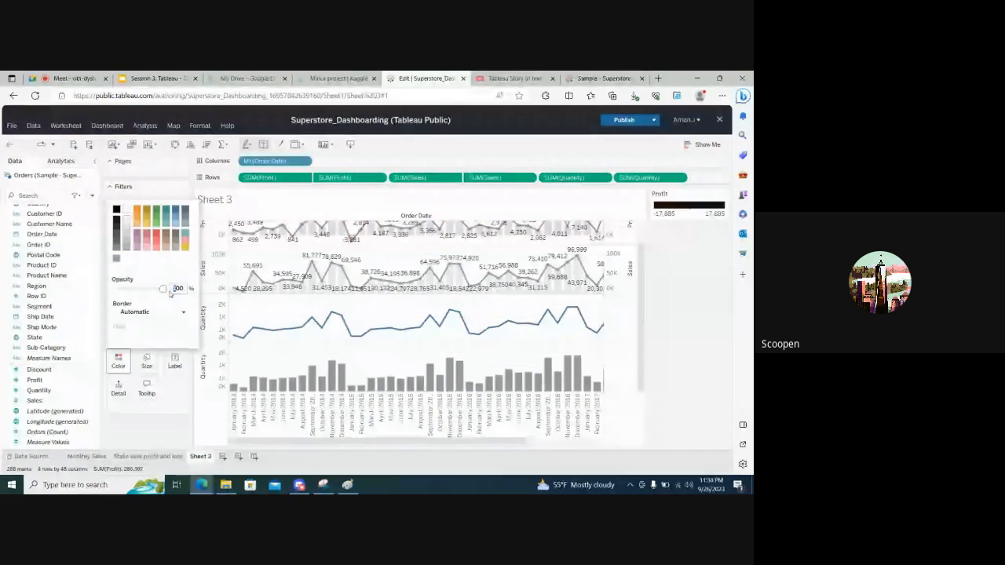
key(BackSpace)
key(BackSpace)
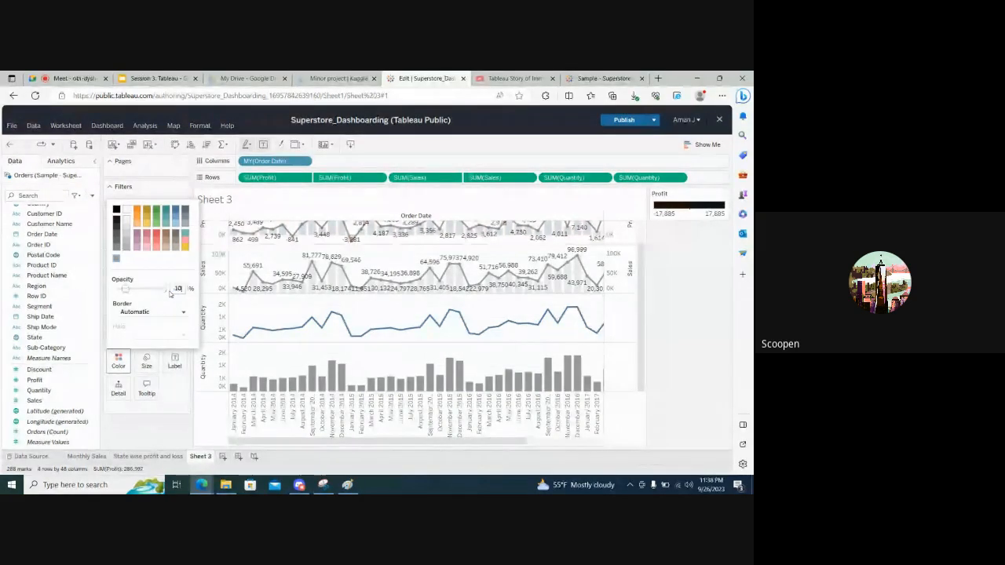
text(20)
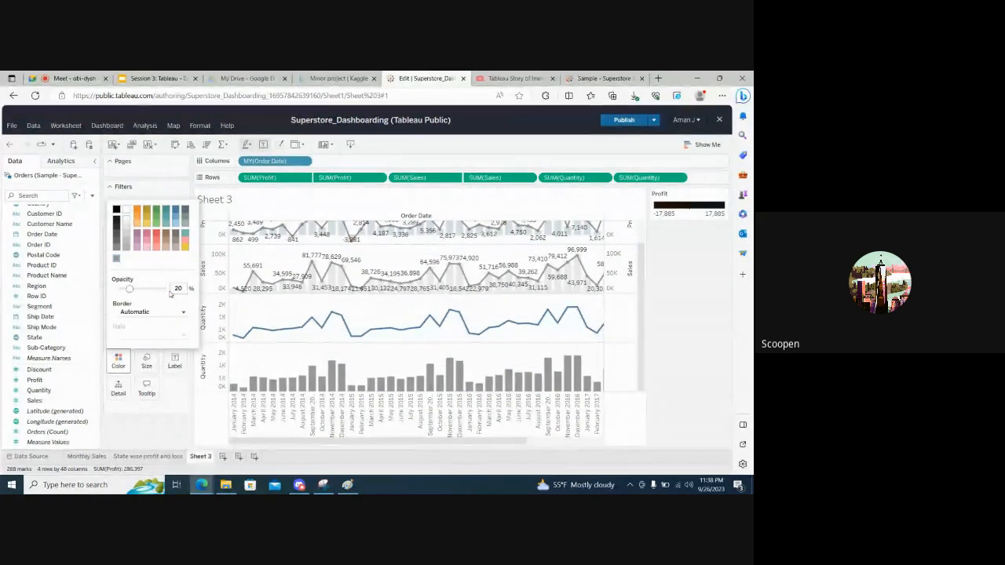
key(Return)
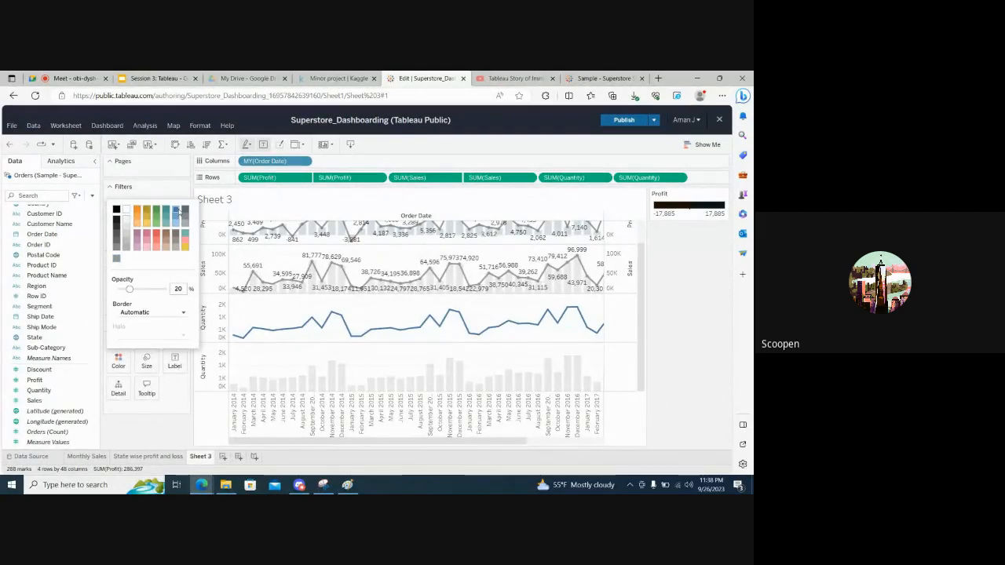
click(137, 429)
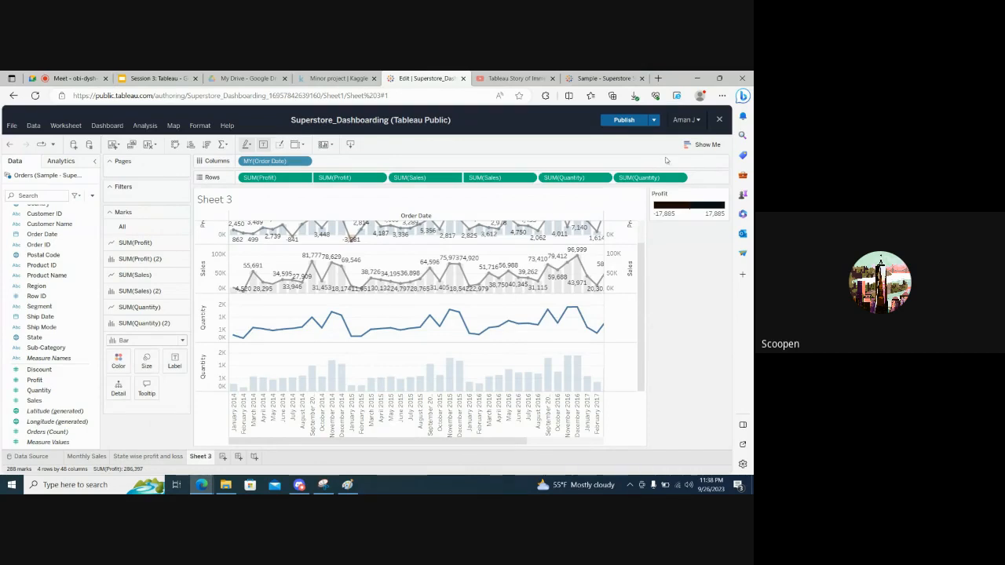
Overlay the Quantity bars on the Quantity line with a dual axis and show mark labels on the line
click(683, 179)
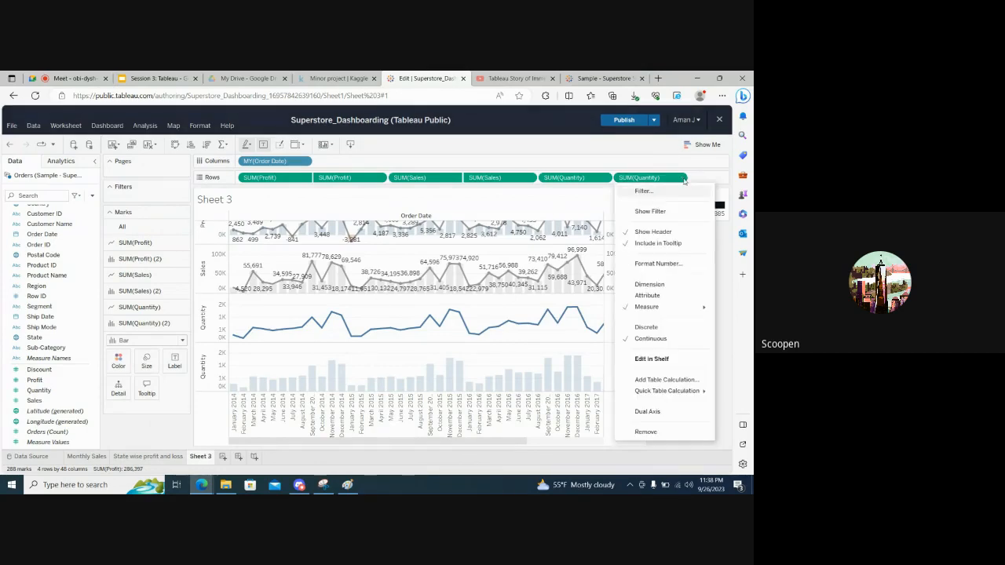
click(646, 412)
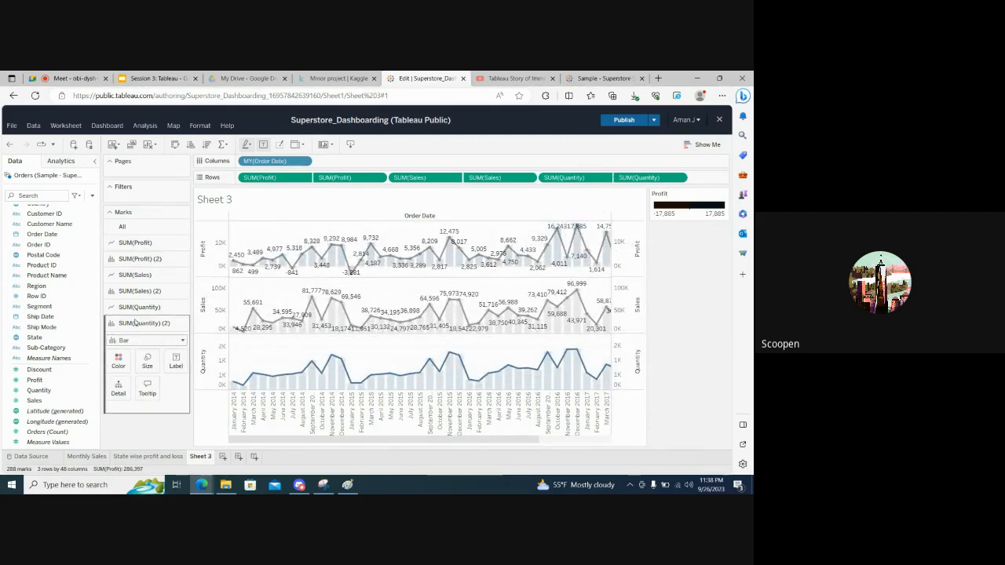
click(138, 307)
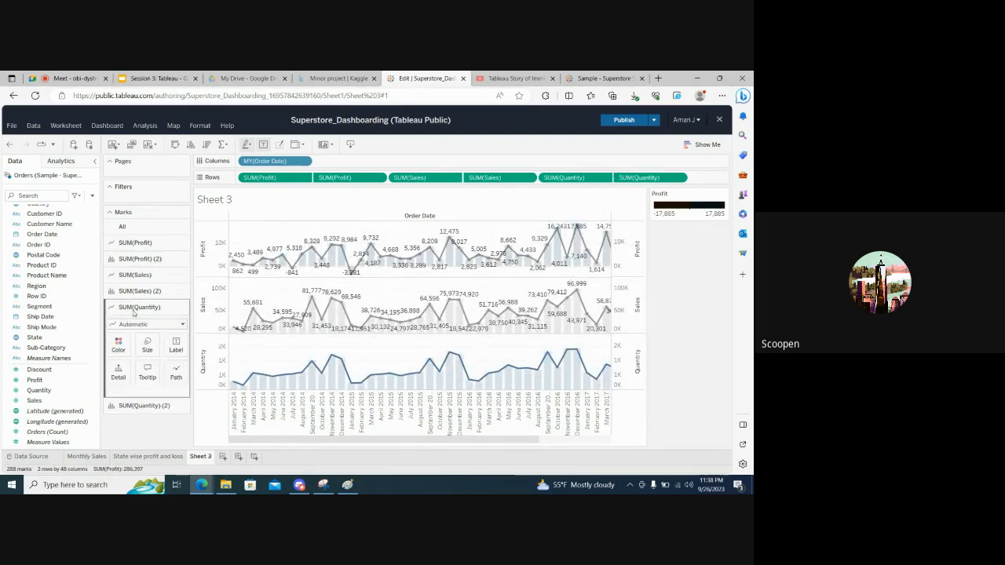
click(174, 345)
click(172, 366)
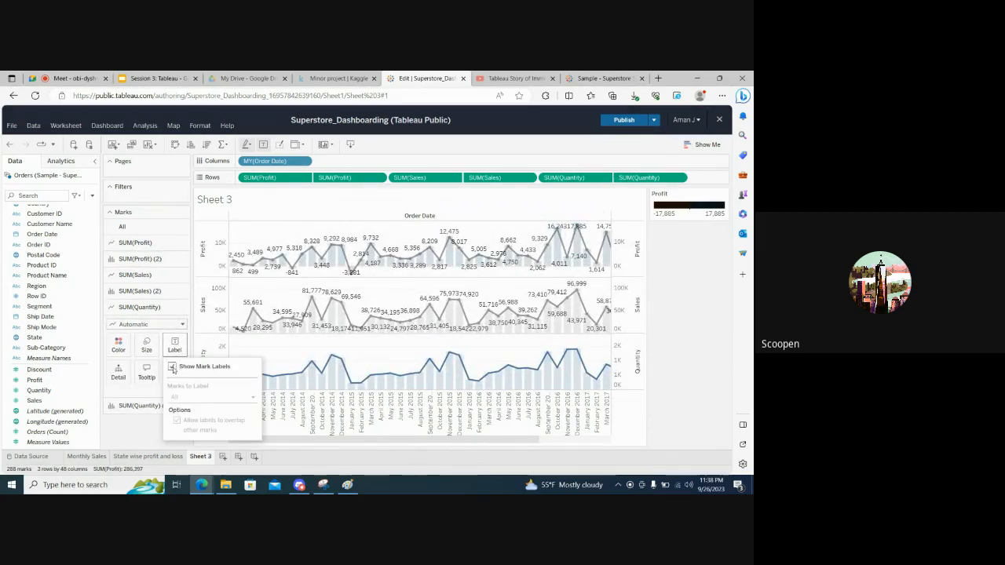
click(145, 432)
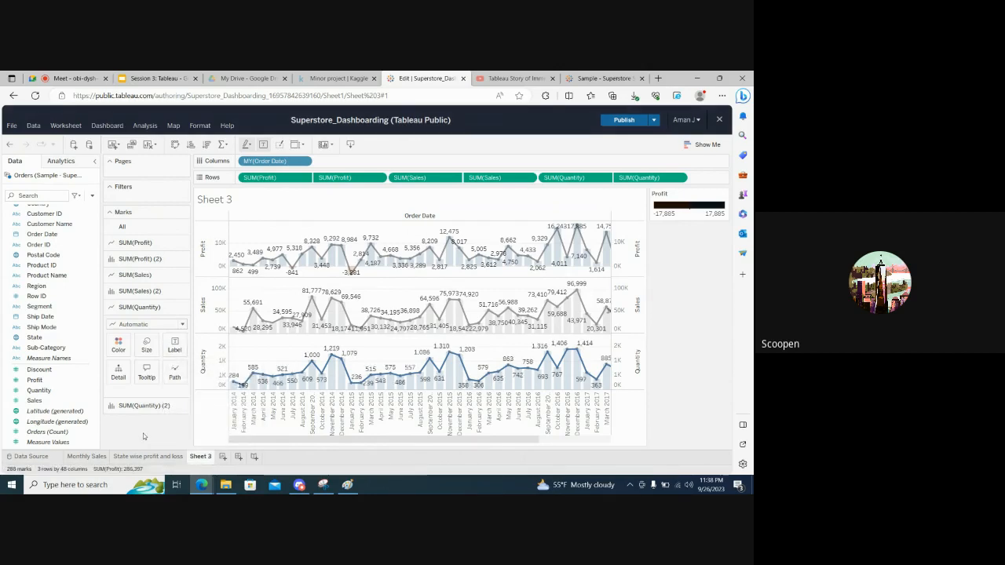
Rename Sheet 3 as Monthly Metrics
double_click(198, 457)
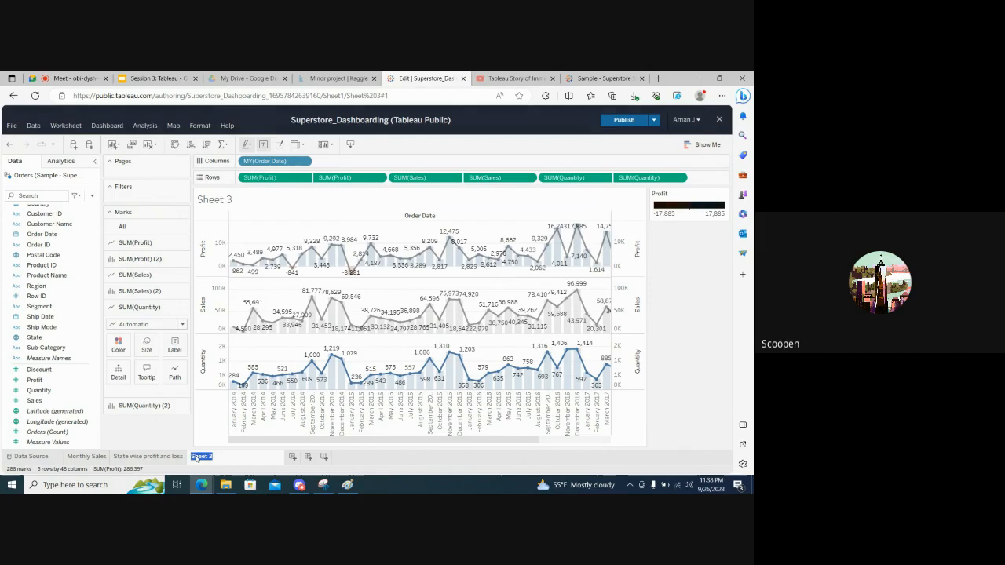
click(147, 434)
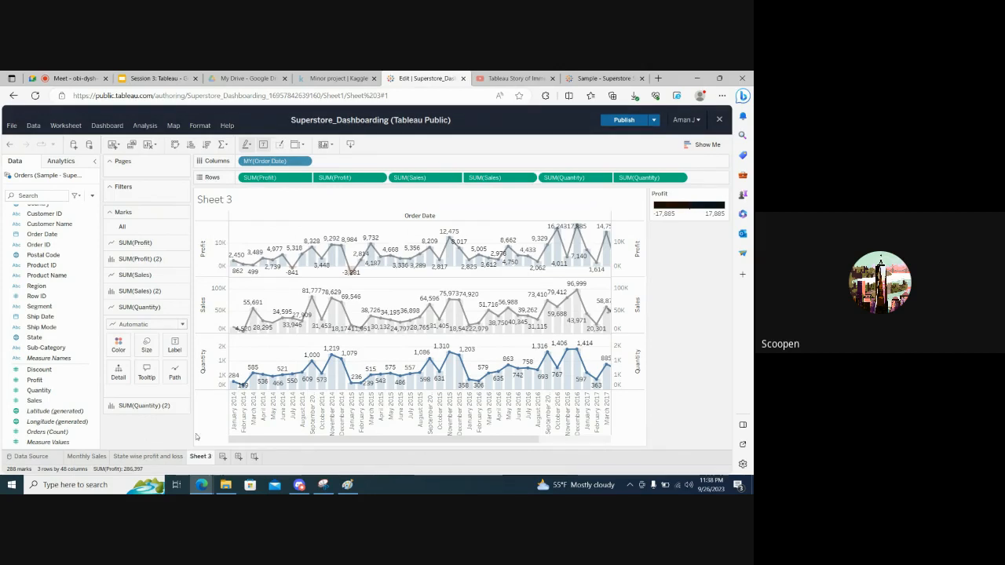
double_click(201, 457)
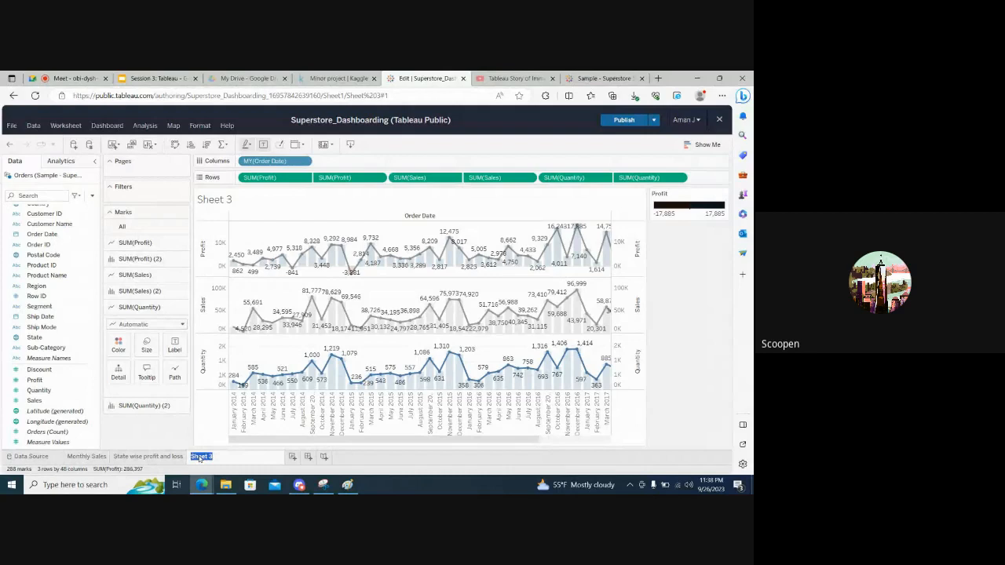
text(Monthly)
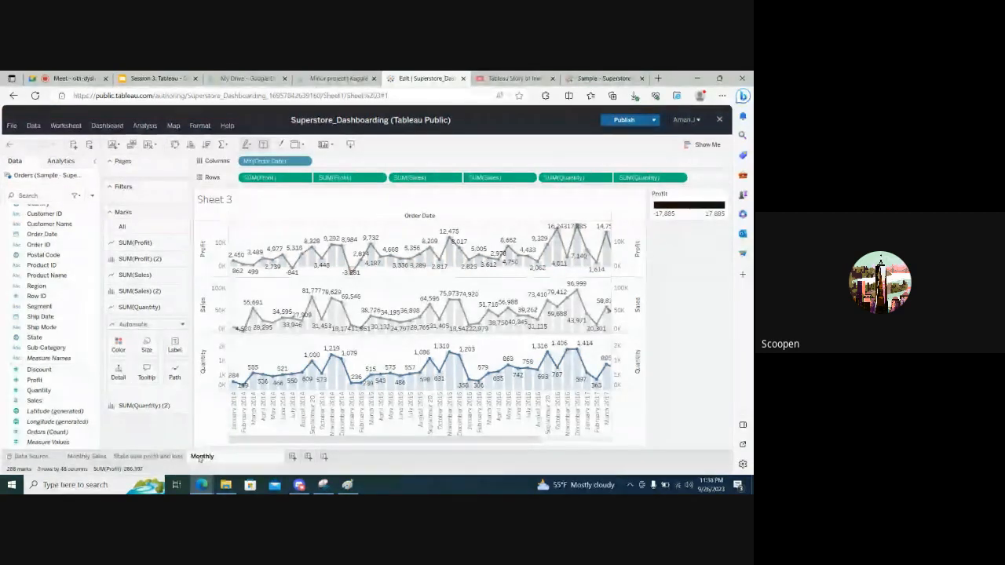
text( Metrics)
key(Return)
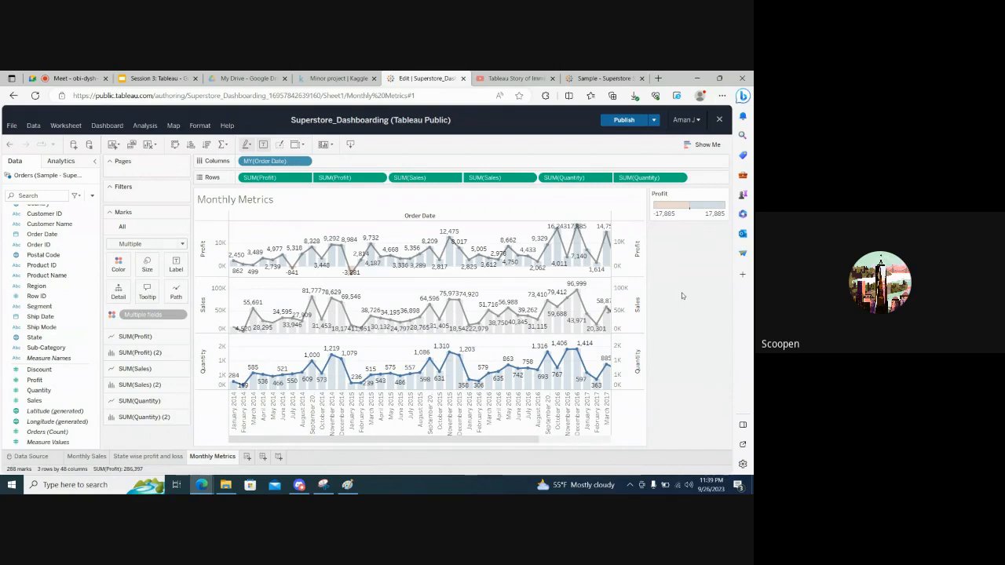
click(125, 342)
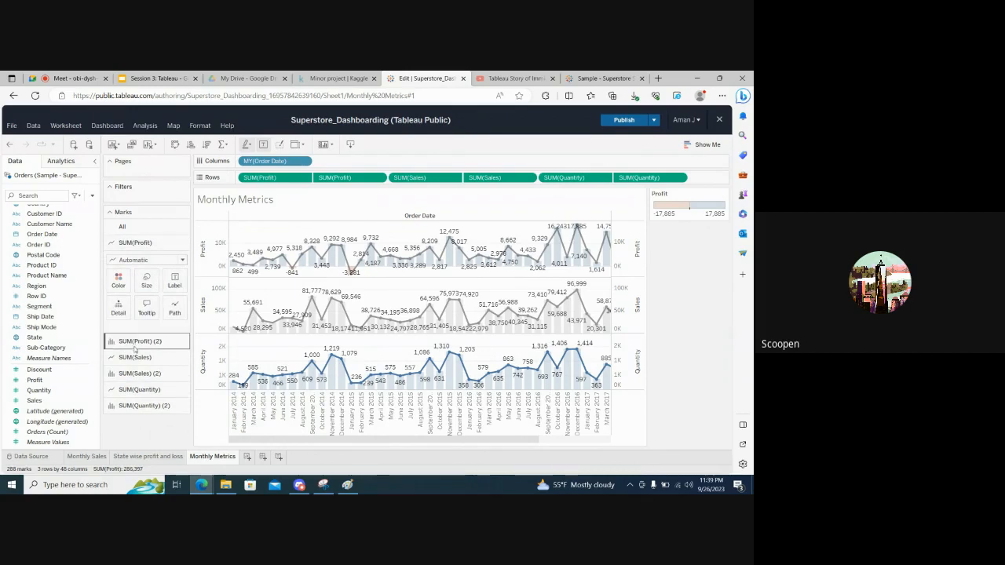
click(133, 349)
click(134, 351)
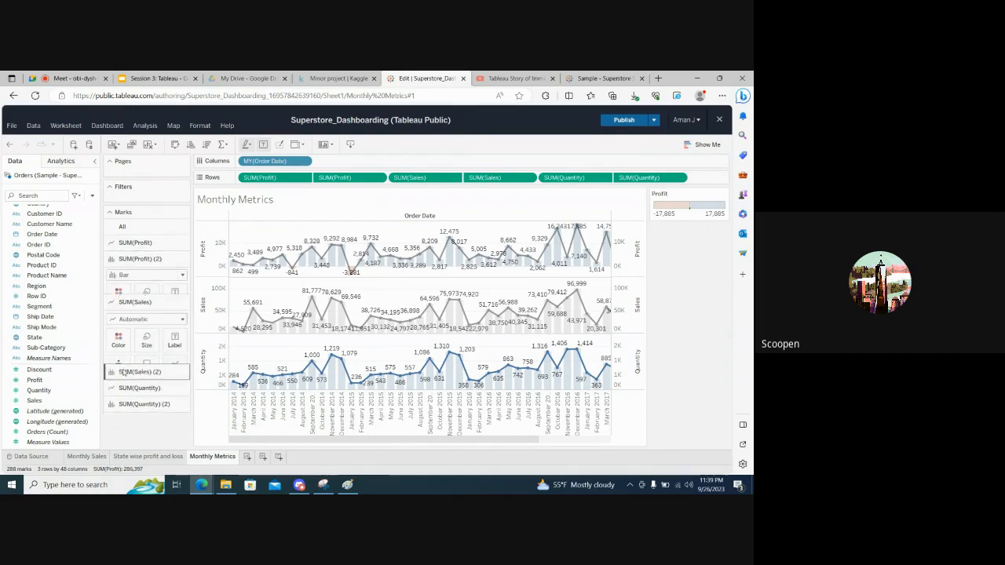
click(134, 390)
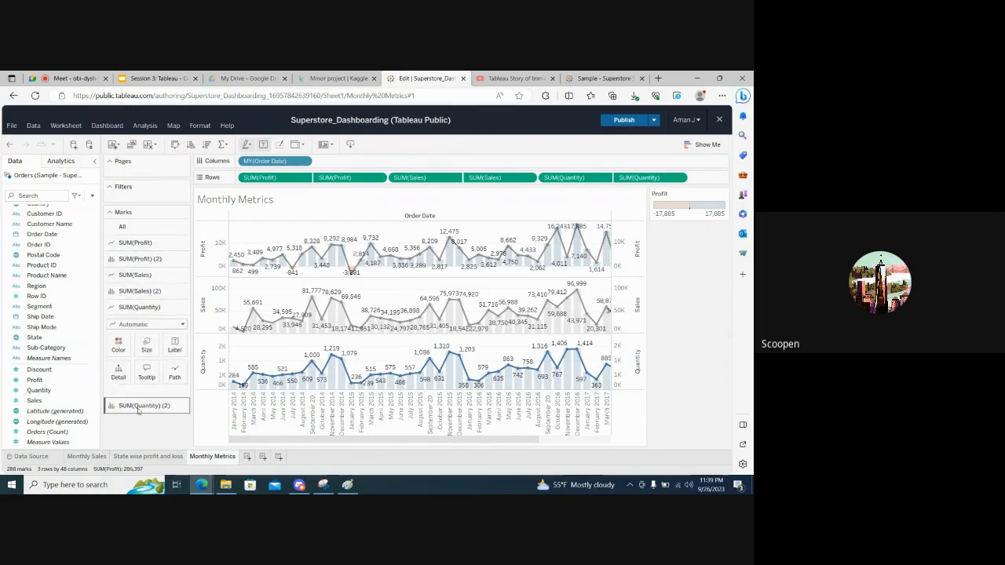
click(137, 405)
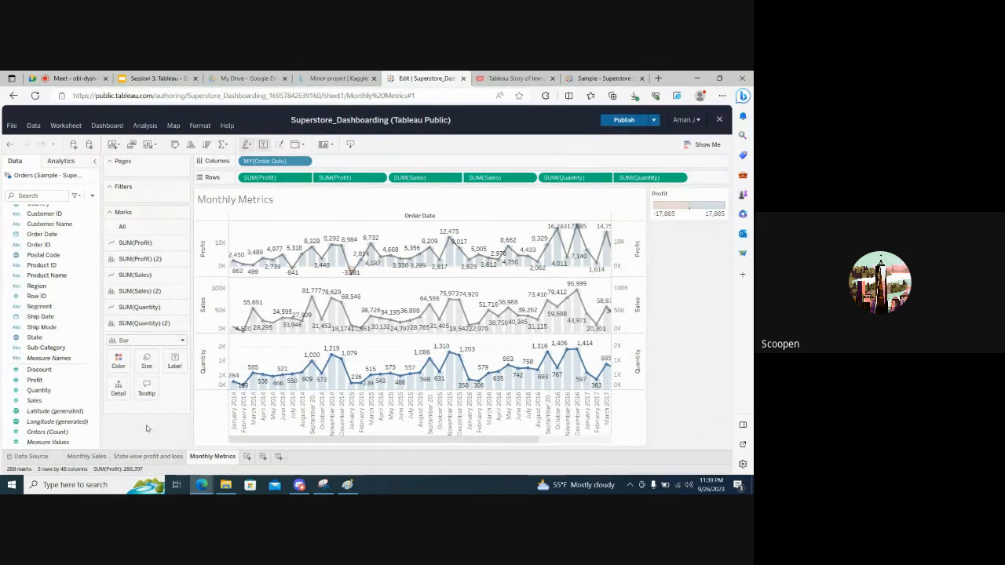
Colour the Profit line in the monthly Profit chart red
click(157, 248)
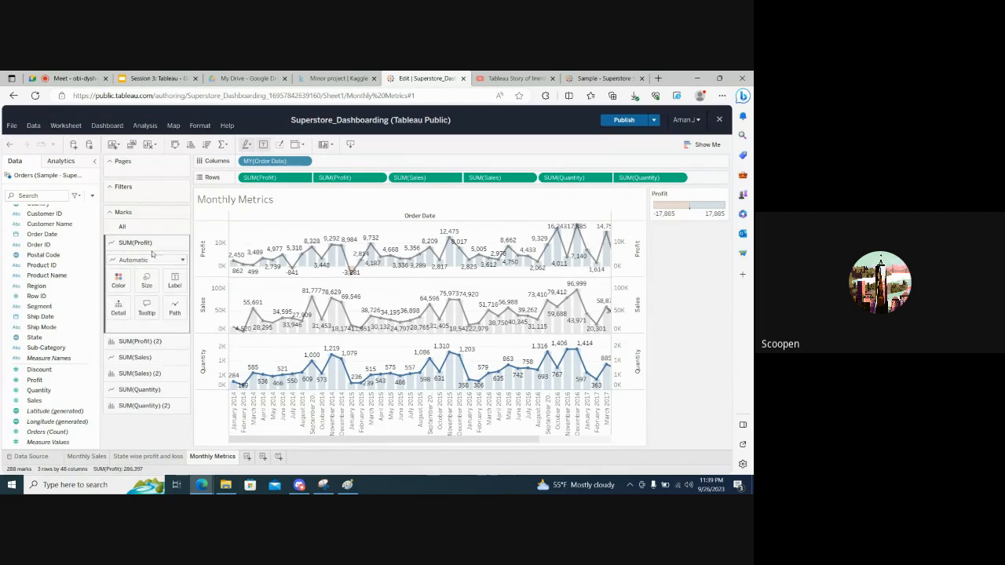
click(119, 280)
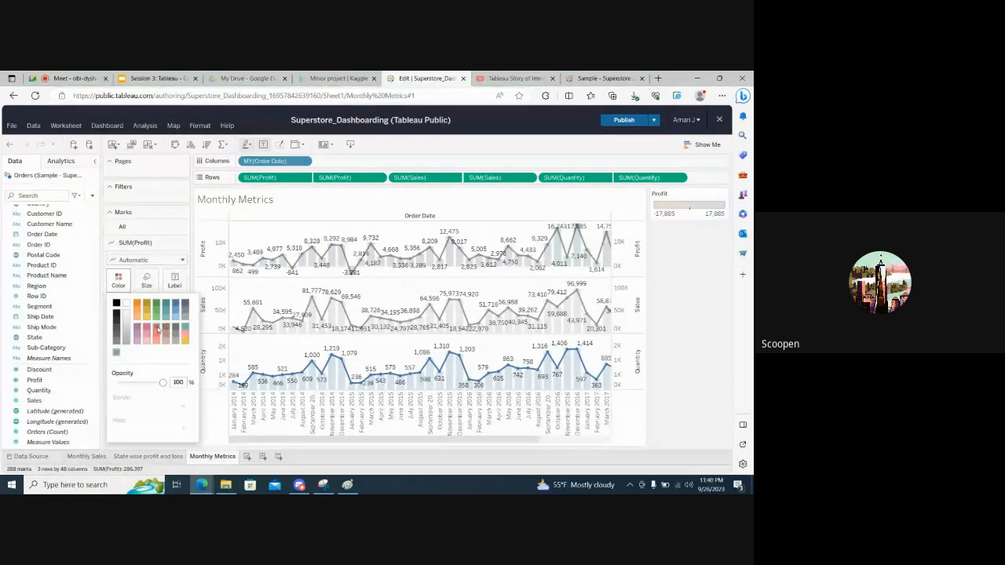
click(157, 329)
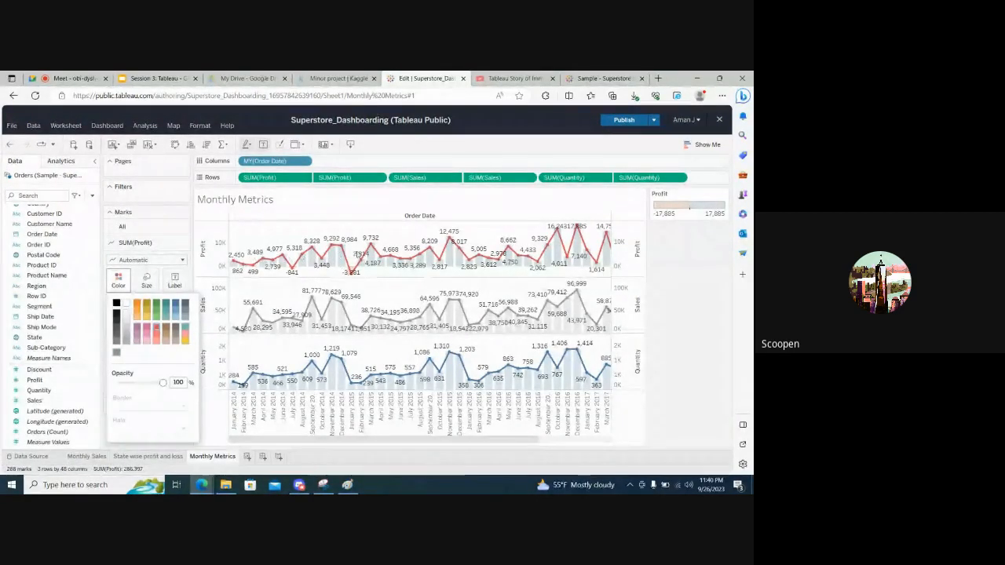
click(121, 245)
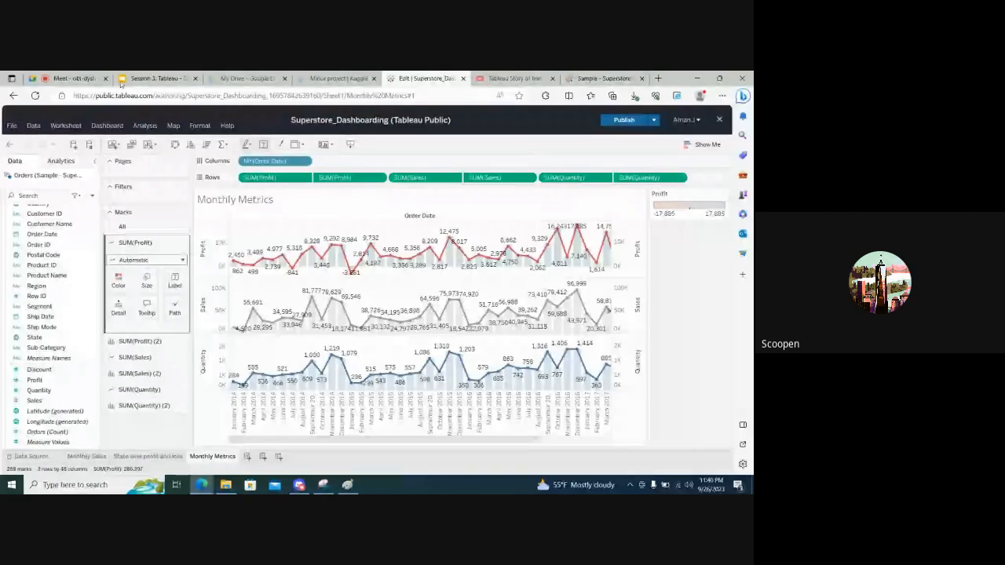
Switch to the Google Meet call
click(75, 79)
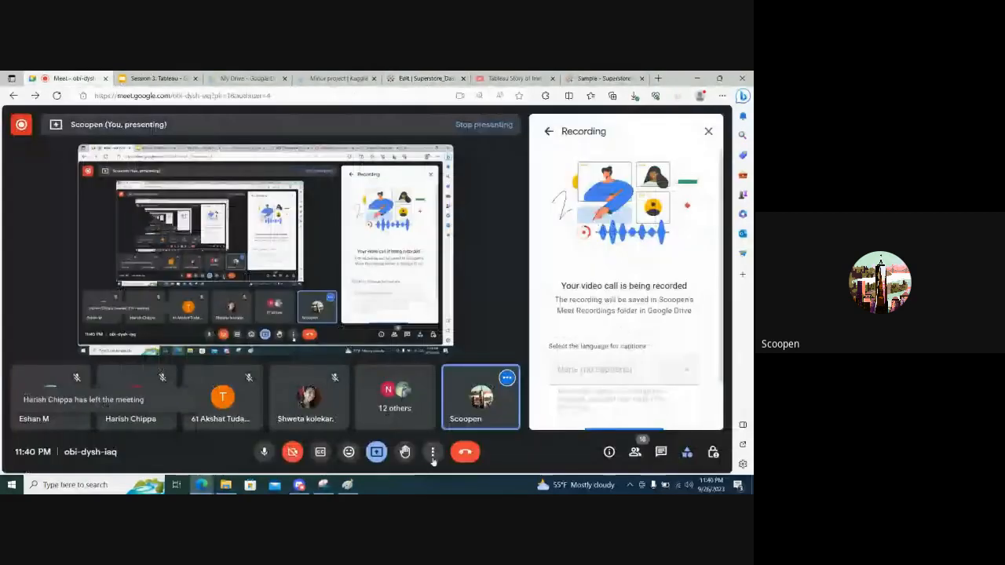